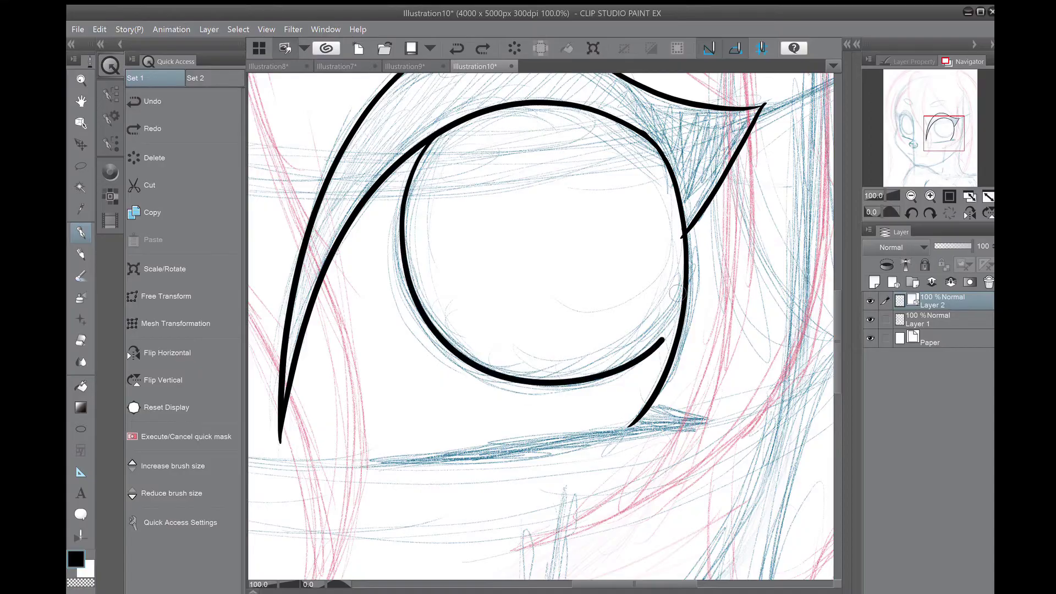
Step: Undo the last strokes and re-ink the larger eye's round iris outline and its outer edge
key(ctrl+z)
key(ctrl+z)
key(ctrl+z)
mouse_move(434, 137)
mouse_down()
mouse_move(402, 242)
mouse_move(682, 313)
mouse_up()
mouse_move(944, 133)
mouse_down()
mouse_move(935, 149)
mouse_move(957, 138)
mouse_up()
drag(704, 125, 629, 264)
drag(957, 137, 957, 148)
drag(447, 297, 646, 266)
key(ctrl+z)
drag(957, 148, 952, 128)
mouse_move(379, 187)
mouse_down()
mouse_move(525, 107)
mouse_move(572, 110)
mouse_move(528, 107)
mouse_up()
key(ctrl+z)
Step: Ink a thick lower lash line beneath the larger eye, tapering out to the wing at its outer corner
mouse_move(942, 117)
mouse_down()
mouse_move(930, 147)
mouse_move(913, 151)
mouse_move(938, 145)
mouse_up()
mouse_move(464, 295)
mouse_down()
mouse_move(792, 251)
mouse_move(732, 258)
mouse_up()
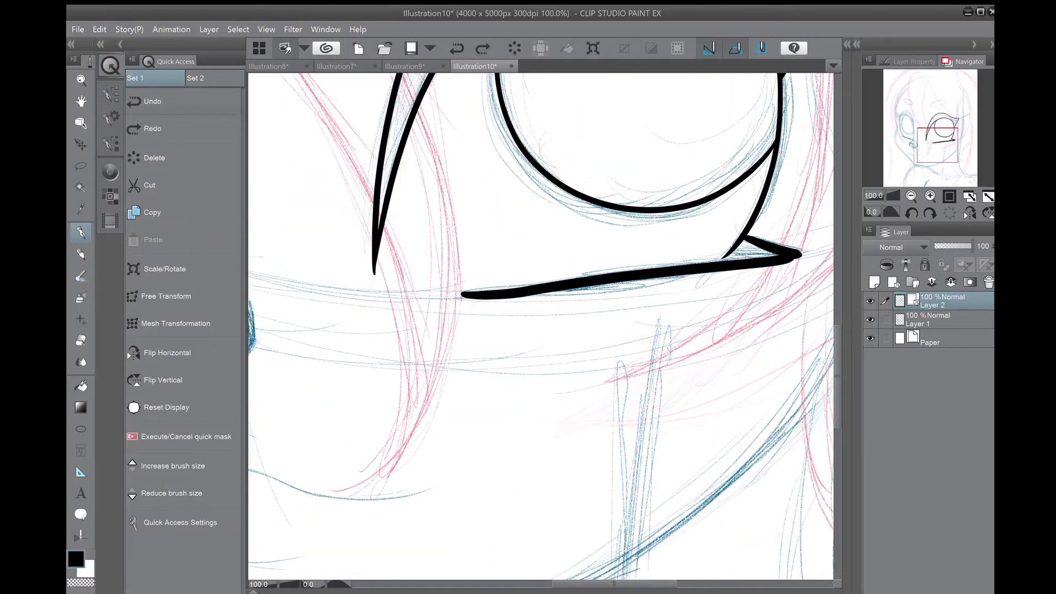
key(ctrl+z)
drag(460, 295, 797, 254)
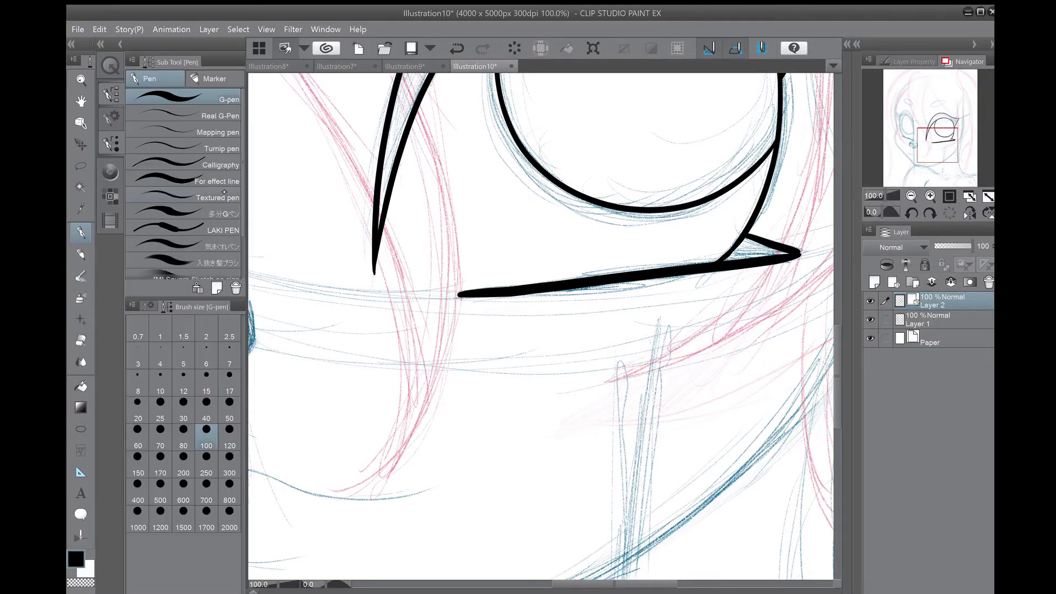
scroll(540, 324, up, 5)
scroll(541, 324, left, 5)
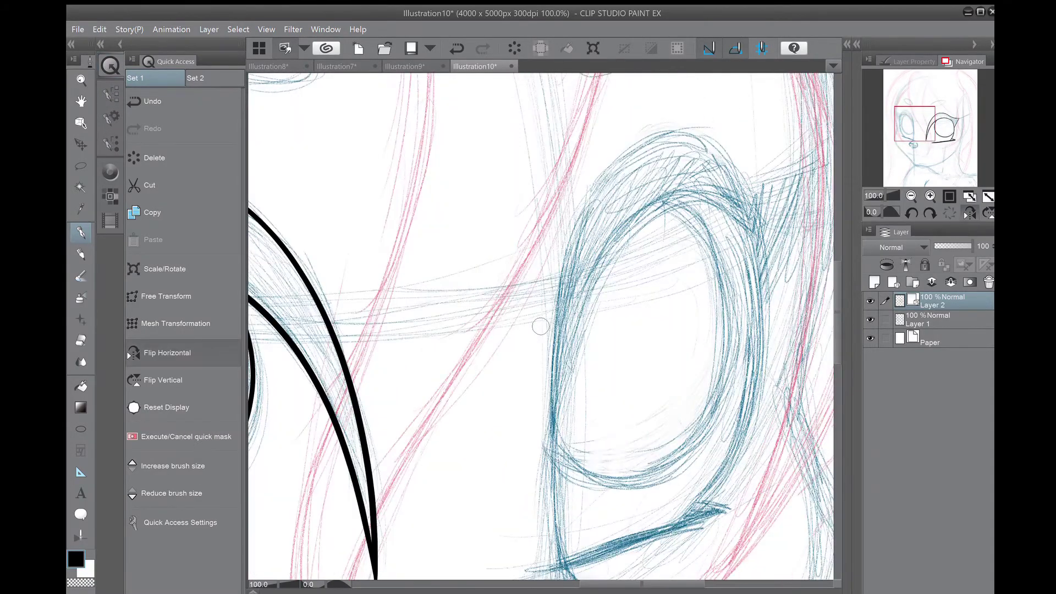
scroll(541, 326, down, 3)
scroll(541, 326, right, 3)
mouse_move(698, 171)
mouse_down()
mouse_move(507, 314)
mouse_move(505, 380)
mouse_up()
scroll(504, 380, up, 3)
scroll(504, 380, right, 1)
drag(675, 189, 478, 448)
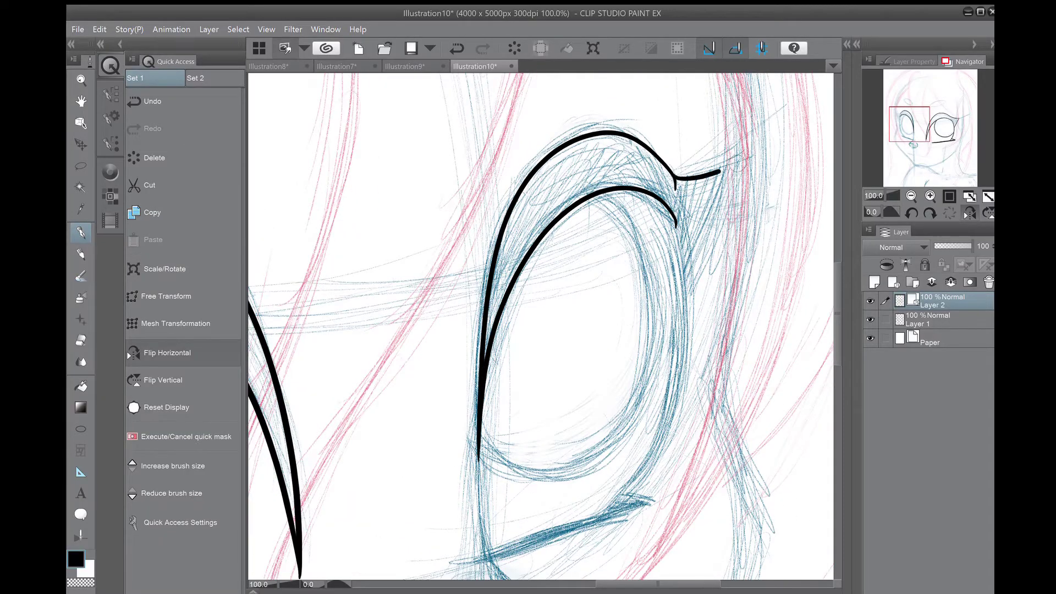
key(ctrl+z)
key(ctrl+z)
Step: Ink the smaller eye's upper lid shape with its two curved lines and pointed outer wing
click(167, 353)
click(166, 352)
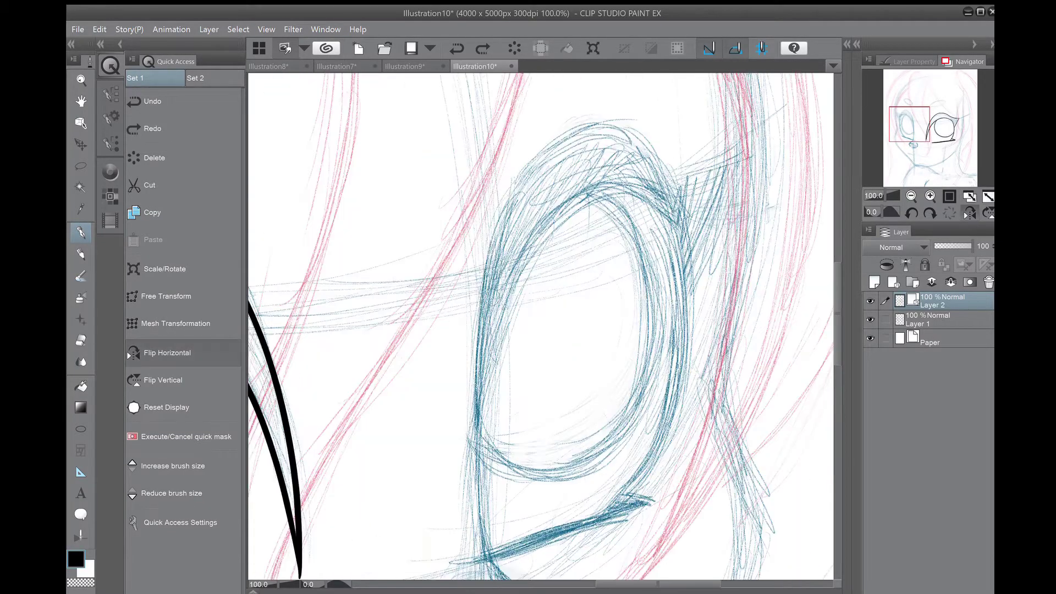
mouse_move(479, 335)
mouse_down()
mouse_move(612, 124)
mouse_move(759, 152)
mouse_move(680, 326)
mouse_up()
drag(668, 220, 480, 424)
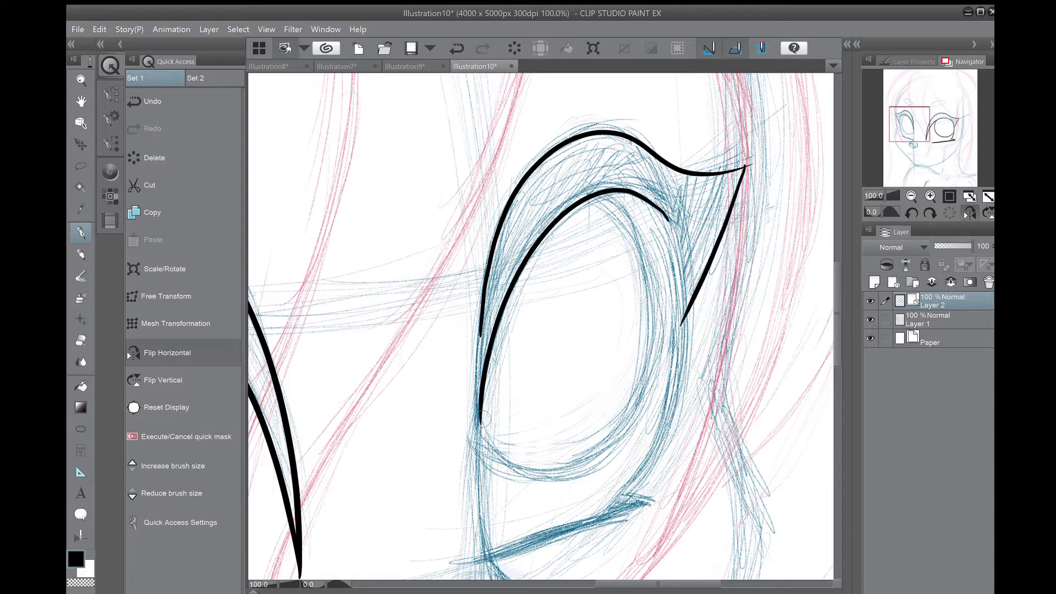
Step: Mirror the view and ink the smaller eye's outer edge, the nose bridge and the nose tip
click(167, 353)
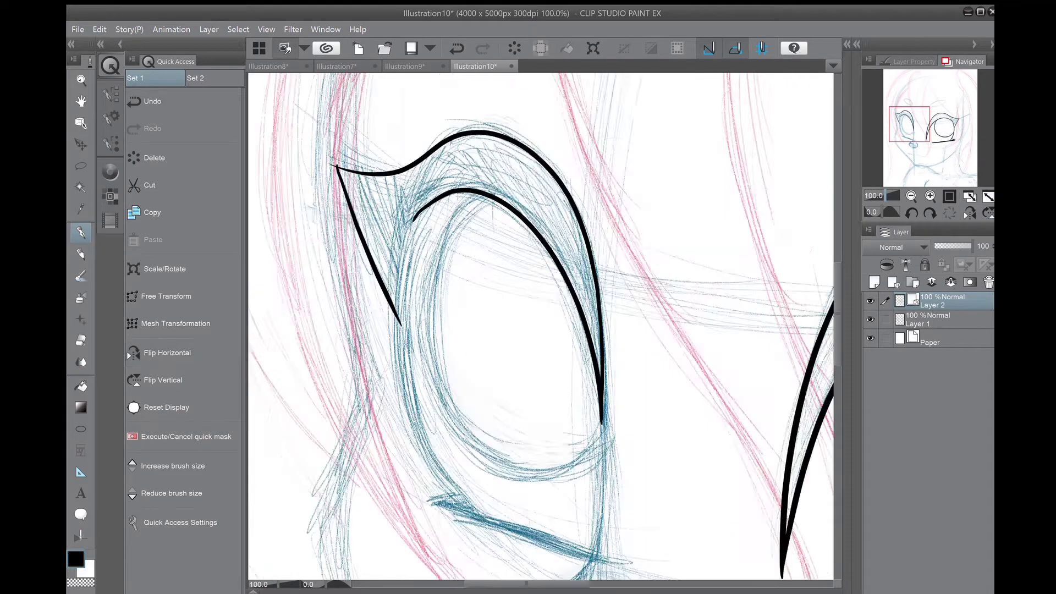
drag(550, 385, 649, 270)
drag(544, 91, 572, 407)
mouse_move(703, 308)
mouse_down()
mouse_move(696, 437)
mouse_move(658, 550)
mouse_up()
mouse_move(696, 517)
mouse_down()
mouse_move(602, 319)
mouse_move(616, 264)
mouse_up()
drag(611, 300, 681, 275)
Step: Ink the smaller eye's lower lash line with the G-pen at size 100 and return the size to 50
click(111, 93)
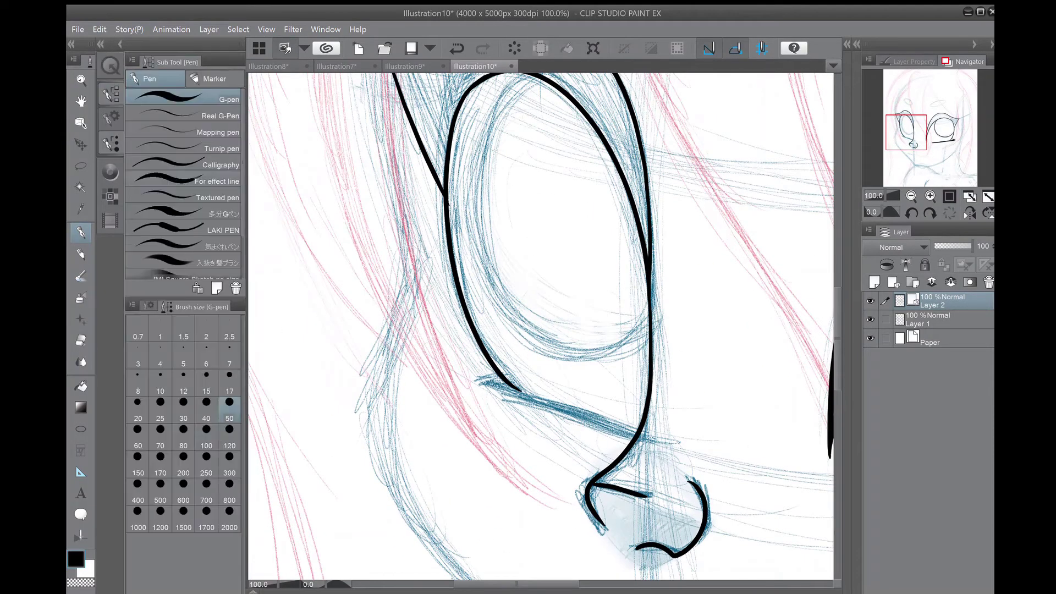
click(206, 446)
drag(440, 442, 605, 385)
click(229, 410)
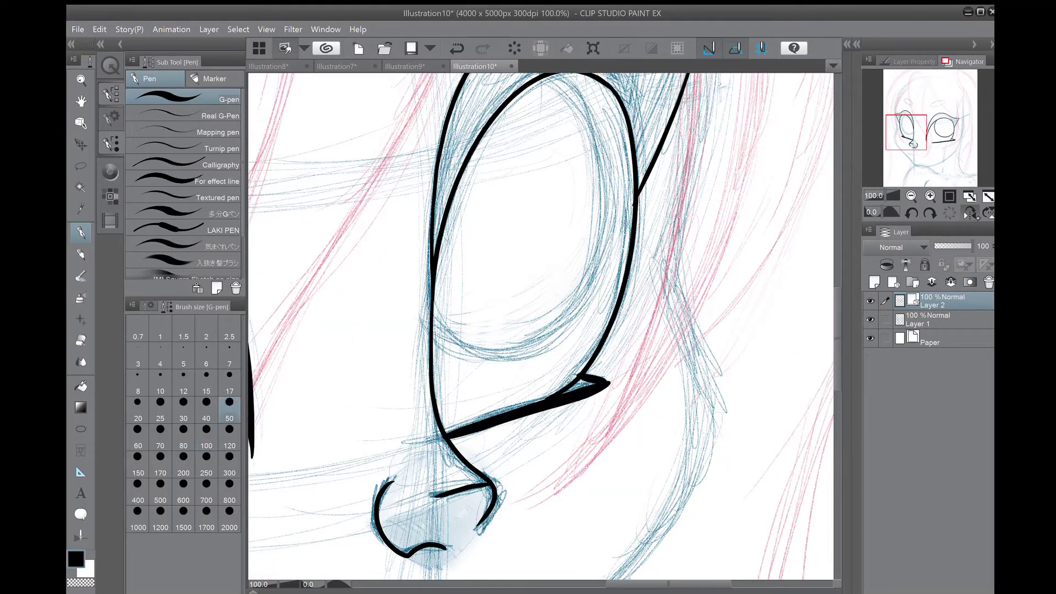
Step: Ink the smaller eye's oval iris outline and reset the canvas display
key(h)
mouse_move(440, 96)
mouse_down()
mouse_move(446, 357)
mouse_move(554, 340)
mouse_up()
click(110, 64)
click(167, 407)
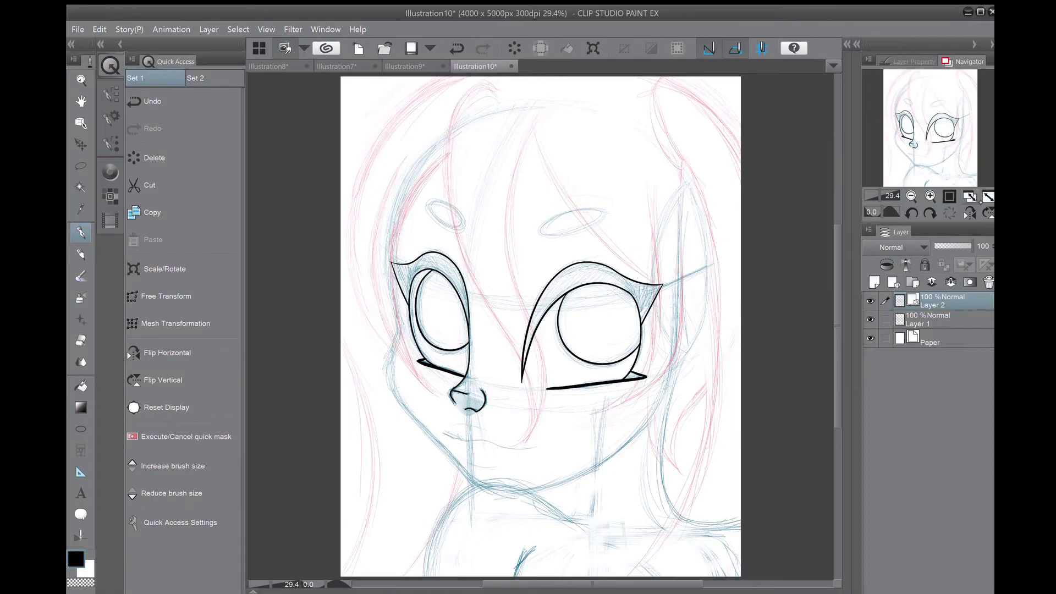
Step: Ink the oval eyebrows above both eyes over the sketch
scroll(550, 165, up, 3)
mouse_move(608, 137)
mouse_down()
mouse_move(511, 163)
mouse_move(619, 141)
mouse_move(594, 201)
mouse_up()
key(h)
key(ctrl+z)
mouse_move(627, 154)
mouse_down()
mouse_move(602, 211)
mouse_move(633, 159)
mouse_up()
Step: Ink the wavy mouth line below the nose, checking it in mirrored view
scroll(550, 275, down, 5)
key(h)
scroll(550, 275, down, 3)
mouse_move(512, 223)
mouse_down()
mouse_move(566, 242)
mouse_move(699, 250)
mouse_up()
key(h)
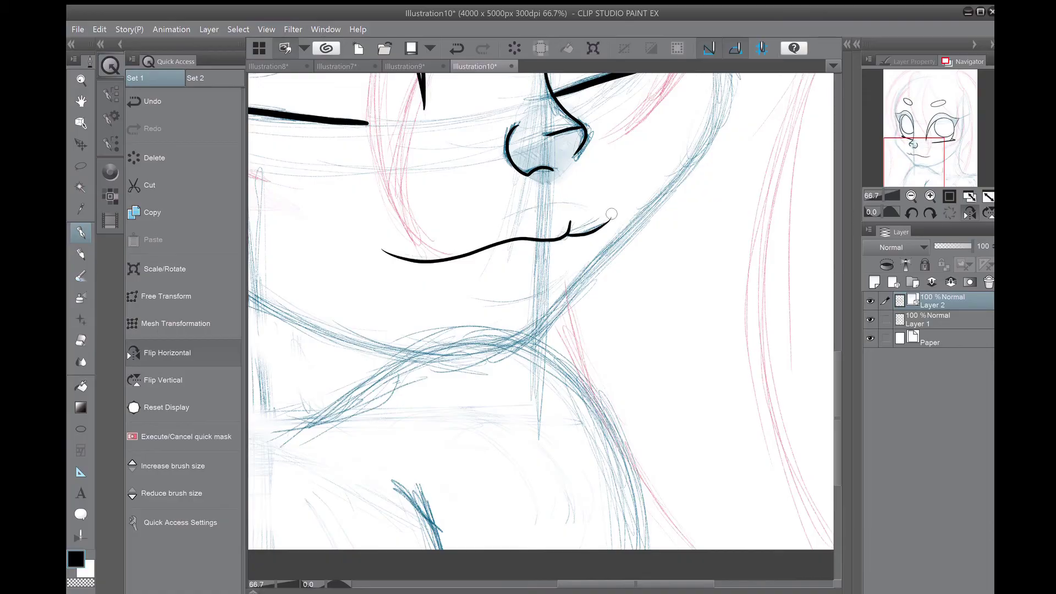
key(ctrl+z)
Step: Ink the short upper lip curve and the lower lip curve around the mouth line
mouse_move(528, 203)
mouse_down()
mouse_move(485, 224)
mouse_move(566, 214)
mouse_up()
key(h)
key(ctrl+z)
drag(516, 278, 613, 309)
key(ctrl+z)
Step: Ink the long central fringe strands from the crown to the mouth and a side strand past the larger eye
mouse_move(926, 155)
mouse_down()
mouse_move(947, 146)
mouse_move(943, 132)
mouse_up()
scroll(501, 93, down, 2)
drag(526, 109, 545, 500)
key(ctrl+z)
drag(526, 109, 546, 501)
drag(575, 128, 572, 399)
drag(580, 446, 561, 490)
mouse_move(690, 203)
mouse_down()
mouse_move(627, 471)
mouse_move(695, 261)
mouse_move(627, 472)
mouse_up()
key(ctrl+z)
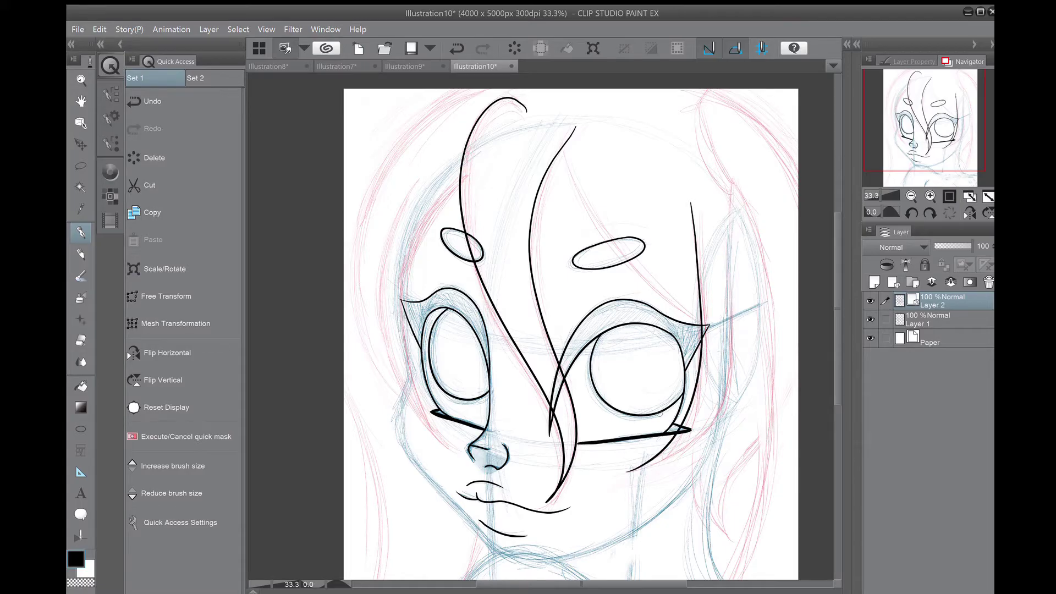
Step: Ink the fringe strand crossing the larger eye's brow and complete the outer side strand curving to the cheek
drag(608, 234, 706, 324)
key(ctrl+z)
mouse_move(562, 147)
mouse_down()
mouse_move(705, 320)
mouse_move(709, 161)
mouse_up()
drag(735, 99, 631, 312)
click(209, 108)
mouse_move(739, 142)
mouse_down()
mouse_move(631, 312)
mouse_move(625, 435)
mouse_move(715, 438)
mouse_up()
Step: Ink two curved side strands framing the smaller eye, redrawing the outer one
mouse_move(550, 146)
mouse_down()
mouse_move(488, 291)
mouse_move(542, 418)
mouse_up()
mouse_move(500, 145)
mouse_down()
mouse_move(506, 378)
mouse_move(543, 414)
mouse_up()
click(151, 101)
drag(512, 140, 545, 411)
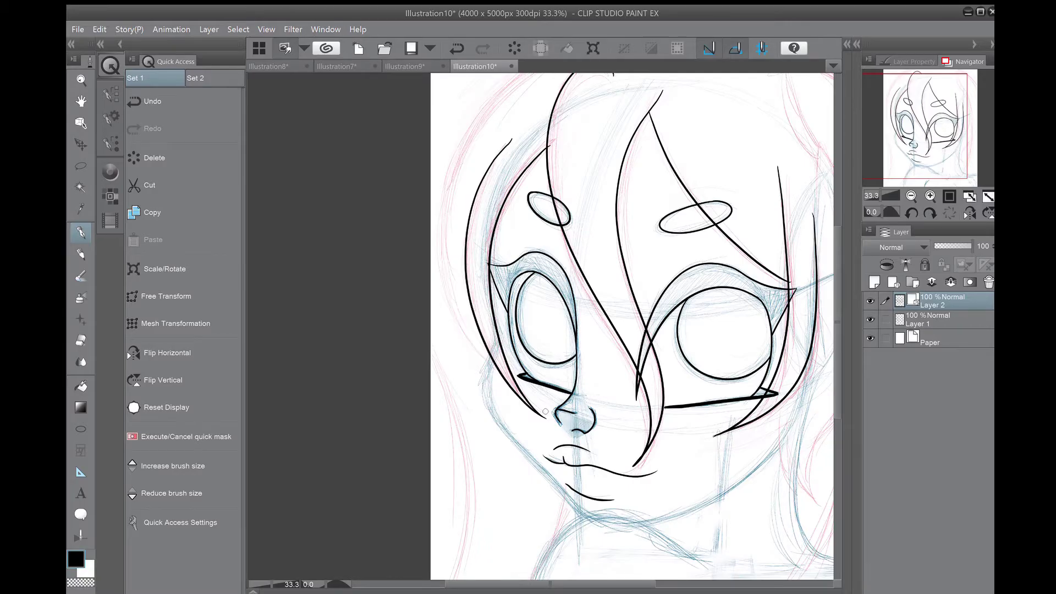
key(ctrl+z)
Step: Ink the pointed hair tips hanging beside the jaw below the larger eye
scroll(545, 412, up, 1)
scroll(633, 286, up, 1)
mouse_move(699, 192)
mouse_down()
mouse_move(633, 282)
mouse_move(602, 226)
mouse_move(592, 312)
mouse_up()
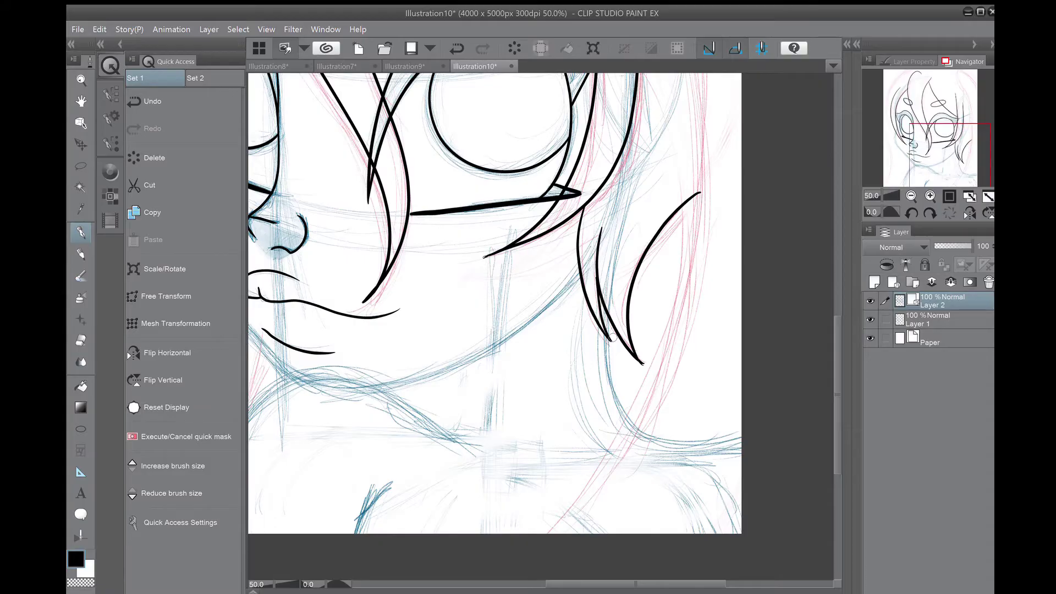
Step: Ink the cheek and jaw outline, plus the curved line of the near shoulder below the chin
mouse_move(385, 275)
mouse_down()
mouse_move(652, 339)
mouse_move(695, 291)
mouse_up()
mouse_move(444, 168)
mouse_down()
mouse_move(505, 320)
mouse_move(602, 414)
mouse_move(504, 348)
mouse_up()
mouse_move(577, 337)
mouse_down()
mouse_move(753, 254)
mouse_move(782, 223)
mouse_up()
mouse_move(550, 275)
mouse_down()
mouse_move(701, 319)
mouse_move(619, 143)
mouse_up()
drag(567, 191, 751, 262)
drag(616, 191, 477, 348)
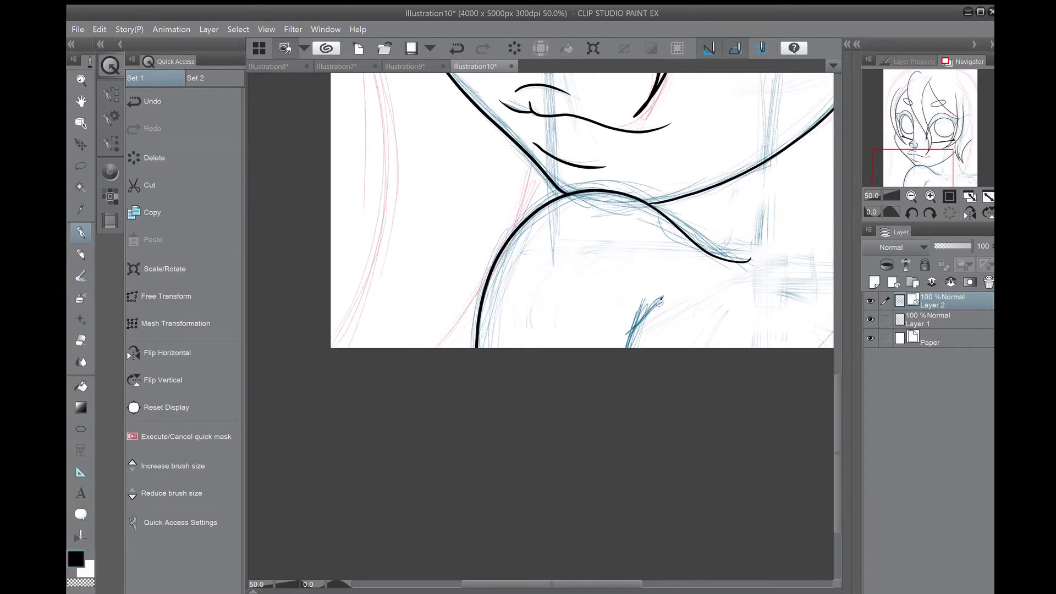
Step: Ink the back neck line running down from the hair tips towards the far shoulder
drag(904, 184, 939, 176)
mouse_move(584, 214)
mouse_down()
mouse_move(718, 316)
mouse_move(584, 245)
mouse_move(718, 318)
mouse_move(550, 385)
mouse_up()
key(ctrl+z)
scroll(550, 385, down, 1)
Step: Ink the hair tie shape near the crown and the long outer hair outline falling past the far shoulder
drag(616, 91, 587, 82)
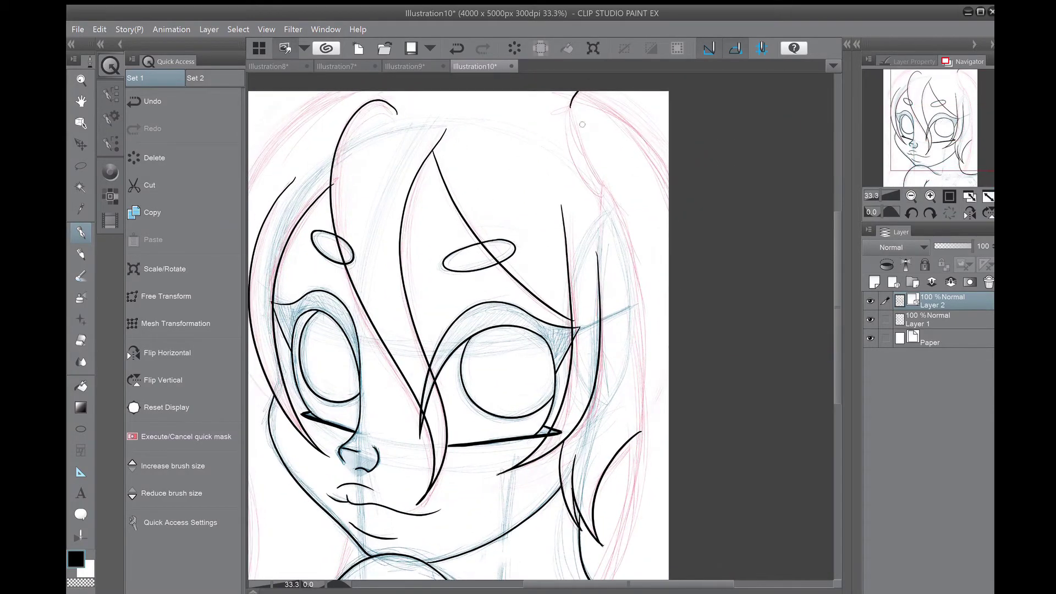
mouse_move(947, 170)
mouse_down()
mouse_move(951, 185)
mouse_move(938, 186)
mouse_up()
click(911, 195)
key(ctrl+z)
drag(591, 134, 557, 487)
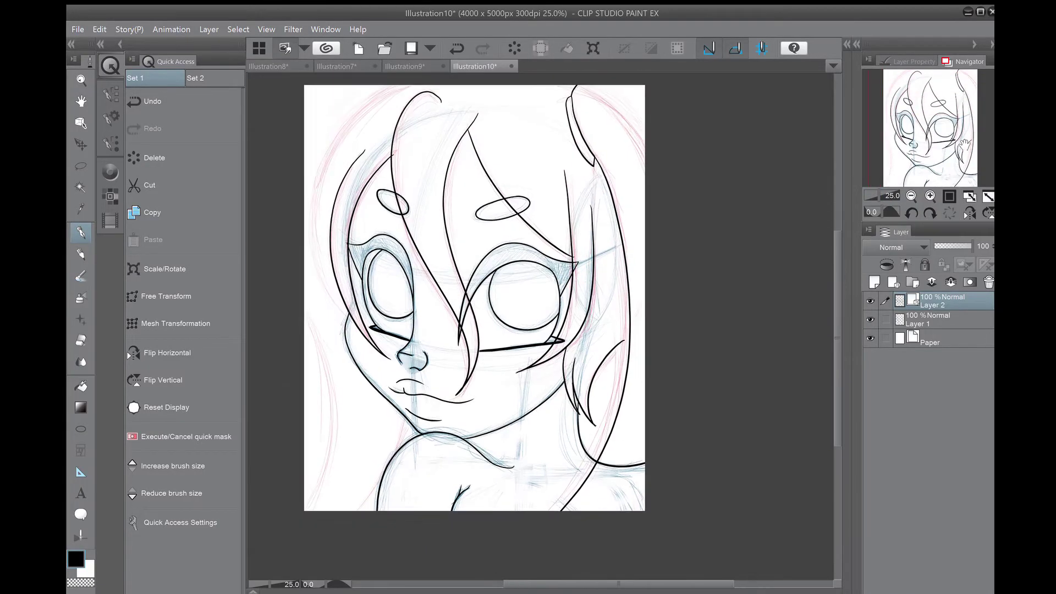
Step: Ink the outer hair outline and the long hanging lock on the smaller eye's side of the head
scroll(683, 234, up, 1)
drag(479, 160, 654, 231)
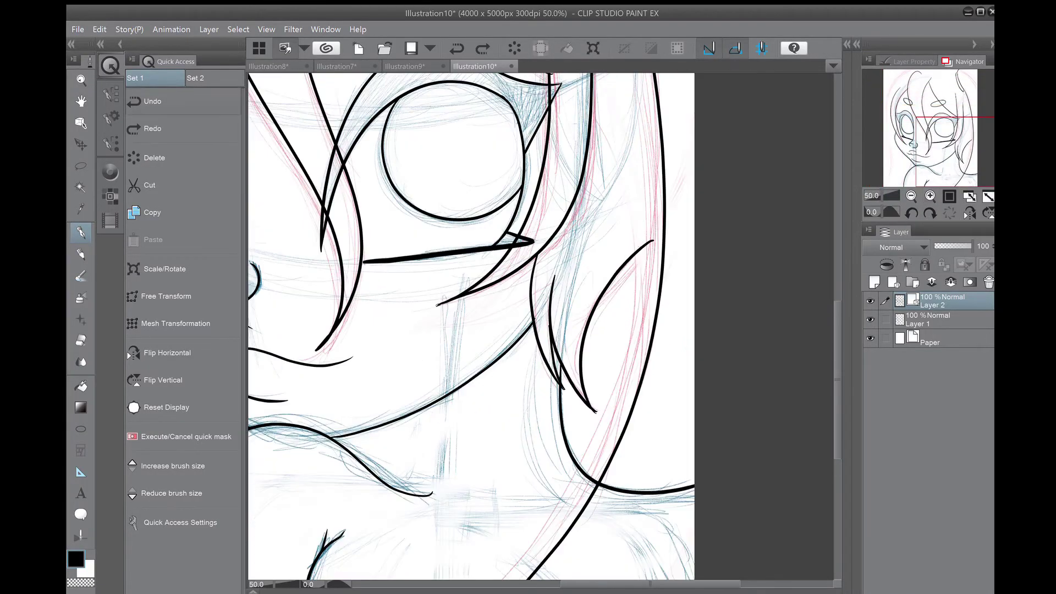
scroll(654, 231, up, 1)
scroll(600, 330, down, 1)
drag(599, 330, 592, 365)
drag(512, 118, 457, 421)
scroll(600, 330, down, 1)
drag(605, 275, 639, 272)
drag(478, 241, 504, 435)
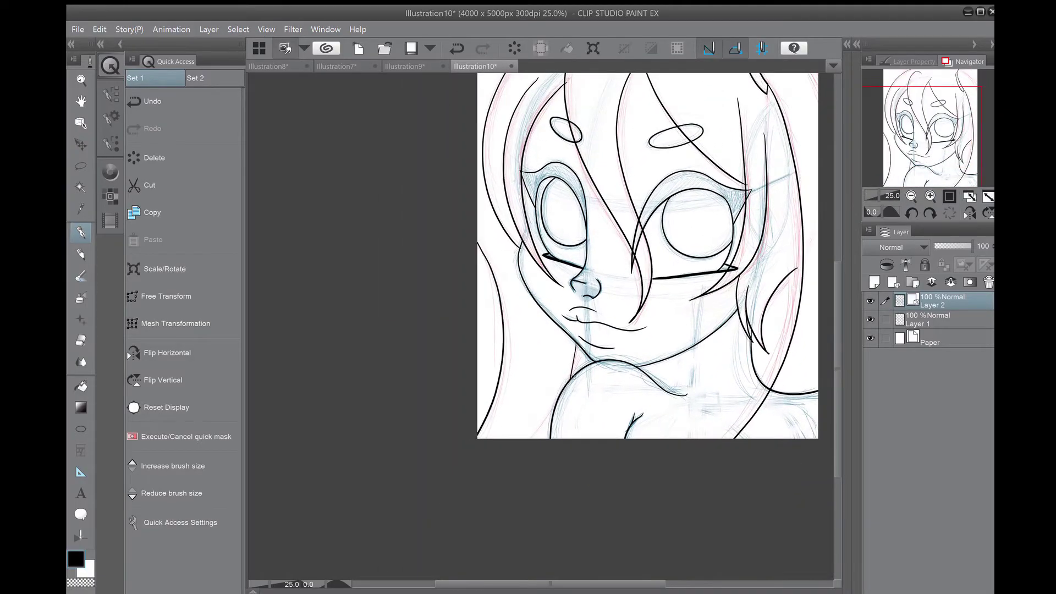
drag(605, 275, 479, 338)
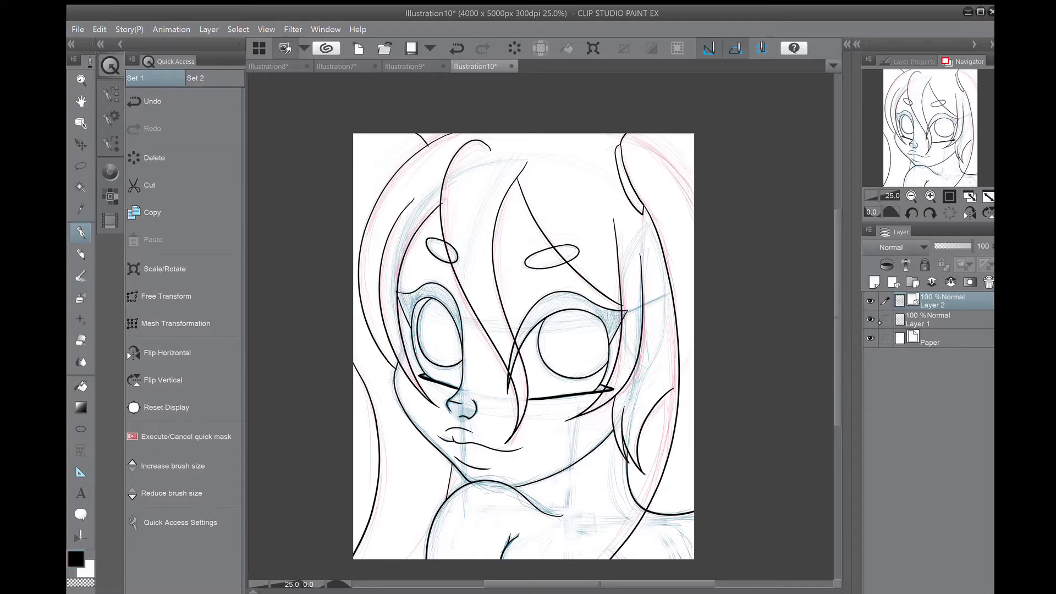
Step: Hide the Layer 1 sketch and trim lines crossing the fringe, eyebrows and eyes with the Vector eraser
click(870, 320)
click(930, 196)
key(e)
click(220, 192)
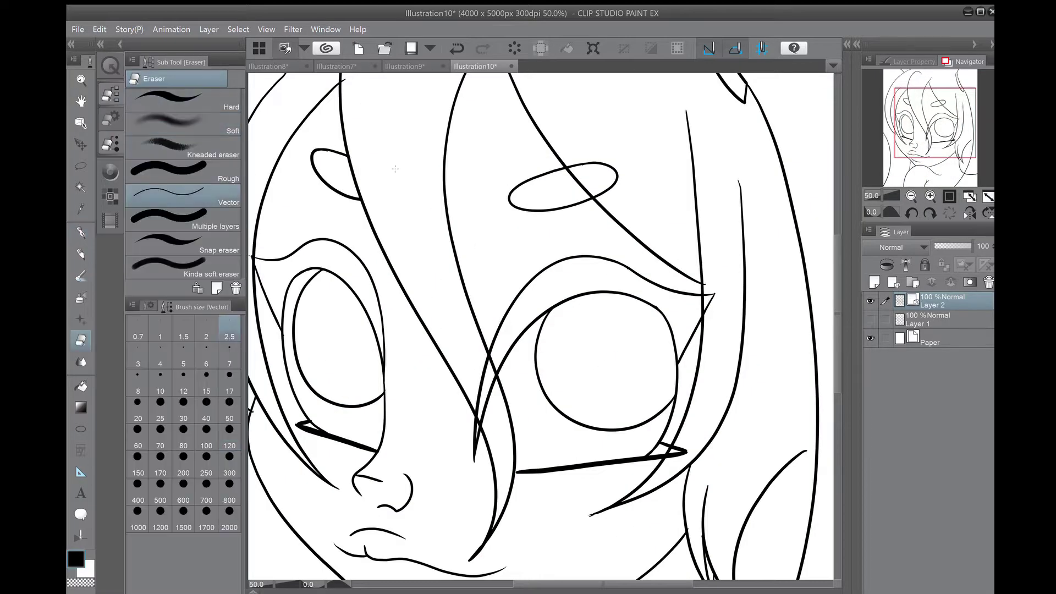
key(ctrl+plus)
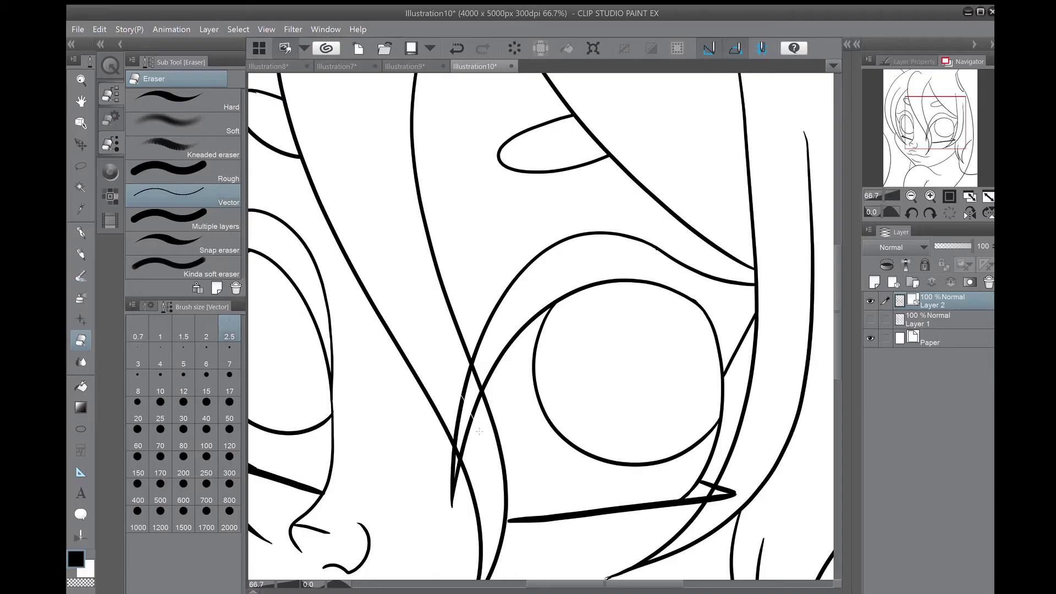
drag(479, 431, 406, 489)
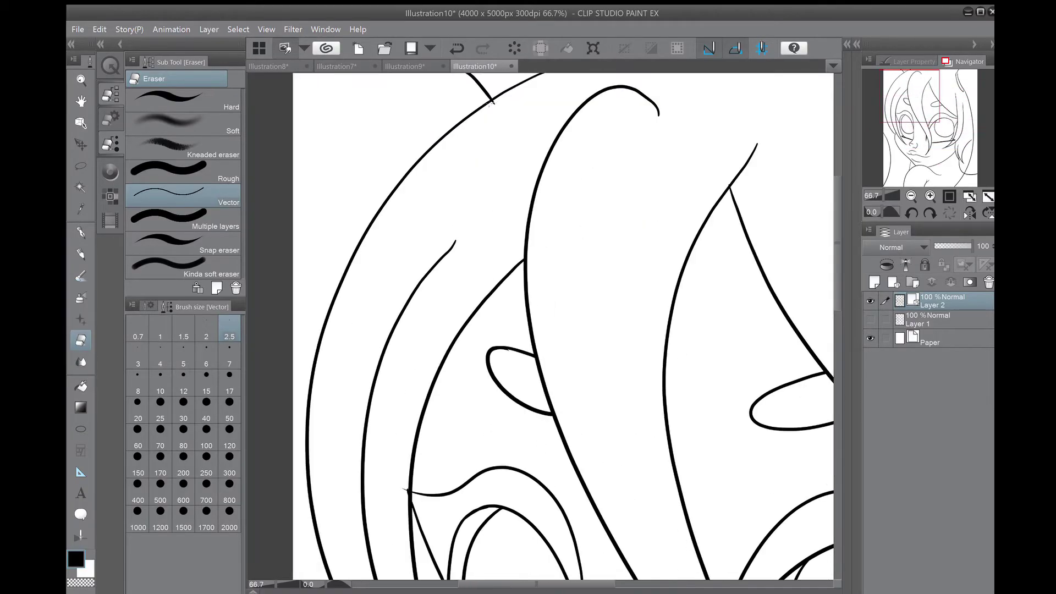
Step: Trim the remaining crossing lines around the shoulder and hair, and join the side lock to the outer hair outline
scroll(544, 330, down, 10)
scroll(545, 330, right, 5)
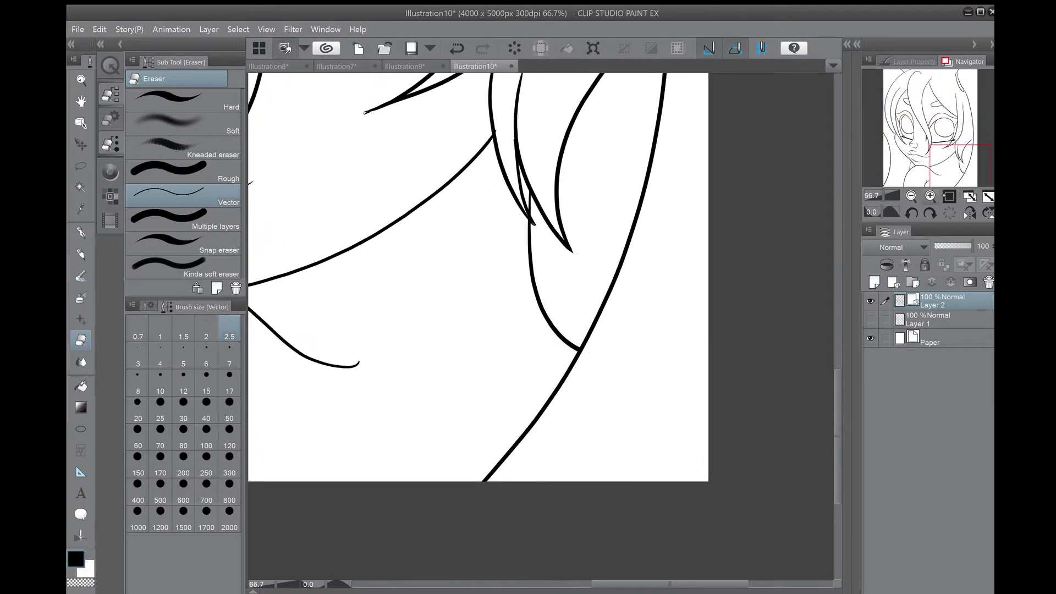
scroll(545, 291, up, 5)
scroll(546, 291, left, 1)
key(p)
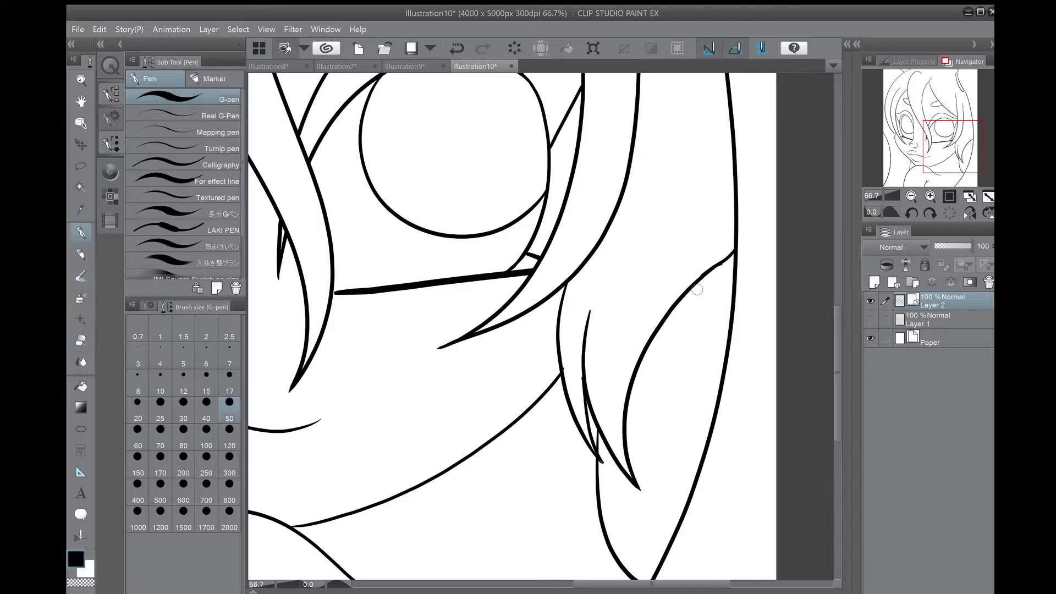
scroll(522, 352, up, 5)
scroll(521, 351, left, 3)
key(e)
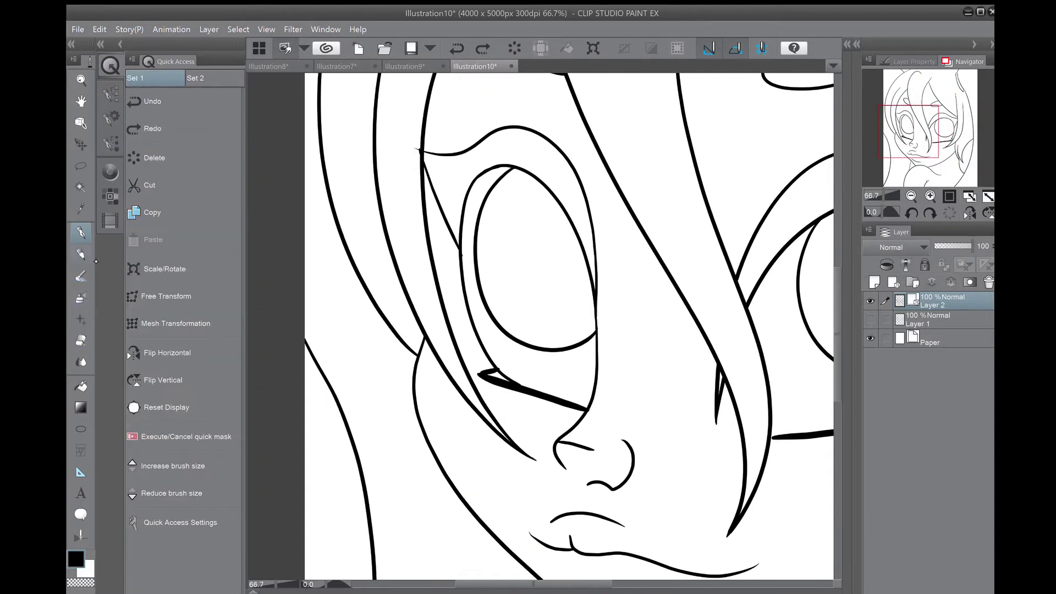
key(ctrl+0)
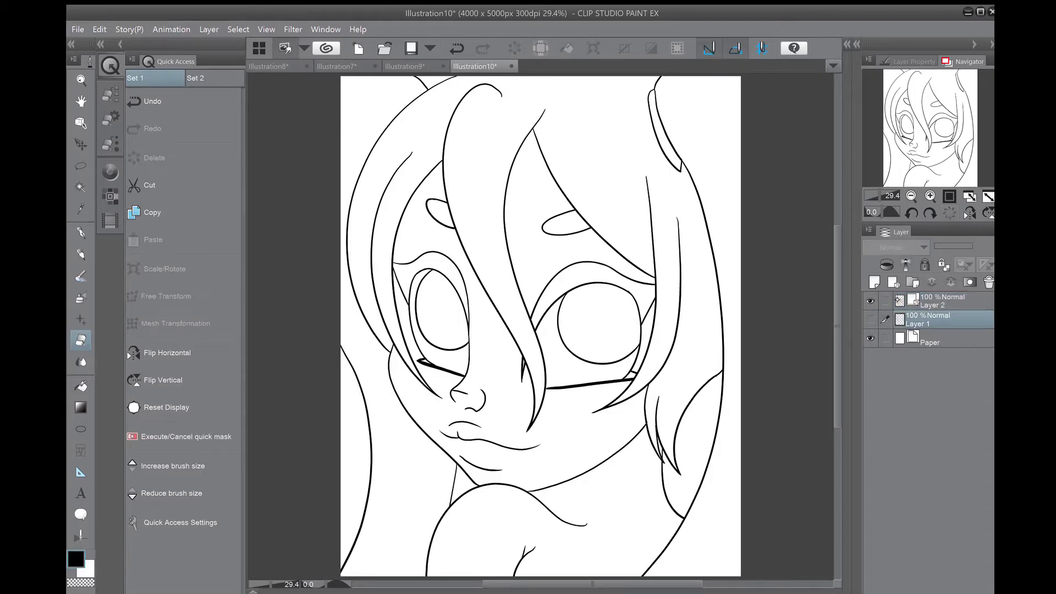
Step: Recolour the Layer 2 line art dark red at 17% opacity and add a new layer beneath it
click(110, 171)
click(204, 271)
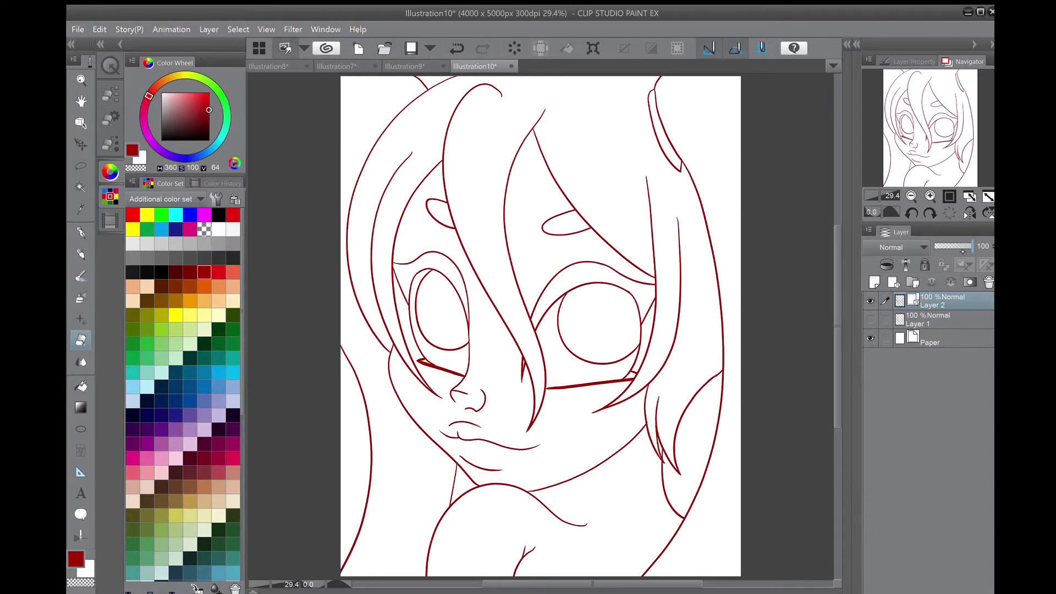
key(ctrl+shift+n)
Step: Build a selection separating the figure from the background, including the gaps by the hair, neck and canvas edges
key(w)
click(708, 423)
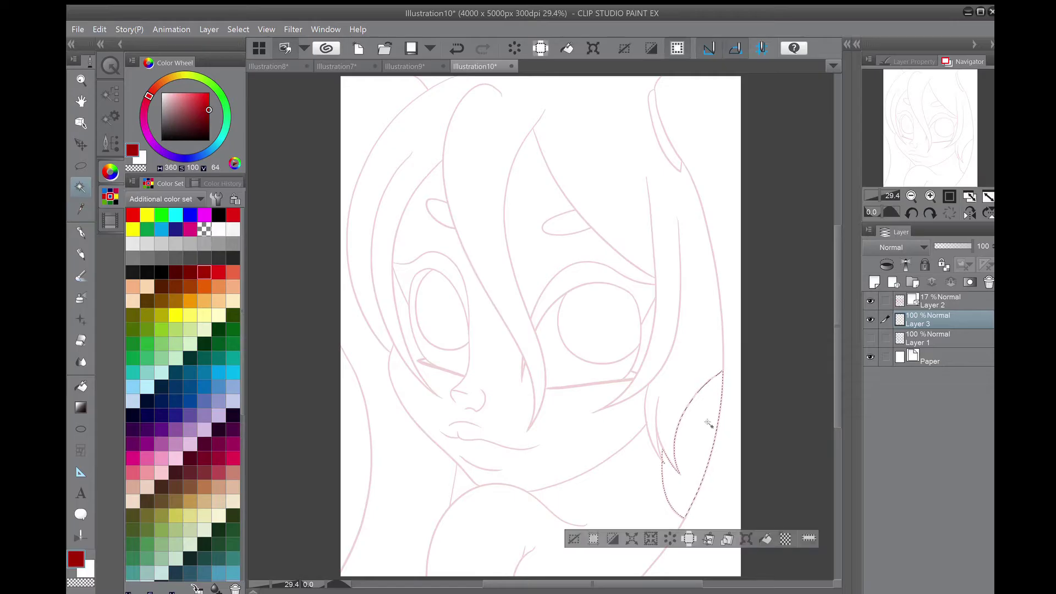
shift+click(407, 495)
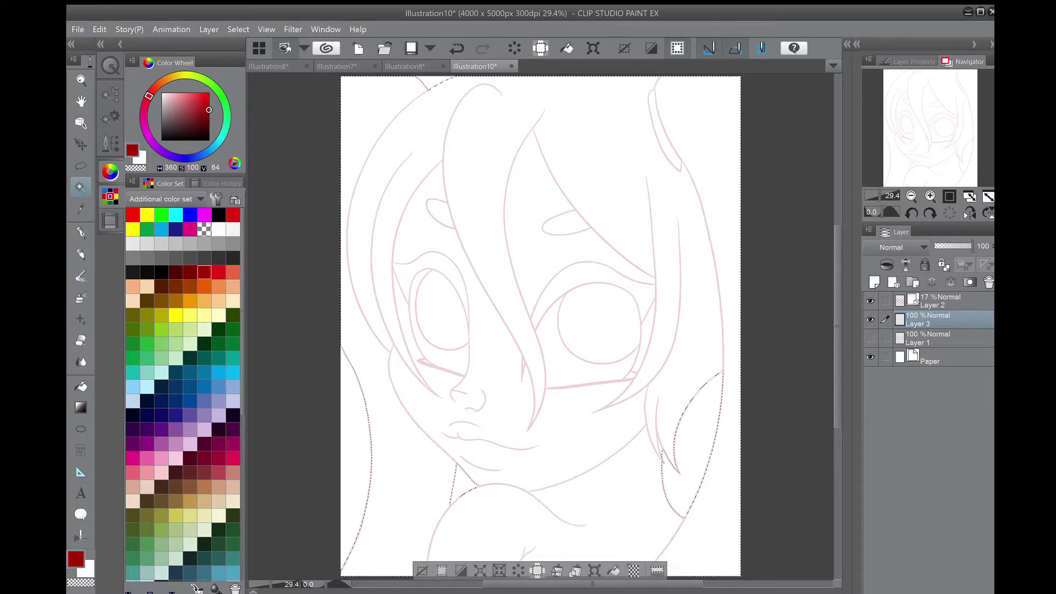
Step: Lower Layer 2's opacity to 8%, fill the figure selection on Layer 3 with pale pink from hue shift colors, and deselect
click(935, 301)
drag(942, 245, 938, 246)
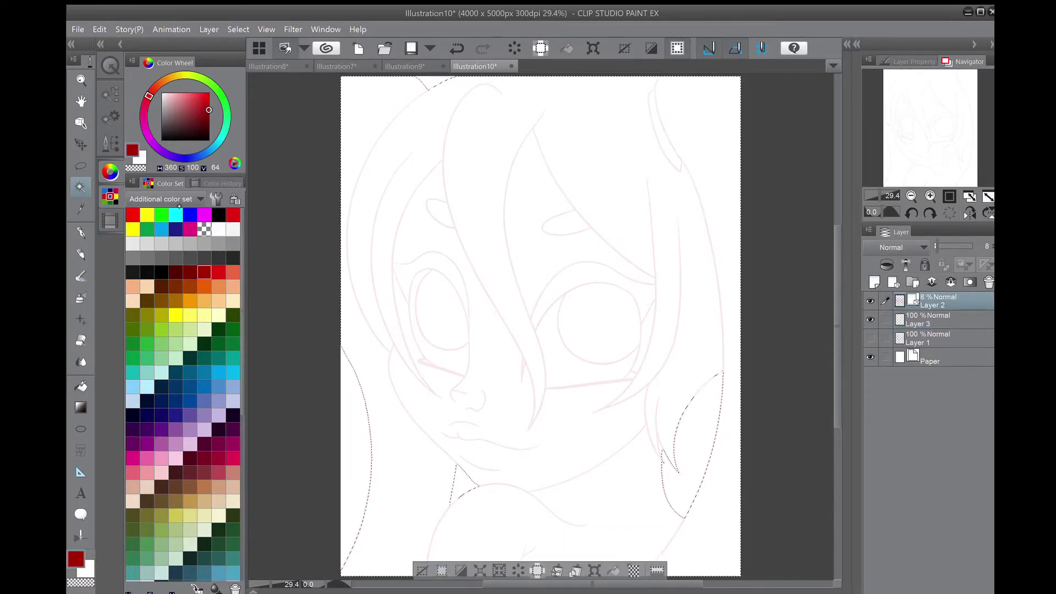
scroll(179, 199, down, 1)
click(132, 243)
click(935, 338)
click(935, 319)
click(614, 570)
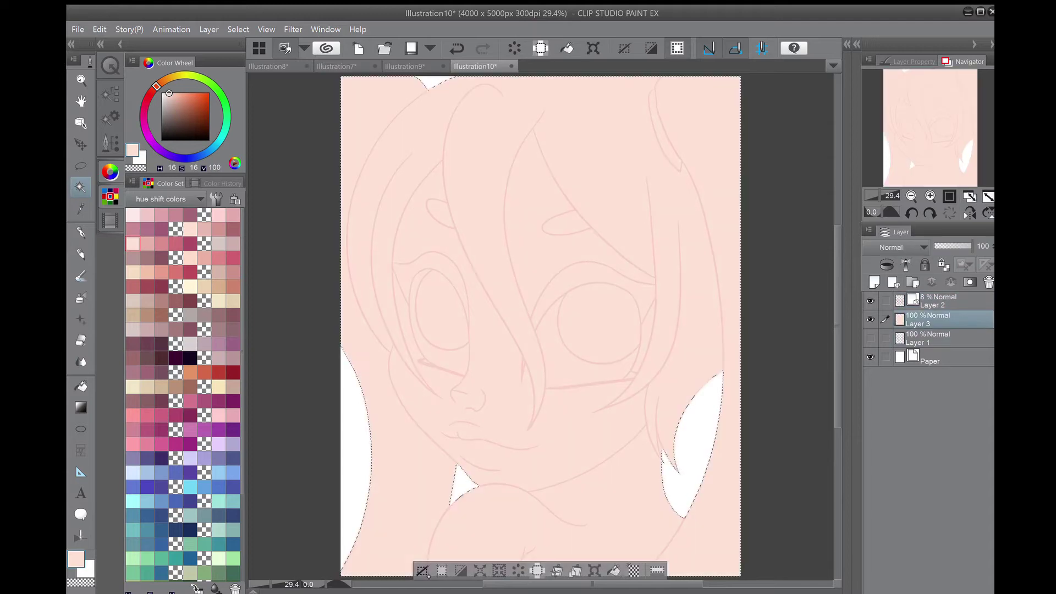
key(ctrl+d)
Step: Paint a darker pink shadow beneath the fringe strand above the larger eye, using the soft watercolour brush at size 100
click(175, 99)
key(b)
scroll(594, 132, up, 2)
drag(476, 139, 555, 294)
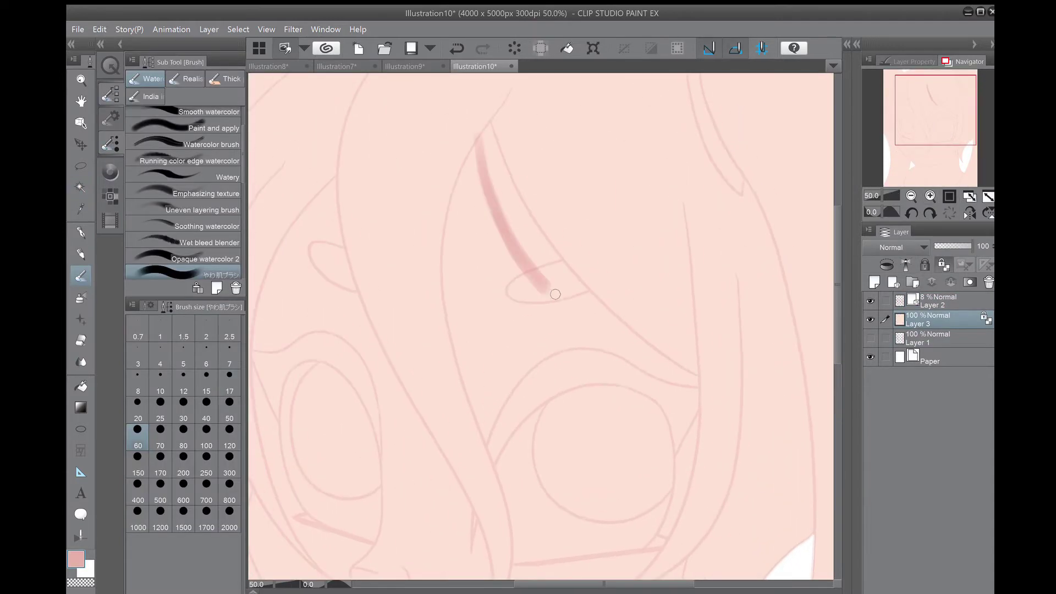
scroll(555, 294, down, 1)
click(206, 430)
mouse_move(517, 91)
mouse_down()
mouse_move(668, 278)
mouse_move(644, 236)
mouse_up()
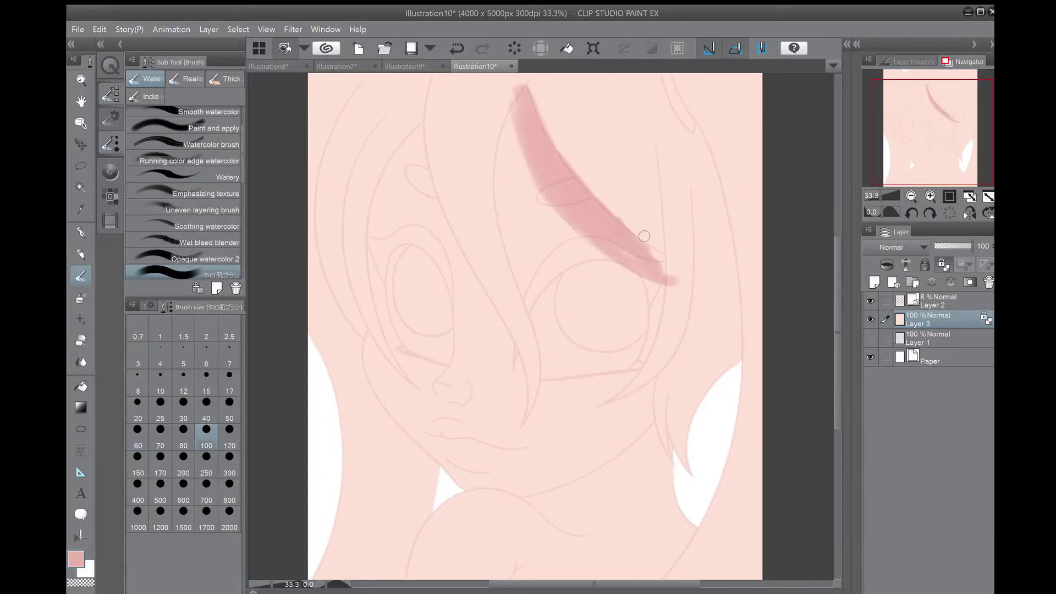
Step: Paint darker pink shadows along the larger eye's outer side, across the cheek below it, and beside the central fringe strand
drag(531, 424, 637, 366)
mouse_move(669, 255)
mouse_down()
mouse_move(547, 420)
mouse_move(566, 415)
mouse_up()
drag(660, 319, 621, 388)
drag(514, 255, 499, 174)
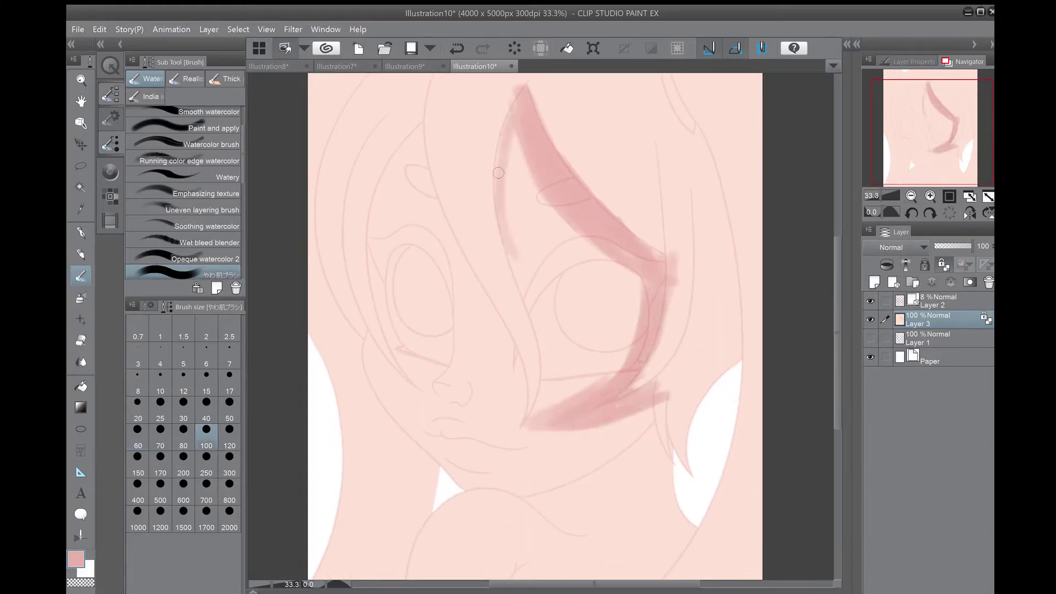
drag(514, 99, 508, 262)
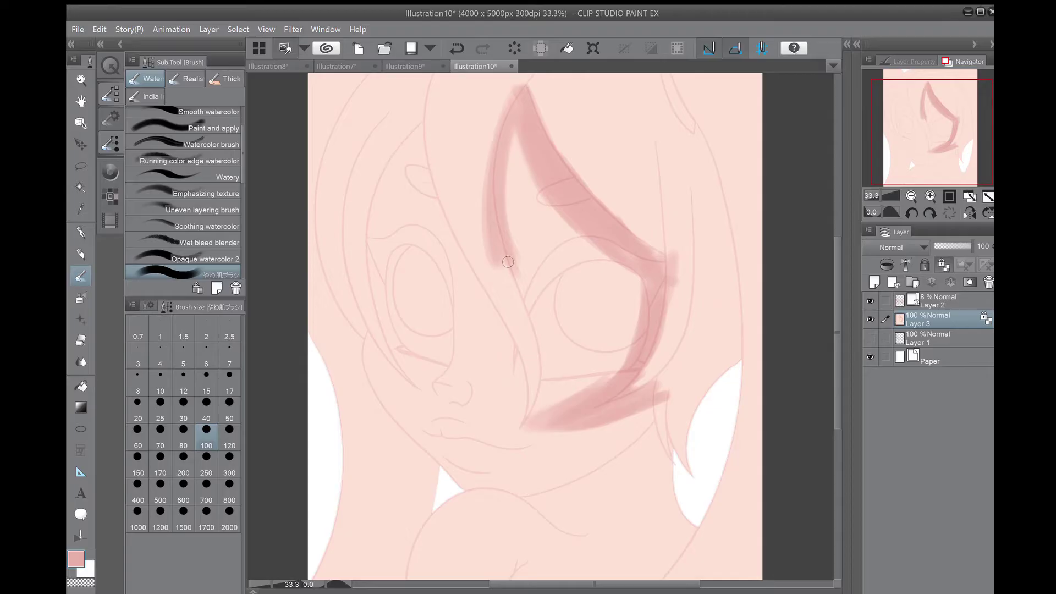
Step: Paint pink shadows along the hair strands framing the smaller eye and down the strand crossing between the eyes
drag(420, 129, 523, 421)
drag(399, 162, 428, 401)
drag(379, 264, 420, 126)
drag(495, 440, 515, 275)
Step: Block in the pink neck shadow beneath the jaw and beside the hair lock
mouse_move(688, 259)
mouse_down()
mouse_move(610, 341)
mouse_move(611, 309)
mouse_up()
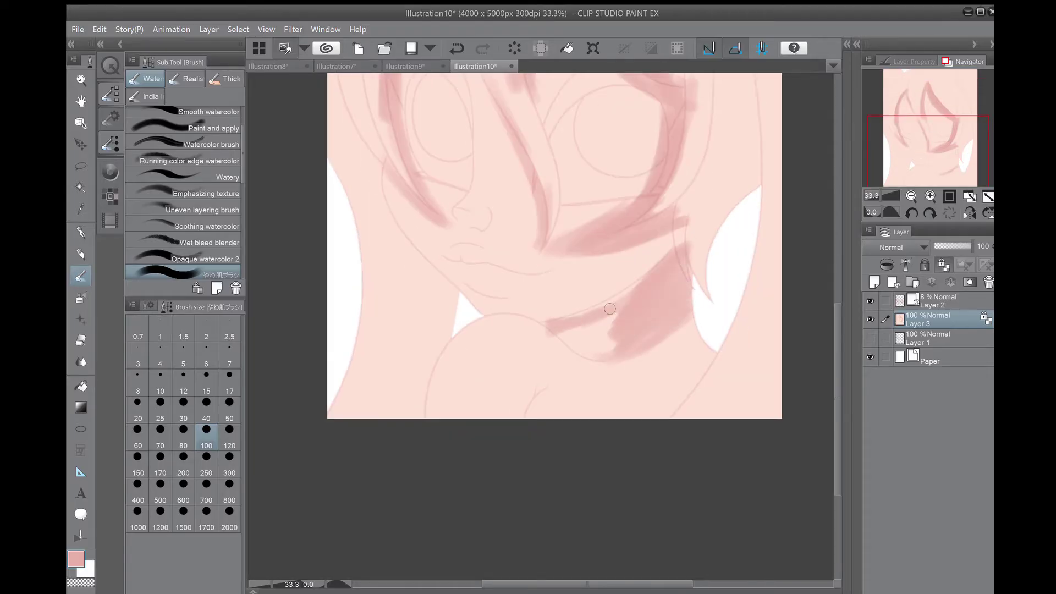
drag(555, 330, 603, 351)
drag(662, 258, 550, 317)
drag(687, 226, 591, 291)
Step: Reduce the soft watercolour brush to size 60 and paint shadows around the nose and the smaller eye's inner edge
scroll(605, 324, up, 1)
key(bracketleft)
key(bracketleft)
key(bracketleft)
scroll(605, 339, up, 1)
drag(363, 66, 498, 190)
mouse_move(497, 190)
mouse_down()
mouse_move(543, 192)
mouse_move(575, 242)
mouse_move(568, 193)
mouse_move(495, 231)
mouse_move(491, 184)
mouse_up()
scroll(495, 242, down, 1)
drag(437, 246, 429, 324)
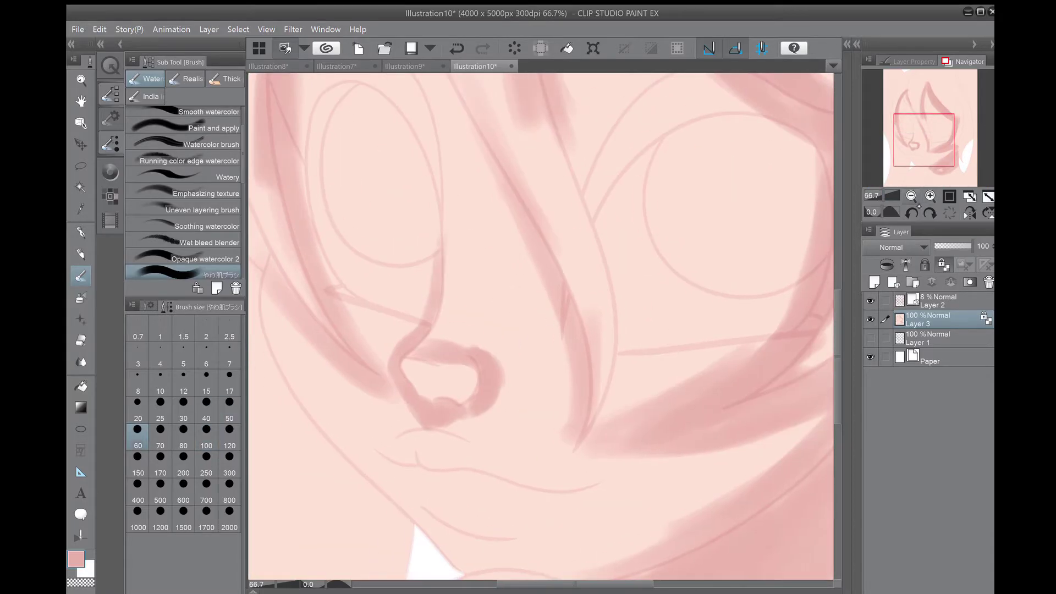
Step: Paint shadows on the larger eye's upper and lower lid lines and fill the side of the nose bridge
drag(654, 130, 599, 161)
drag(547, 237, 514, 374)
drag(550, 267, 521, 314)
drag(603, 352, 662, 343)
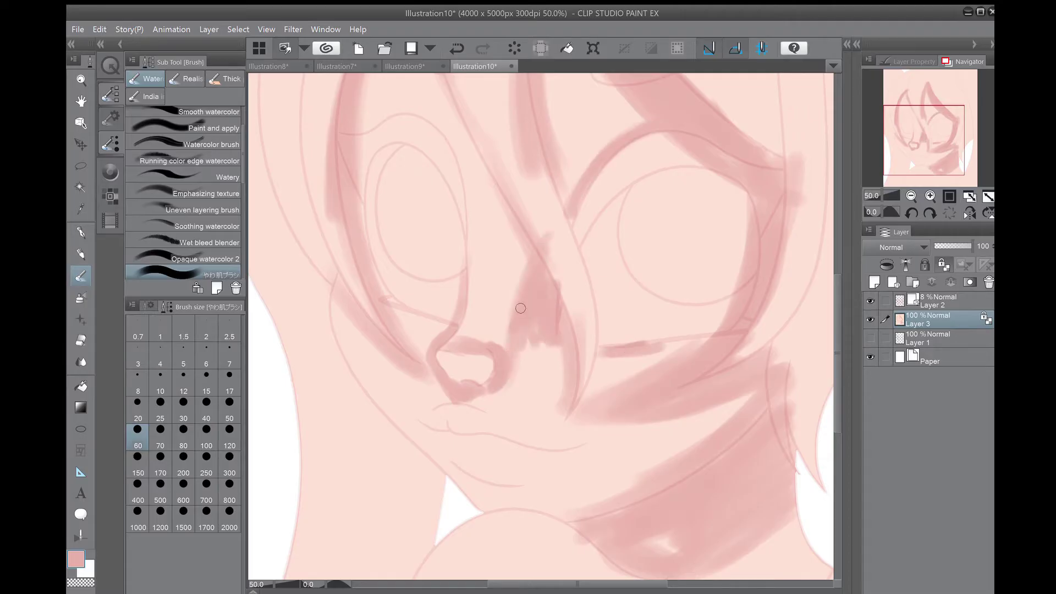
Step: Shade the smaller eye's upper lid and lower corner, checking the portrait mirrored and at full view
key(h)
mouse_move(633, 324)
mouse_down()
mouse_move(666, 328)
mouse_move(610, 380)
mouse_up()
scroll(666, 328, down, 5)
scroll(677, 357, down, 2)
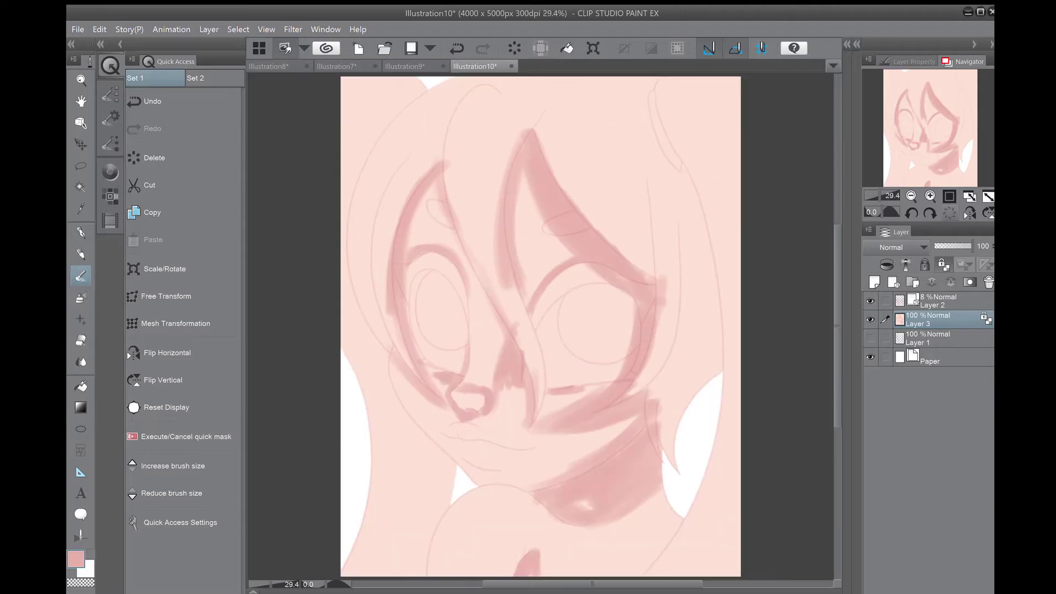
Step: Paint pink shadows along the jawline, chin and the shoulder beside the neck
drag(648, 413, 674, 339)
scroll(534, 324, up, 2)
mouse_move(528, 325)
mouse_down()
mouse_move(432, 302)
mouse_move(627, 289)
mouse_up()
drag(440, 305, 393, 257)
Step: Blend the jaw, neck, shoulder and chest shadows into the skin with the Opaque watercolor 2 brush at size 200
click(203, 258)
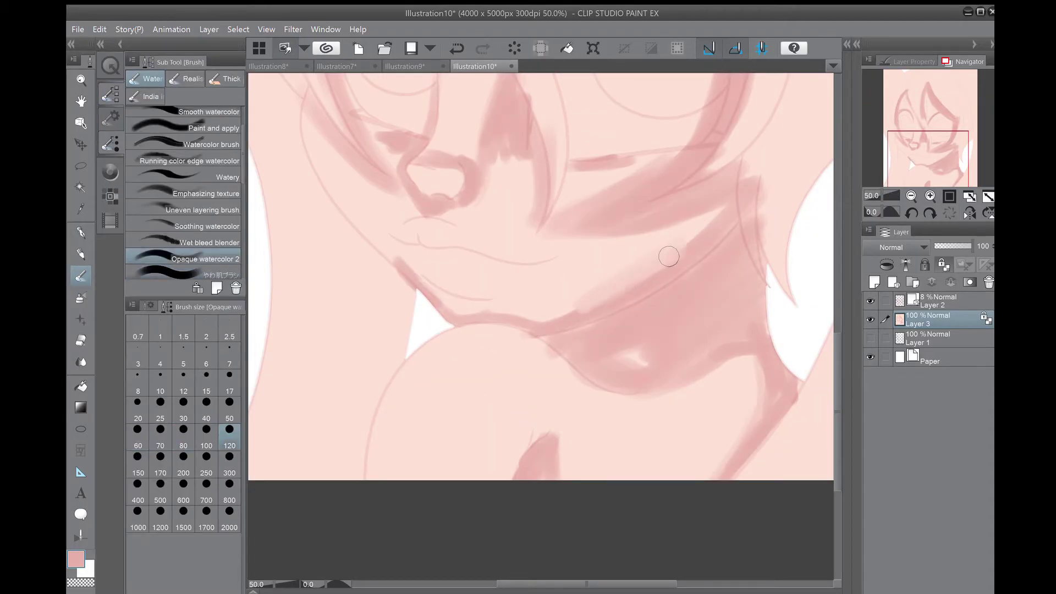
mouse_move(601, 278)
mouse_down()
mouse_move(540, 308)
mouse_move(532, 295)
mouse_up()
mouse_move(693, 300)
mouse_down()
mouse_move(641, 370)
mouse_move(766, 337)
mouse_up()
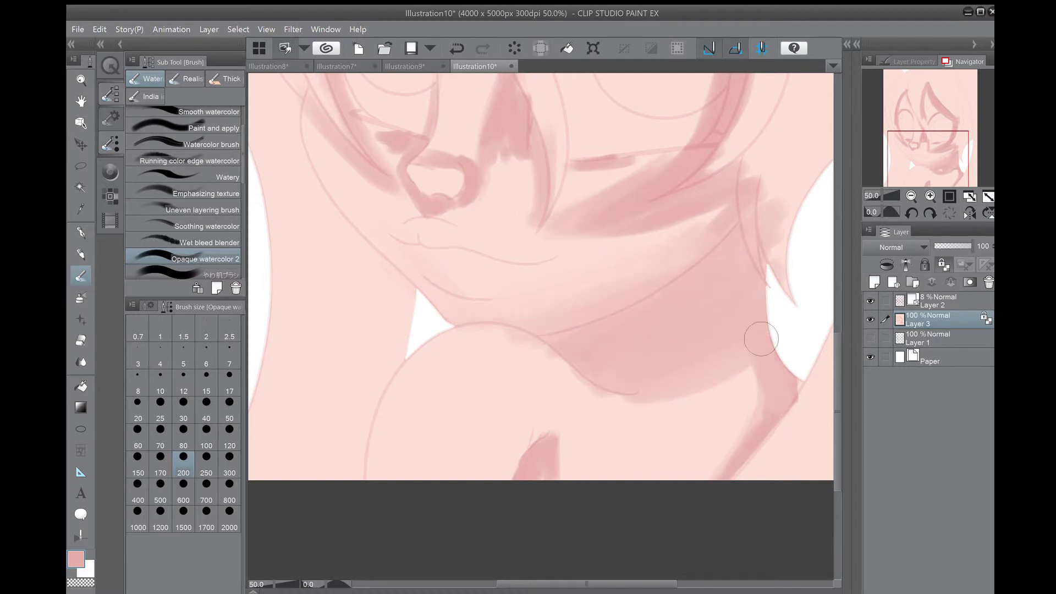
scroll(766, 338, down, 3)
scroll(775, 276, up, 2)
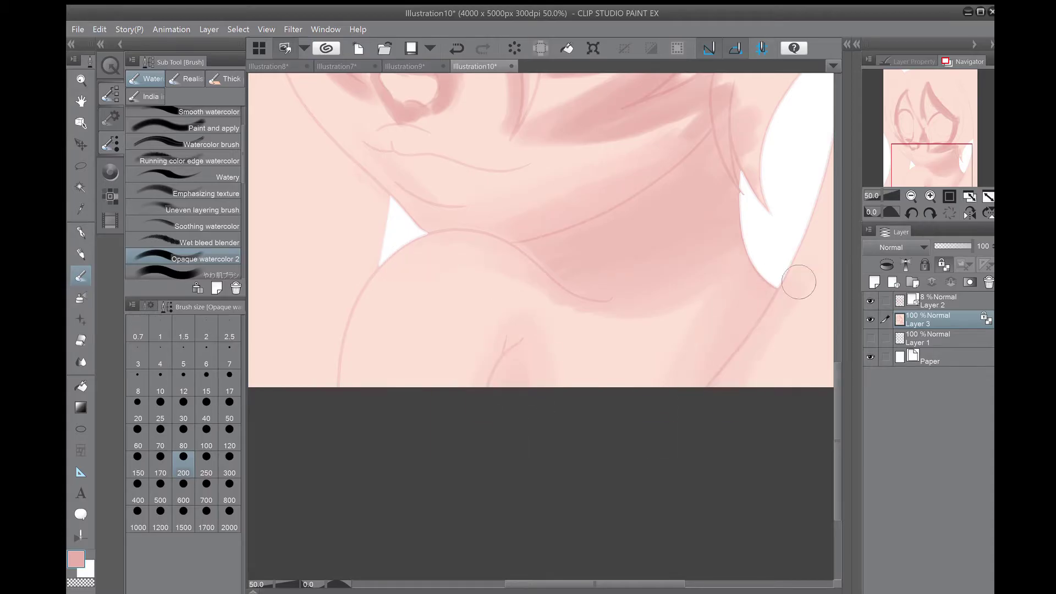
scroll(799, 282, up, 2)
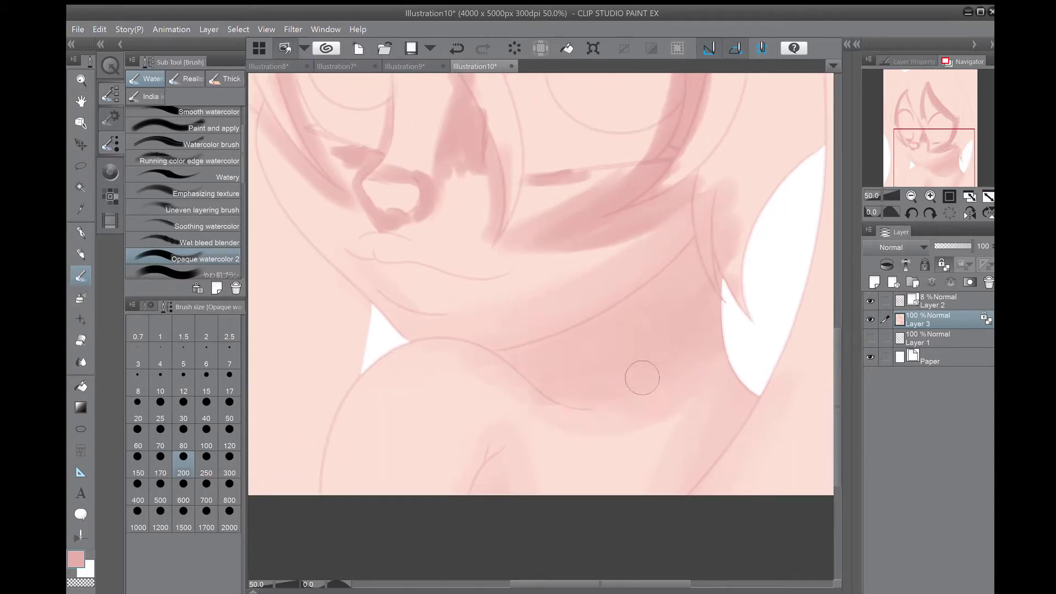
scroll(539, 369, up, 2)
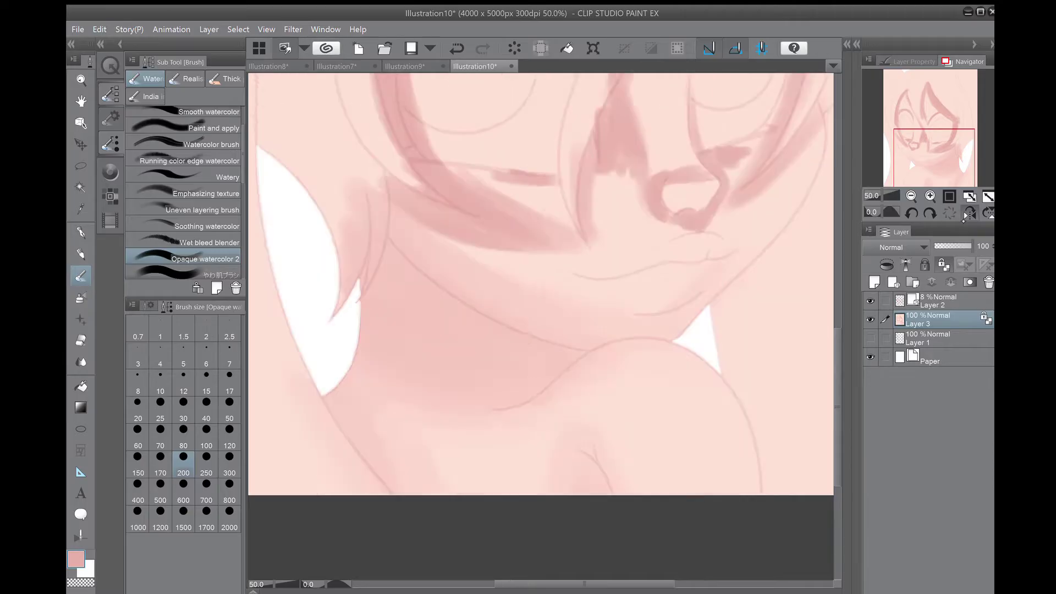
key(asciicircum)
key(asciicircum)
key(asciicircum)
key(at)
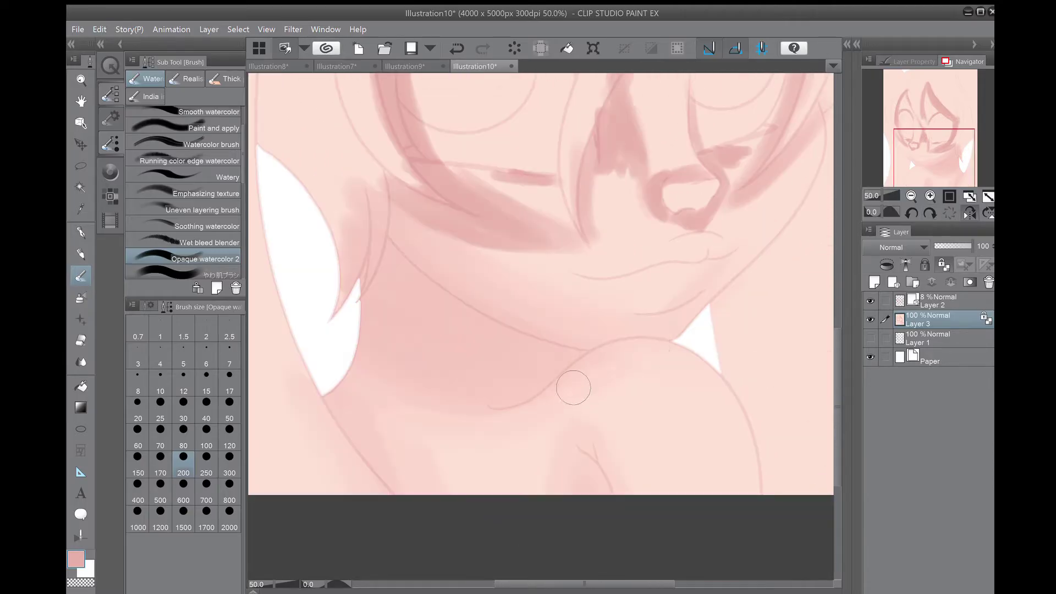
Step: Reduce the brush to size 120, blend the cheek shadow below the larger eye, and shade along its lower lid
key(h)
key(bracketleft)
key(bracketleft)
key(bracketleft)
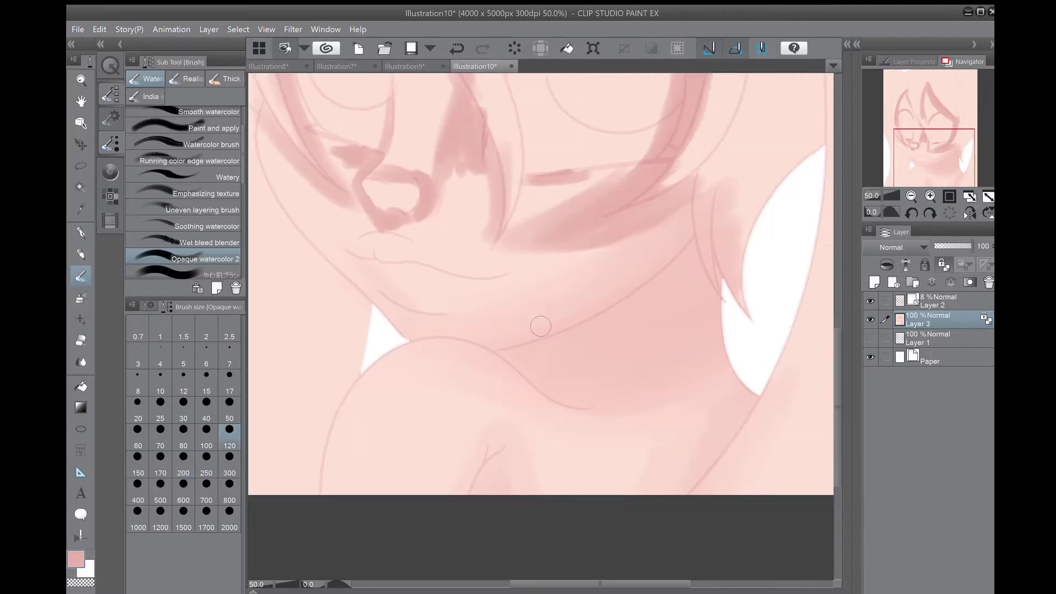
drag(550, 220, 666, 224)
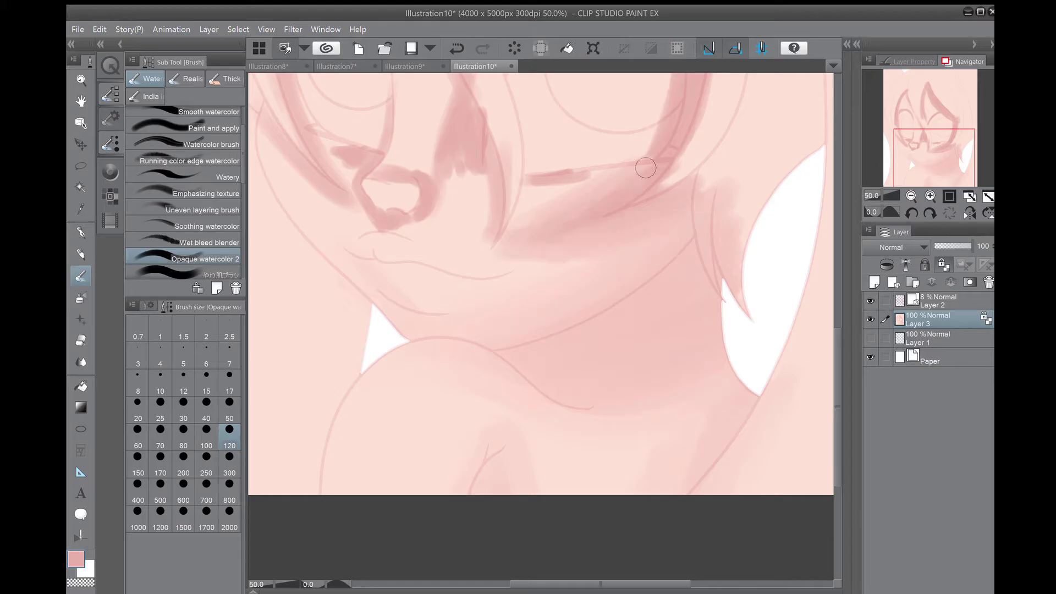
drag(646, 167, 532, 185)
drag(668, 181, 682, 161)
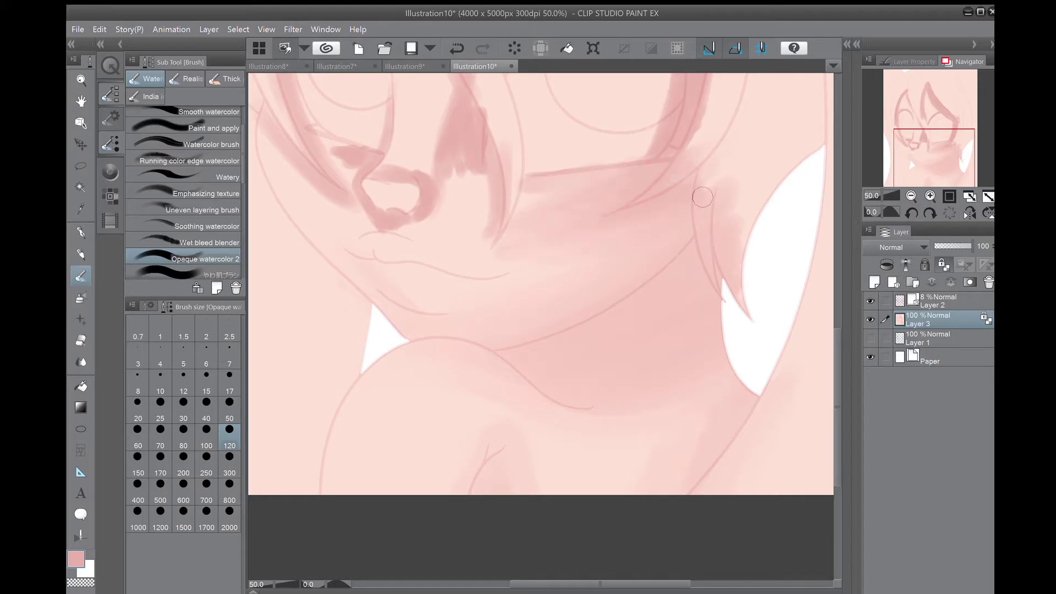
Step: Blend the shadows around the larger eye's outer side, upper lid and surrounding fringe strands
mouse_move(557, 200)
mouse_down()
mouse_move(451, 314)
mouse_move(497, 412)
mouse_up()
mouse_move(641, 259)
mouse_down()
mouse_move(641, 347)
mouse_move(611, 308)
mouse_move(627, 275)
mouse_move(633, 295)
mouse_up()
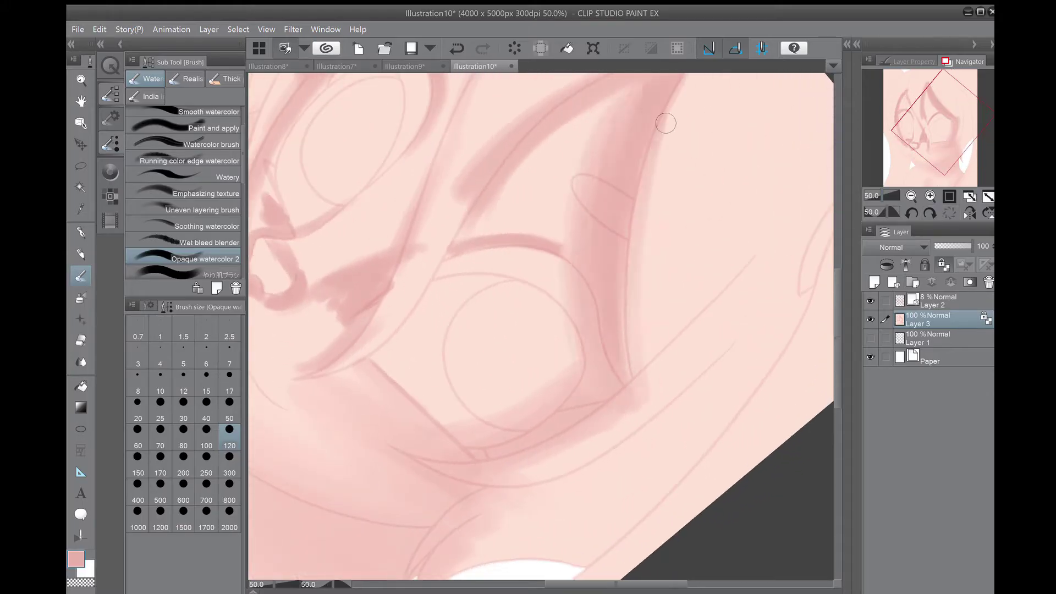
drag(531, 416, 427, 504)
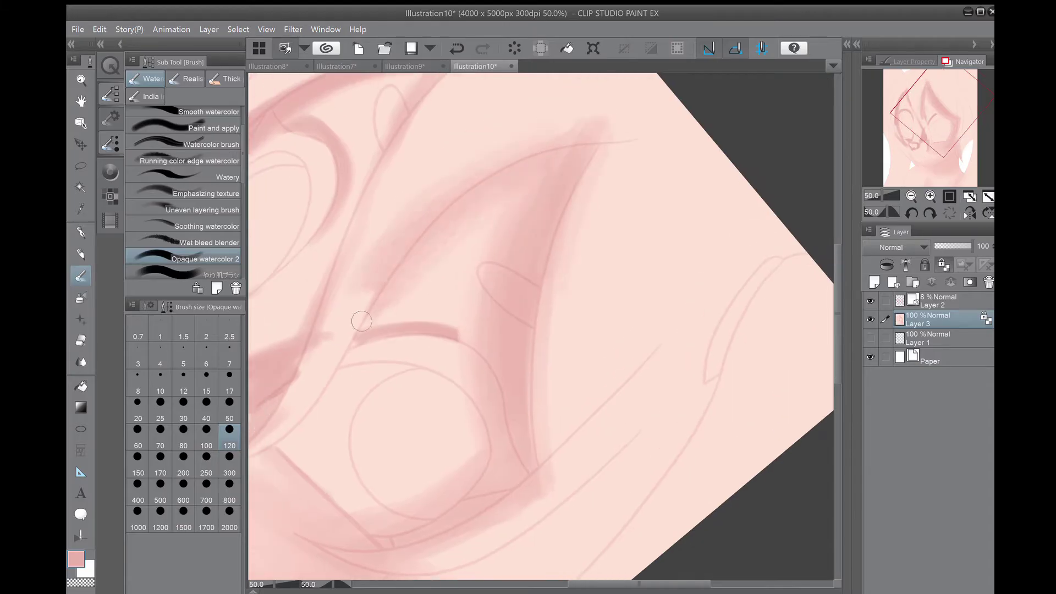
key(=)
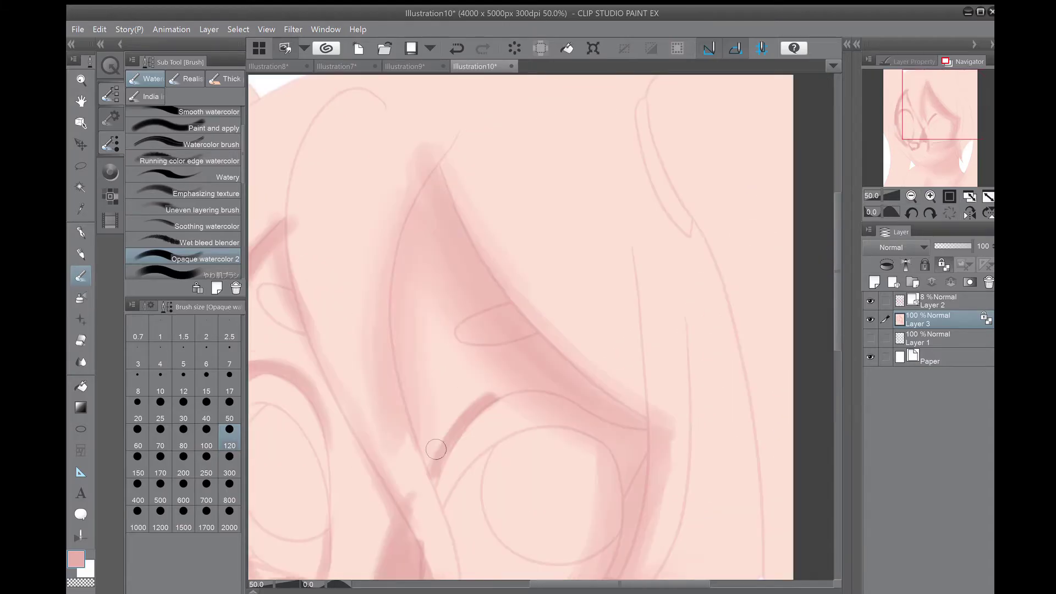
key(ctrl+z)
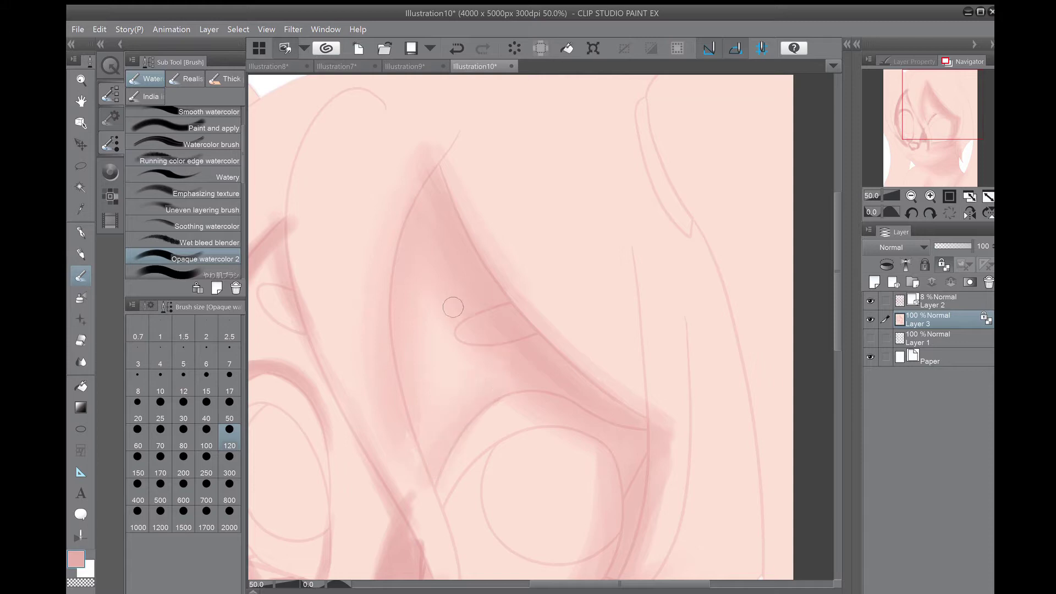
Step: Reduce the brush to size 70 and blend the shadow on the side of the nose bridge
mouse_move(943, 135)
mouse_down()
mouse_move(928, 163)
mouse_move(896, 163)
mouse_up()
key(bracketleft)
key(bracketleft)
key(bracketleft)
key(ctrl+plus)
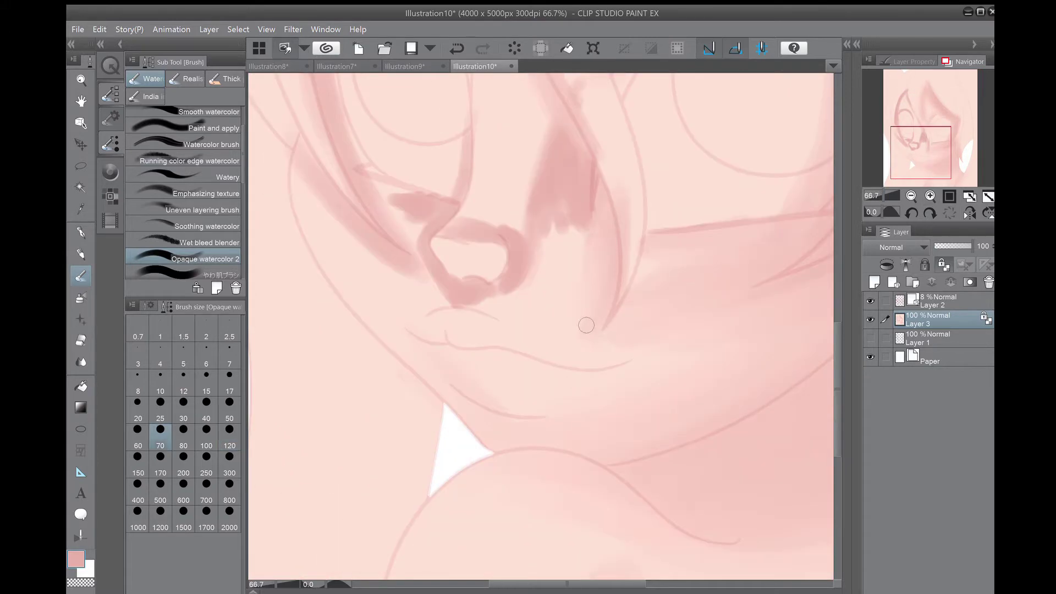
drag(635, 337, 685, 387)
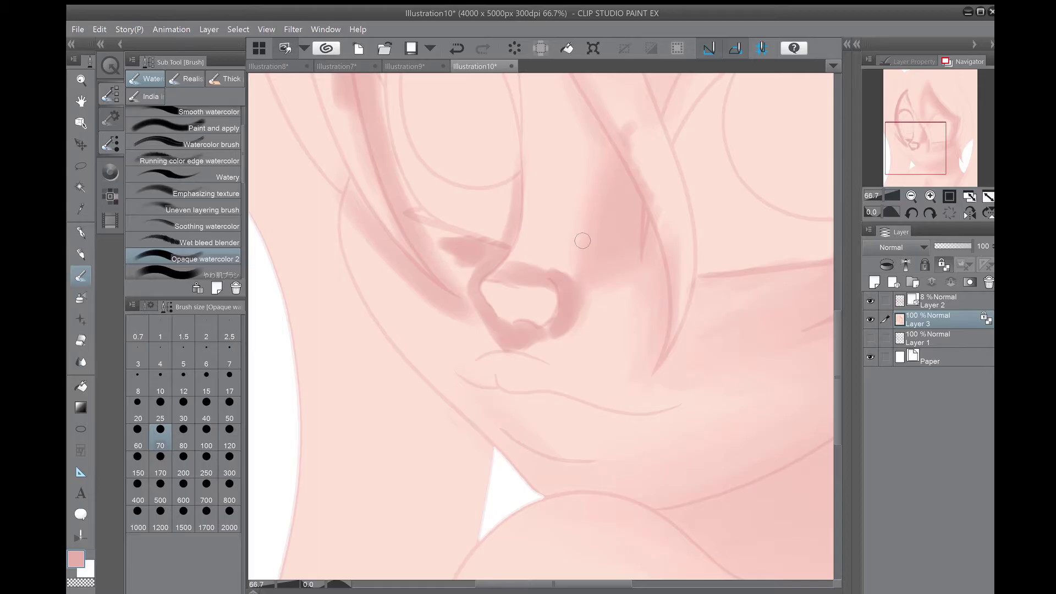
drag(583, 240, 541, 345)
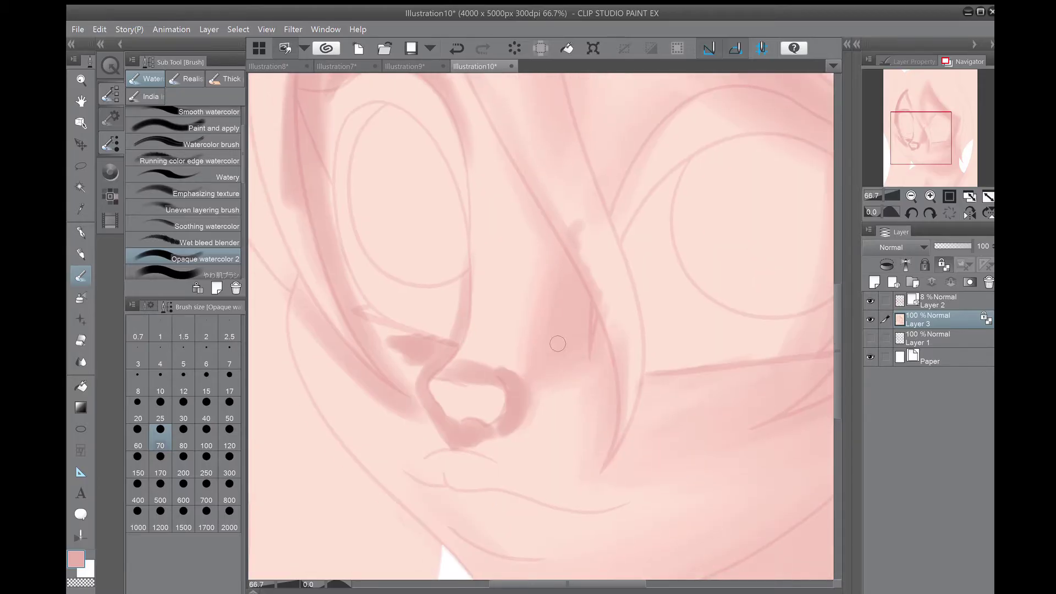
drag(557, 344, 683, 547)
Step: Blend the hair and upper lid shadows around the smaller eye, working with the canvas mirrored
drag(409, 252, 423, 250)
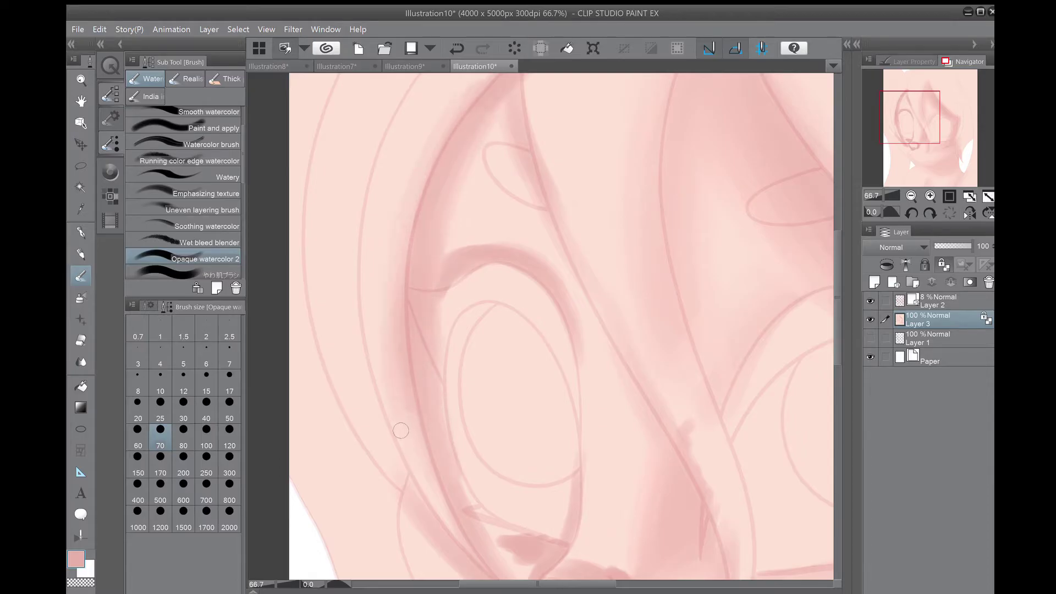
key(h)
drag(541, 263, 601, 248)
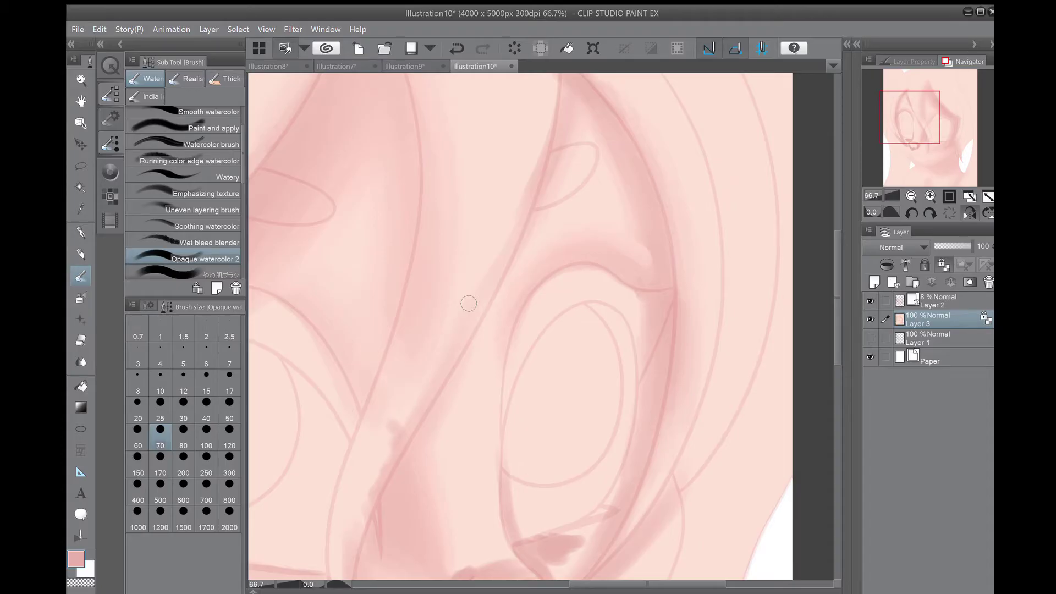
Step: Soften the hair shadow on the cheek below the smaller eye and blend it towards the nose
scroll(668, 188, down, 5)
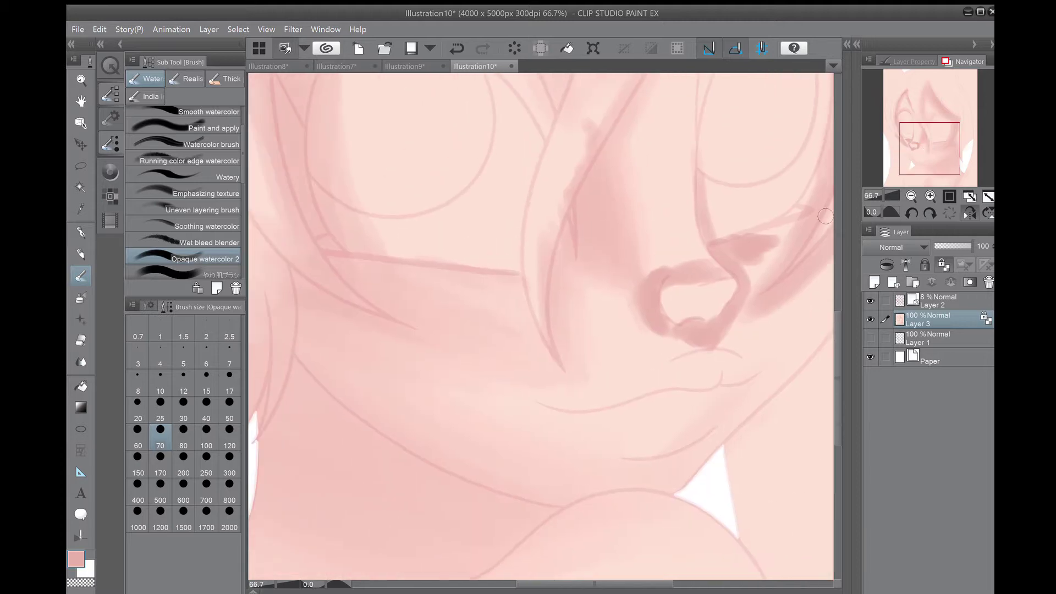
scroll(462, 160, right, 4)
key(ctrl+shift+h)
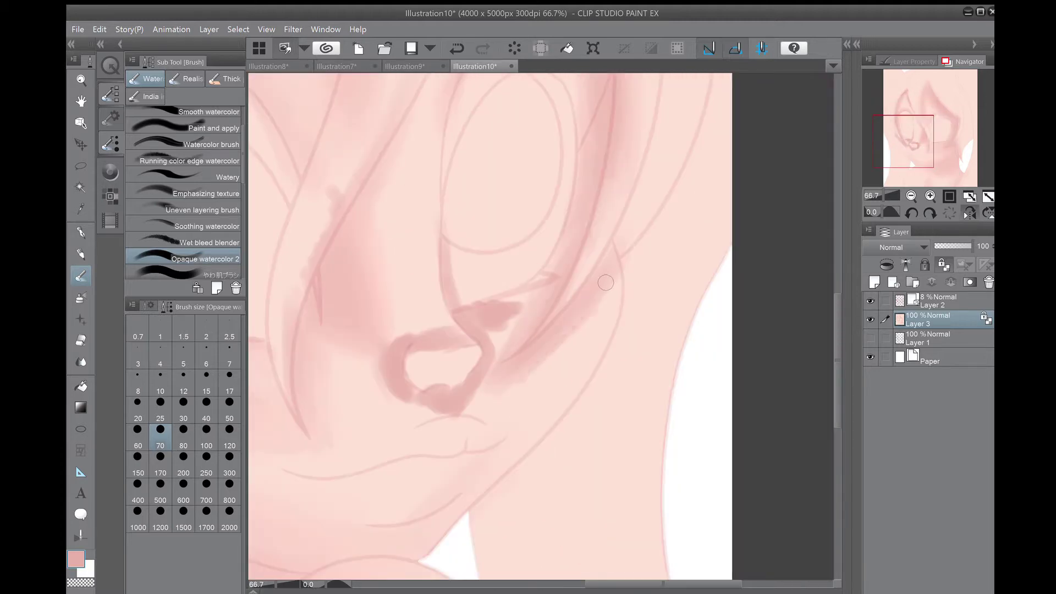
drag(531, 291, 469, 312)
key(ctrl+shift+h)
Step: Set the brush to size 50 and smooth the shadows around the nose tip and beneath the nose
key(ctrl+plus)
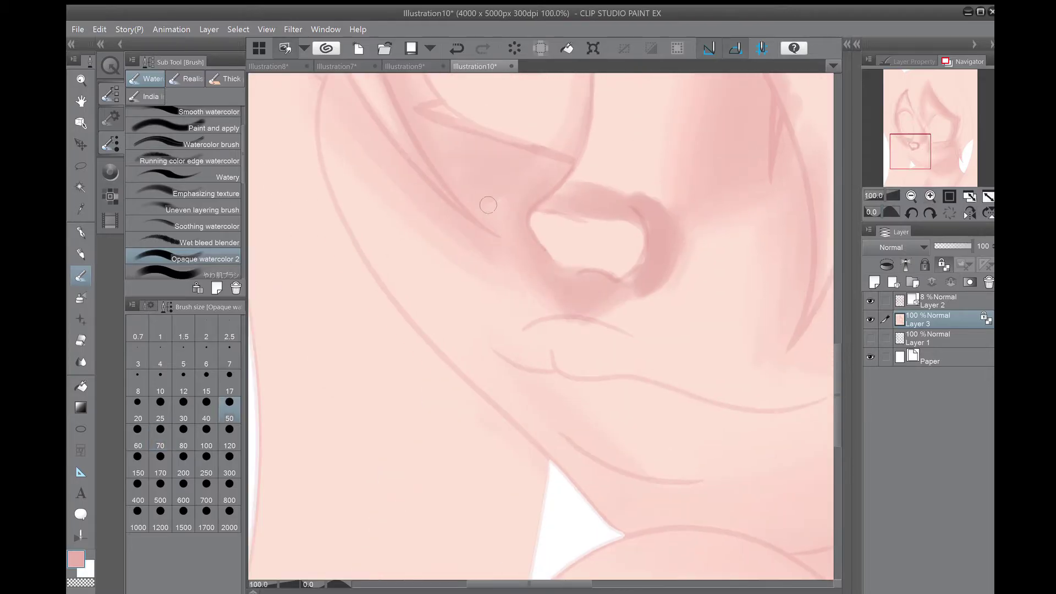
key(minus)
key(minus)
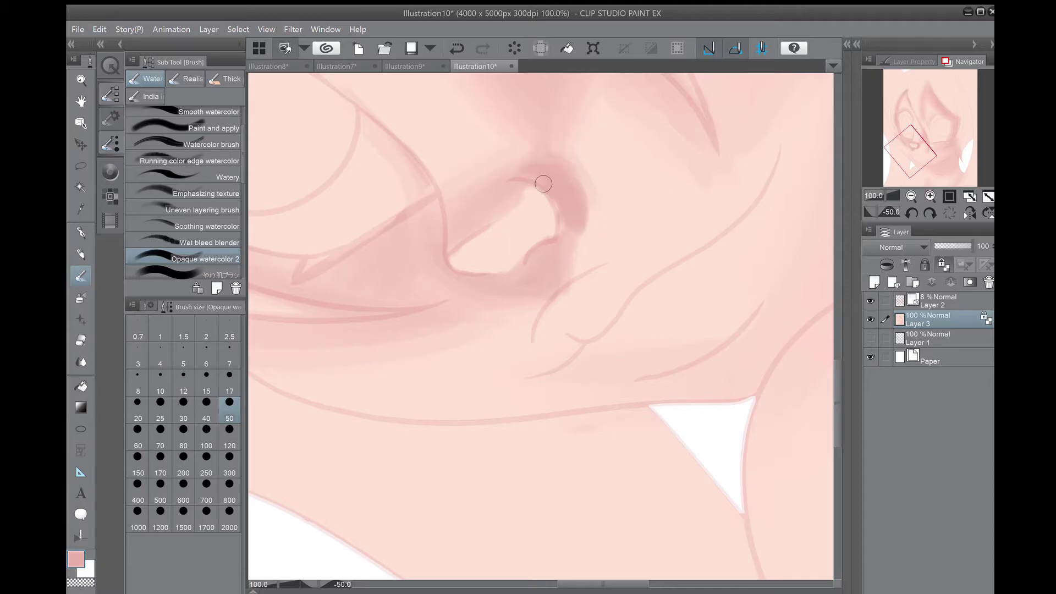
key(at)
key(ctrl+shift+h)
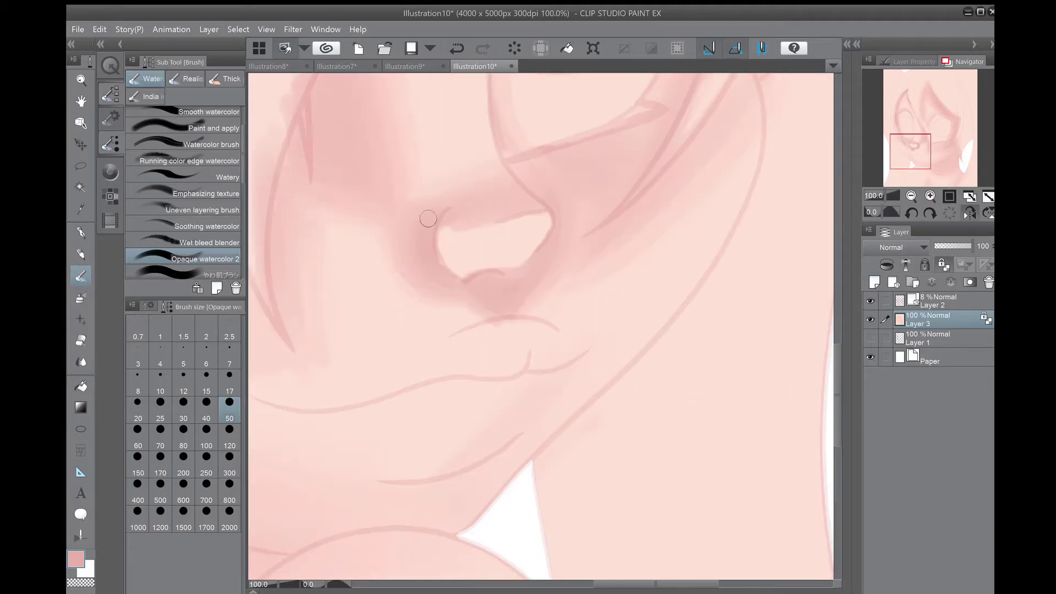
Step: Sample the light skin tone beside the nose bridge and reselect the Opaque watercolor 2 brush
alt+click(418, 175)
scroll(183, 193, up, 1)
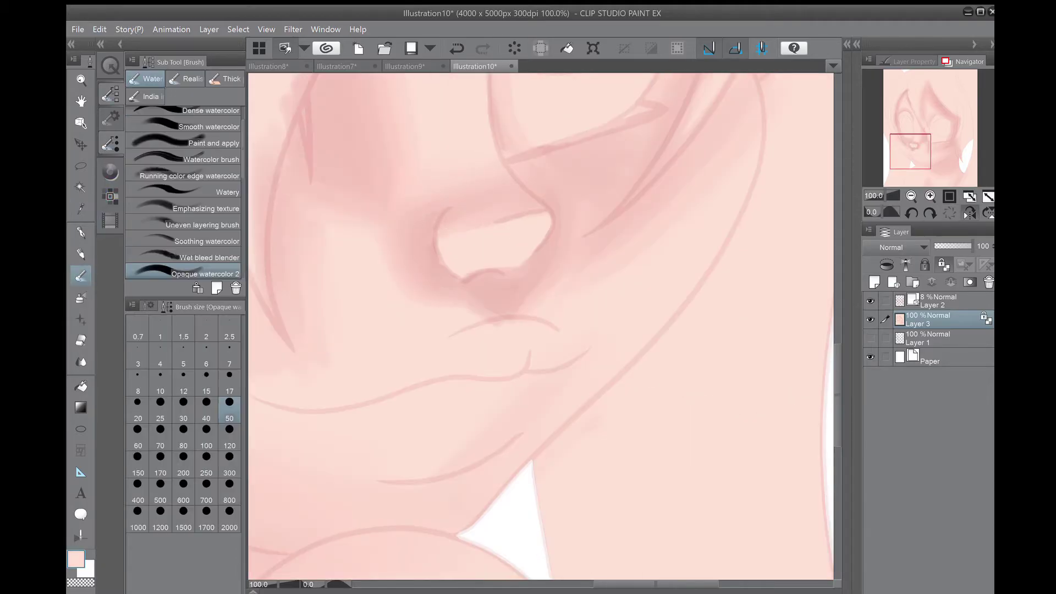
scroll(183, 193, down, 7)
click(187, 173)
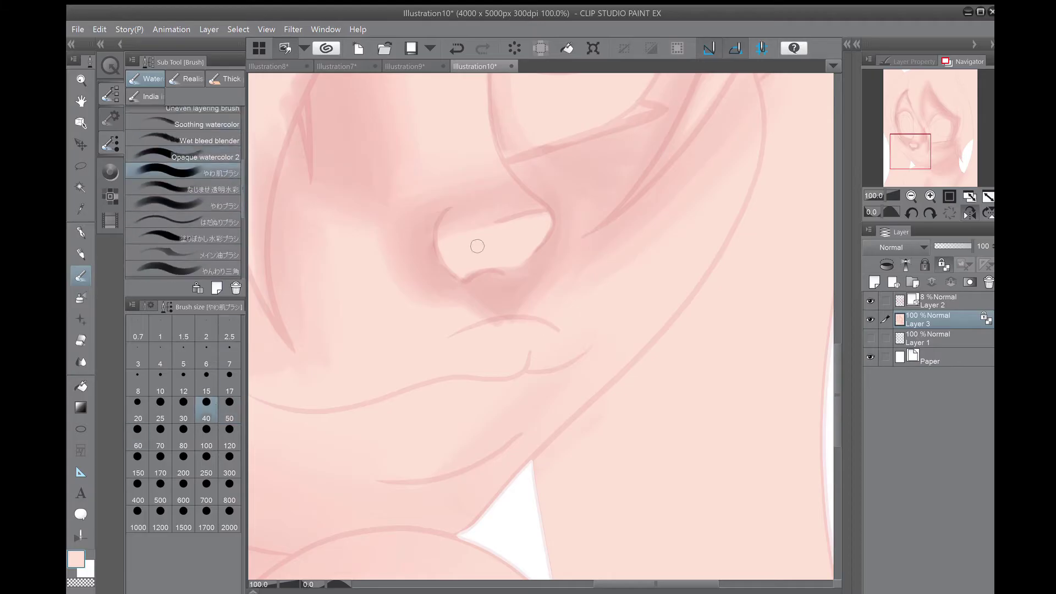
click(207, 157)
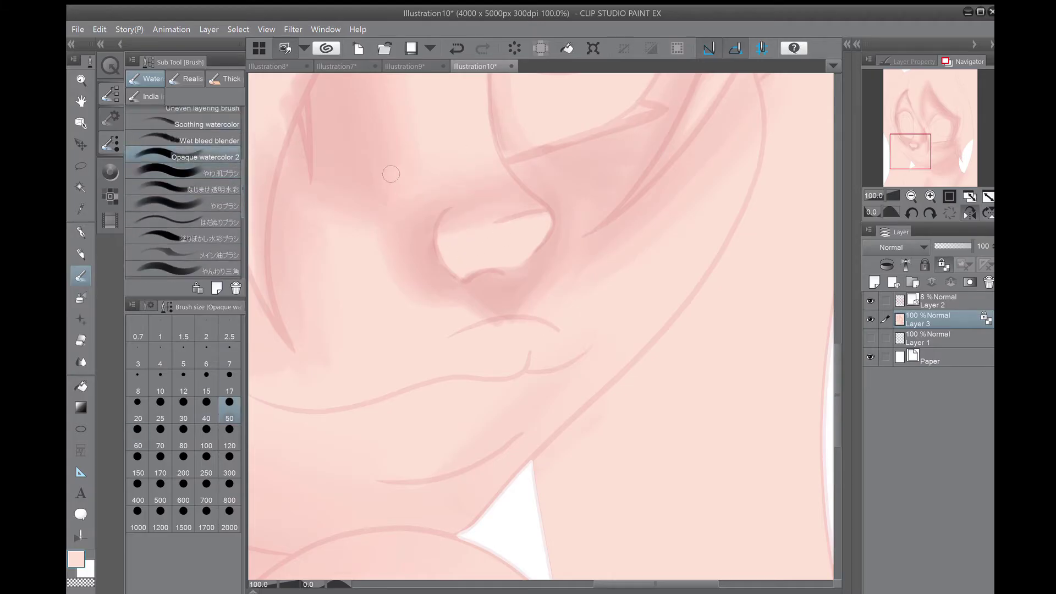
Step: Set the brush to size 80 and smooth the rough shadow edge along the hair strand and nose bridge
key(ctrl+0)
scroll(495, 346, up, 3)
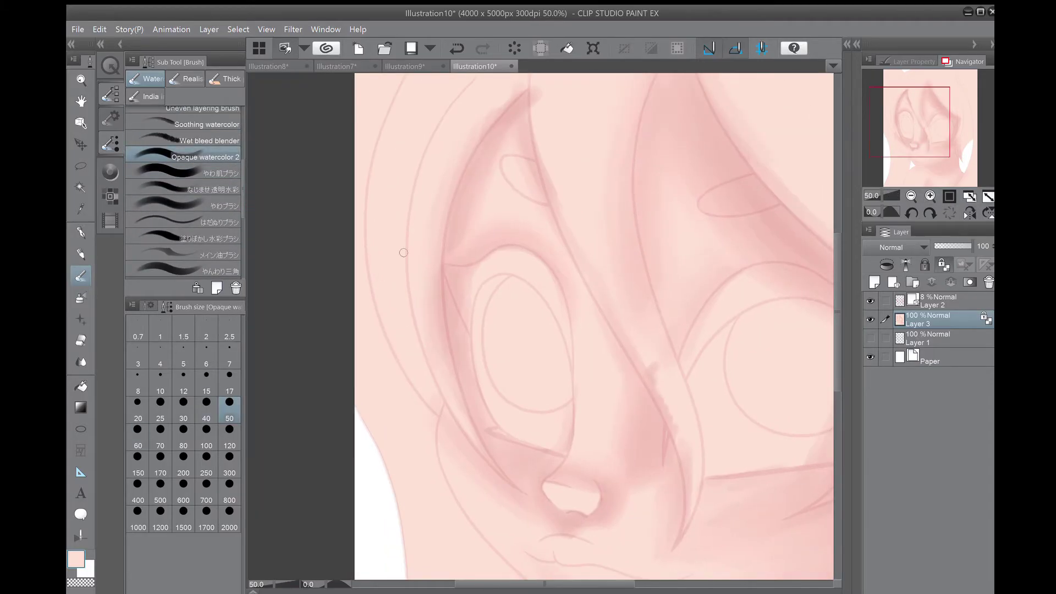
key(bracketright)
key(bracketright)
key(bracketright)
scroll(605, 231, down, 3)
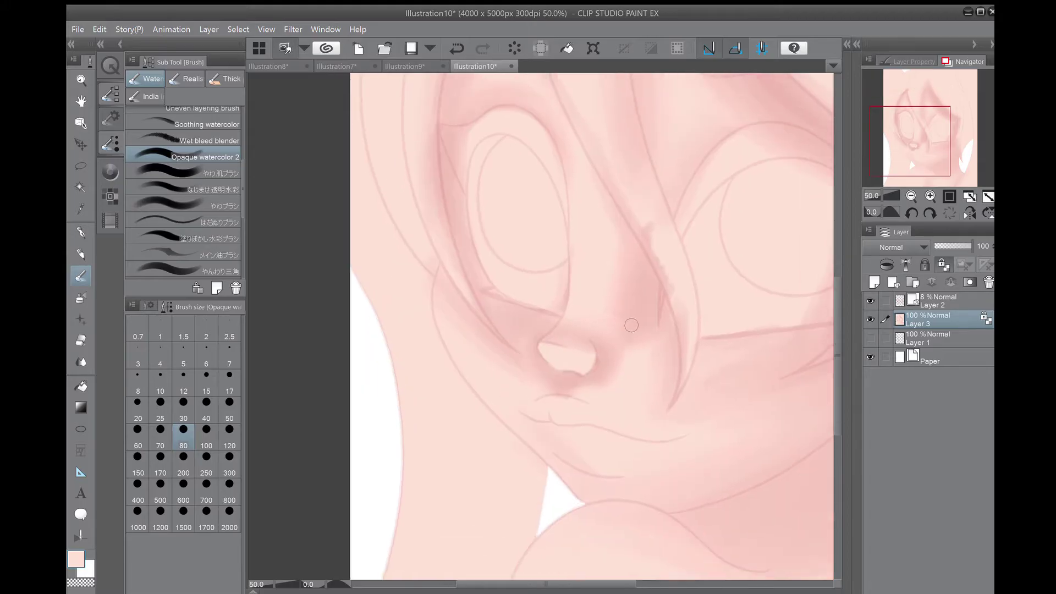
scroll(600, 235, down, 3)
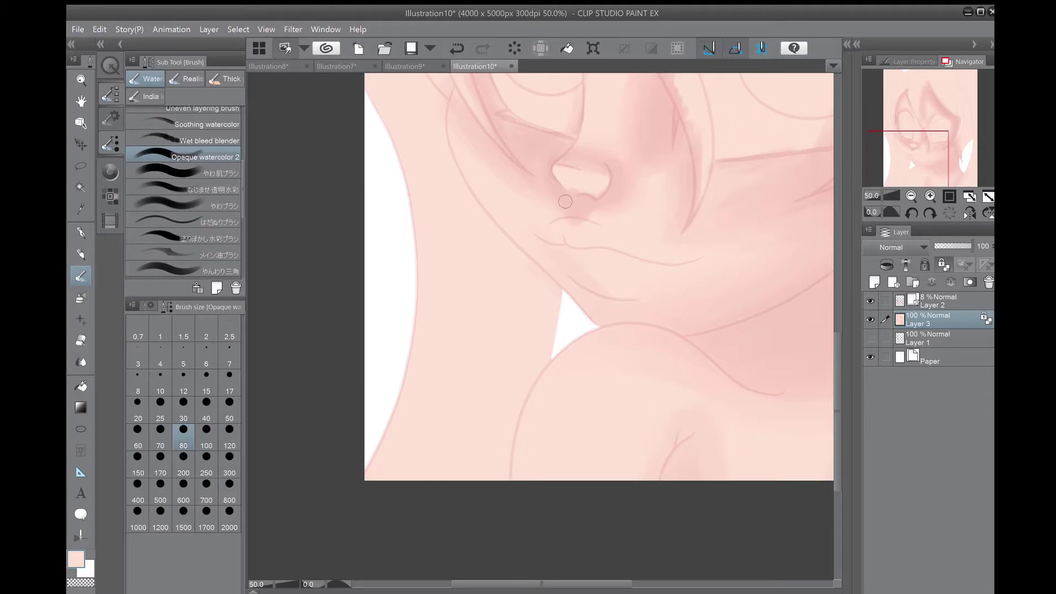
drag(680, 198, 499, 291)
drag(932, 152, 918, 122)
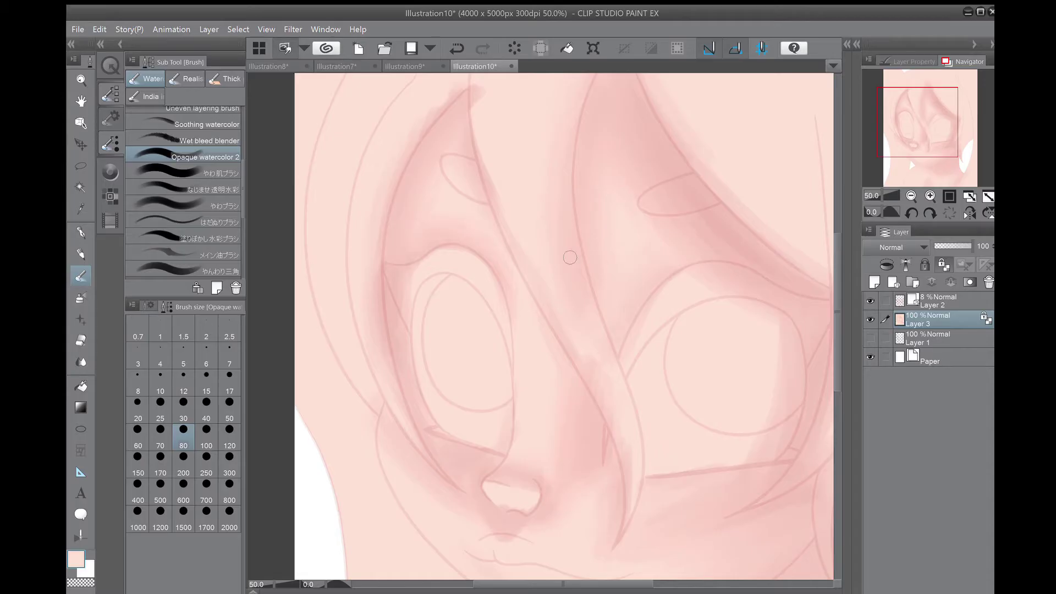
Step: Pick a darker pink and the やわ肌ブラシ brush at size 50, and deepen the hair shadow above the larger eye
scroll(570, 257, down, 3)
click(110, 172)
click(165, 248)
click(220, 173)
click(184, 409)
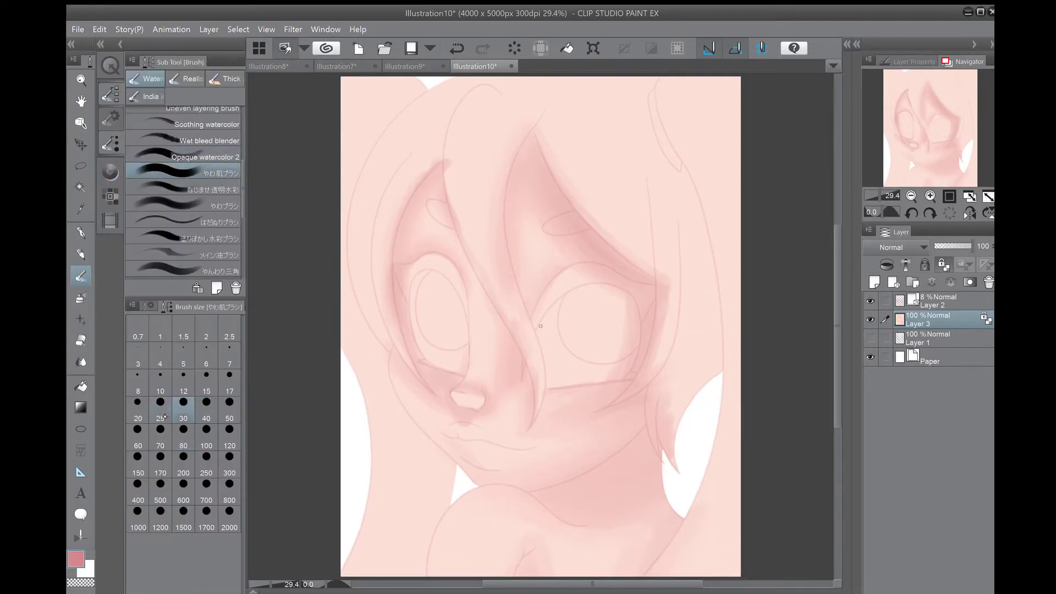
scroll(541, 326, up, 3)
drag(457, 127, 501, 212)
click(230, 410)
mouse_move(449, 84)
mouse_down()
mouse_move(511, 216)
mouse_move(669, 352)
mouse_up()
drag(515, 204, 681, 344)
drag(443, 107, 421, 278)
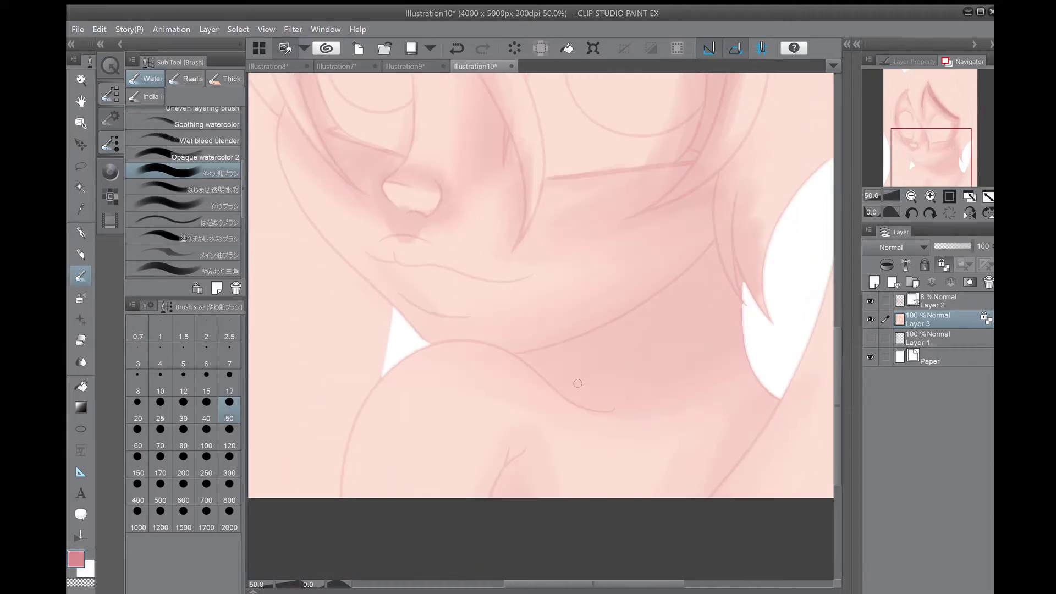
Step: Hatch a darker pink shadow across the neck beneath the jaw and mark the crease on the shoulder
drag(578, 383, 737, 292)
drag(726, 253, 528, 379)
drag(649, 352, 588, 383)
drag(526, 460, 586, 324)
drag(585, 324, 557, 356)
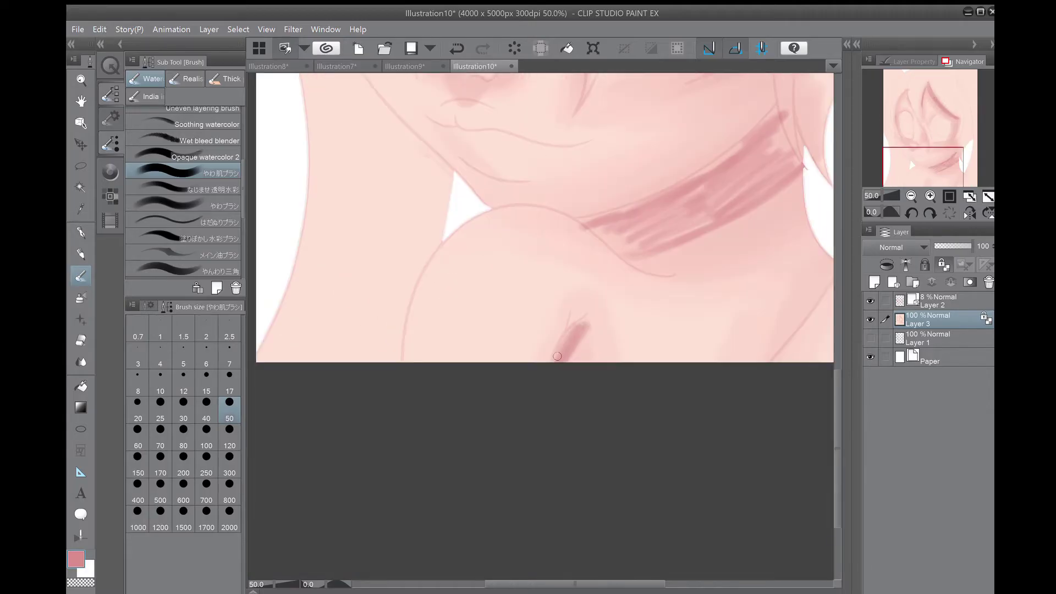
Step: Set the brush to size 30 and paint darker shadow strokes beside the nose bridge and around the nose tip
scroll(557, 356, up, 5)
key(bracketleft)
key(bracketleft)
drag(564, 294, 555, 347)
drag(619, 367, 589, 367)
drag(561, 297, 552, 355)
mouse_move(484, 363)
mouse_down()
mouse_move(611, 363)
mouse_move(657, 412)
mouse_up()
scroll(916, 155, up, 1)
click(917, 155)
mouse_move(511, 256)
mouse_down()
mouse_move(553, 267)
mouse_move(575, 253)
mouse_move(583, 209)
mouse_move(575, 256)
mouse_up()
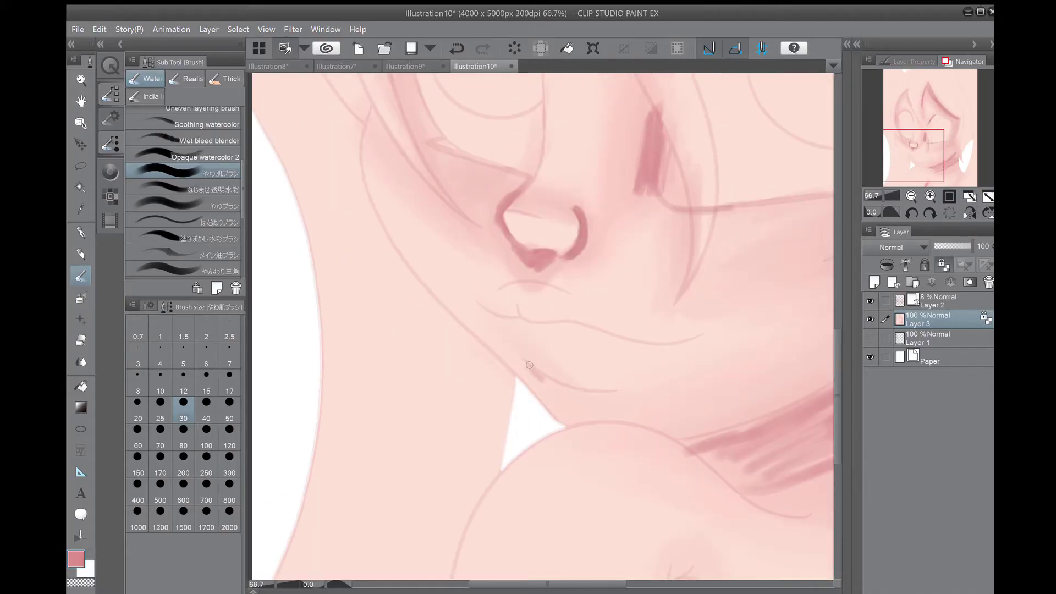
Step: Paint a dark accent beneath the lower lip and round dark spots at both mouth corners
drag(529, 365, 550, 385)
click(110, 65)
click(144, 101)
scroll(917, 155, up, 1)
drag(572, 204, 656, 231)
Step: Paint darker hair shadow strokes on the cheek below the larger eye and along the back of the jaw
drag(925, 156, 943, 142)
scroll(944, 143, down, 1)
drag(710, 134, 692, 264)
drag(523, 418, 658, 318)
drag(713, 124, 616, 368)
mouse_move(525, 426)
mouse_down()
mouse_move(665, 319)
mouse_move(693, 360)
mouse_up()
drag(553, 418, 693, 269)
drag(687, 484, 737, 246)
drag(737, 247, 727, 143)
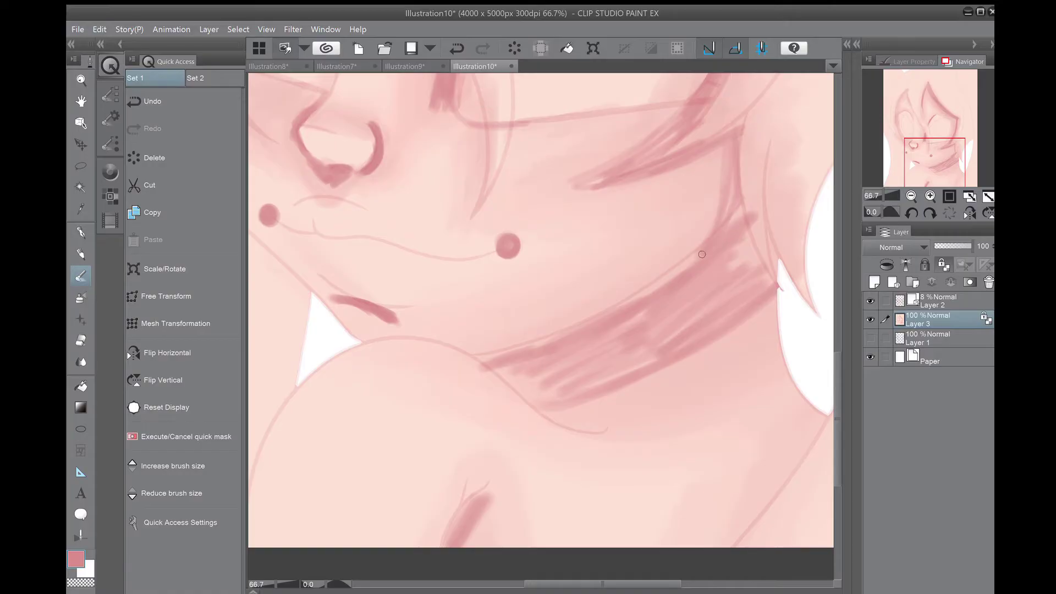
Step: Deepen the shadows around the larger eye with darker pink, flipping the canvas horizontally to check the shapes
drag(934, 162, 914, 142)
click(167, 352)
click(167, 353)
drag(657, 223, 594, 352)
drag(913, 143, 914, 125)
click(167, 352)
mouse_move(638, 190)
mouse_down()
mouse_move(542, 292)
mouse_move(583, 208)
mouse_up()
click(167, 352)
drag(789, 209, 729, 256)
Step: Paint darker pink along the hair edges, upper lid and outer side of the smaller eye
drag(913, 125, 907, 111)
drag(550, 137, 583, 286)
drag(572, 225, 605, 344)
drag(517, 165, 433, 352)
drag(542, 121, 426, 361)
drag(501, 159, 424, 380)
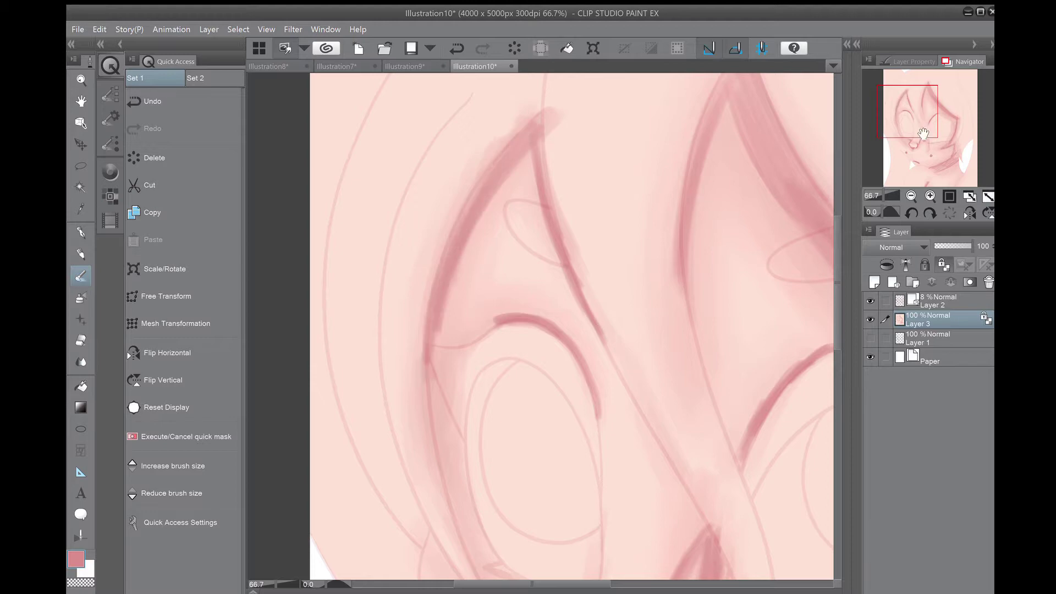
drag(908, 111, 908, 126)
drag(495, 182, 451, 363)
drag(561, 330, 484, 471)
Step: Darken the back edge of the neck and blend the neck shadow using Opaque watercolor 2 at size 80
drag(909, 125, 944, 168)
drag(677, 110, 691, 168)
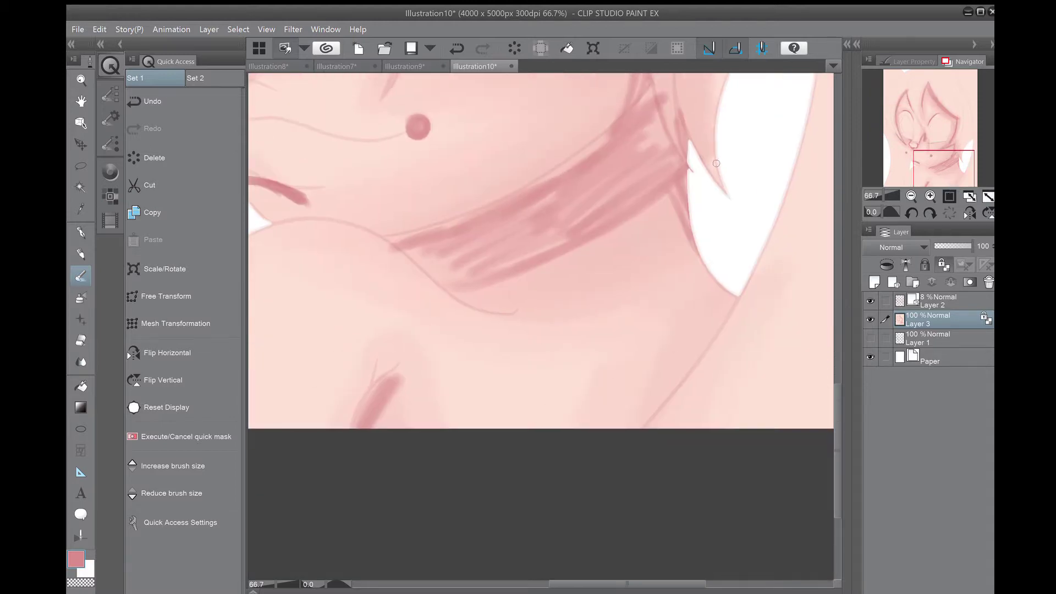
scroll(716, 163, down, 3)
click(110, 143)
scroll(960, 166, up, 3)
drag(960, 166, 967, 162)
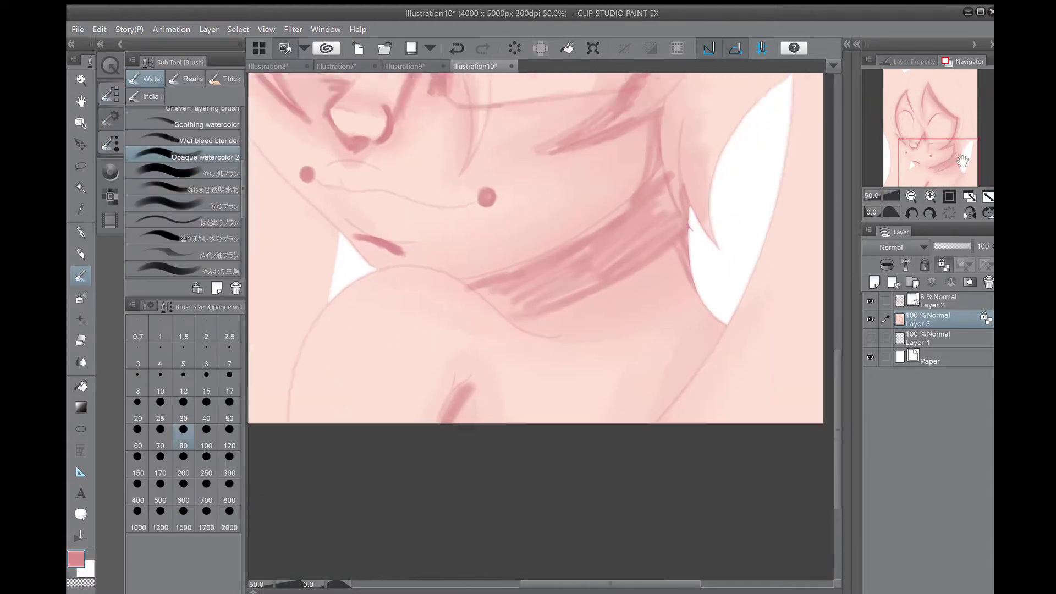
mouse_move(632, 209)
mouse_down()
mouse_move(617, 250)
mouse_move(638, 275)
mouse_up()
mouse_move(535, 280)
mouse_down()
mouse_move(490, 291)
mouse_move(537, 263)
mouse_up()
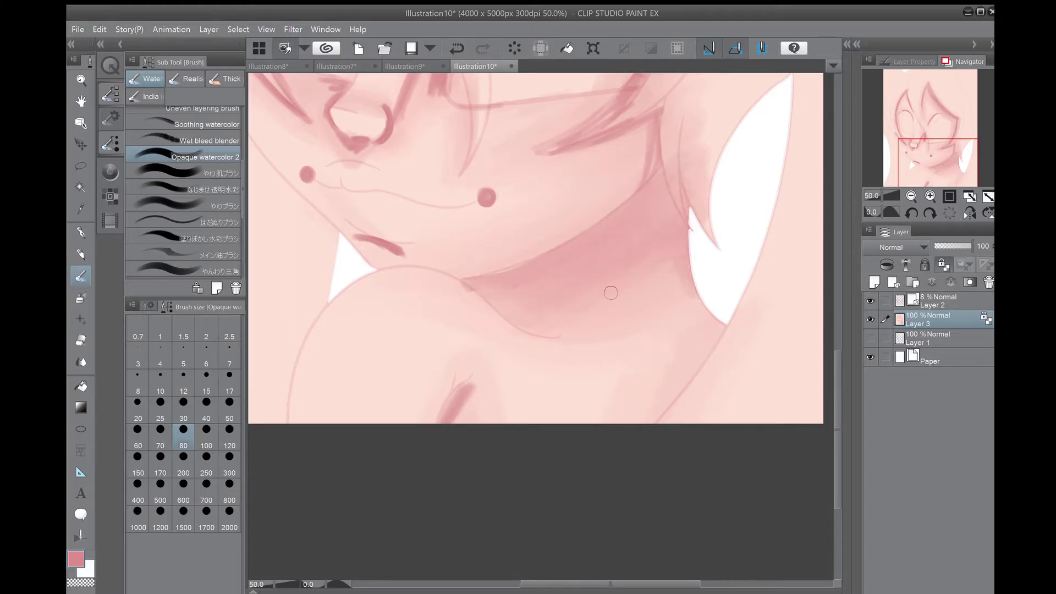
Step: Blend the hair and lid shadows around the larger eye, rotating the canvas for the strokes and resetting its rotation
scroll(610, 293, up, 5)
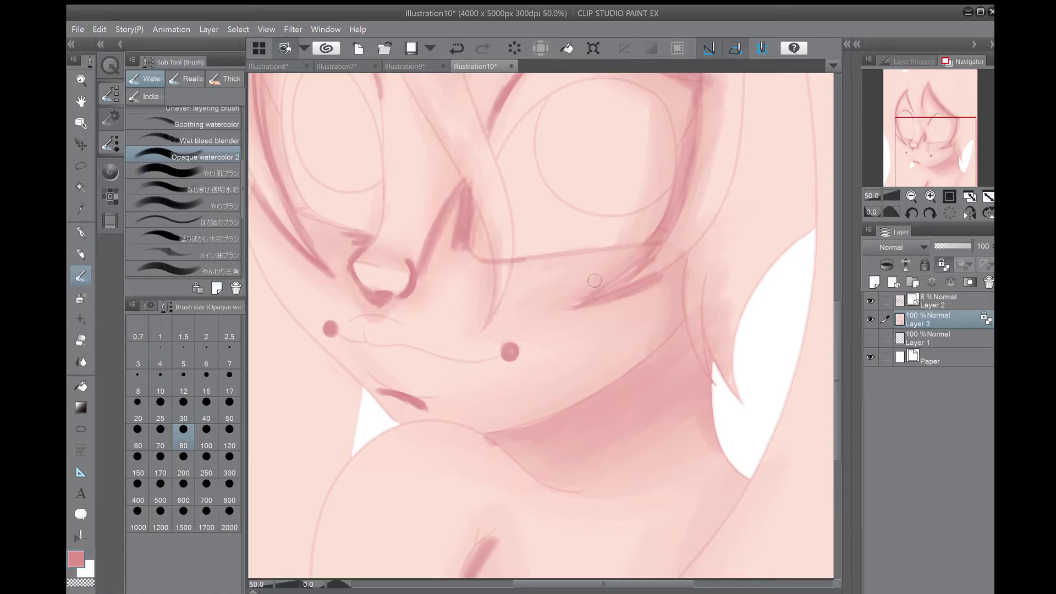
scroll(698, 269, up, 5)
mouse_move(692, 285)
mouse_down()
mouse_move(726, 369)
mouse_move(712, 441)
mouse_up()
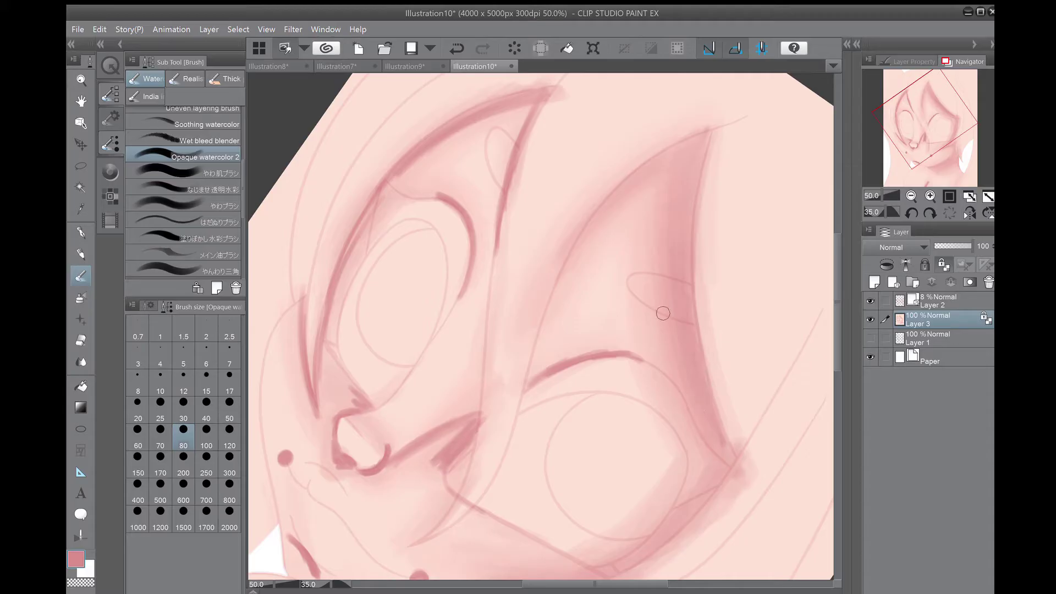
click(950, 213)
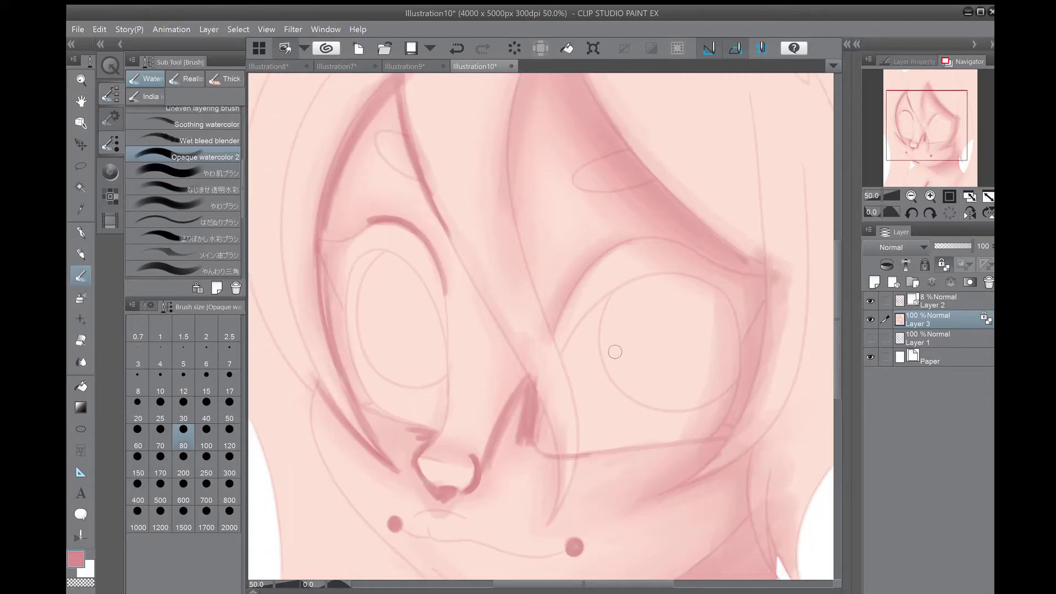
drag(615, 352, 656, 162)
Step: Blend the dark strokes beside the nose bridge and around the nose, and sample the light tone of the nose tip
mouse_move(569, 183)
mouse_down()
mouse_move(521, 286)
mouse_move(558, 200)
mouse_up()
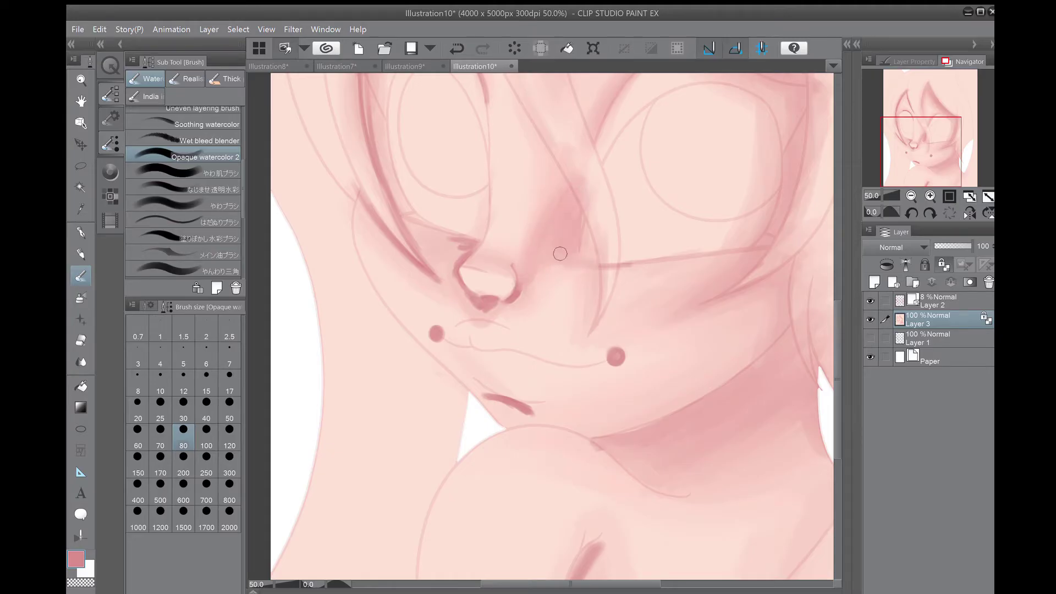
mouse_move(465, 247)
mouse_down()
mouse_move(484, 303)
mouse_move(515, 291)
mouse_move(467, 292)
mouse_up()
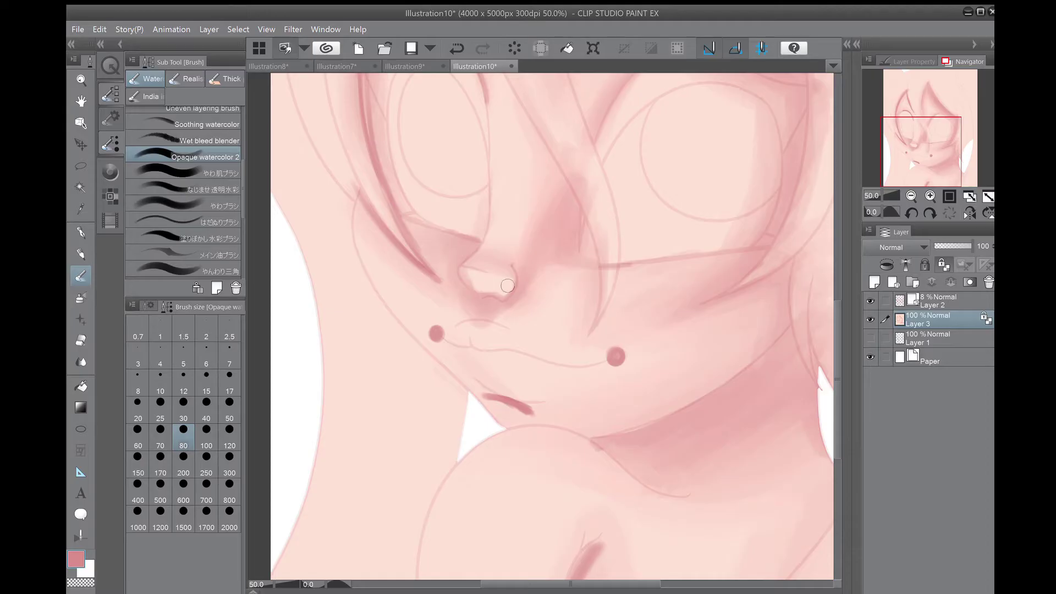
alt+click(479, 286)
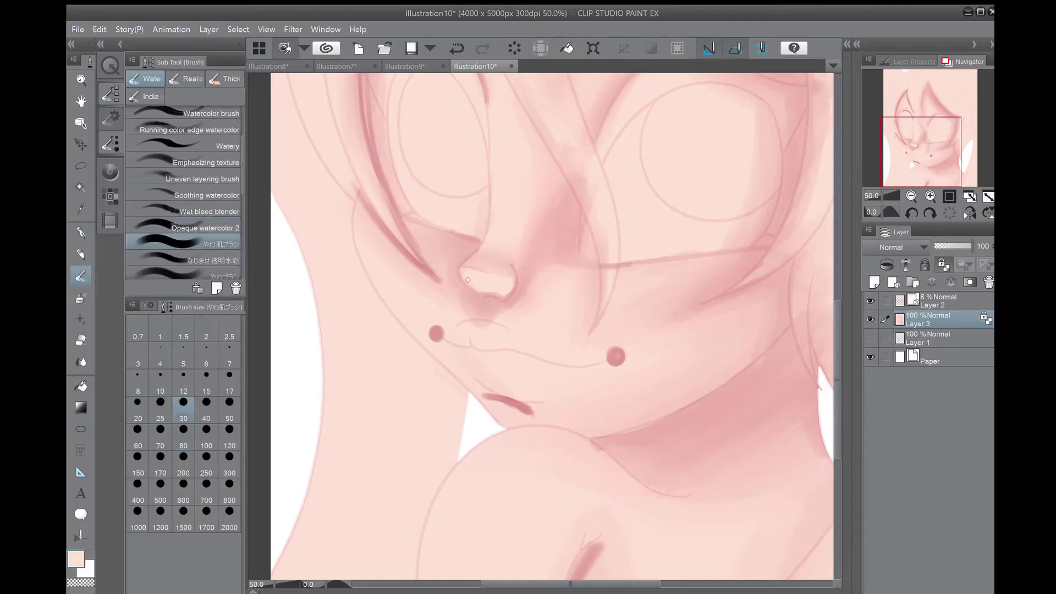
Step: Soften the mouth corner spots and the accent under the lower lip using Opaque watercolor 2 at size 60
click(182, 227)
click(138, 435)
drag(616, 356, 618, 352)
drag(436, 333, 433, 334)
key(h)
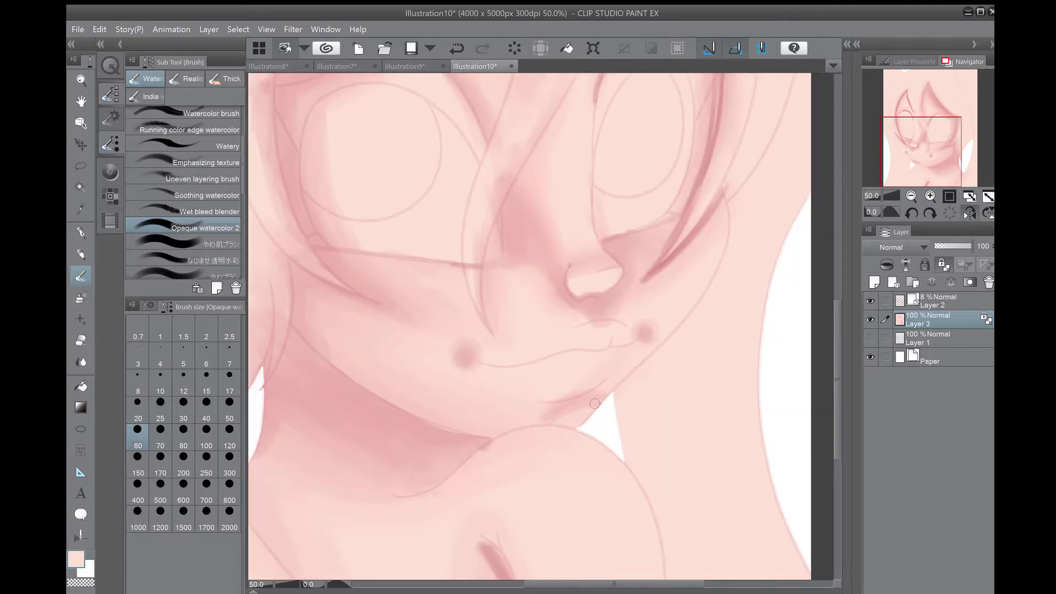
key(h)
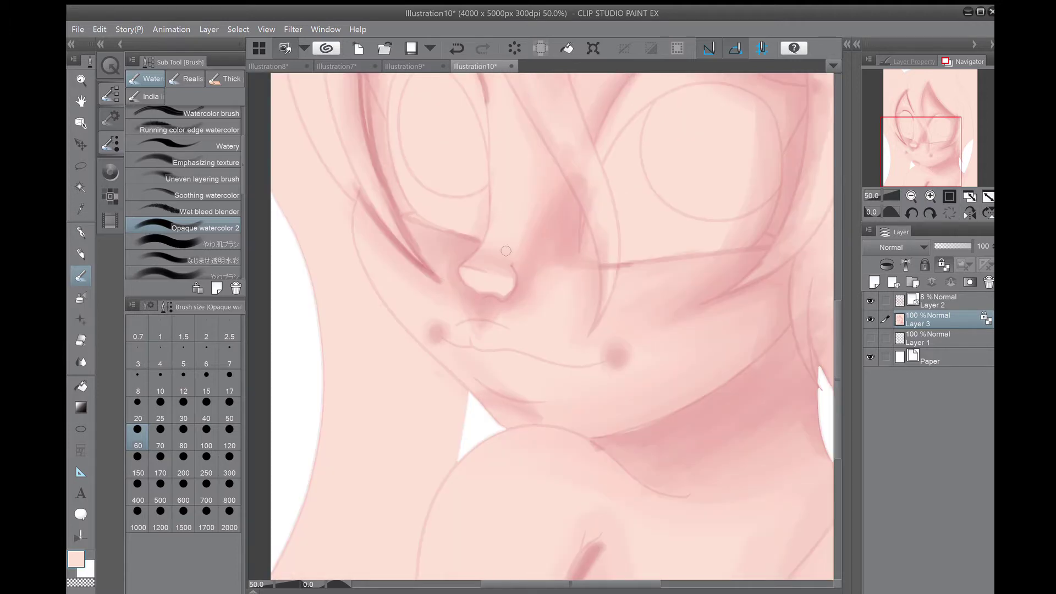
Step: Blend the hair, cheek and upper lid shadows around the smaller eye, mirroring the canvas for the lid
drag(577, 199, 666, 419)
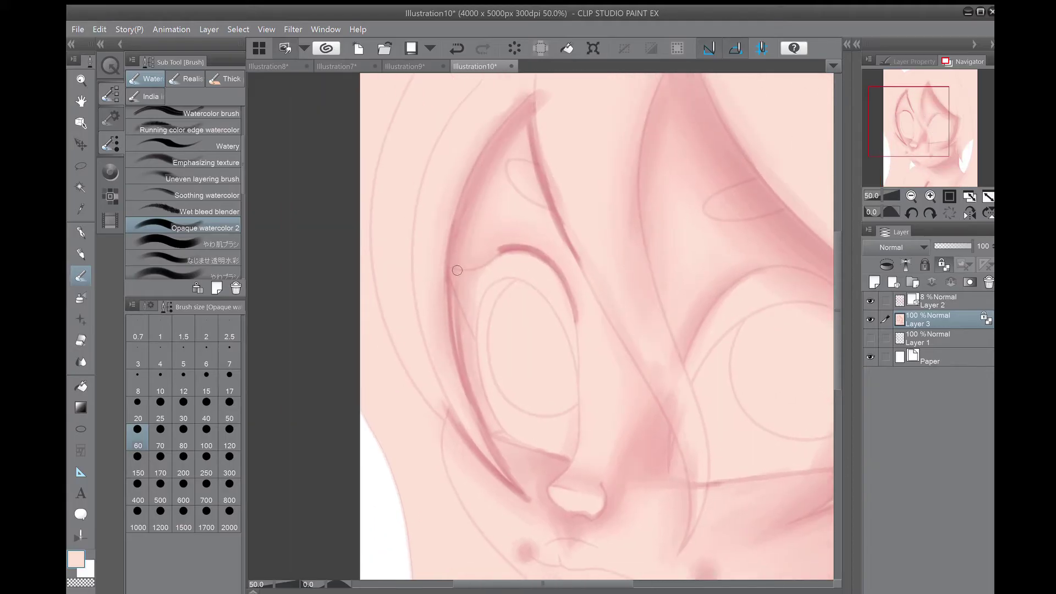
drag(541, 172, 568, 253)
drag(458, 331, 484, 435)
scroll(447, 292, down, 3)
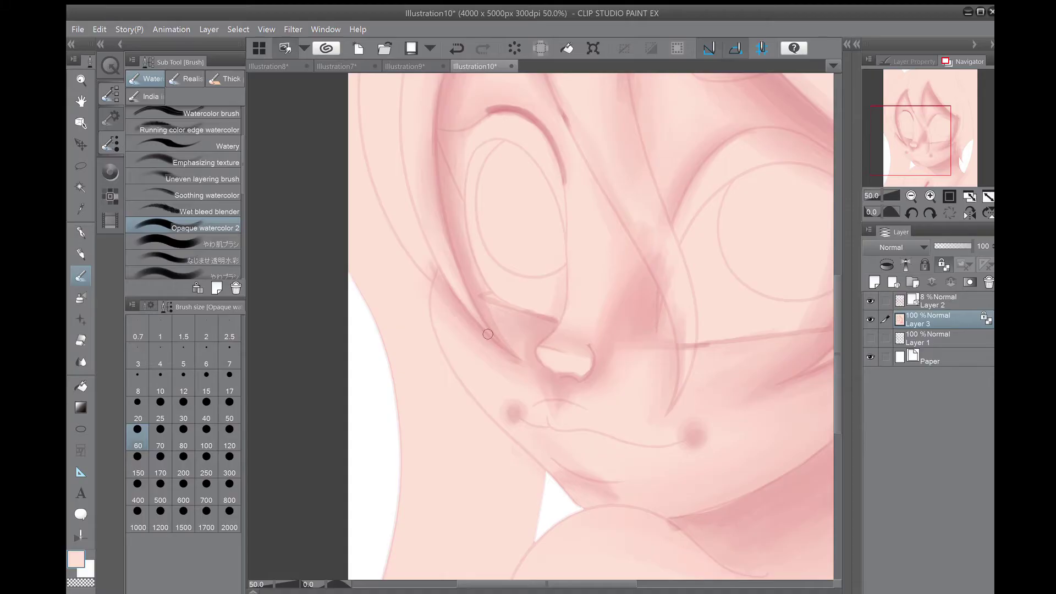
key(h)
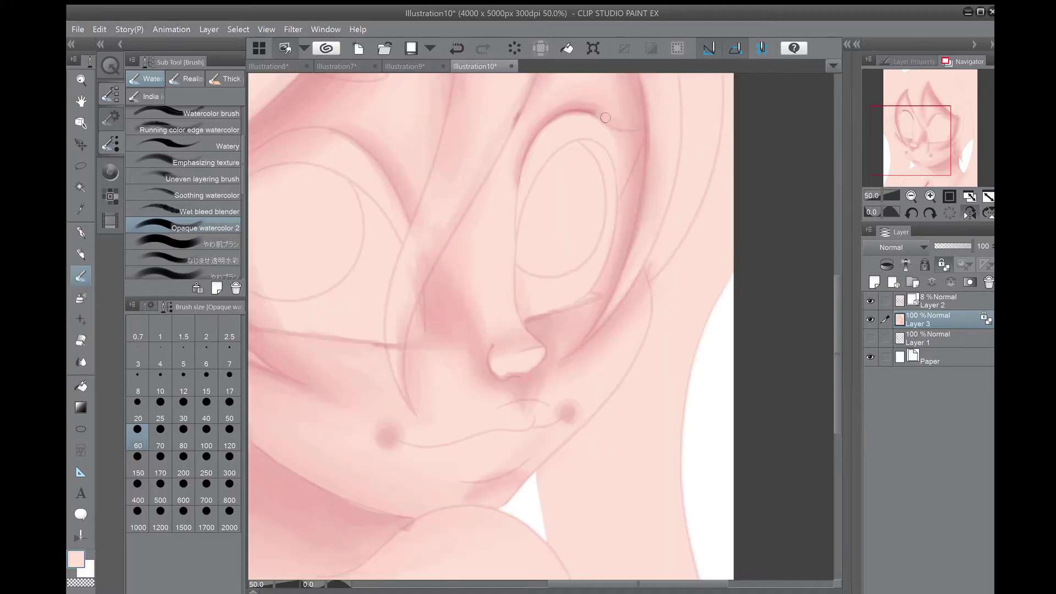
drag(589, 111, 567, 111)
key(h)
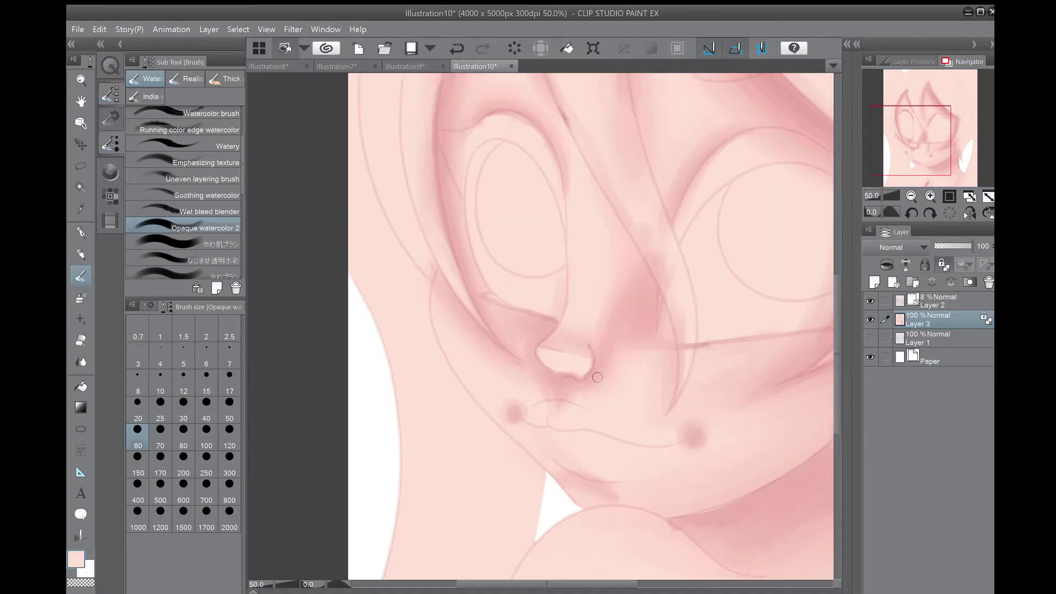
Step: Soften the shoulder crease shadow and fade the spots at the mouth corners further into the skin
scroll(563, 330, down, 3)
scroll(564, 341, up, 4)
scroll(566, 385, down, 5)
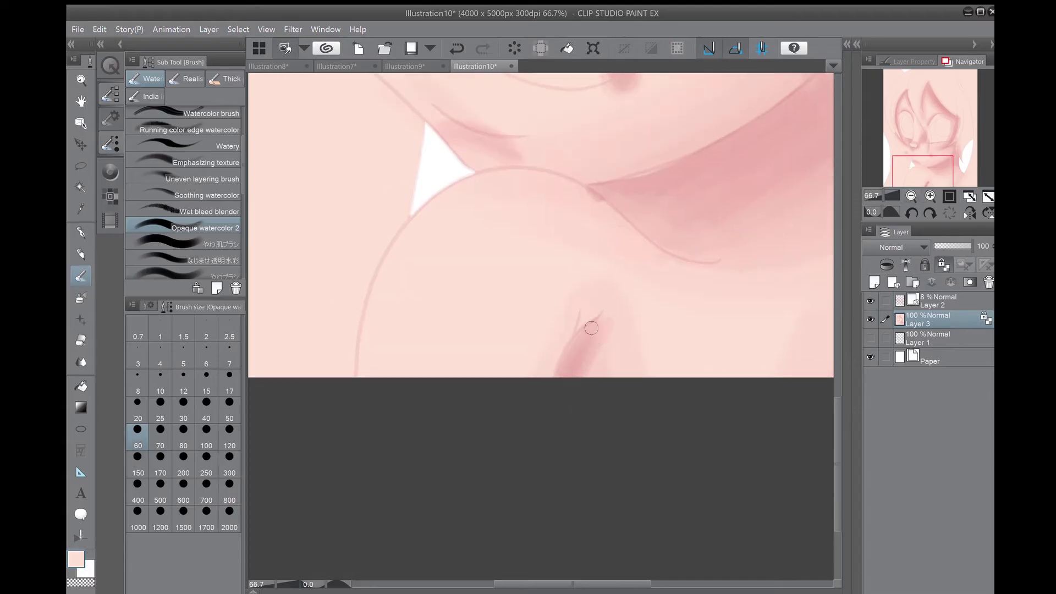
scroll(403, 314, down, 3)
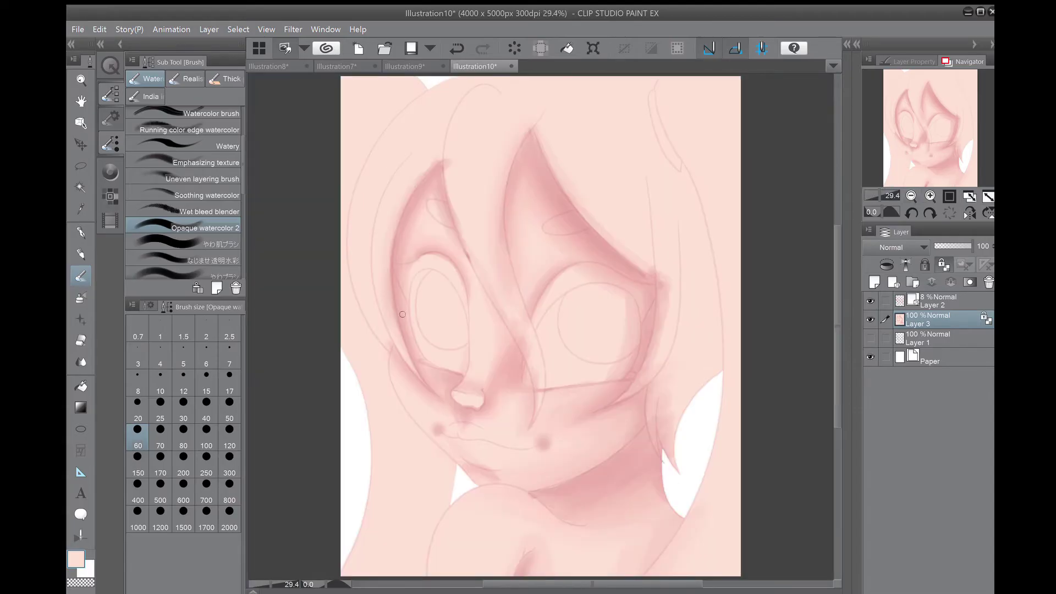
scroll(628, 353, up, 2)
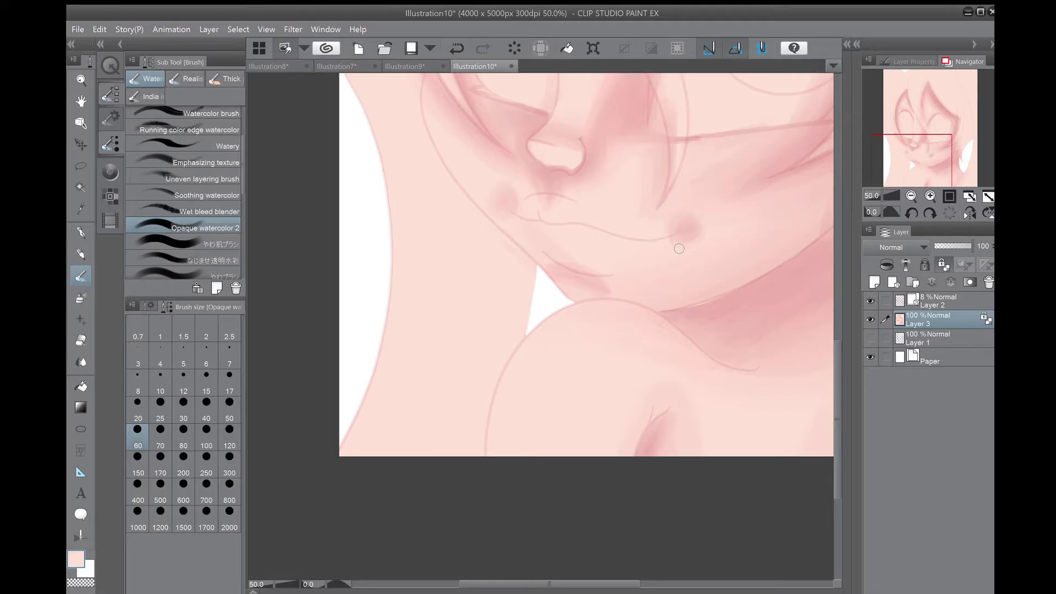
drag(679, 249, 552, 419)
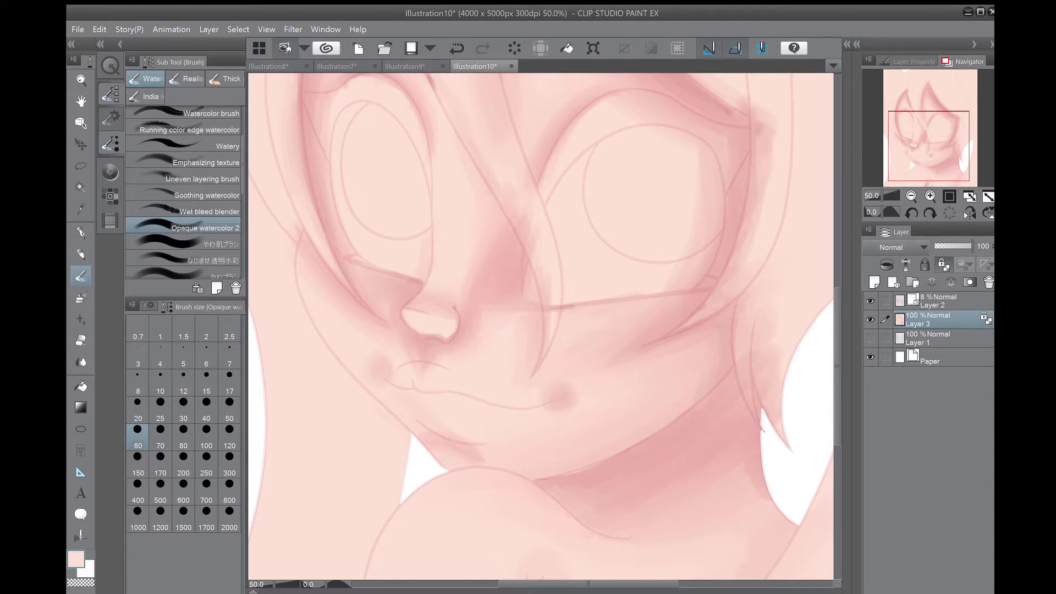
Step: Pick a deep rose and やわ肌ブラシ at size 20, and line the larger eye's inner edge and the nose contour
click(110, 172)
click(110, 196)
click(110, 143)
click(182, 244)
click(138, 410)
mouse_move(555, 144)
mouse_down()
mouse_move(516, 277)
mouse_move(551, 307)
mouse_up()
mouse_move(398, 279)
mouse_down()
mouse_move(421, 286)
mouse_move(410, 323)
mouse_move(450, 343)
mouse_up()
Step: Set the brush to size 30 and add deep rose accents to the mouth corners, lower lip, jaw underside and shoulder line
scroll(542, 325, down, 3)
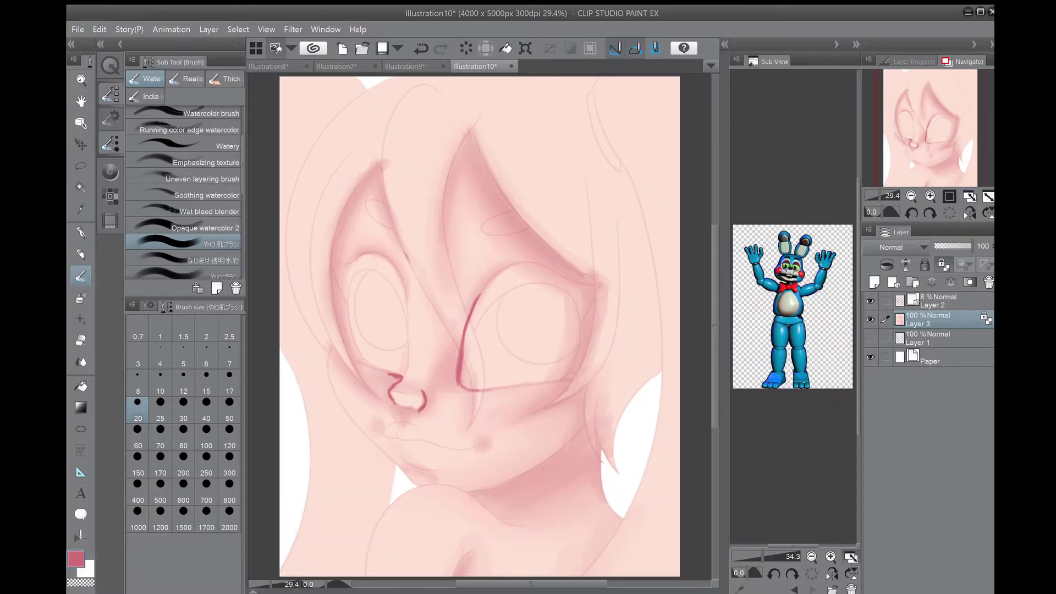
scroll(424, 408, up, 3)
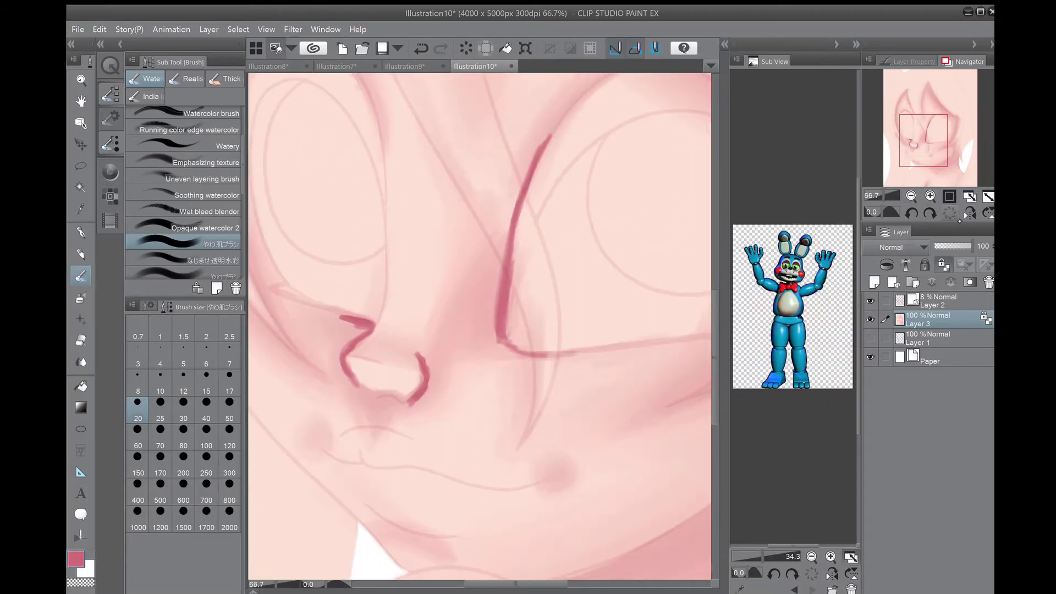
key(h)
key(h)
drag(643, 447, 528, 303)
click(183, 402)
mouse_move(410, 447)
mouse_down()
mouse_move(672, 298)
mouse_move(418, 446)
mouse_move(671, 314)
mouse_up()
drag(479, 83, 478, 572)
mouse_move(394, 248)
mouse_down()
mouse_move(468, 204)
mouse_move(704, 144)
mouse_up()
drag(481, 163, 415, 234)
drag(550, 550, 418, 55)
mouse_move(416, 354)
mouse_down()
mouse_move(458, 367)
mouse_move(296, 253)
mouse_up()
mouse_move(393, 307)
mouse_down()
mouse_move(489, 360)
mouse_move(539, 368)
mouse_up()
mouse_move(615, 501)
mouse_down()
mouse_move(554, 455)
mouse_move(691, 272)
mouse_move(944, 298)
mouse_up()
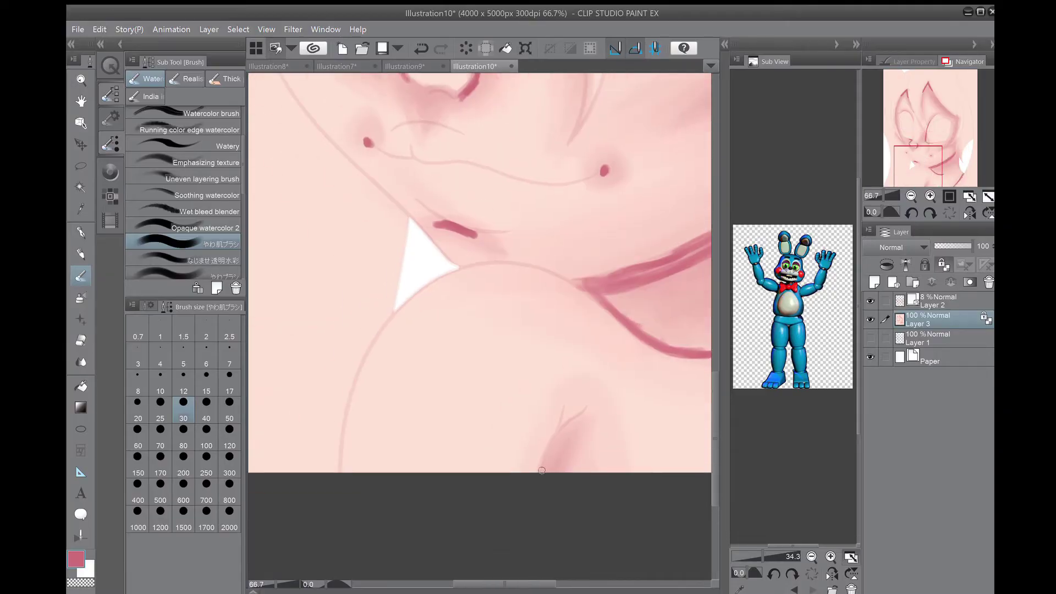
Step: Accent the hair tips and the smaller eye's inner edge in deep rose, and select Opaque watercolor 2 for blending
key(ctrl+minus)
key(ctrl+minus)
click(204, 227)
drag(938, 138, 950, 120)
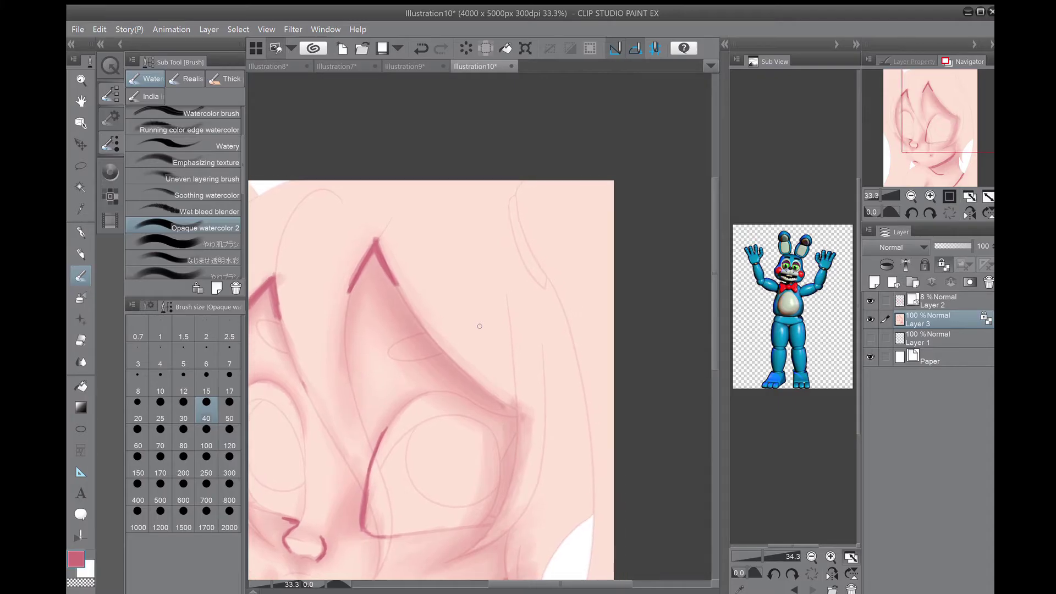
key(ctrl+plus)
key(ctrl+plus)
drag(411, 231, 422, 281)
scroll(230, 264, up, 2)
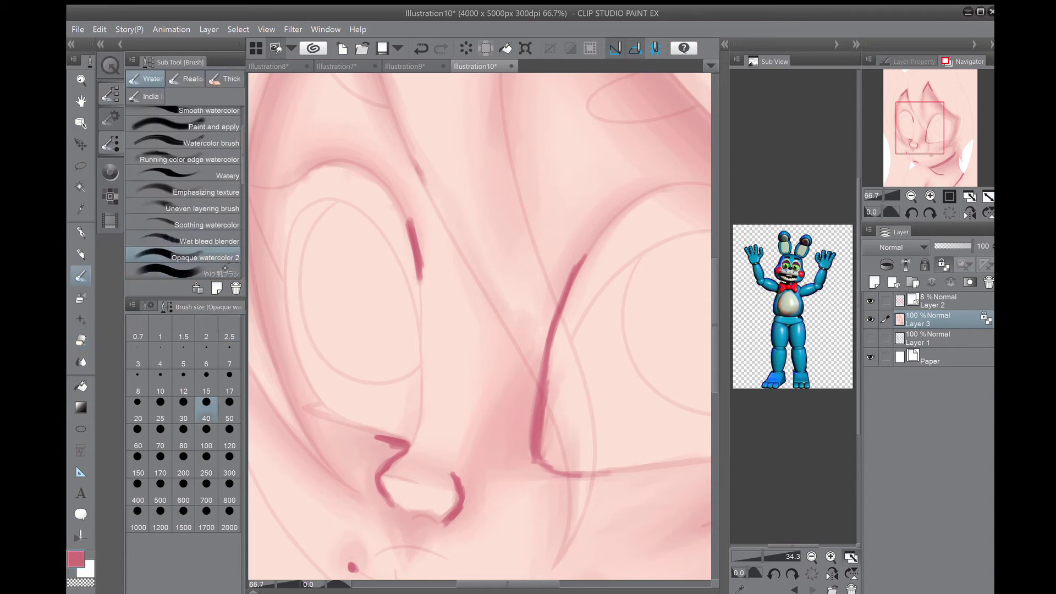
Step: Blend the mouth-corner spot below the larger eye, then soften the jaw underside shadow into the neck at brush size 50
drag(939, 147, 952, 171)
drag(466, 362, 466, 358)
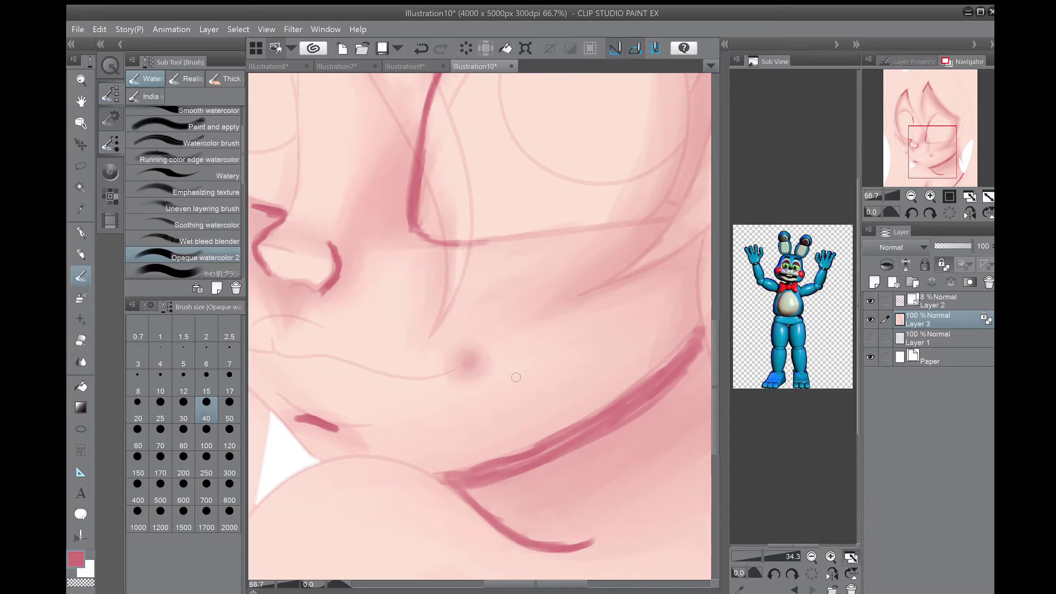
click(230, 410)
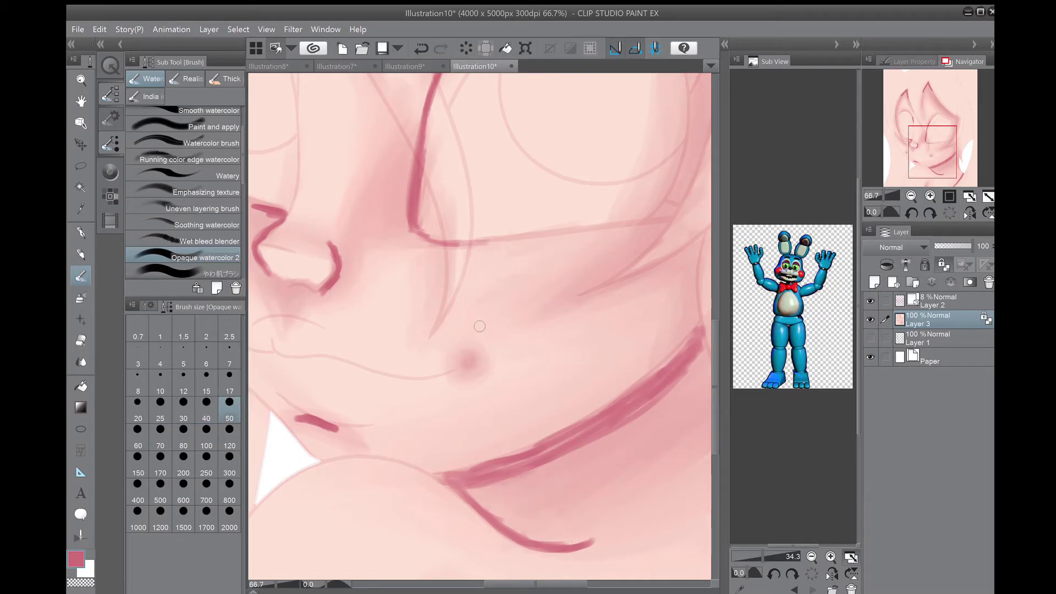
drag(479, 326, 388, 255)
drag(506, 380, 567, 226)
drag(484, 424, 458, 453)
drag(495, 381, 468, 426)
drag(545, 234, 529, 344)
drag(427, 462, 457, 457)
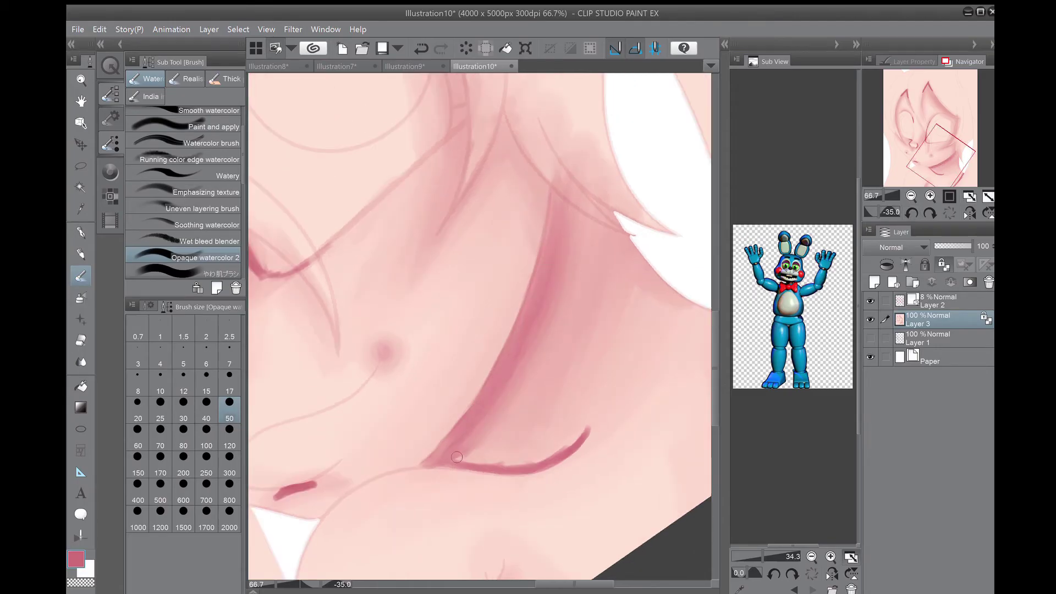
drag(467, 450, 517, 337)
Step: Rotate the canvas to -50° and blend the deep rose shoulder line into the skin
click(950, 213)
mouse_move(583, 322)
mouse_down()
mouse_move(489, 440)
mouse_move(678, 397)
mouse_move(618, 392)
mouse_move(683, 387)
mouse_move(495, 264)
mouse_up()
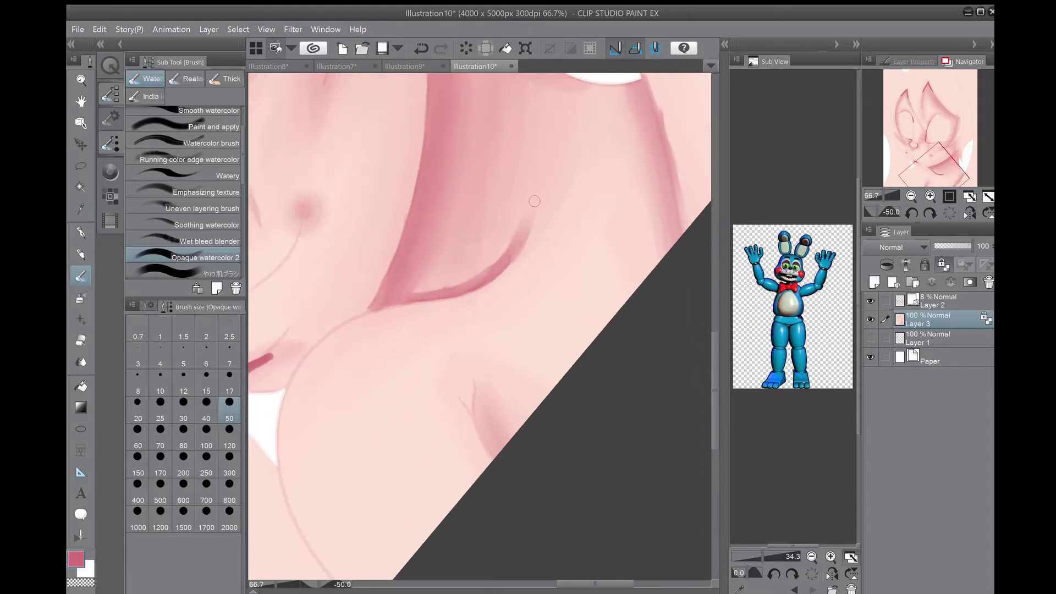
drag(399, 306, 435, 300)
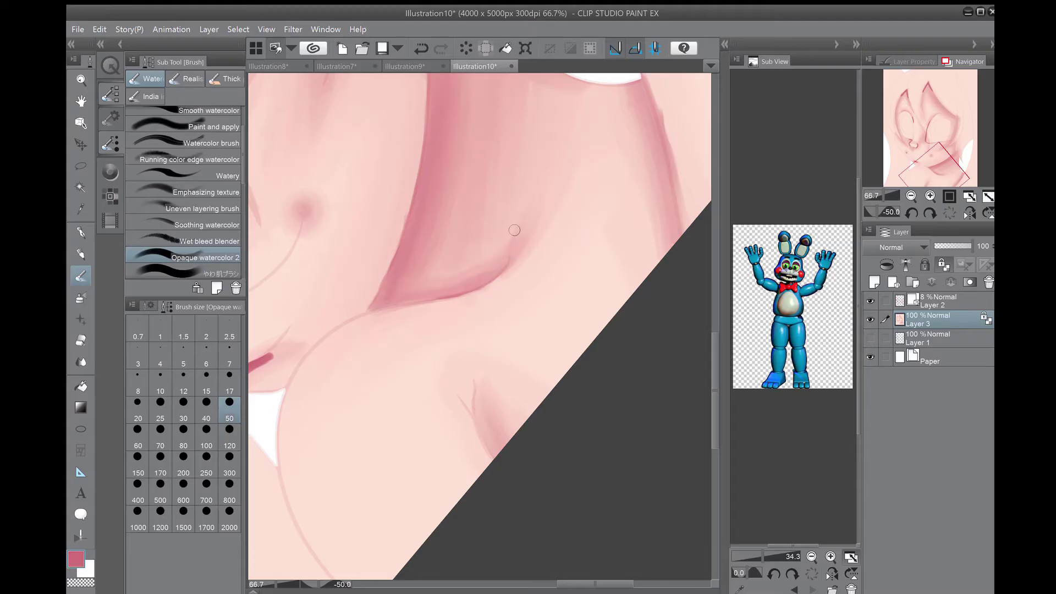
Step: Reset the canvas rotation and blend the deep rose inner edges of both eyes, mirroring the canvas for the smaller one
key(ctrl+@)
drag(930, 138, 939, 158)
drag(487, 220, 451, 374)
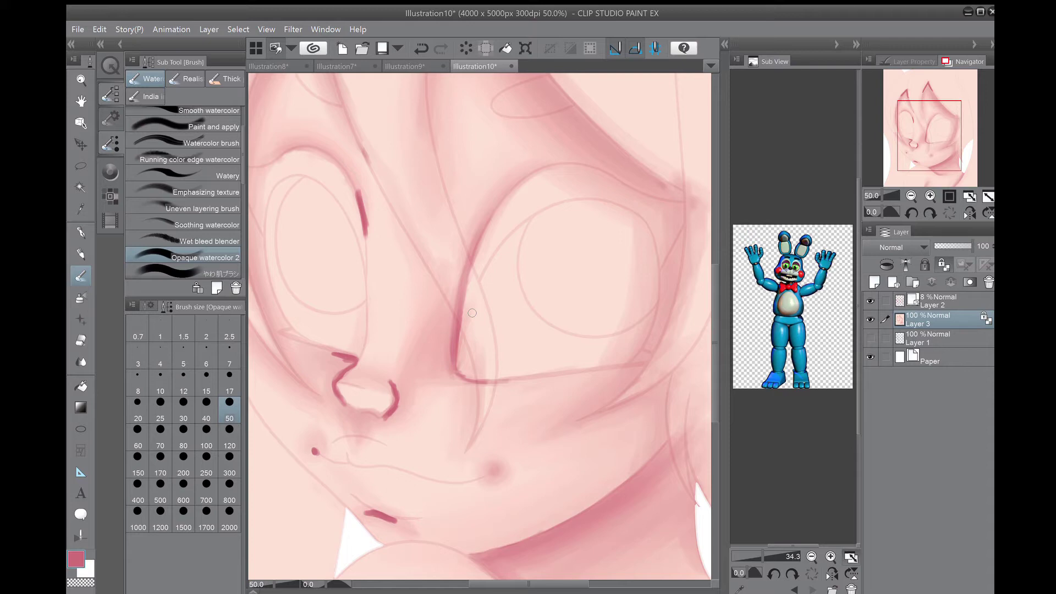
drag(449, 346, 456, 320)
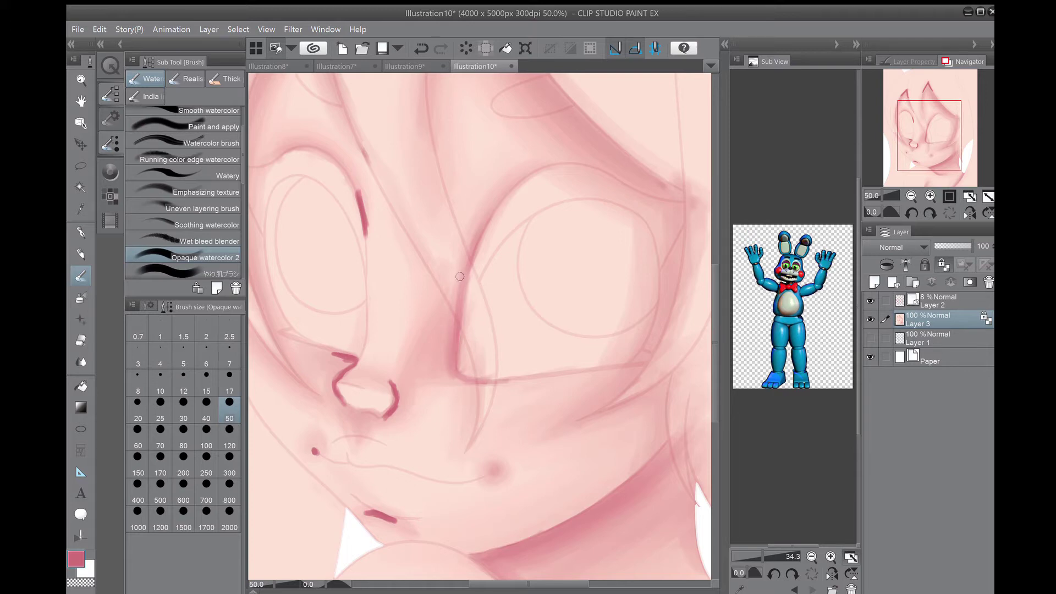
scroll(550, 195, left, 5)
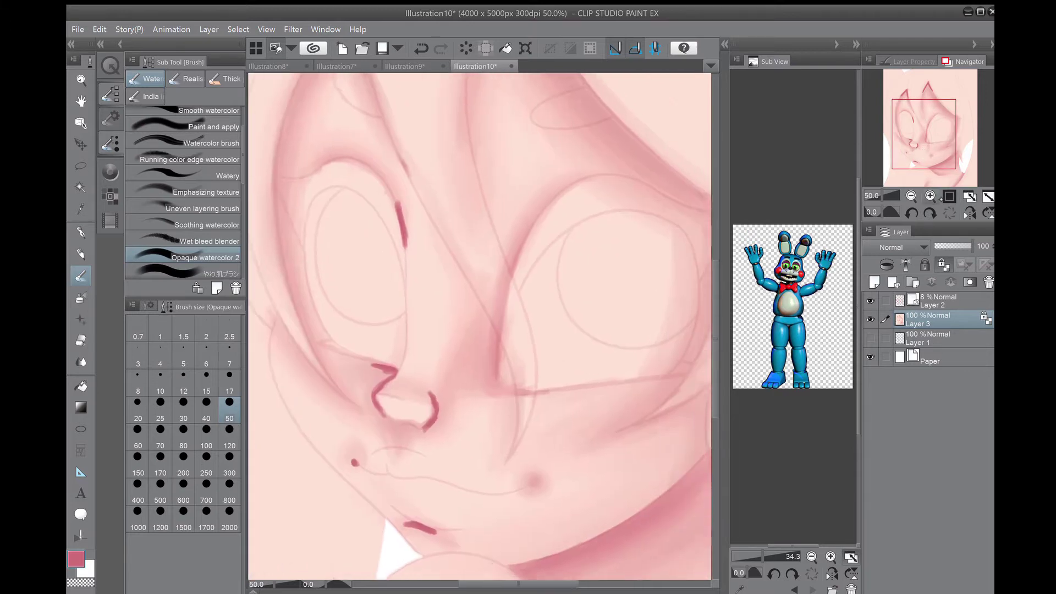
scroll(560, 205, up, 1)
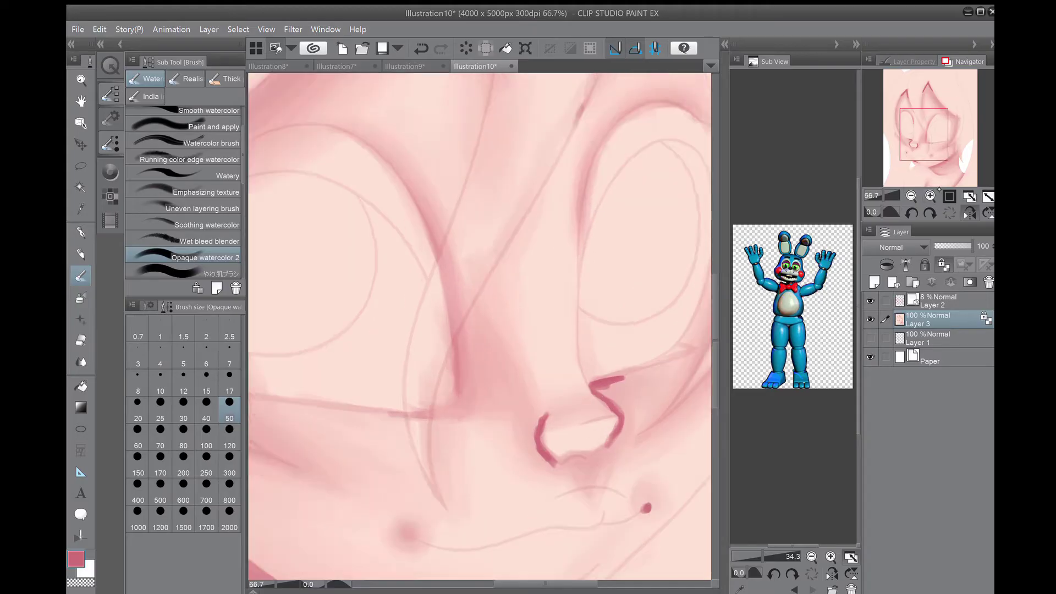
Step: Soften the remaining mouth-corner spot and the accent under the lower lip
scroll(559, 205, down, 3)
key(minus)
key(asciicircum)
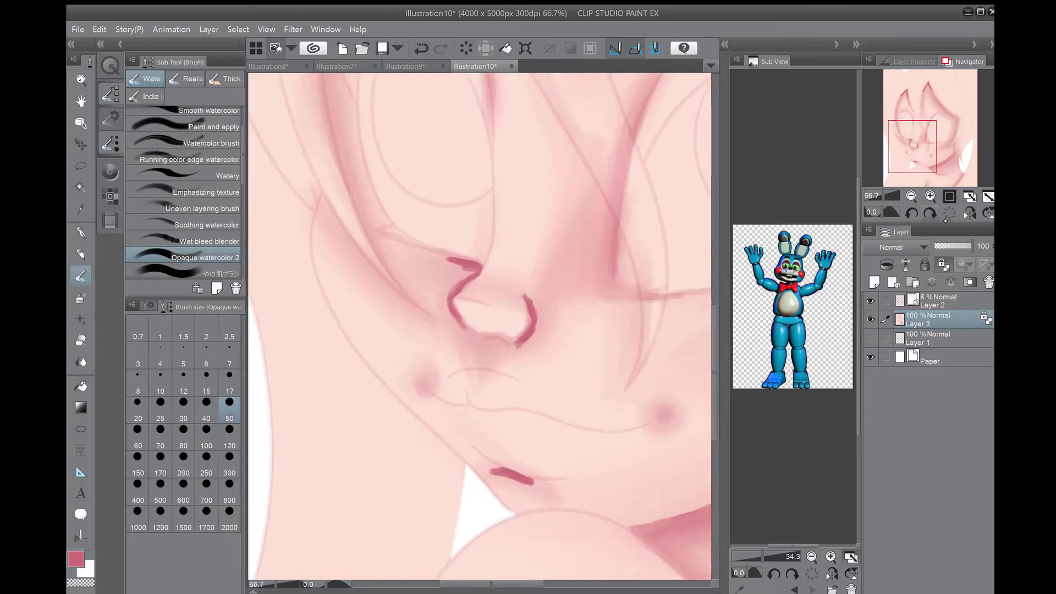
mouse_move(484, 471)
mouse_down()
mouse_move(537, 483)
mouse_move(482, 470)
mouse_move(489, 475)
mouse_up()
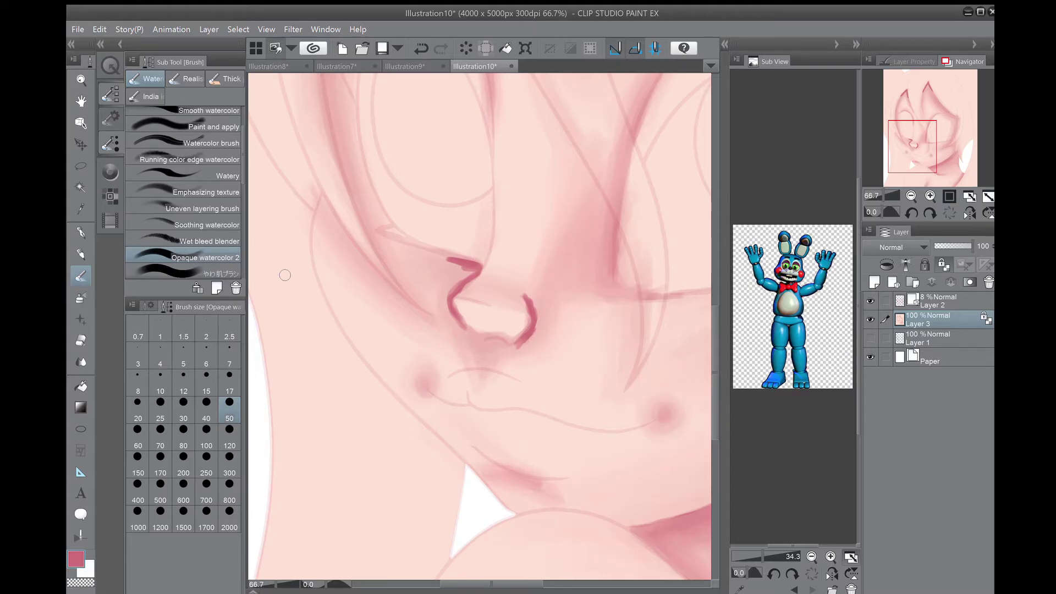
Step: Blend the deep rose contours on both sides of the nose outward at brush size 30
click(183, 410)
scroll(482, 324, up, 2)
mouse_move(572, 253)
mouse_down()
mouse_move(610, 330)
mouse_move(568, 245)
mouse_move(595, 364)
mouse_up()
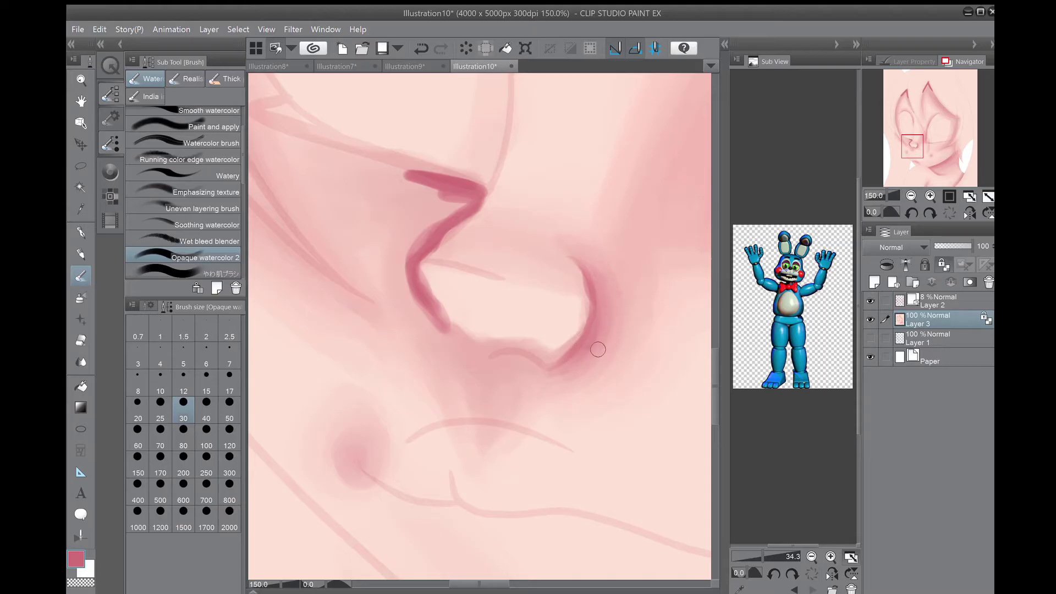
mouse_move(468, 201)
mouse_down()
mouse_move(418, 259)
mouse_move(437, 327)
mouse_up()
mouse_move(410, 259)
mouse_down()
mouse_move(449, 210)
mouse_move(437, 324)
mouse_move(456, 328)
mouse_up()
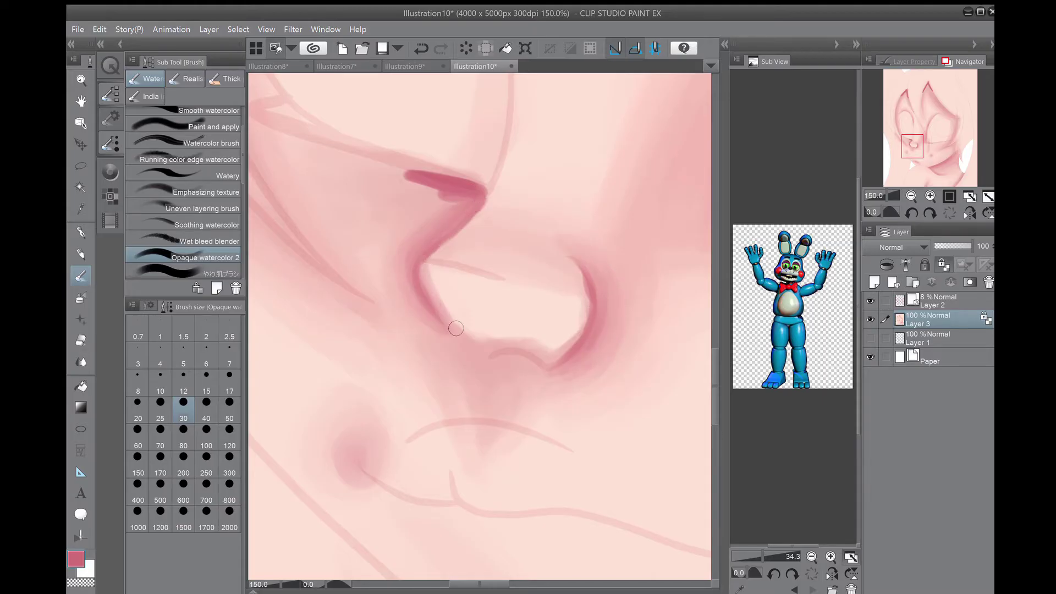
Step: Clean the nose tip's edge with sampled pale skin and やわ肌ブラシ, and soften the upper nose crease with Opaque watercolor 2
alt+click(456, 328)
scroll(185, 165, up, 1)
scroll(187, 192, down, 4)
click(187, 231)
drag(426, 270, 440, 319)
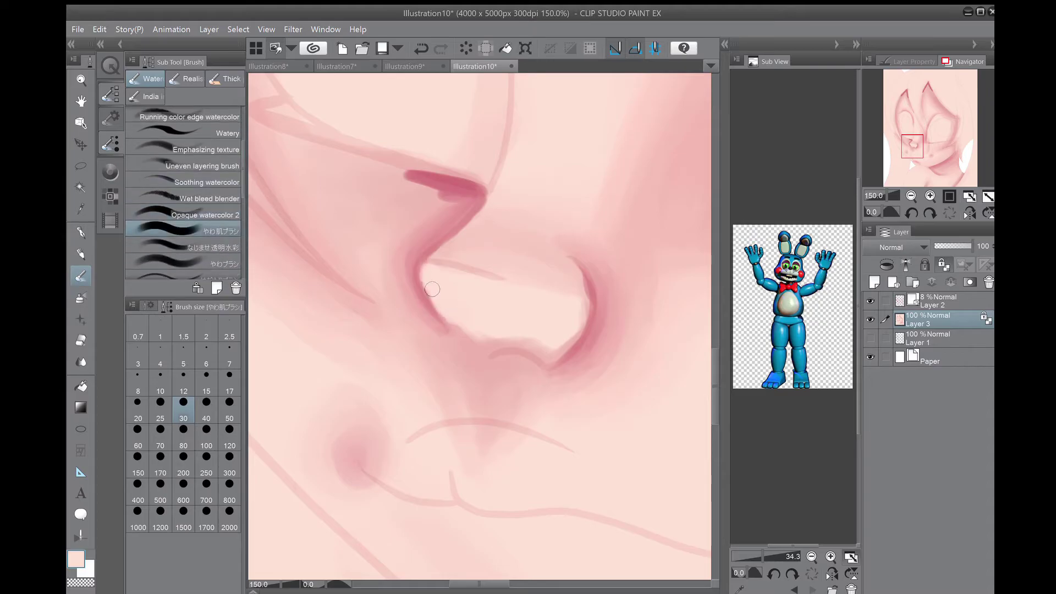
drag(514, 332, 539, 348)
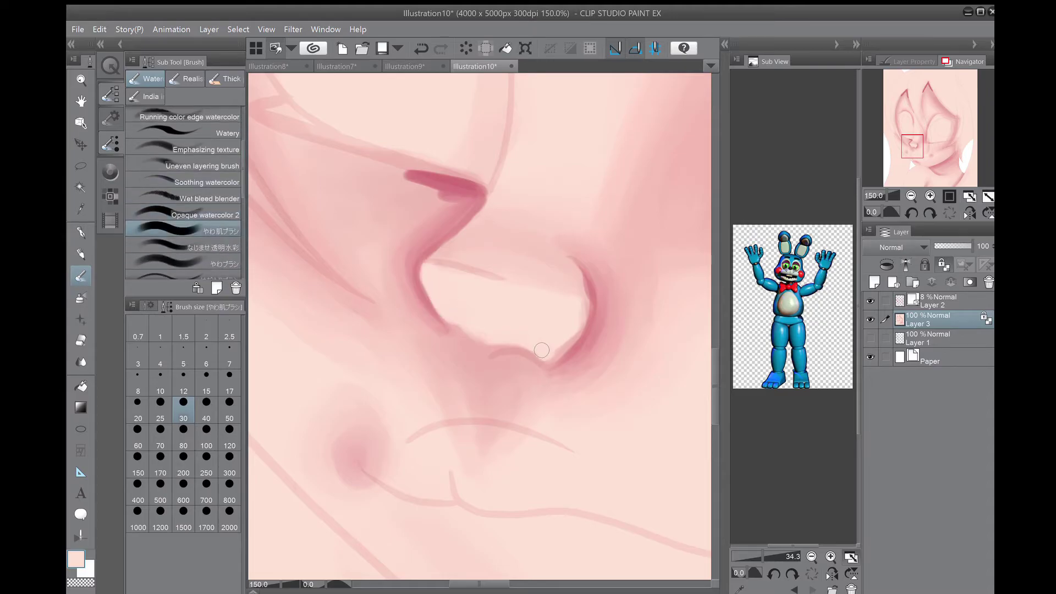
click(203, 214)
key(h)
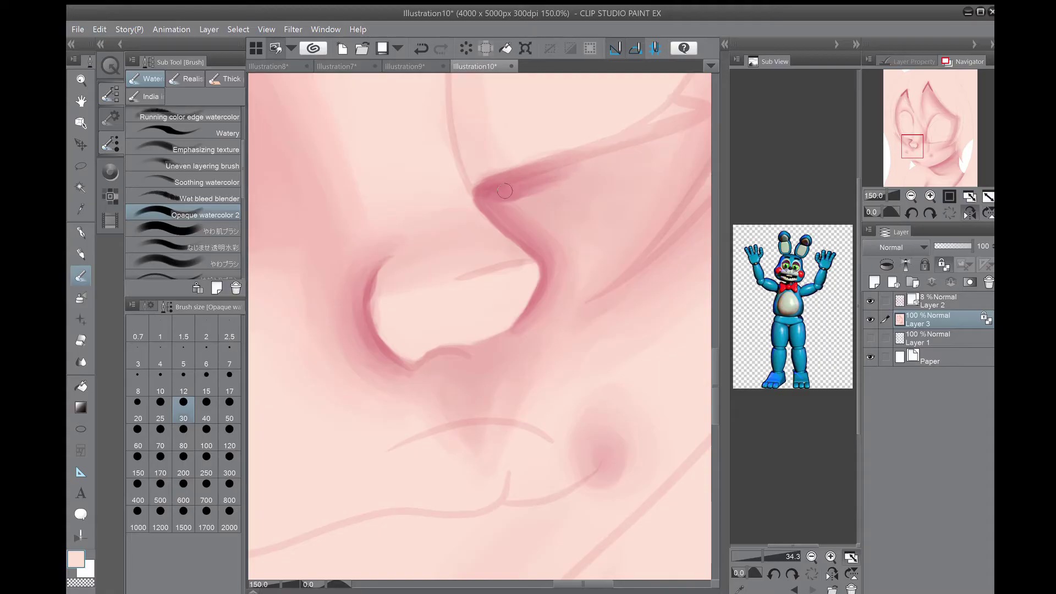
Step: Blend the deep rose accents at both pointed hair tips into the forehead, raising the brush size to 50
scroll(564, 189, down, 5)
scroll(495, 206, up, 3)
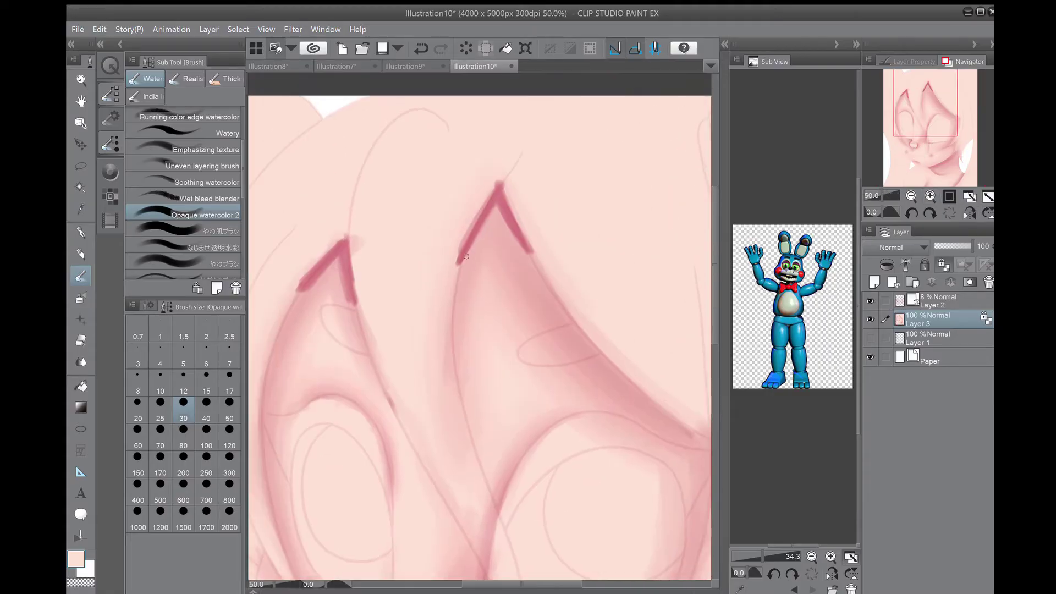
scroll(431, 201, up, 3)
mouse_move(540, 196)
mouse_down()
mouse_move(622, 303)
mouse_move(511, 297)
mouse_up()
key(bracketright)
key(bracketright)
mouse_move(484, 335)
mouse_down()
mouse_move(503, 240)
mouse_move(548, 207)
mouse_move(635, 316)
mouse_up()
drag(575, 198, 690, 53)
drag(910, 126, 918, 102)
mouse_move(557, 282)
mouse_down()
mouse_move(536, 330)
mouse_move(627, 325)
mouse_move(543, 248)
mouse_move(548, 320)
mouse_up()
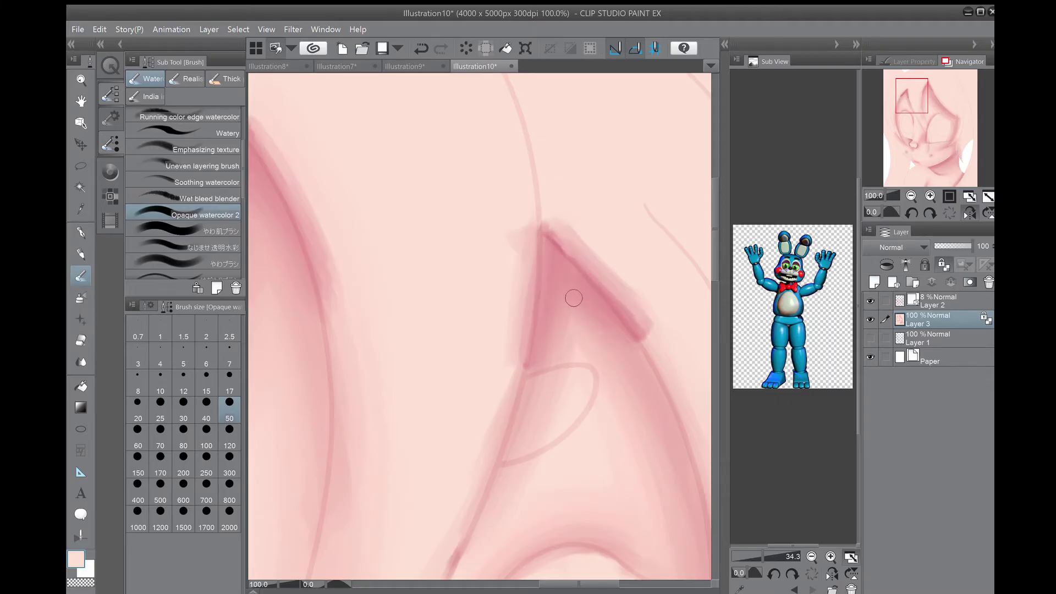
key(ctrl+0)
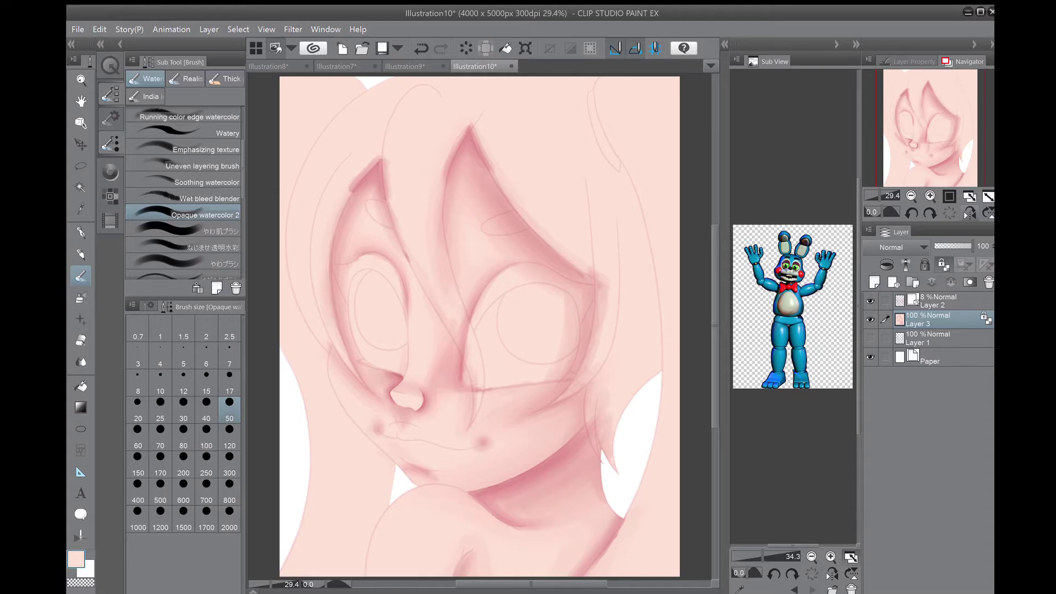
Step: Add a layer and block in the forehead with pale yellow (H 49, S 26, V 100) using やわ肌ブラシ at size 100
key(ctrl+shift+n)
click(110, 171)
click(190, 286)
drag(172, 87, 182, 82)
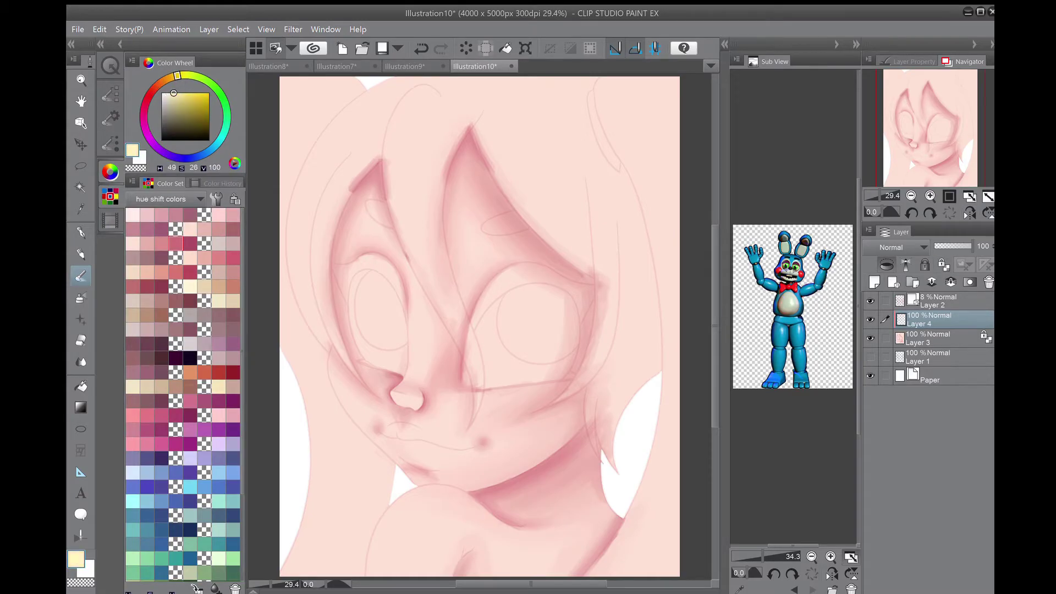
mouse_move(341, 264)
mouse_down()
mouse_move(385, 176)
mouse_move(337, 248)
mouse_move(388, 268)
mouse_move(528, 220)
mouse_up()
mouse_move(479, 169)
mouse_down()
mouse_move(490, 225)
mouse_move(462, 165)
mouse_move(549, 253)
mouse_up()
mouse_move(396, 226)
mouse_down()
mouse_move(333, 245)
mouse_move(423, 282)
mouse_move(511, 294)
mouse_up()
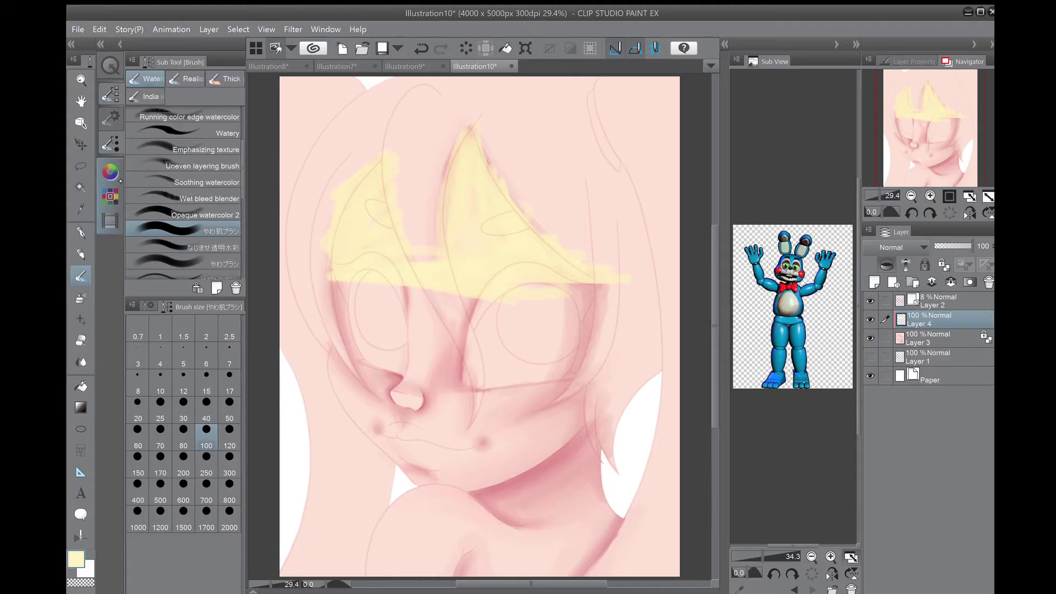
Step: Add a layer above the skin layer and fill the lower face with light cyan (H 182, S 26, V 100)
click(110, 171)
click(221, 139)
click(930, 338)
click(874, 282)
mouse_move(355, 407)
mouse_down()
mouse_move(569, 409)
mouse_move(530, 454)
mouse_move(424, 444)
mouse_move(501, 423)
mouse_move(403, 434)
mouse_move(418, 421)
mouse_up()
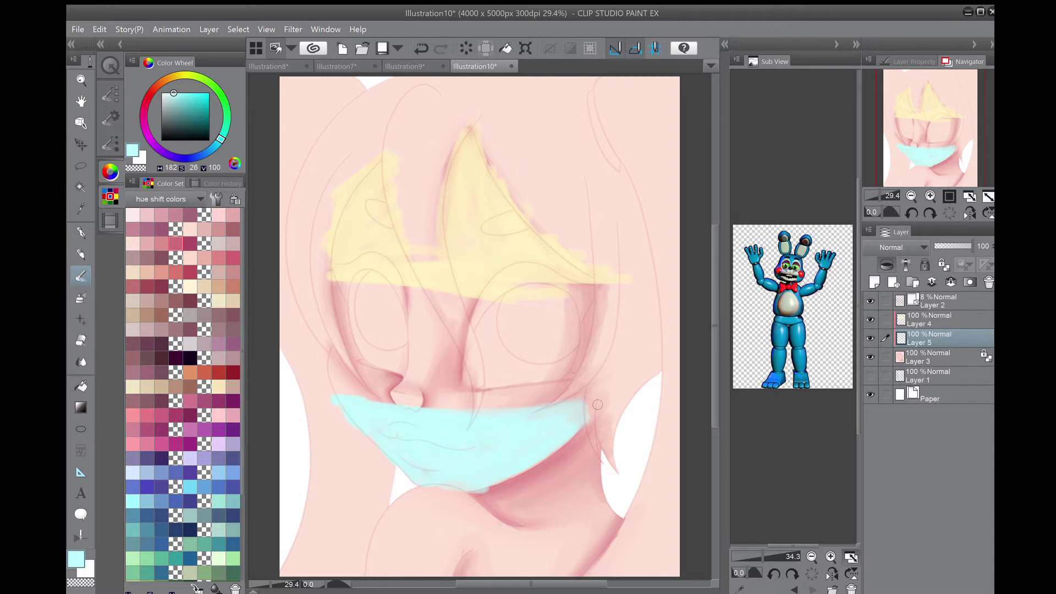
Step: Return to Layer 4 and extend the pale yellow forehead area down along its lower edge
click(929, 319)
click(217, 183)
click(134, 198)
mouse_move(330, 294)
mouse_down()
mouse_move(456, 294)
mouse_move(335, 266)
mouse_up()
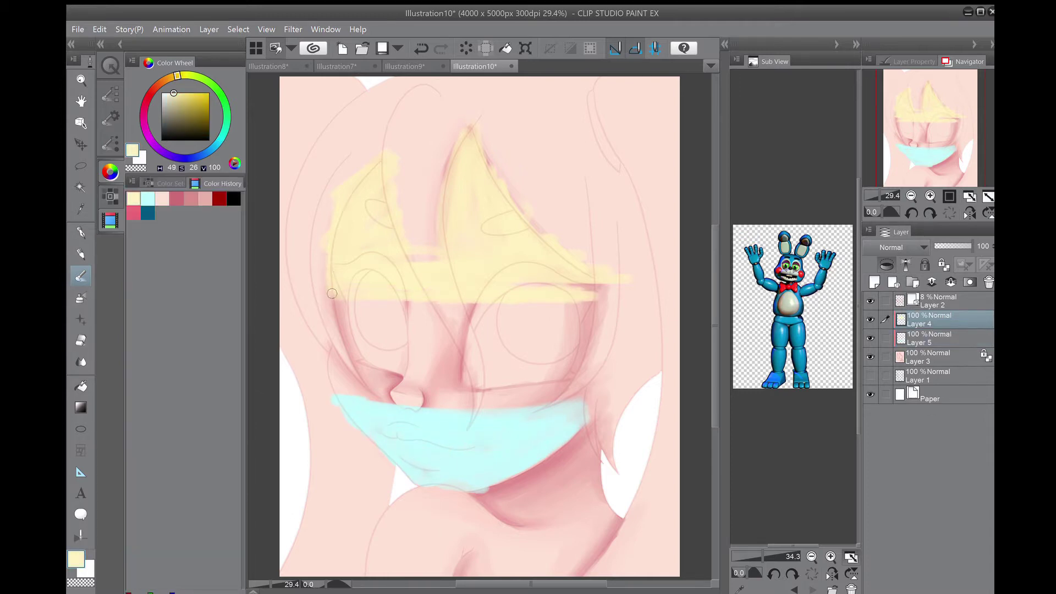
Step: Paint the middle face, neck and shoulder coral red on a new layer, using size 250, and merge the three color layers
key(ctrl+shift+n)
alt+click(487, 346)
key(b)
mouse_move(550, 319)
mouse_down()
mouse_move(561, 379)
mouse_move(358, 396)
mouse_move(341, 308)
mouse_move(417, 334)
mouse_up()
drag(374, 572, 385, 514)
mouse_move(517, 566)
mouse_down()
mouse_move(522, 512)
mouse_move(611, 515)
mouse_move(396, 528)
mouse_move(467, 572)
mouse_up()
click(206, 456)
key(shift+alt+e)
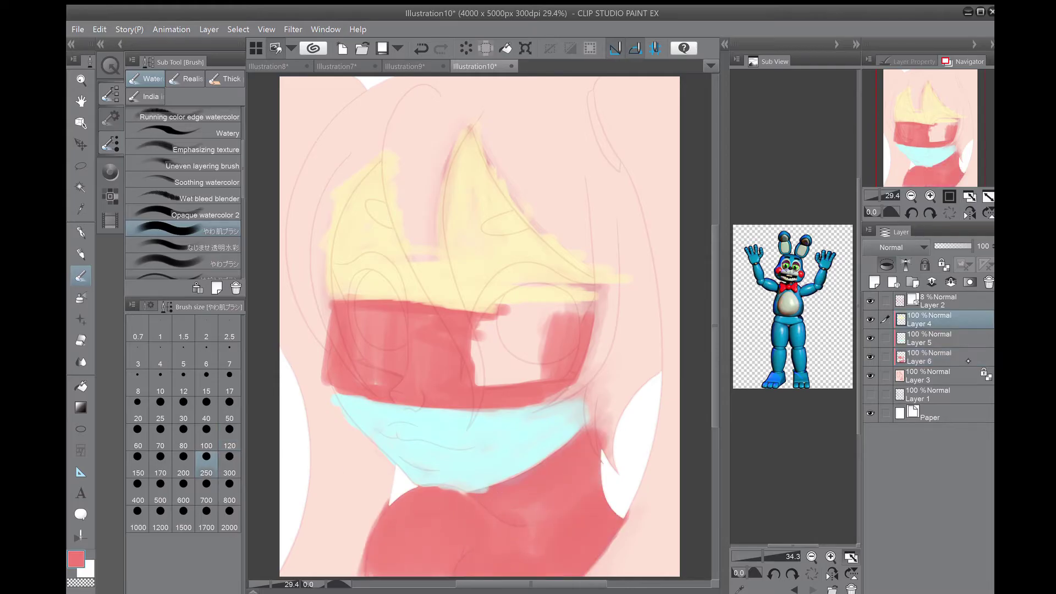
Step: Trace the hair-gap edges, eye contours and nose-side lines with light cyan bands at brush size 100
click(110, 172)
scroll(479, 325, up, 1)
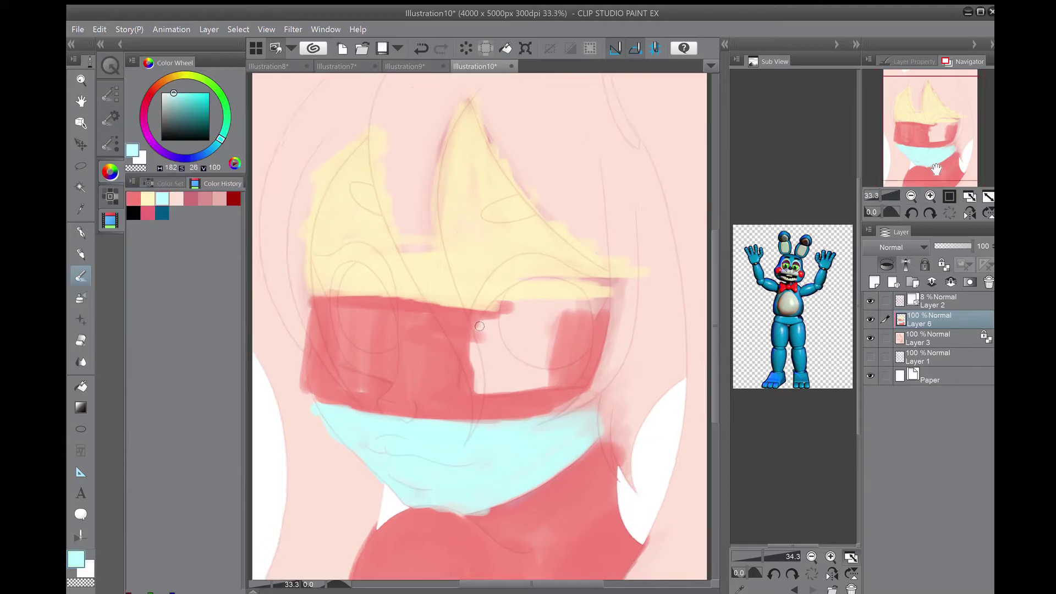
click(206, 409)
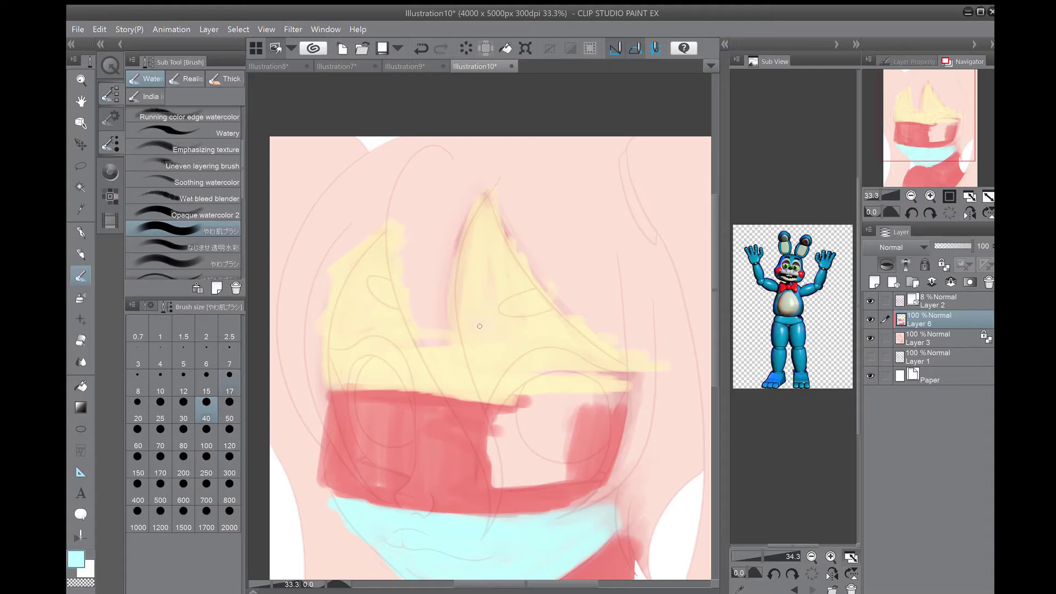
key(bracketright)
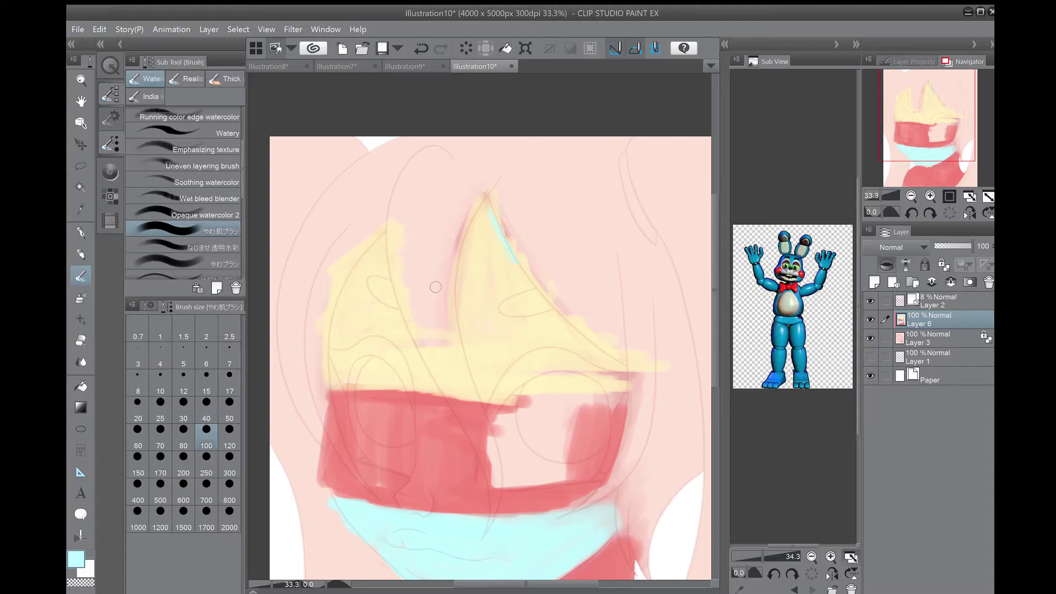
mouse_move(483, 202)
mouse_down()
mouse_move(544, 295)
mouse_move(627, 376)
mouse_up()
mouse_move(484, 204)
mouse_down()
mouse_move(459, 302)
mouse_move(479, 435)
mouse_move(602, 364)
mouse_up()
mouse_move(476, 437)
mouse_down()
mouse_move(528, 489)
mouse_move(613, 477)
mouse_up()
mouse_move(412, 396)
mouse_down()
mouse_move(337, 392)
mouse_move(396, 484)
mouse_up()
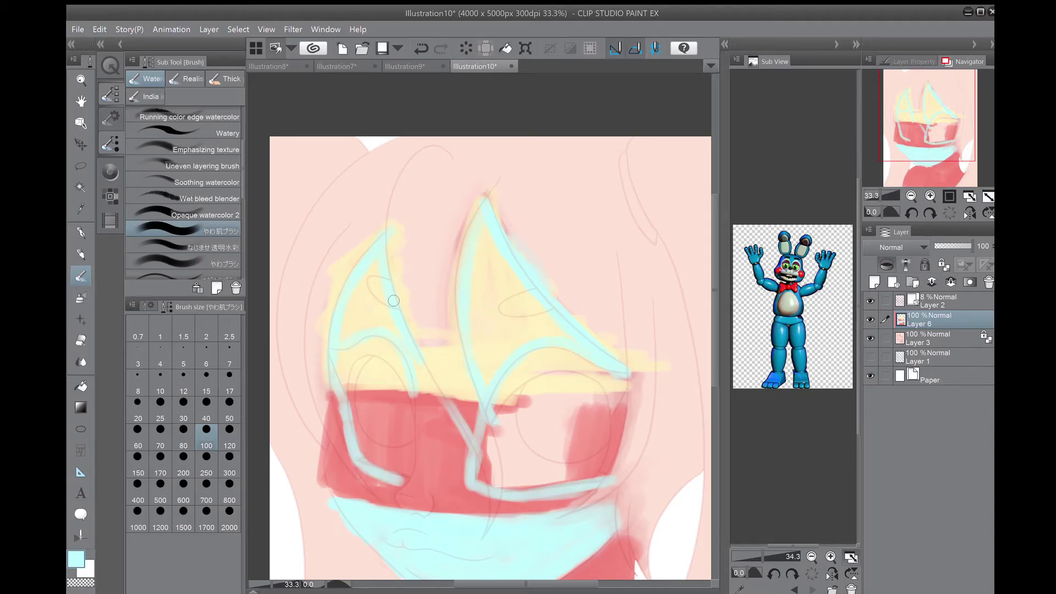
Step: Dab pale yellow on the cheeks, nostrils, mouth corners and chin, and paint cream (H 49, S 13, V 100) highlights on the nose
scroll(439, 500, down, 5)
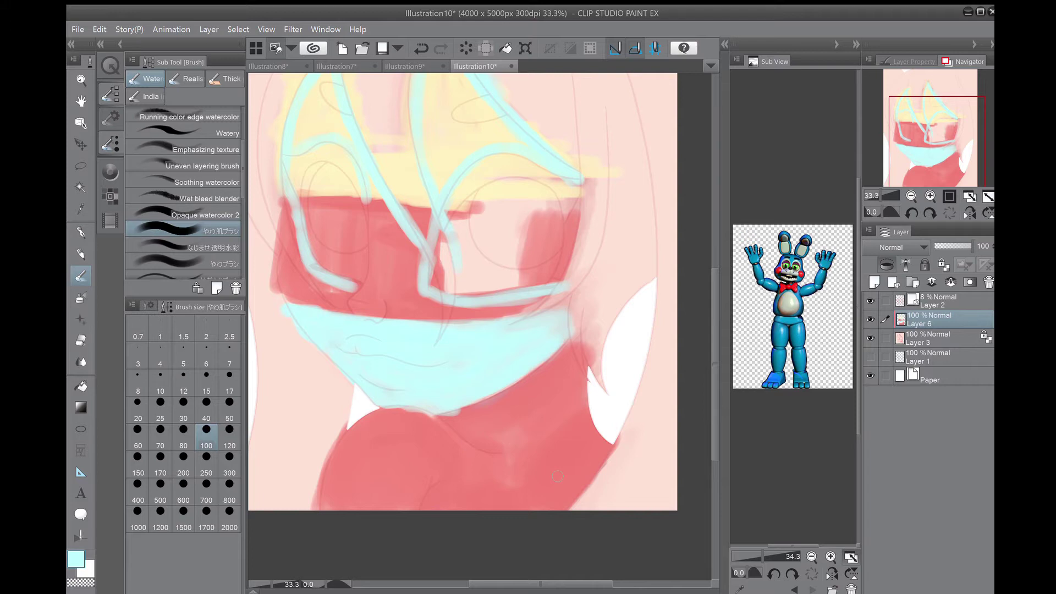
scroll(577, 422, up, 2)
click(110, 172)
alt+click(440, 484)
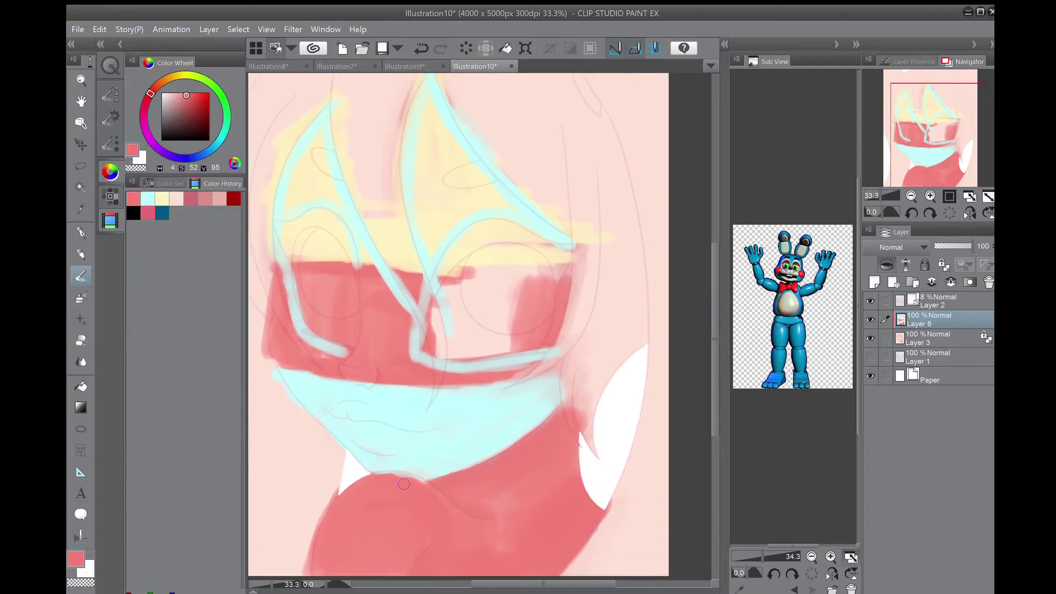
alt+click(495, 242)
drag(476, 380, 528, 388)
drag(289, 363, 330, 374)
mouse_move(378, 364)
mouse_down()
mouse_move(379, 389)
mouse_move(380, 366)
mouse_move(342, 379)
mouse_up()
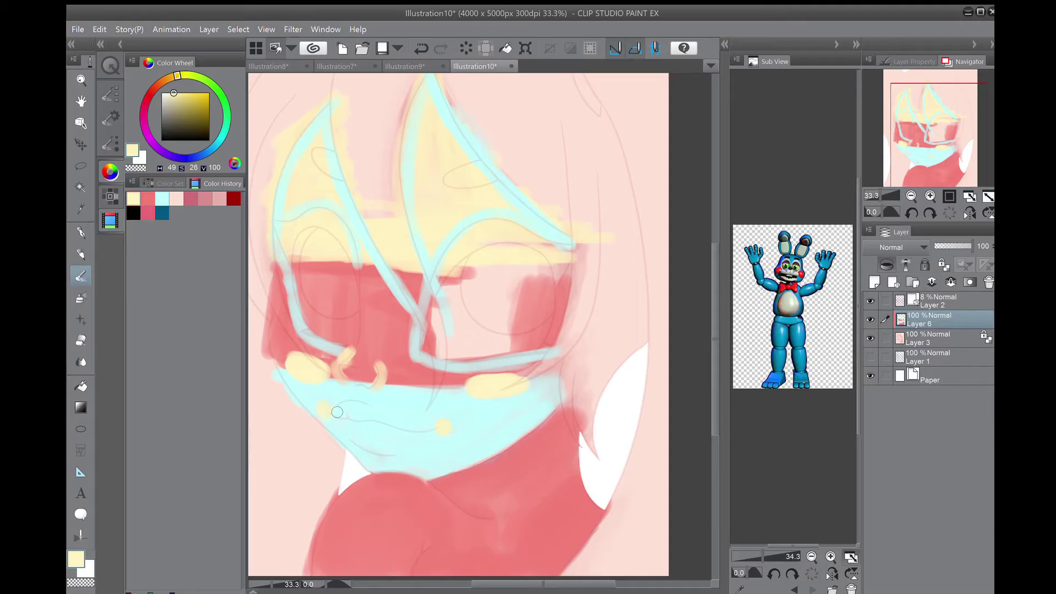
drag(372, 459, 384, 465)
click(168, 93)
mouse_move(380, 280)
mouse_down()
mouse_move(376, 346)
mouse_move(362, 369)
mouse_up()
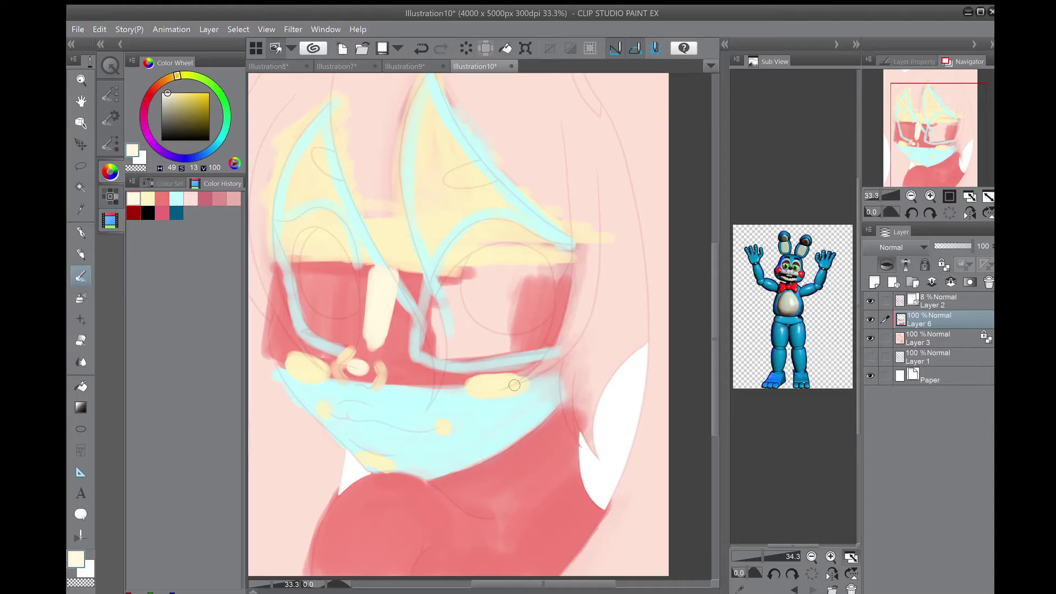
Step: Blend the yellow, cyan and red facial zones into each other with the Opaque watercolor 2 brush at size 80
click(110, 94)
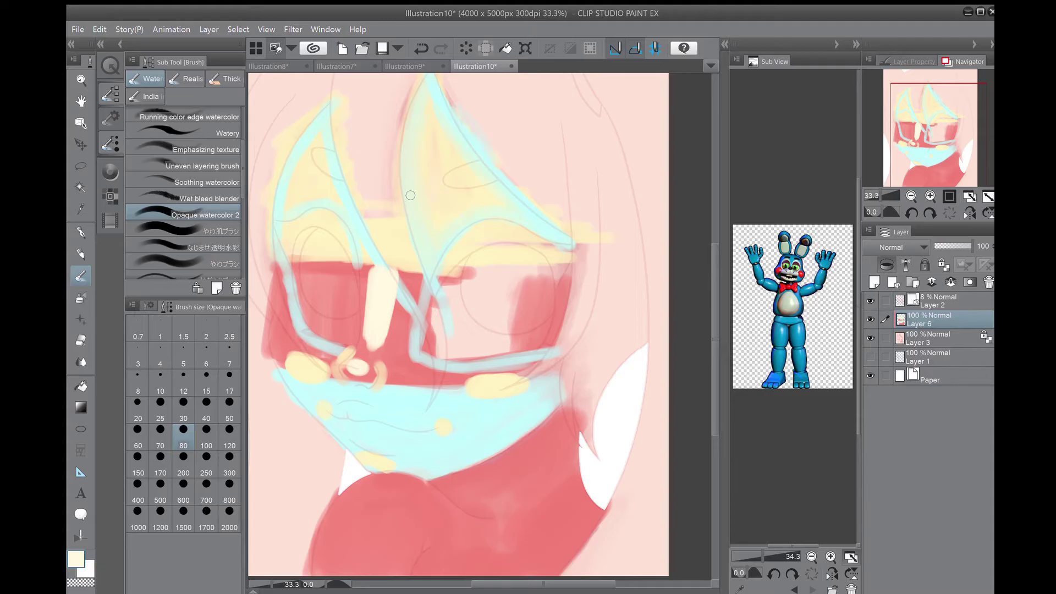
drag(344, 202, 458, 269)
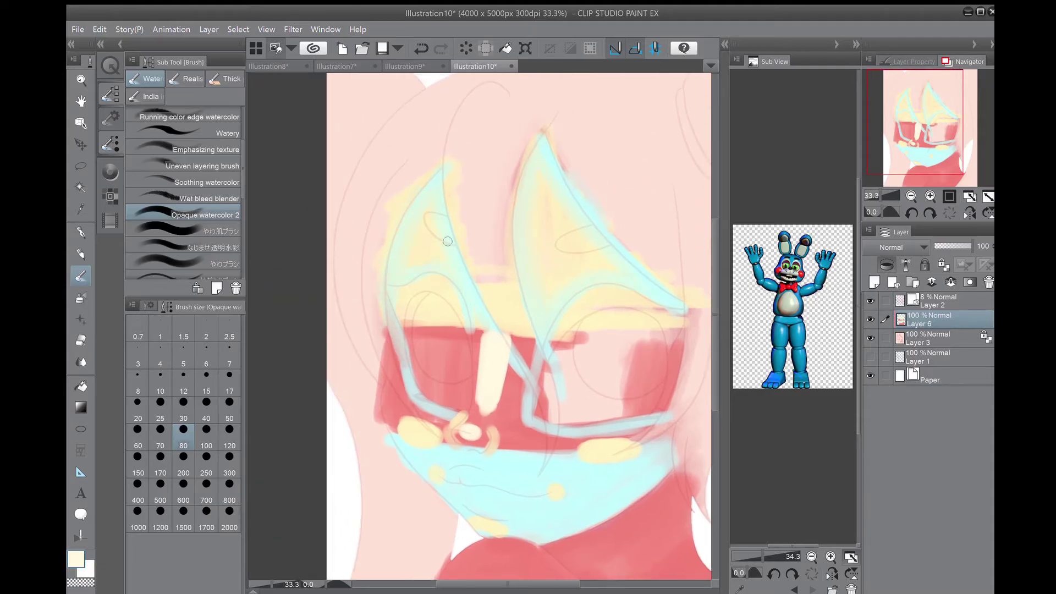
mouse_move(618, 459)
mouse_down()
mouse_move(550, 365)
mouse_move(498, 368)
mouse_move(517, 370)
mouse_move(483, 362)
mouse_move(464, 341)
mouse_move(485, 279)
mouse_move(432, 341)
mouse_move(336, 296)
mouse_move(374, 342)
mouse_move(413, 259)
mouse_move(438, 330)
mouse_move(427, 306)
mouse_move(435, 259)
mouse_move(482, 266)
mouse_up()
drag(518, 352, 450, 405)
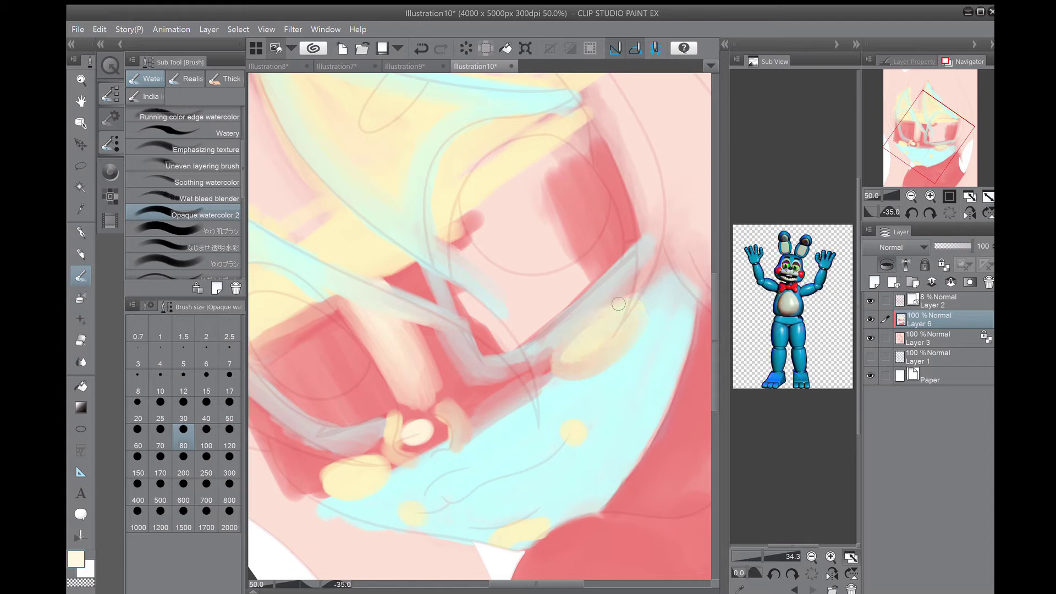
scroll(578, 421, down, 3)
mouse_move(417, 336)
mouse_down()
mouse_move(385, 360)
mouse_move(404, 346)
mouse_move(397, 355)
mouse_up()
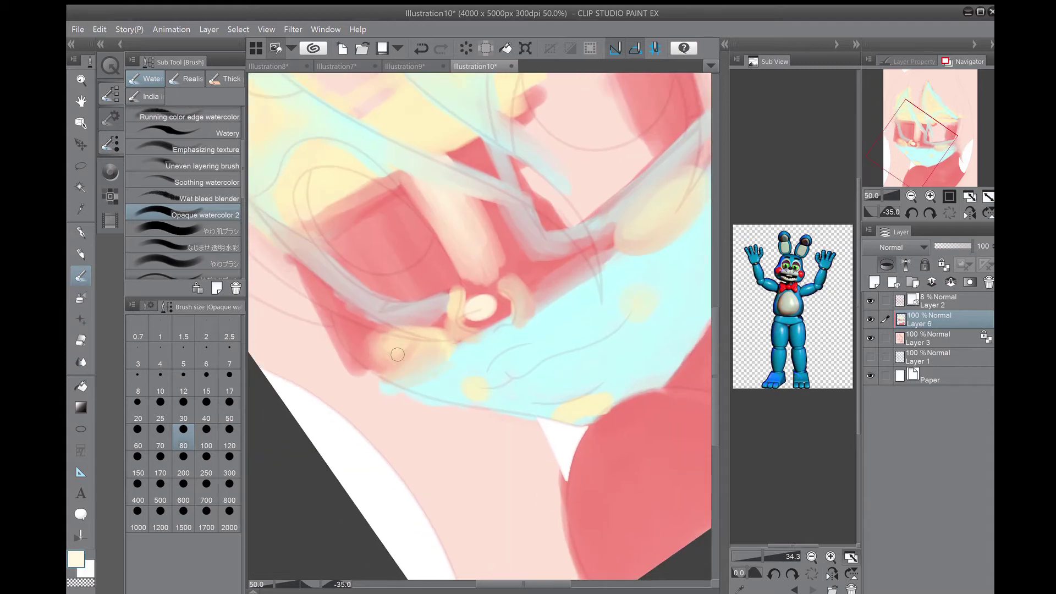
Step: Reset the canvas rotation, lower Layer 6 to 11% opacity, merge it into the skin and add a fresh layer above
click(950, 213)
drag(969, 246, 936, 247)
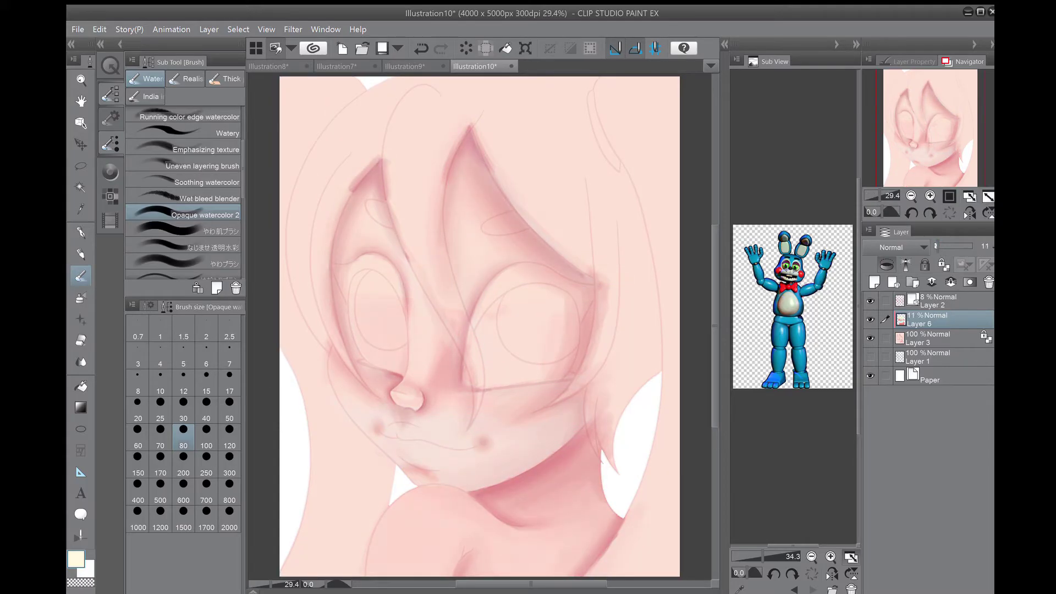
key(ctrl+z)
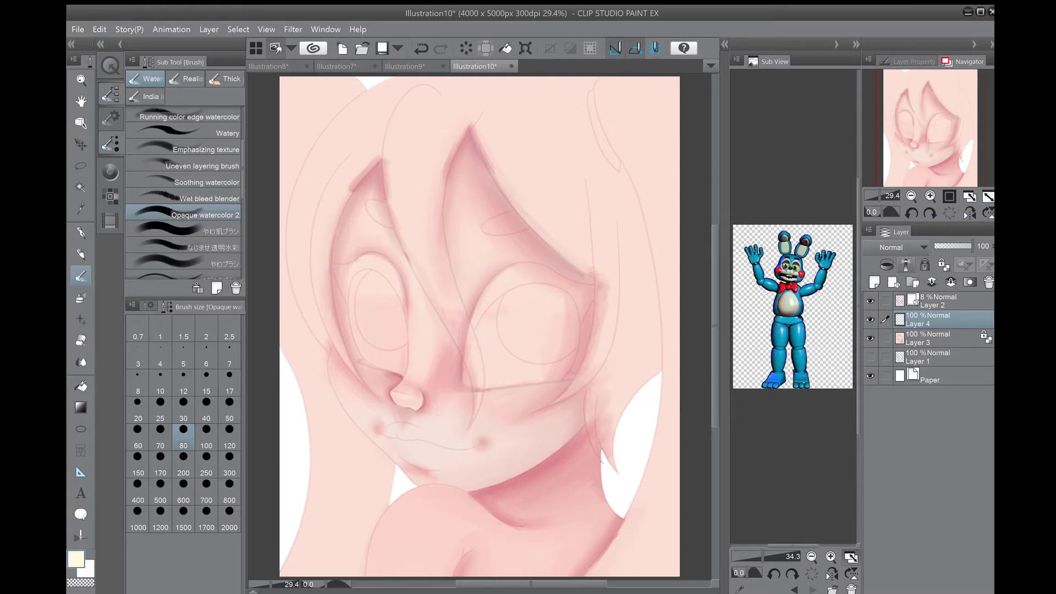
Step: Set Layer 4 to Multiply and choose a dark pink color with the やわ肌ブラシ brush
drag(478, 330, 484, 309)
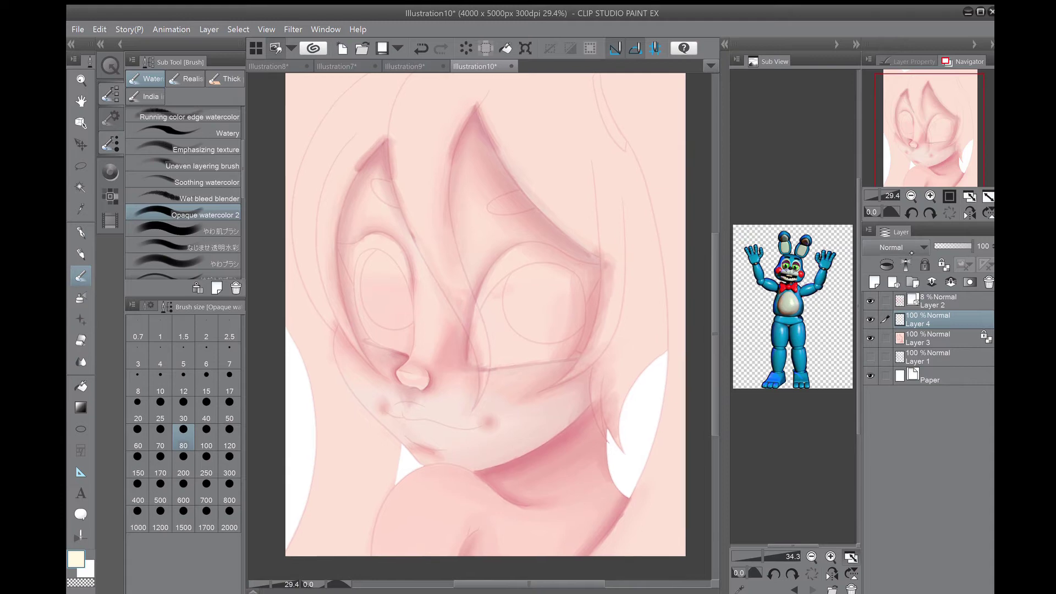
click(896, 247)
click(110, 172)
click(186, 113)
click(110, 93)
click(203, 231)
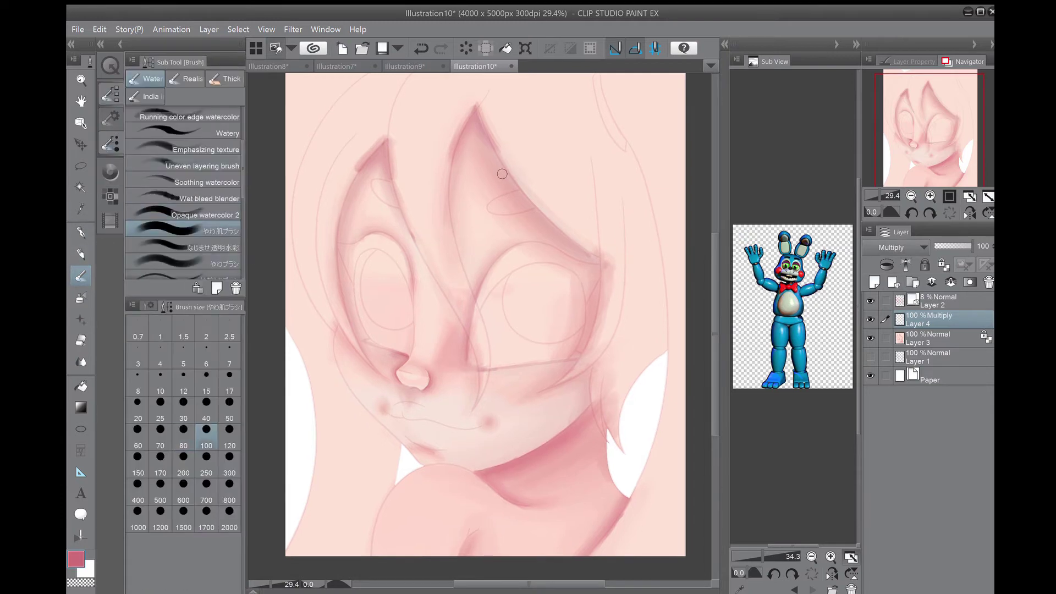
Step: Outline the large right eye's upper lid, outer side and lower edge in dark pink, reducing the brush size to 25
scroll(478, 323, up, 3)
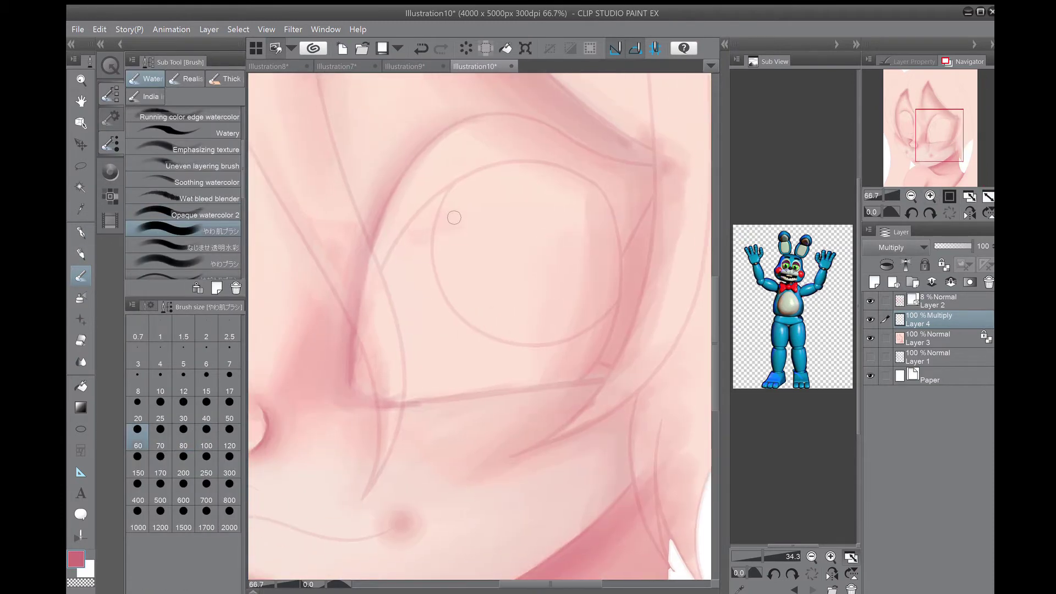
mouse_move(379, 226)
mouse_down()
mouse_move(506, 113)
mouse_move(627, 165)
mouse_move(347, 393)
mouse_move(601, 381)
mouse_move(657, 152)
mouse_up()
mouse_move(647, 242)
mouse_down()
mouse_move(633, 330)
mouse_move(528, 449)
mouse_up()
scroll(550, 330, down, 5)
mouse_move(502, 267)
mouse_down()
mouse_move(620, 231)
mouse_move(616, 264)
mouse_up()
click(161, 407)
mouse_move(352, 451)
mouse_down()
mouse_move(528, 377)
mouse_move(639, 363)
mouse_up()
Step: Line the lower edge of the jaw and the neck fold above the shoulder in dark pink
scroll(639, 363, down, 5)
drag(633, 248, 569, 341)
scroll(550, 275, down, 3)
mouse_move(366, 274)
mouse_down()
mouse_move(450, 246)
mouse_move(474, 218)
mouse_up()
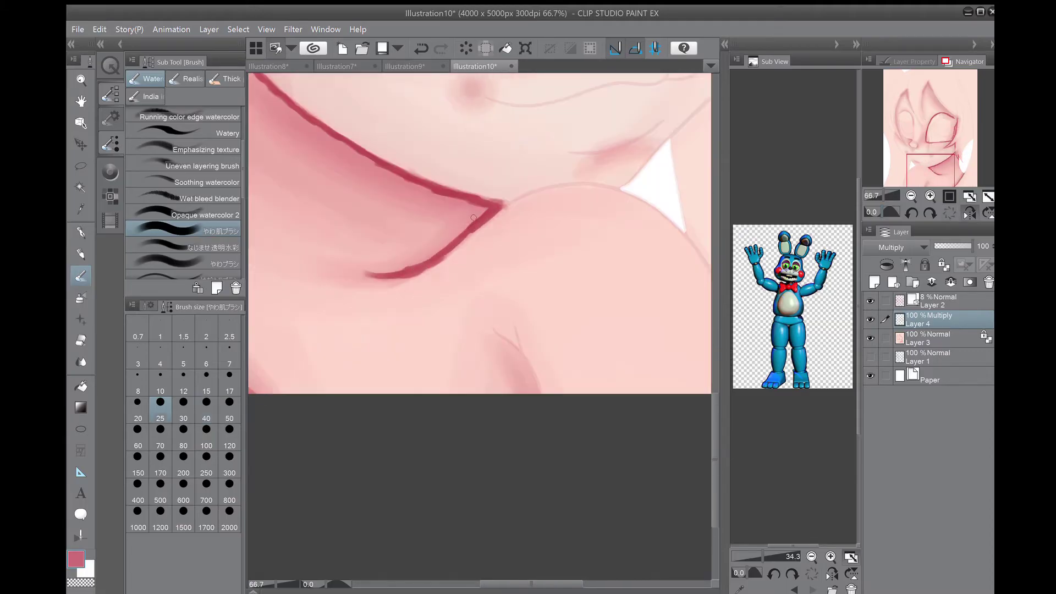
Step: Outline both sides of the nose and the nostril in dark pink at brush size 17
scroll(480, 326, up, 5)
key(bracketleft)
key(bracketleft)
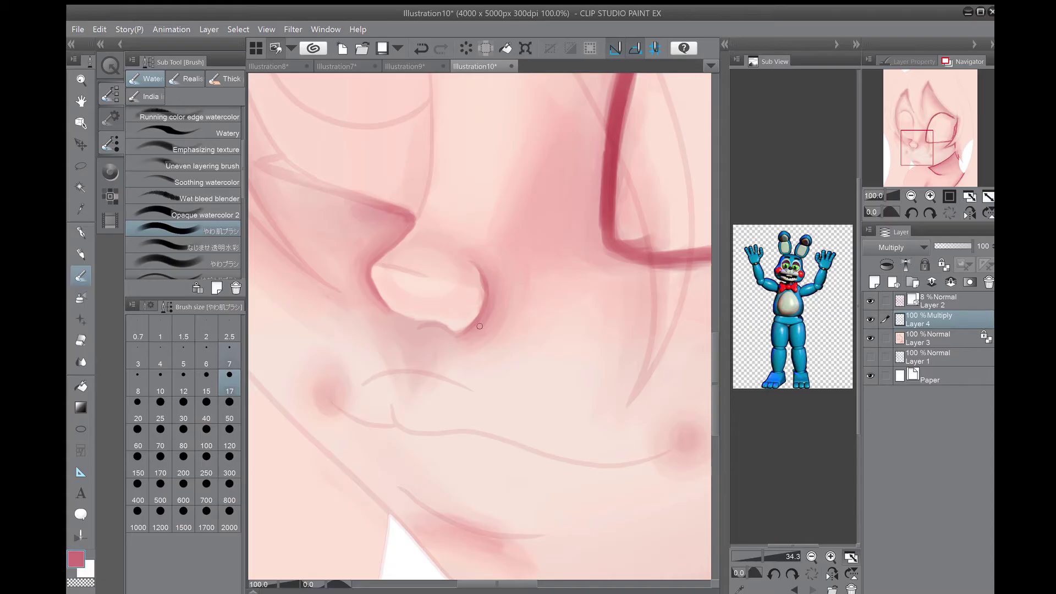
drag(462, 334, 478, 262)
drag(420, 329, 452, 334)
drag(412, 218, 381, 308)
Step: Line the narrow left eye's lower lid and the lower part of its outer contour, starting from the nose
drag(919, 150, 912, 134)
drag(455, 444, 599, 399)
drag(634, 280, 546, 423)
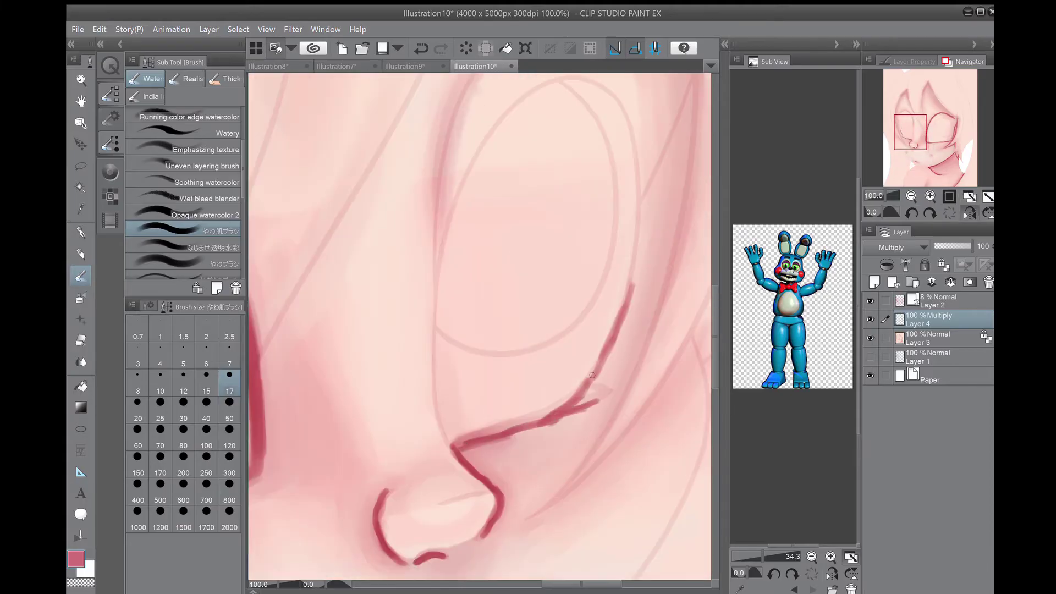
drag(646, 195, 624, 330)
drag(647, 241, 637, 288)
drag(910, 132, 886, 108)
Step: Outline the left eye's upper contour and the edges of the pointed hair gap above it in dark pink
mouse_move(451, 341)
mouse_down()
mouse_move(586, 242)
mouse_move(680, 286)
mouse_up()
drag(886, 108, 896, 114)
drag(387, 281, 473, 305)
drag(480, 331, 524, 469)
mouse_move(363, 100)
mouse_down()
mouse_move(473, 242)
mouse_move(531, 473)
mouse_up()
mouse_move(283, 424)
mouse_down()
mouse_move(357, 217)
mouse_move(364, 104)
mouse_up()
drag(352, 231, 269, 449)
mouse_move(697, 486)
mouse_down()
mouse_move(490, 143)
mouse_move(485, 324)
mouse_move(504, 493)
mouse_up()
mouse_move(500, 359)
mouse_down()
mouse_move(396, 522)
mouse_move(586, 190)
mouse_move(550, 440)
mouse_up()
Step: Trace the edges of the larger hair gap above the right eye and the crease lines on the chest
mouse_move(393, 99)
mouse_down()
mouse_move(452, 208)
mouse_move(250, 380)
mouse_up()
mouse_move(279, 341)
mouse_down()
mouse_move(451, 220)
mouse_move(484, 404)
mouse_up()
mouse_move(452, 208)
mouse_down()
mouse_move(480, 304)
mouse_move(495, 220)
mouse_up()
drag(586, 325, 553, 412)
drag(633, 178, 558, 377)
mouse_move(558, 377)
mouse_down()
mouse_move(660, 341)
mouse_move(457, 308)
mouse_up()
mouse_move(531, 379)
mouse_down()
mouse_move(548, 248)
mouse_move(624, 275)
mouse_move(625, 225)
mouse_up()
drag(424, 173, 613, 378)
drag(942, 118, 913, 190)
mouse_move(450, 377)
mouse_down()
mouse_move(464, 341)
mouse_move(519, 280)
mouse_up()
Step: Line the hair edge beside the left eye and the left cheek, and mark the mouth corner
mouse_move(886, 194)
mouse_down()
mouse_move(919, 159)
mouse_move(908, 133)
mouse_up()
drag(503, 165, 580, 449)
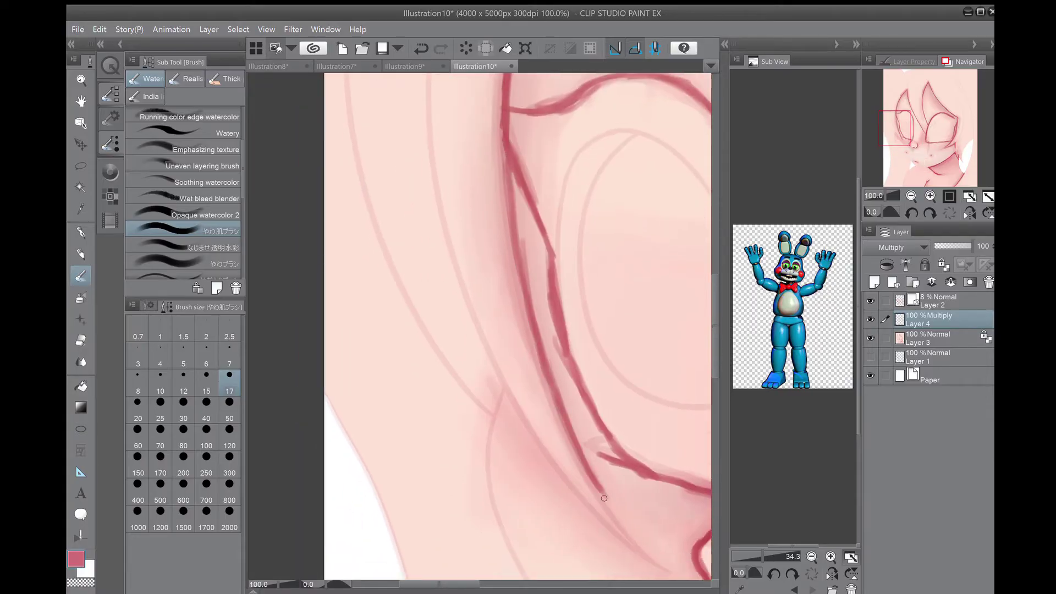
mouse_move(500, 390)
mouse_down()
mouse_move(587, 509)
mouse_move(422, 377)
mouse_up()
drag(434, 346, 511, 440)
drag(440, 302, 464, 336)
Step: Switch to the Opaque watercolor 2 brush at size 20 and soften the line along the nose's right side
key(shift+b)
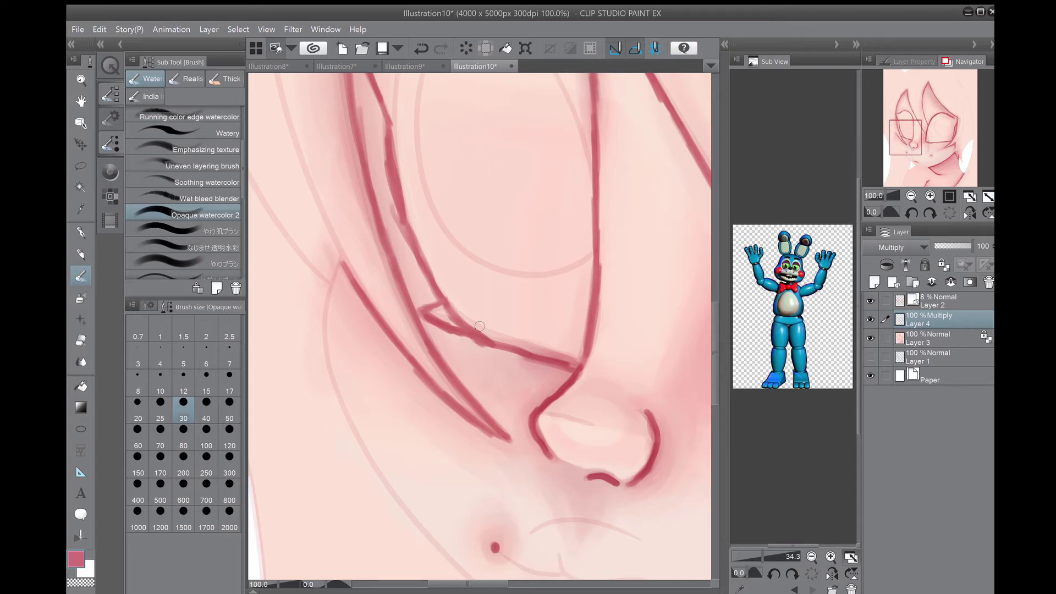
drag(912, 133, 920, 147)
key(ctrl+plus)
key(bracketleft)
key(bracketleft)
mouse_move(526, 126)
mouse_down()
mouse_move(545, 160)
mouse_move(505, 244)
mouse_up()
drag(548, 144, 554, 187)
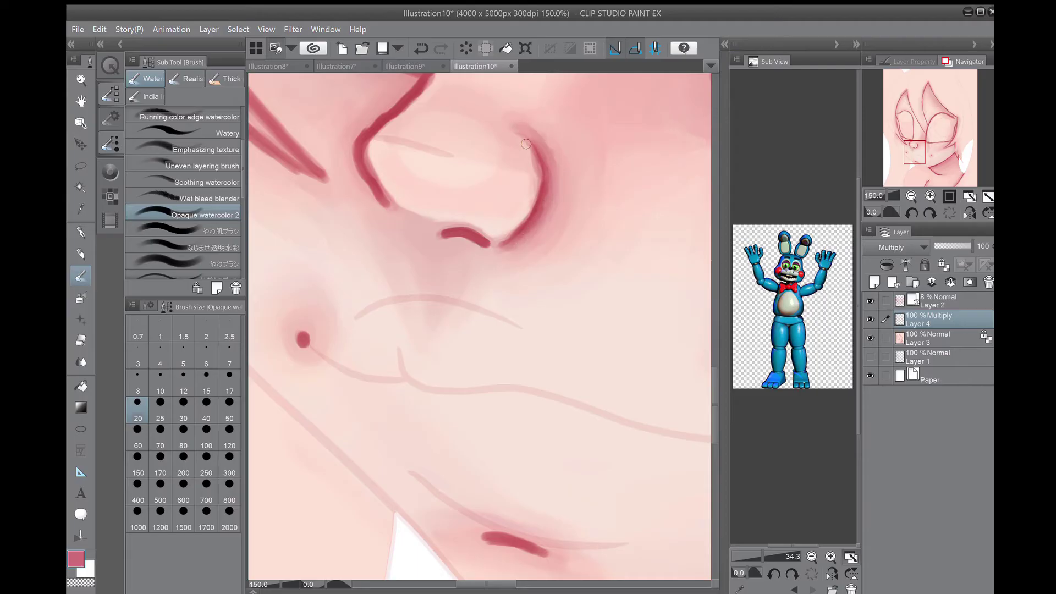
mouse_move(545, 189)
mouse_down()
mouse_move(555, 164)
mouse_move(575, 338)
mouse_up()
Step: Soften the nose's left contour and shape the nostril mark at brush size 17
key(bracketleft)
drag(435, 256, 385, 305)
drag(376, 333, 398, 382)
mouse_move(402, 283)
mouse_down()
mouse_move(366, 320)
mouse_move(397, 381)
mouse_up()
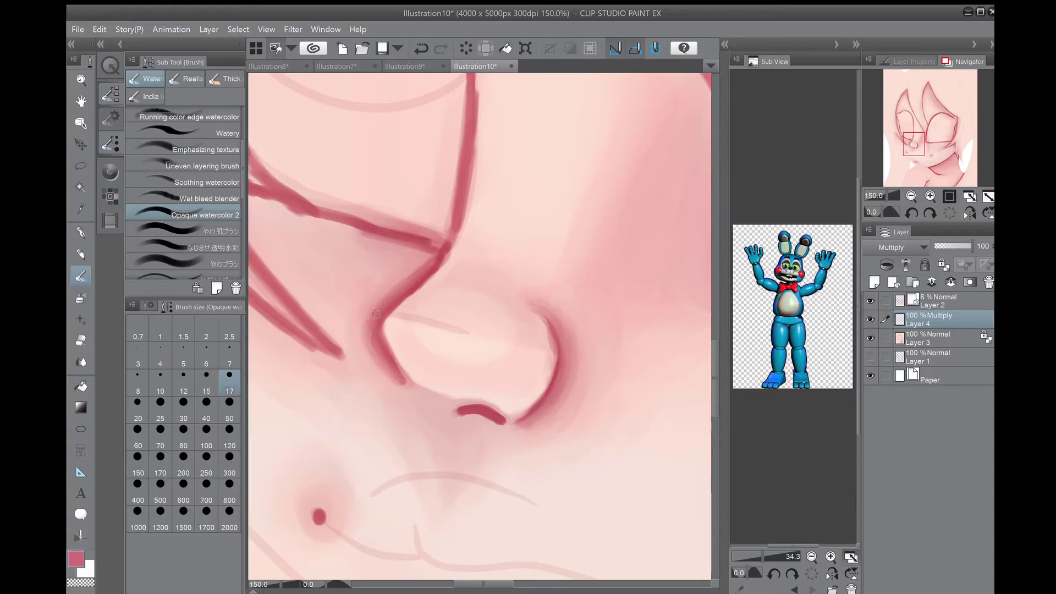
mouse_move(429, 274)
mouse_down()
mouse_move(379, 311)
mouse_move(368, 346)
mouse_up()
mouse_move(473, 411)
mouse_down()
mouse_move(501, 422)
mouse_move(462, 416)
mouse_up()
Step: Flip the canvas view and blend the lines where the nose bridge meets the left eye's lower lid
key(h)
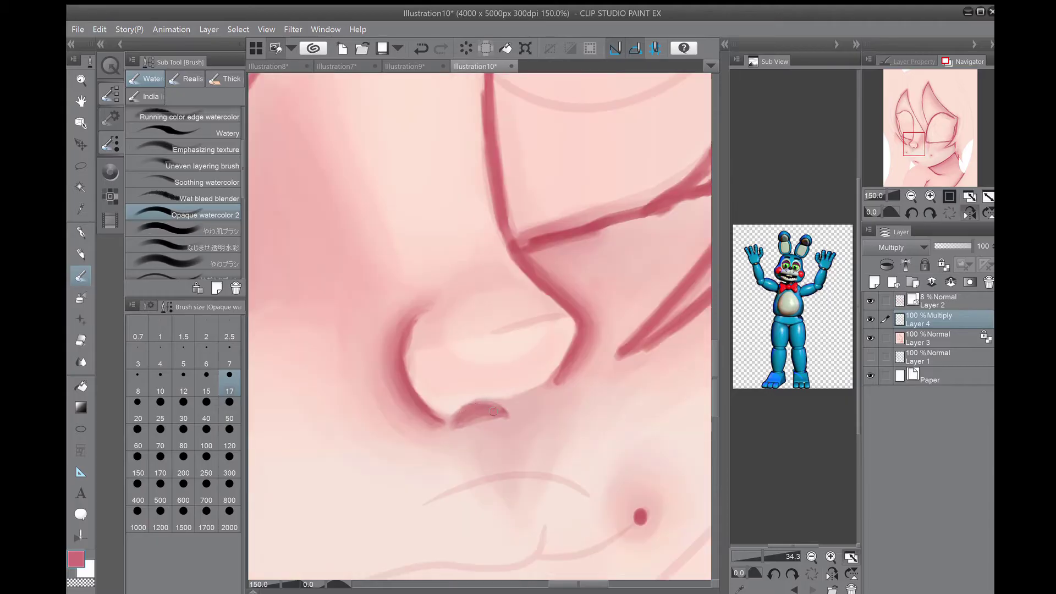
drag(495, 121, 517, 245)
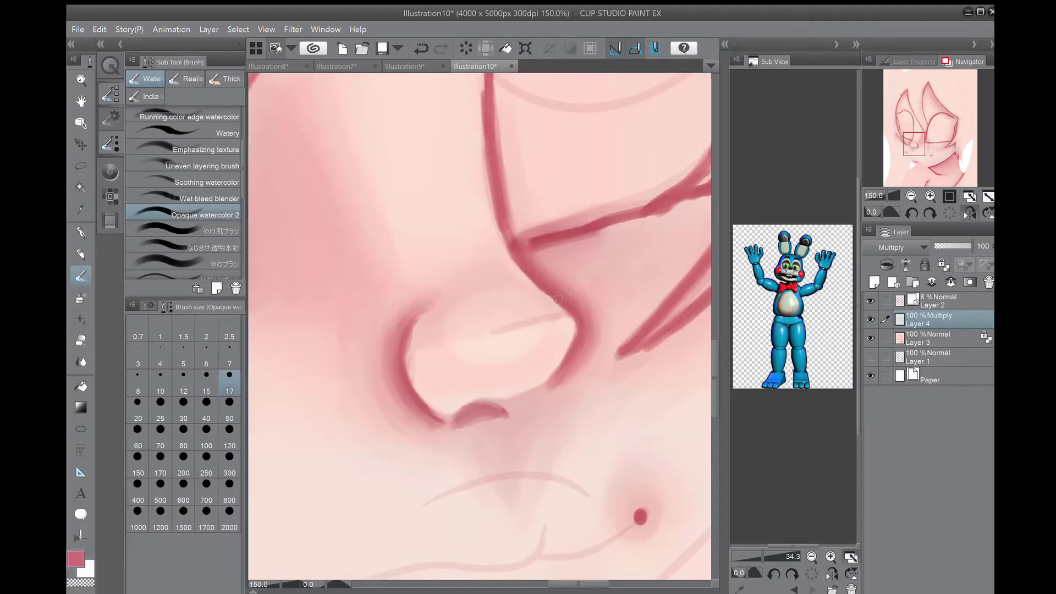
drag(593, 226, 533, 243)
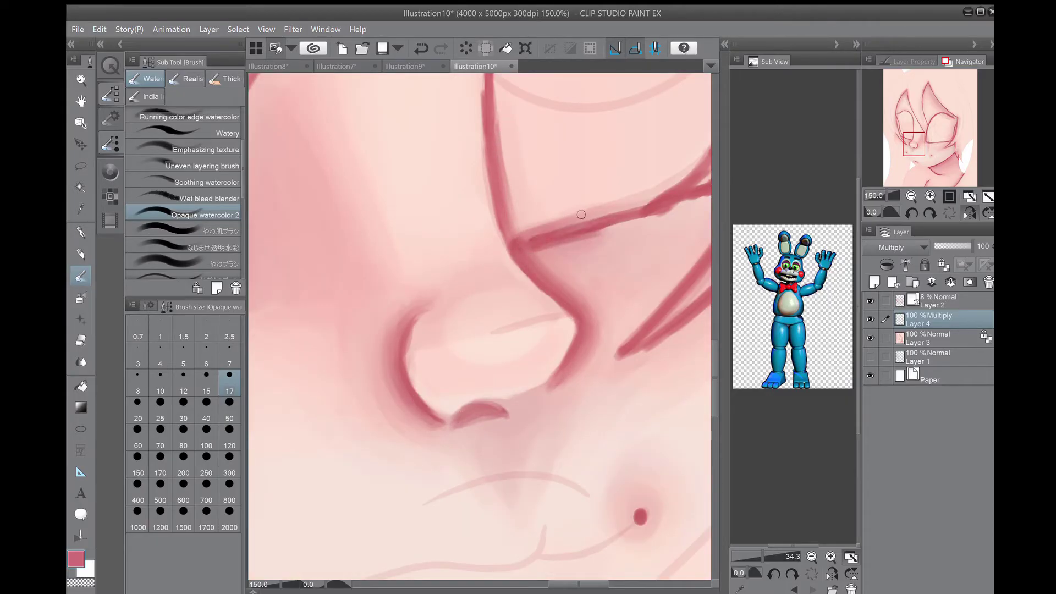
mouse_move(494, 93)
mouse_down()
mouse_move(510, 237)
mouse_move(709, 368)
mouse_up()
Step: Blend the left eye's lower outer corner and the nearby cheek hair lines at brush size 30
click(184, 409)
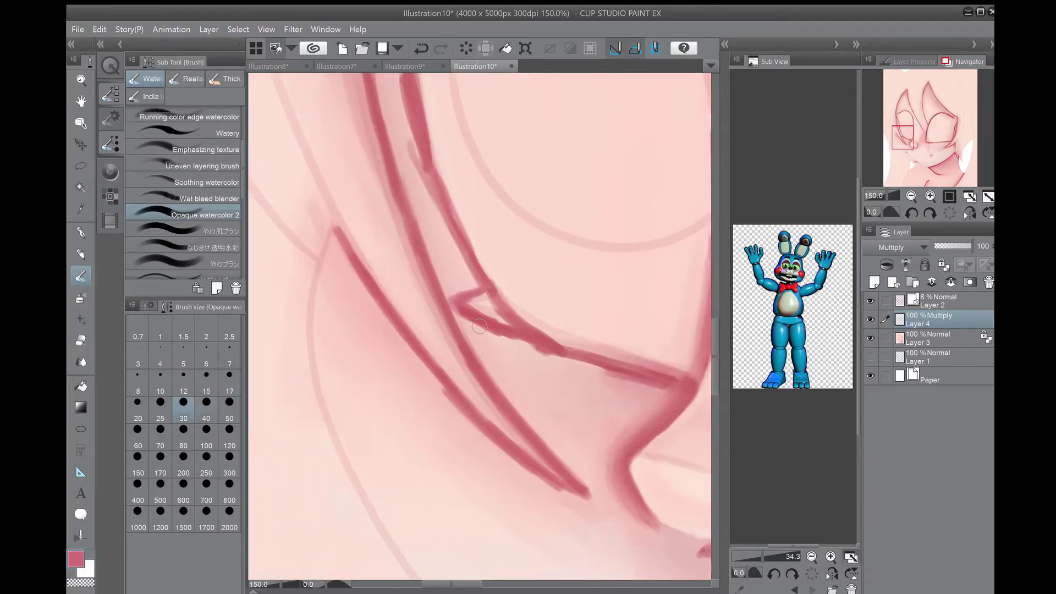
mouse_move(463, 268)
mouse_down()
mouse_move(655, 383)
mouse_move(498, 328)
mouse_move(462, 288)
mouse_move(456, 243)
mouse_move(523, 347)
mouse_up()
key(h)
mouse_move(440, 361)
mouse_down()
mouse_move(404, 459)
mouse_move(492, 357)
mouse_move(539, 253)
mouse_move(559, 161)
mouse_move(540, 261)
mouse_move(376, 491)
mouse_move(399, 440)
mouse_move(468, 439)
mouse_move(566, 317)
mouse_move(469, 435)
mouse_move(363, 500)
mouse_move(496, 347)
mouse_move(514, 279)
mouse_move(485, 358)
mouse_move(506, 384)
mouse_move(573, 309)
mouse_move(543, 203)
mouse_up()
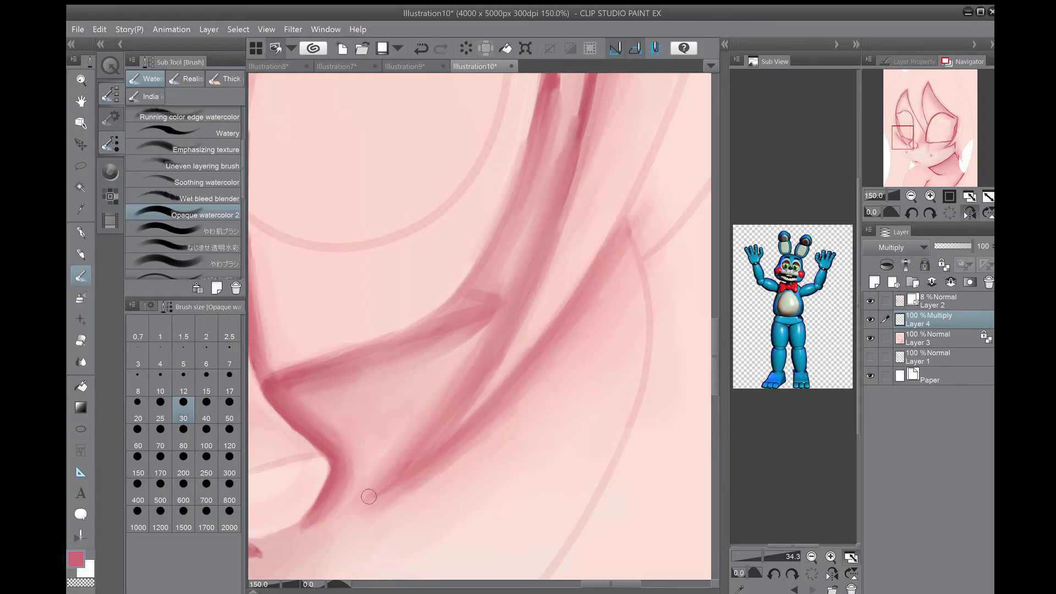
Step: Fill and soften the shadow up the left eye's outer side, and blend the mouth-corner dot
scroll(597, 285, up, 5)
mouse_move(443, 380)
mouse_down()
mouse_move(462, 214)
mouse_move(426, 298)
mouse_move(443, 236)
mouse_up()
scroll(443, 236, up, 5)
mouse_move(517, 306)
mouse_down()
mouse_move(498, 478)
mouse_move(517, 311)
mouse_up()
drag(473, 424, 523, 281)
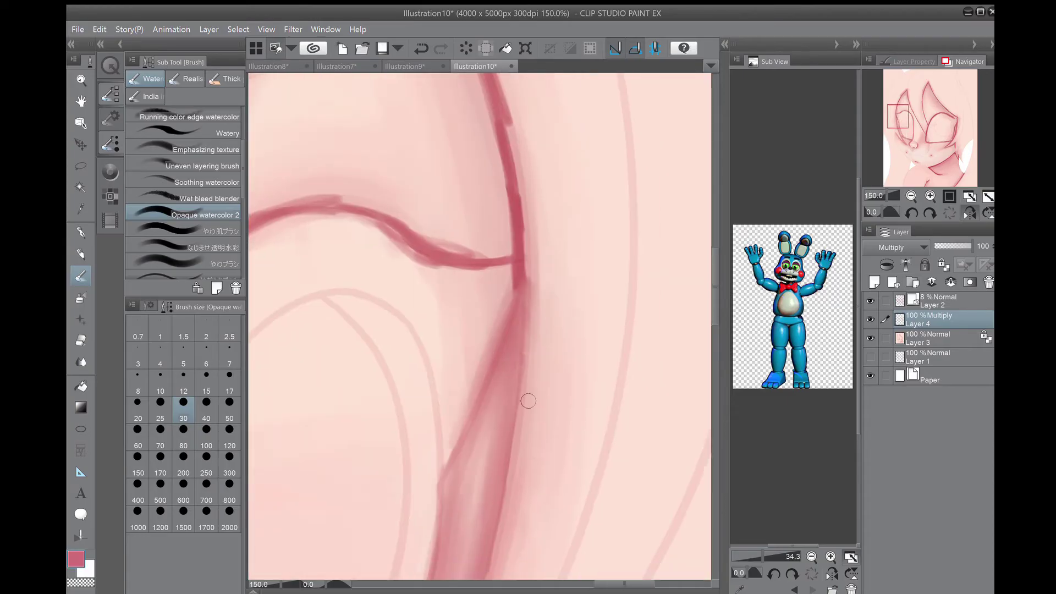
mouse_move(473, 541)
mouse_down()
mouse_move(500, 513)
mouse_move(503, 295)
mouse_move(483, 412)
mouse_up()
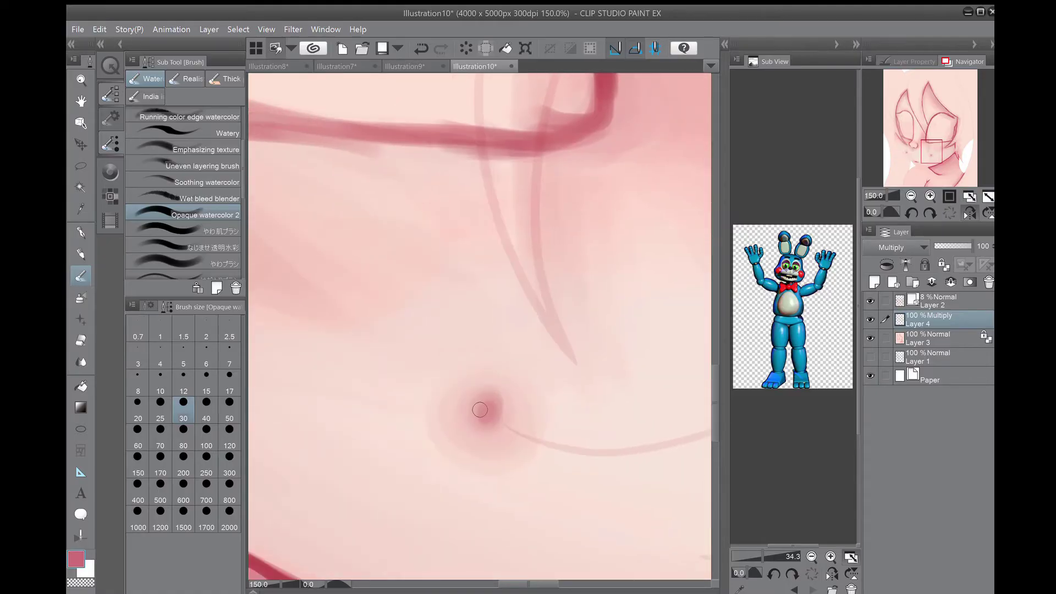
key(ctrl+0)
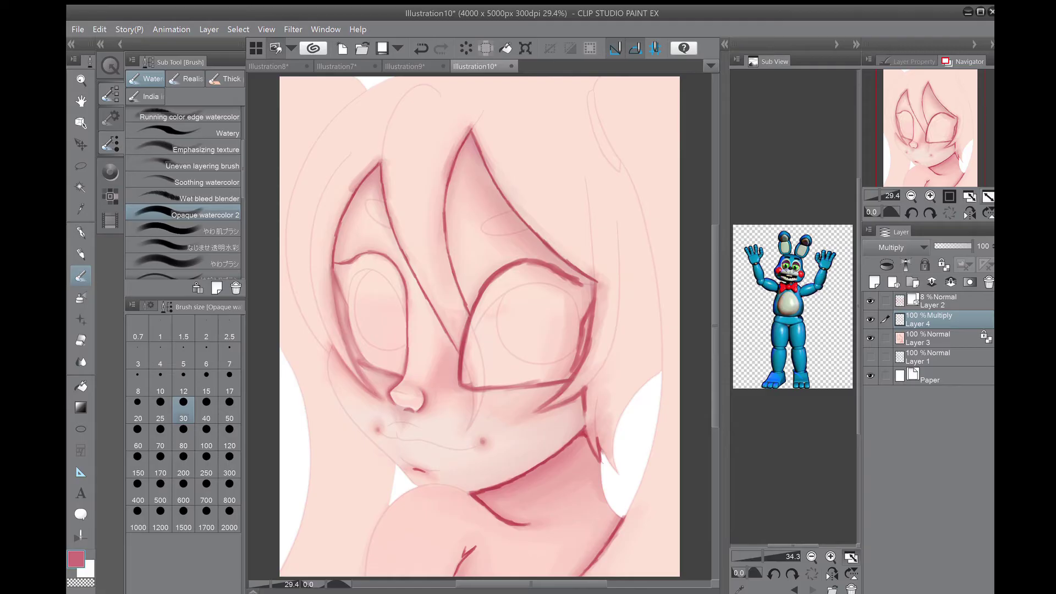
Step: Soften the left hair gap's edges and the hair strand line running toward the nose bridge
key(ctrl+plus)
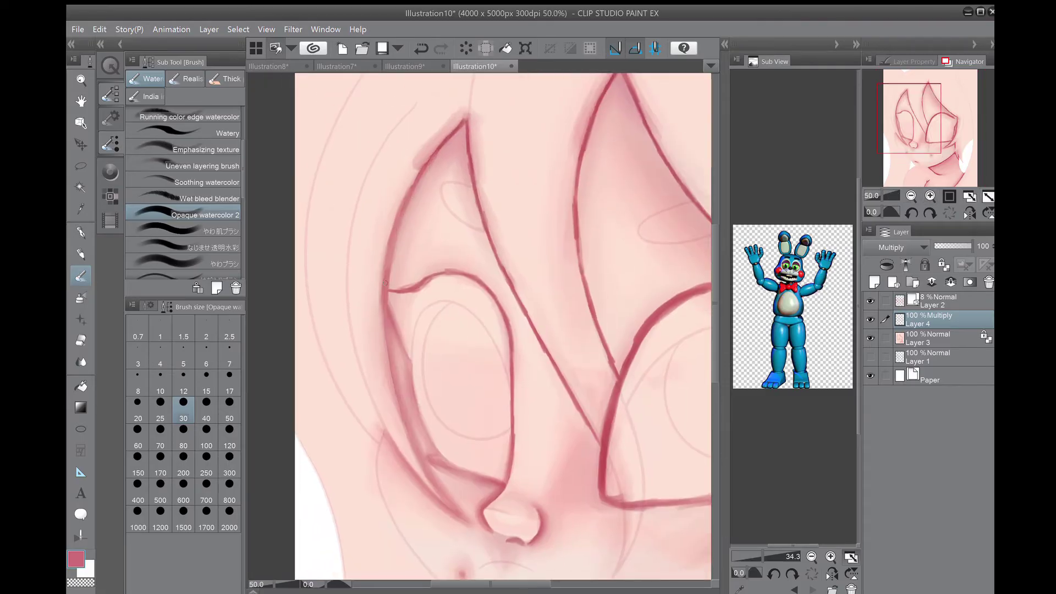
drag(468, 126, 500, 263)
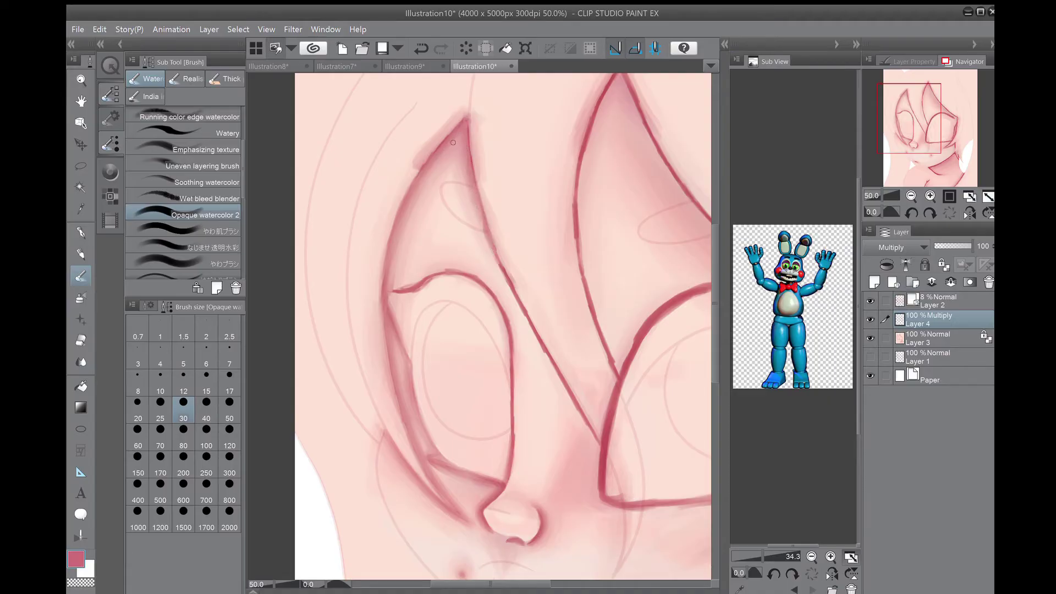
key(ctrl+0)
key(ctrl+plus)
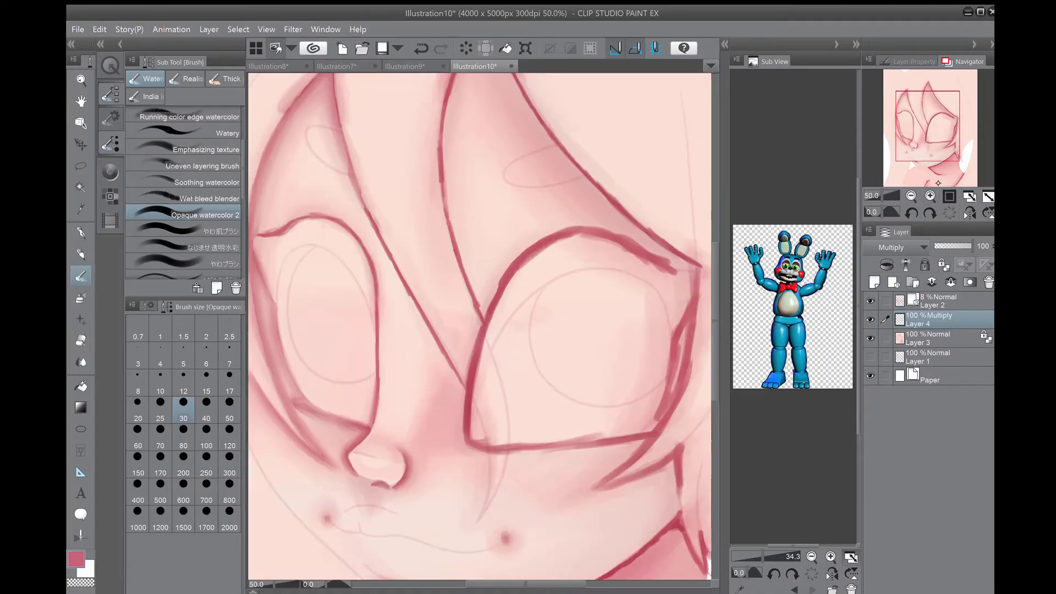
drag(467, 316, 549, 462)
key(ctrl+plus)
Step: Soften the left eye's inner contour and upper lid, flipping and rotating the canvas for the strokes
mouse_move(572, 242)
mouse_down()
mouse_move(561, 517)
mouse_move(567, 317)
mouse_up()
key(h)
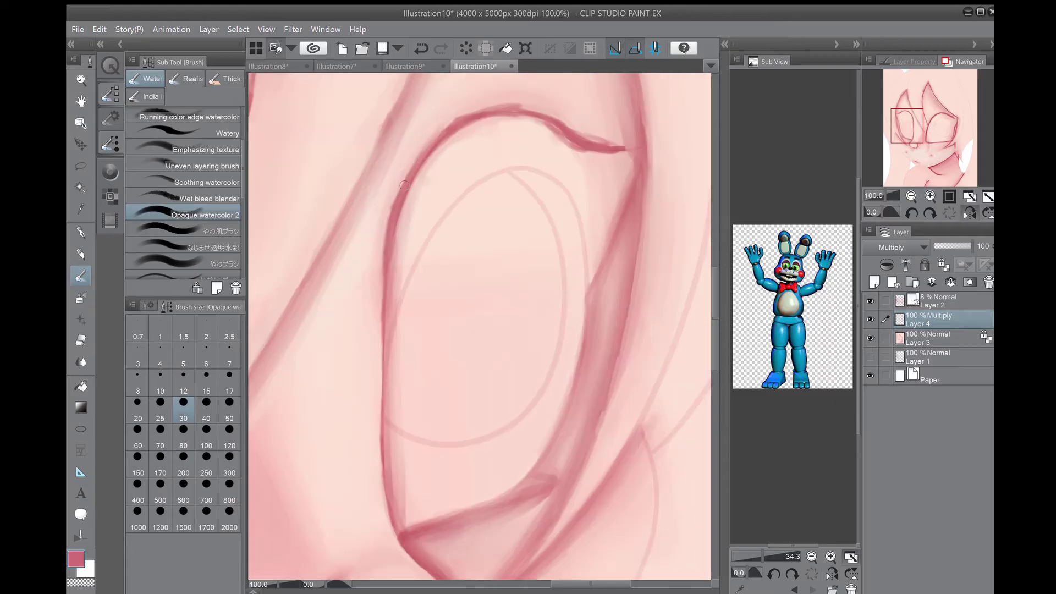
key(minus)
key(minus)
drag(418, 275, 533, 244)
mouse_move(467, 269)
mouse_down()
mouse_move(385, 325)
mouse_move(524, 242)
mouse_up()
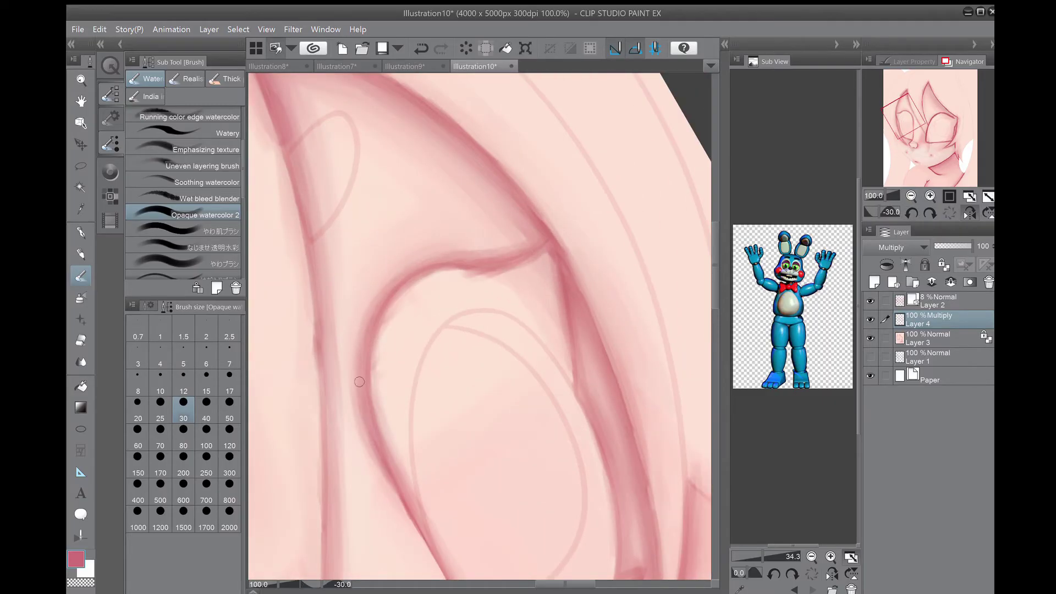
Step: Straighten the canvas and soften both edges of the larger hair gap down from its peak
key(asciicircum)
key(asciicircum)
mouse_move(434, 160)
mouse_down()
mouse_move(390, 275)
mouse_move(372, 465)
mouse_up()
drag(410, 236, 369, 468)
drag(368, 363, 386, 550)
drag(429, 157, 397, 238)
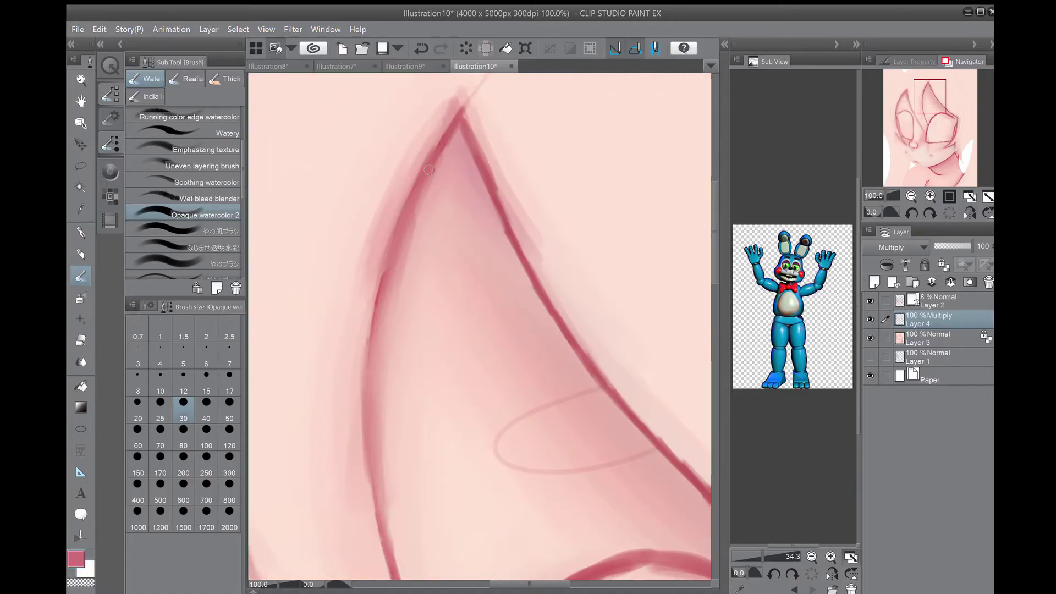
drag(462, 126, 605, 396)
drag(454, 112, 655, 445)
drag(611, 407, 690, 481)
drag(416, 228, 142, 108)
Step: Blend the right eye's outer contour and the pointed hair ends below it into soft shadows
mouse_move(391, 352)
mouse_down()
mouse_move(520, 465)
mouse_move(511, 440)
mouse_move(591, 509)
mouse_up()
drag(493, 421, 605, 507)
drag(445, 414, 451, 155)
mouse_move(528, 203)
mouse_down()
mouse_move(627, 257)
mouse_move(605, 394)
mouse_up()
drag(440, 550, 539, 256)
mouse_move(594, 431)
mouse_down()
mouse_move(512, 512)
mouse_move(605, 499)
mouse_move(635, 470)
mouse_move(657, 495)
mouse_move(641, 488)
mouse_up()
mouse_move(566, 447)
mouse_down()
mouse_move(633, 365)
mouse_move(601, 403)
mouse_move(658, 309)
mouse_move(677, 165)
mouse_move(638, 248)
mouse_move(627, 358)
mouse_move(673, 238)
mouse_up()
key(bracketright)
key(bracketright)
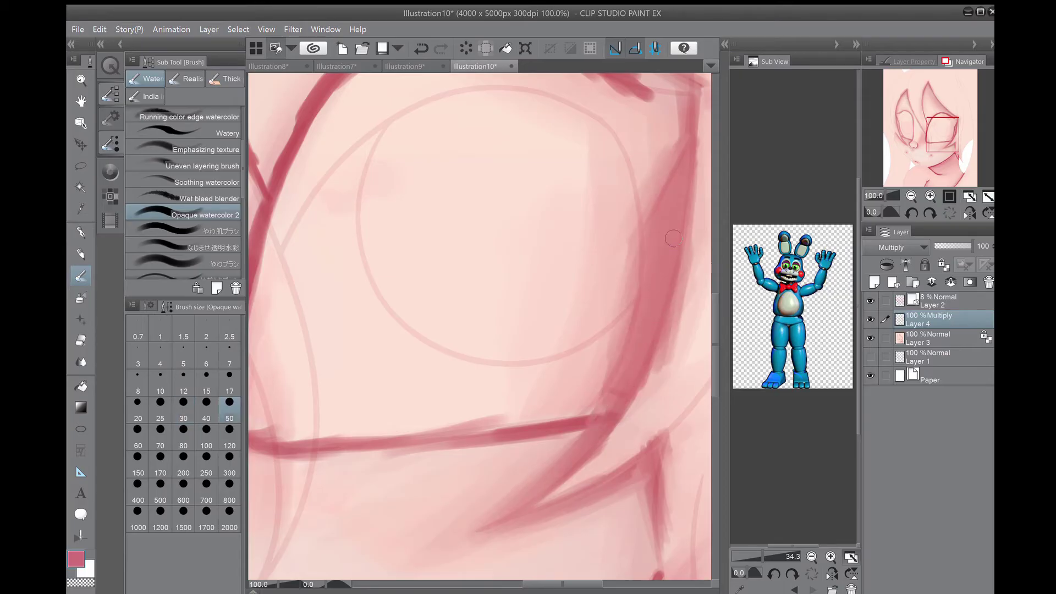
Step: Blend the right eye's upper lid line into the surrounding skin with brush sizes 30 and 50
key(bracketleft)
key(bracketleft)
mouse_move(308, 143)
mouse_down()
mouse_move(418, 341)
mouse_move(467, 248)
mouse_move(495, 222)
mouse_move(407, 308)
mouse_move(550, 165)
mouse_up()
drag(660, 124, 585, 117)
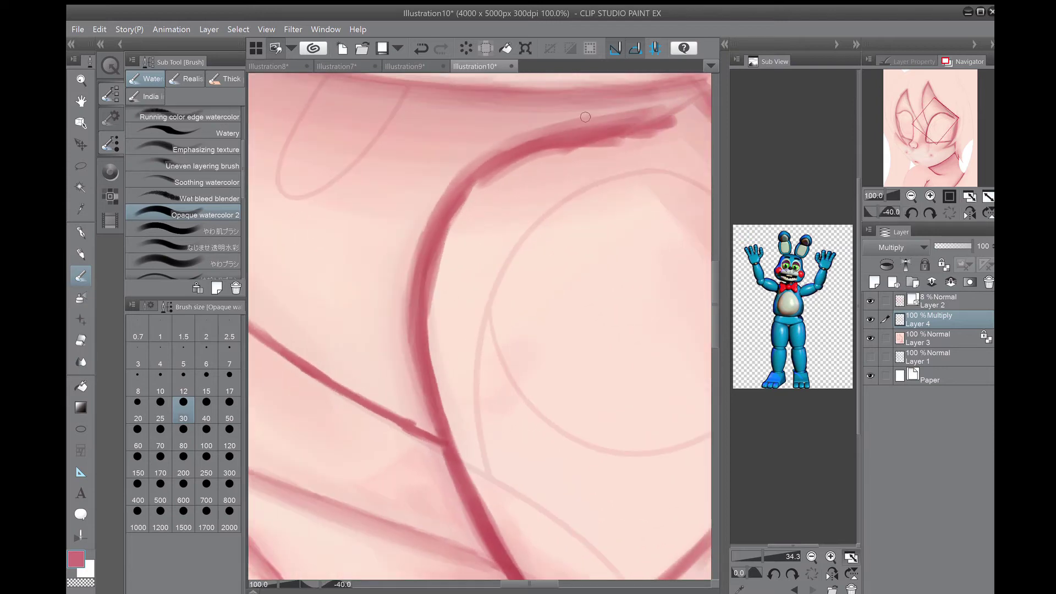
key(bracketright)
key(bracketright)
mouse_move(410, 352)
mouse_down()
mouse_move(605, 130)
mouse_move(436, 302)
mouse_move(522, 165)
mouse_move(419, 223)
mouse_move(405, 361)
mouse_move(444, 241)
mouse_up()
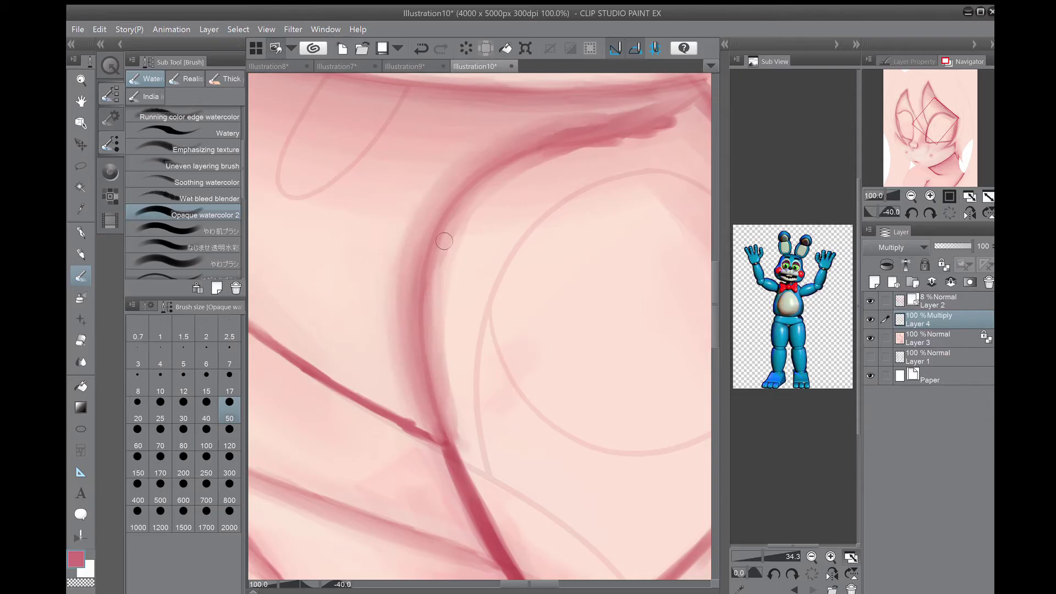
Step: Reset the canvas rotation and soften the larger hair gap's left edge above the right eye at brush size 30
key(at)
key(bracketleft)
key(bracketleft)
mouse_move(380, 396)
mouse_down()
mouse_move(297, 170)
mouse_move(356, 304)
mouse_up()
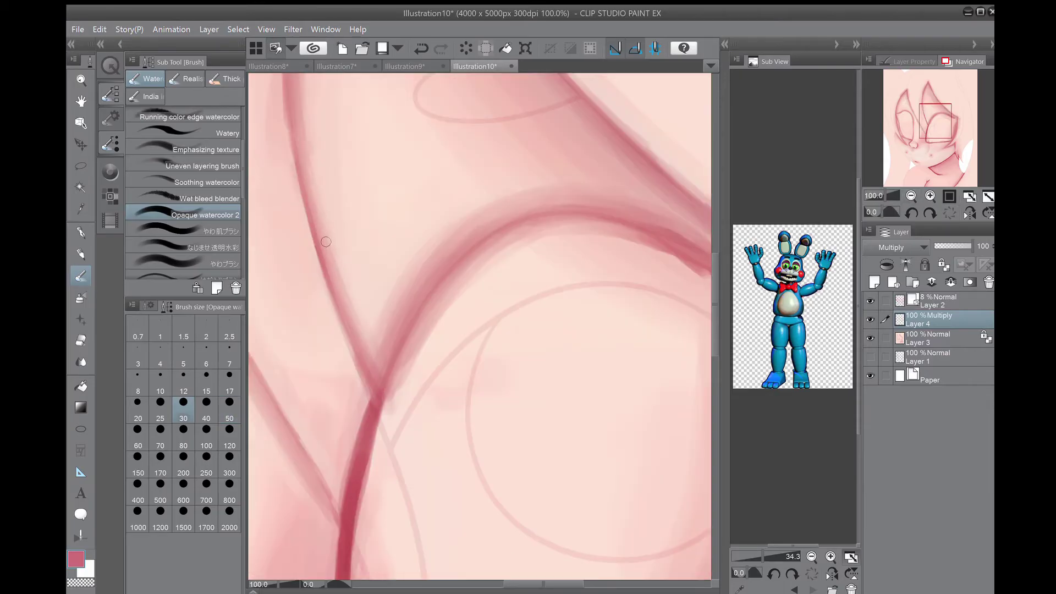
drag(316, 189, 473, 33)
Step: Soften the right eye's inner corner and lower lid line with the canvas slightly rotated
drag(504, 410, 512, 308)
drag(500, 421, 494, 418)
mouse_move(569, 416)
mouse_down()
mouse_move(597, 427)
mouse_move(682, 425)
mouse_up()
key(minus)
mouse_move(467, 385)
mouse_down()
mouse_move(655, 315)
mouse_move(527, 367)
mouse_up()
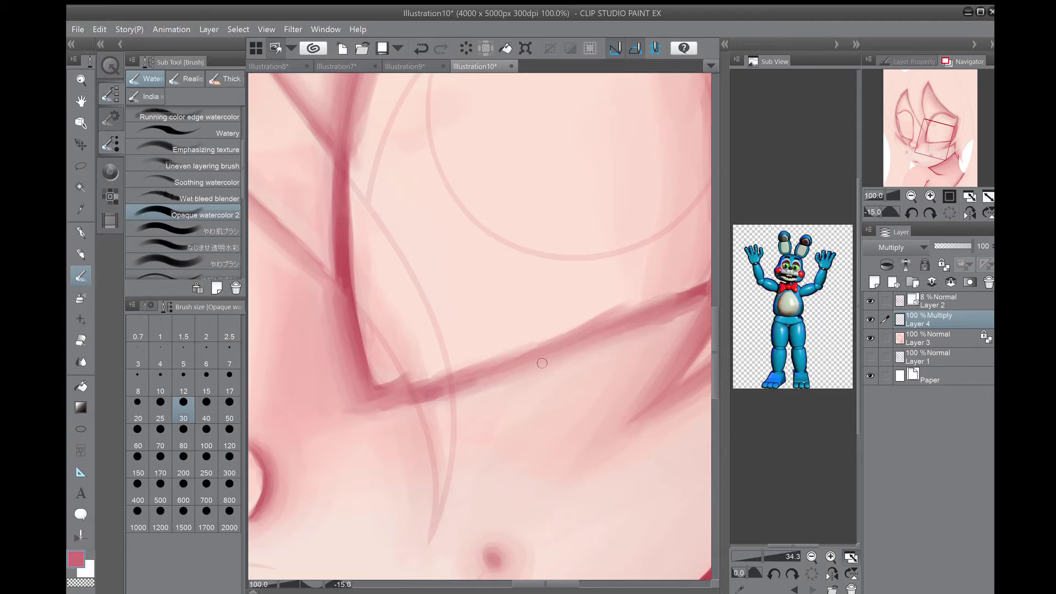
Step: Reset the canvas rotation and soften the jawline up to the hair tips beside the neck at brush size 30
key(equal)
drag(337, 358, 236, 294)
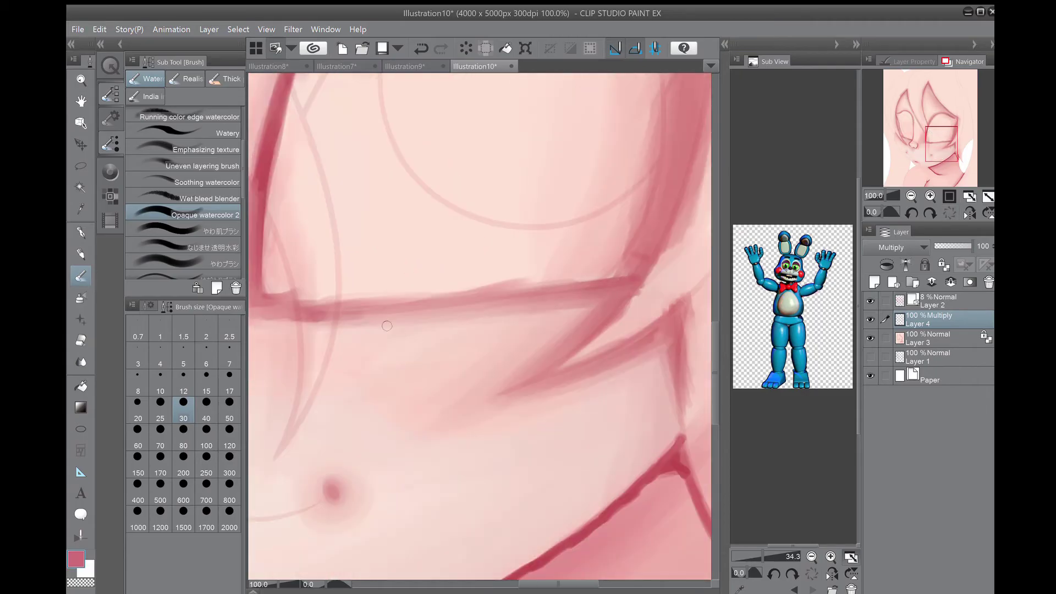
mouse_move(684, 413)
mouse_down()
mouse_move(643, 325)
mouse_move(529, 392)
mouse_up()
drag(941, 142, 946, 155)
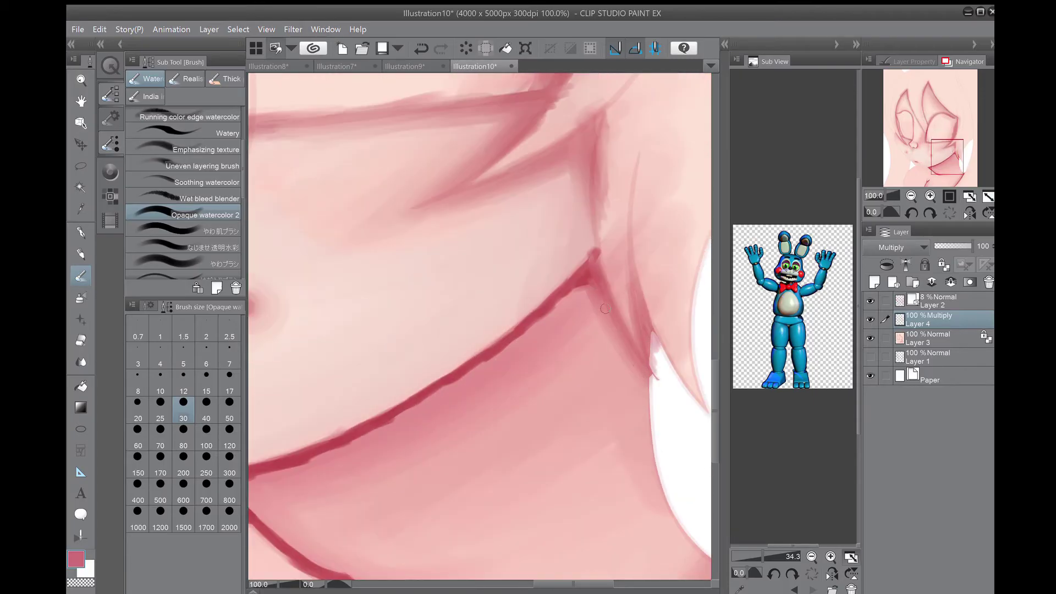
mouse_move(357, 435)
mouse_down()
mouse_move(495, 358)
mouse_move(591, 270)
mouse_move(599, 277)
mouse_up()
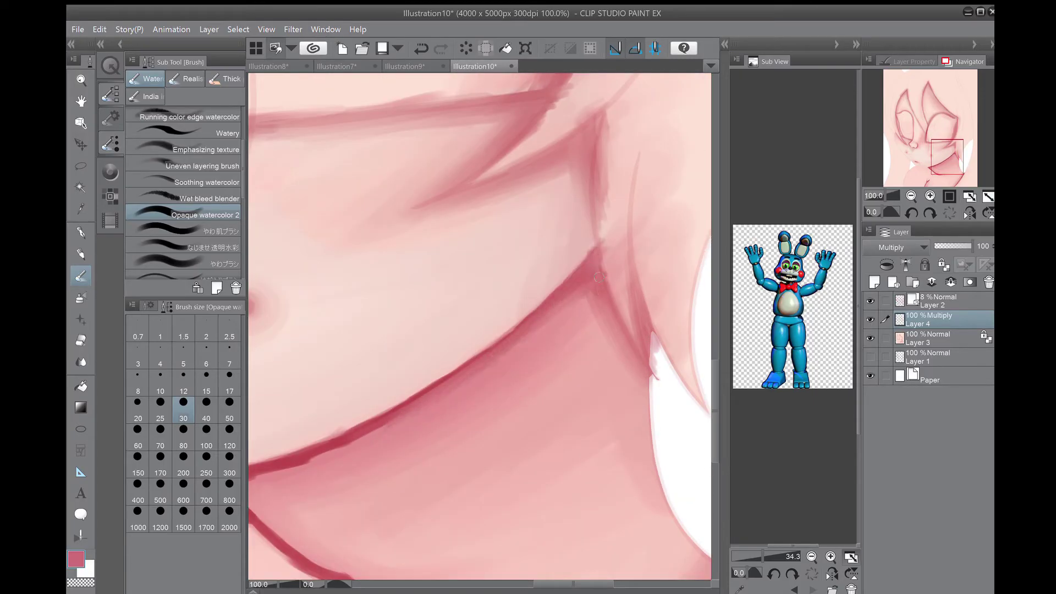
scroll(366, 421, down, 1)
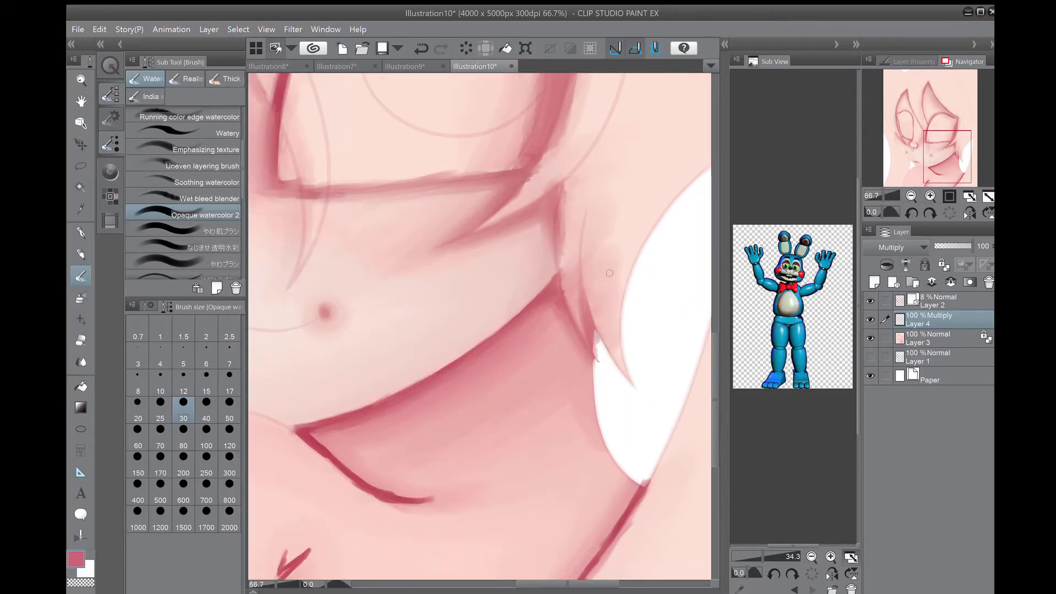
Step: Rotate the canvas 30 degrees to blend the curved shoulder line below the jaw into the neck shadow, and restore the rotation
drag(609, 273, 769, 243)
key(^)
key(^)
drag(497, 509, 428, 394)
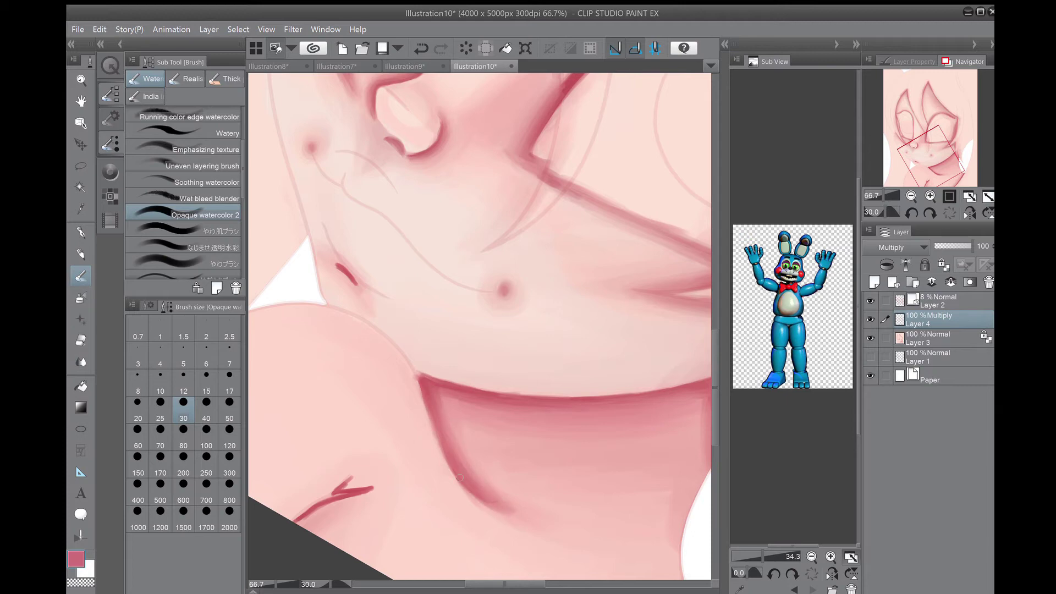
key(minus)
key(minus)
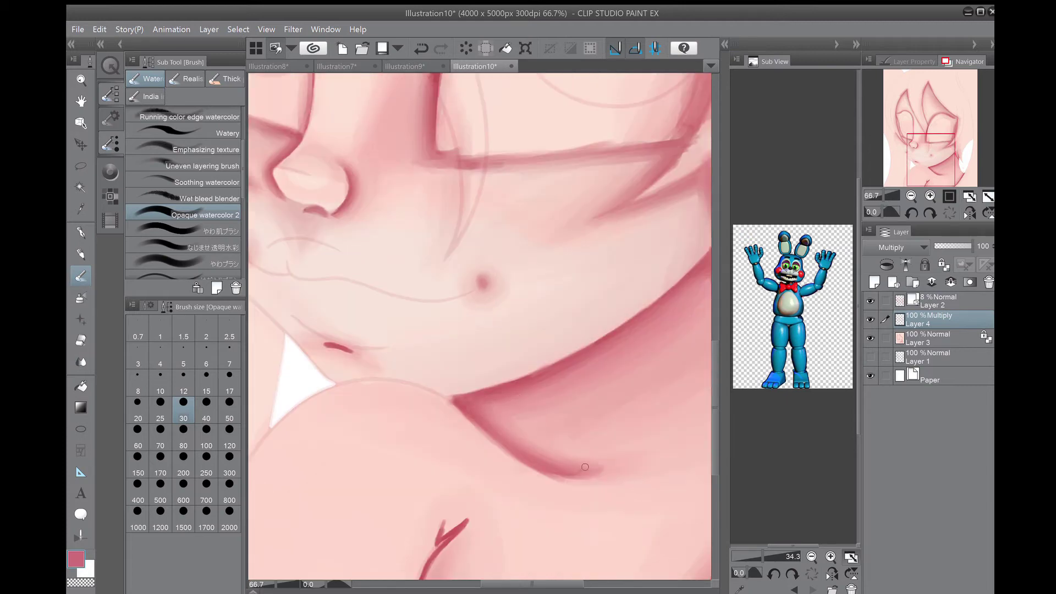
Step: Soften the shoulder crease and the short dark line below the mouth, and reset the canvas rotation
scroll(584, 467, up, 2)
mouse_move(558, 514)
mouse_down()
mouse_move(649, 393)
mouse_move(593, 436)
mouse_up()
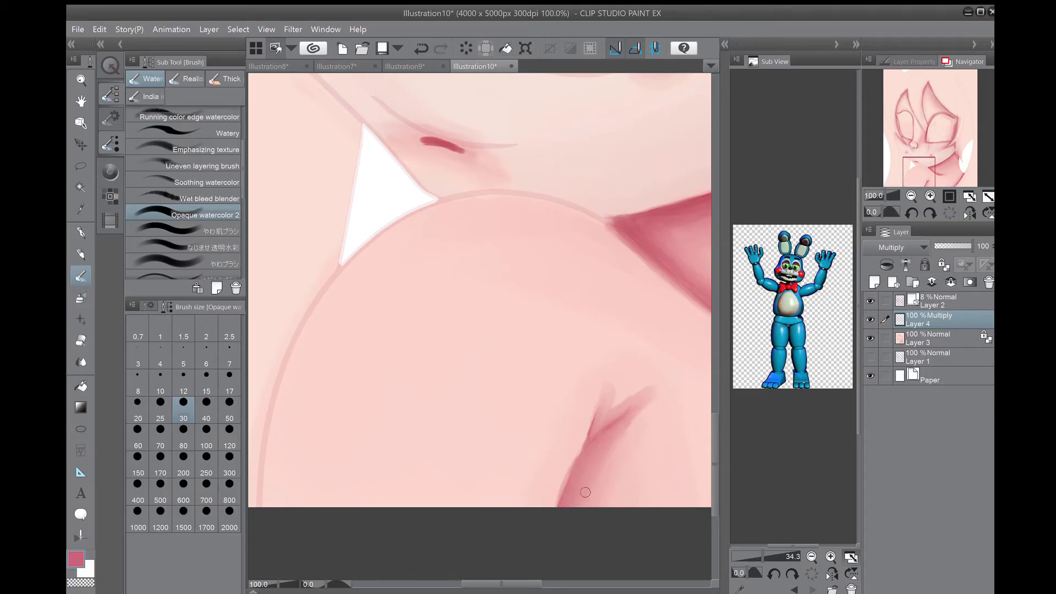
drag(568, 503, 467, 330)
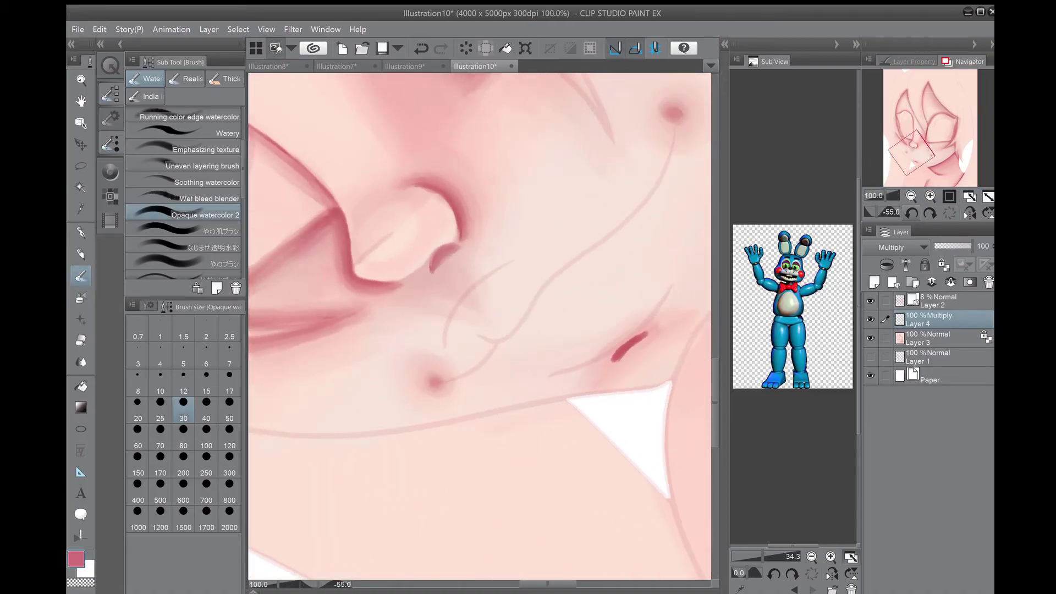
drag(617, 356, 616, 367)
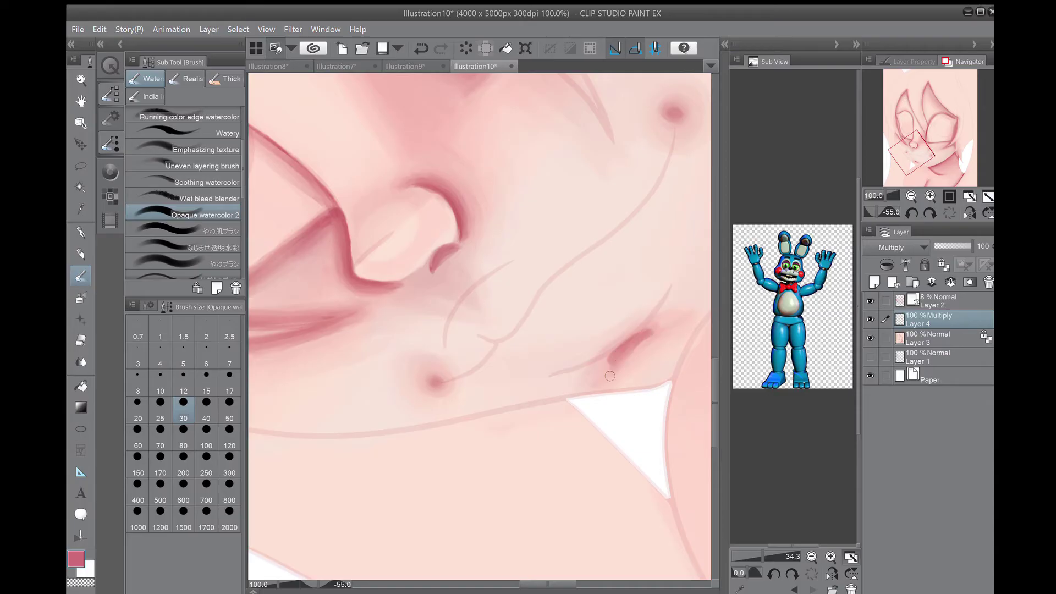
click(950, 213)
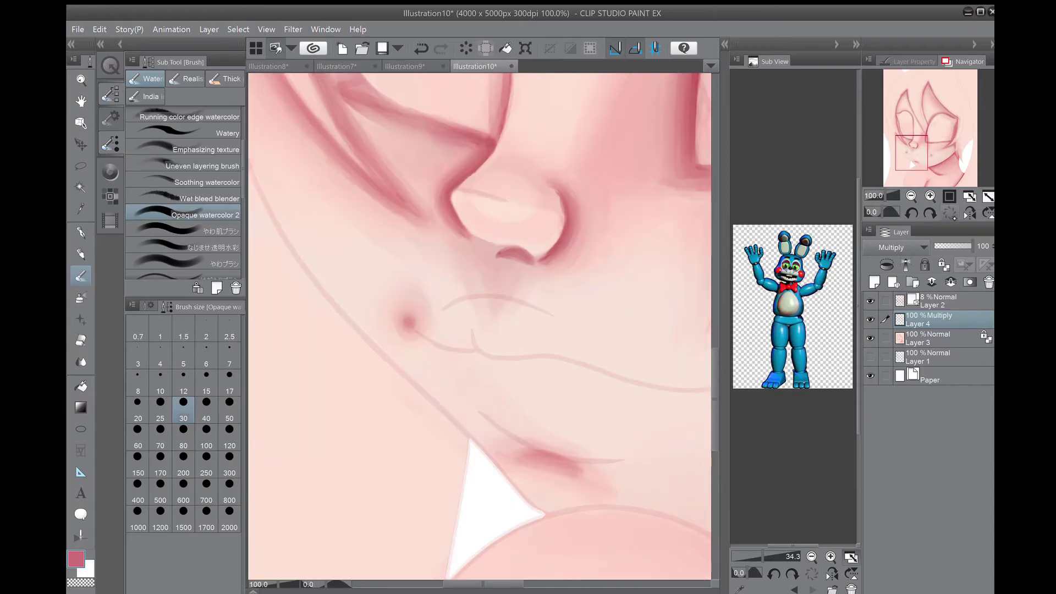
scroll(539, 446, down, 4)
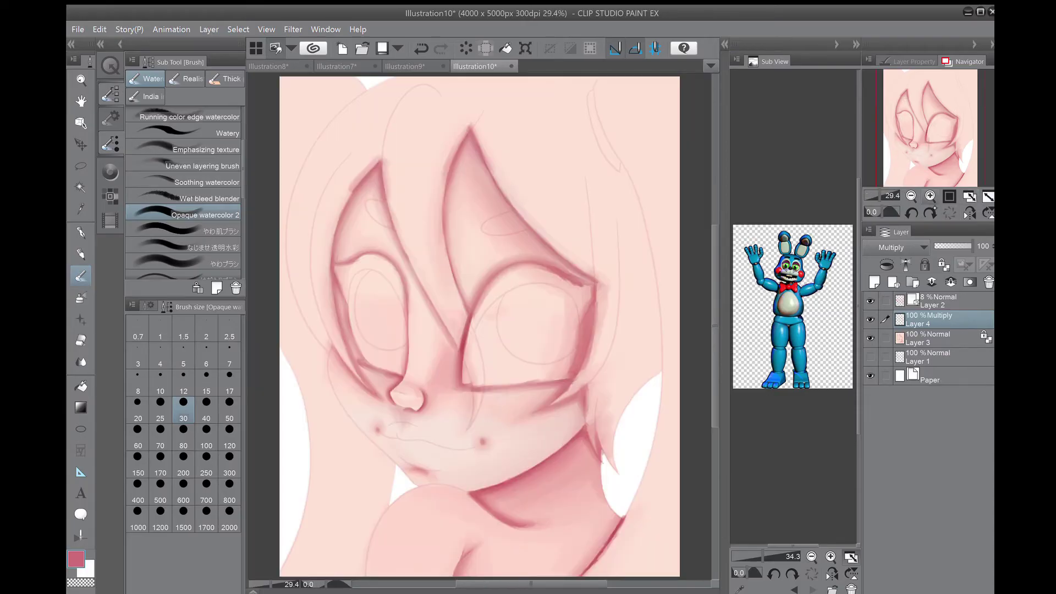
Step: Blend the diagonal body edge line below the white gap beside the neck into the surrounding skin
scroll(558, 478, up, 3)
drag(589, 422, 629, 364)
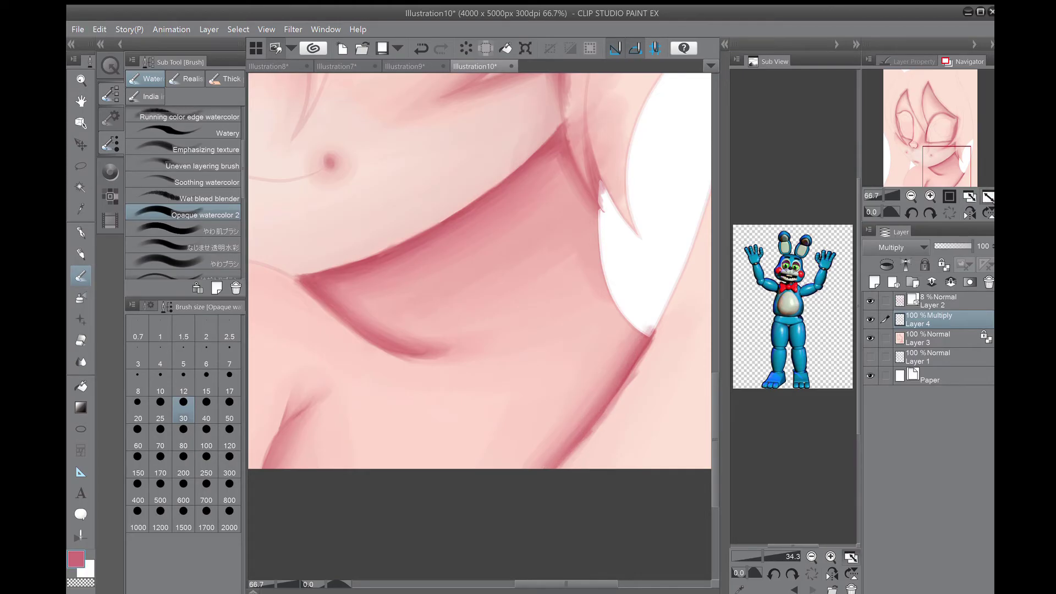
scroll(479, 275, down, 4)
Step: Set the multiply line layer's opacity to 77% and try merging it into the skin layer
drag(970, 246, 963, 246)
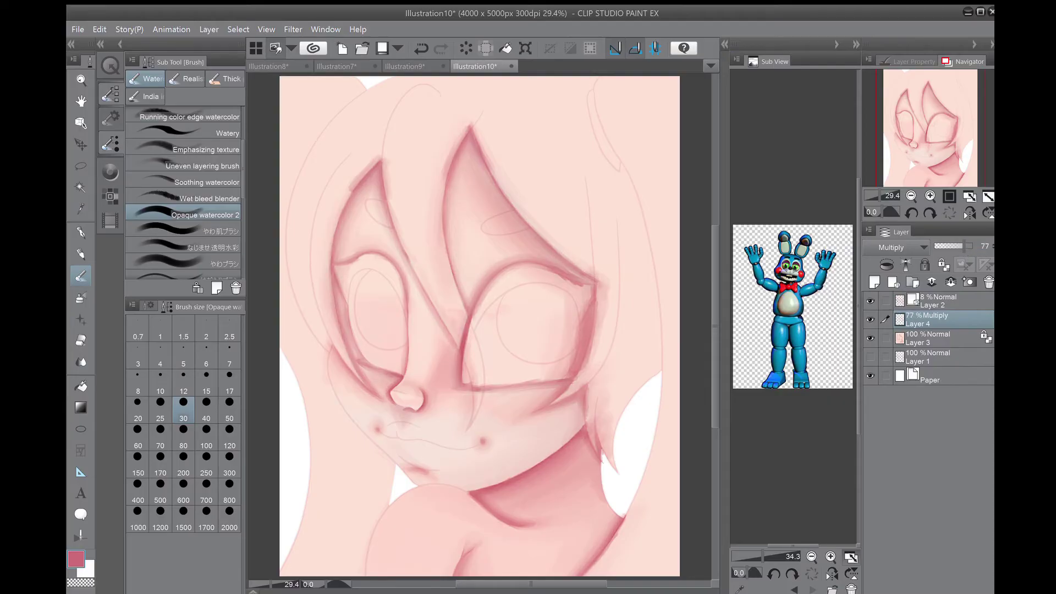
key(ctrl+e)
key(ctrl+z)
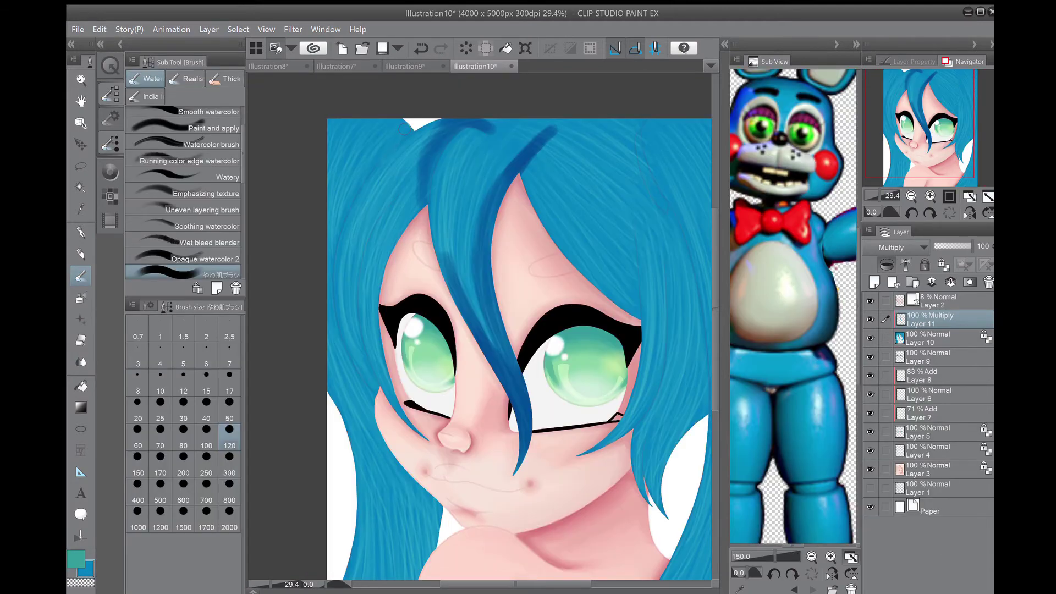
Step: Paint darker blue shading on the left hair strands of the multiply layer at brush size 120
drag(405, 128, 352, 330)
mouse_move(358, 385)
mouse_down()
mouse_move(426, 293)
mouse_move(418, 495)
mouse_move(481, 440)
mouse_move(435, 330)
mouse_up()
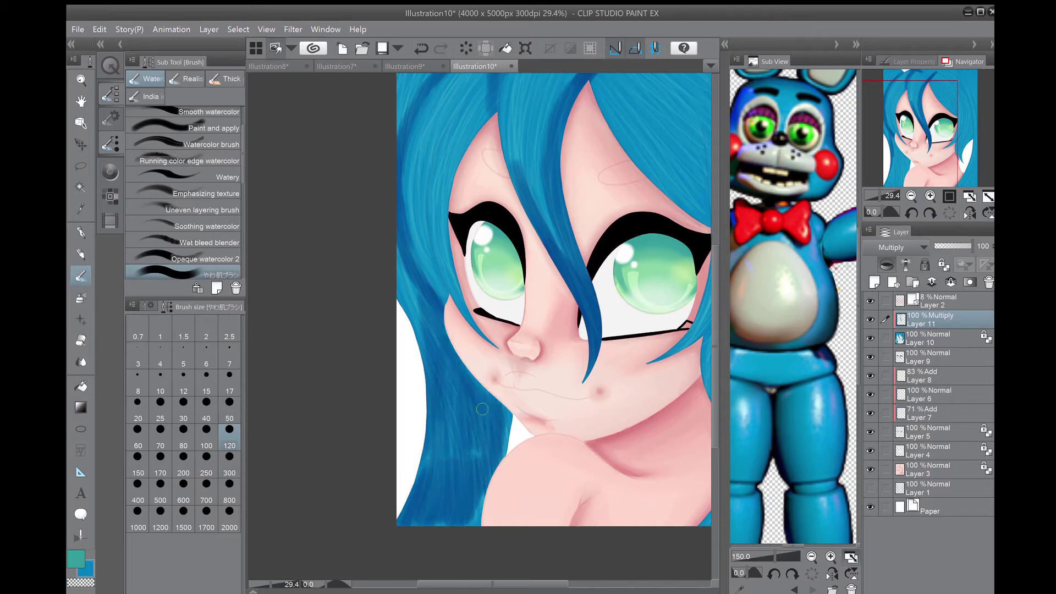
drag(440, 385, 424, 512)
drag(473, 434, 432, 495)
Step: Paint dark blue shadow strokes down the hair strands beside and above the right eye
mouse_move(592, 232)
mouse_down()
mouse_move(548, 440)
mouse_move(599, 313)
mouse_move(592, 341)
mouse_up()
drag(575, 288, 504, 415)
drag(574, 192, 553, 317)
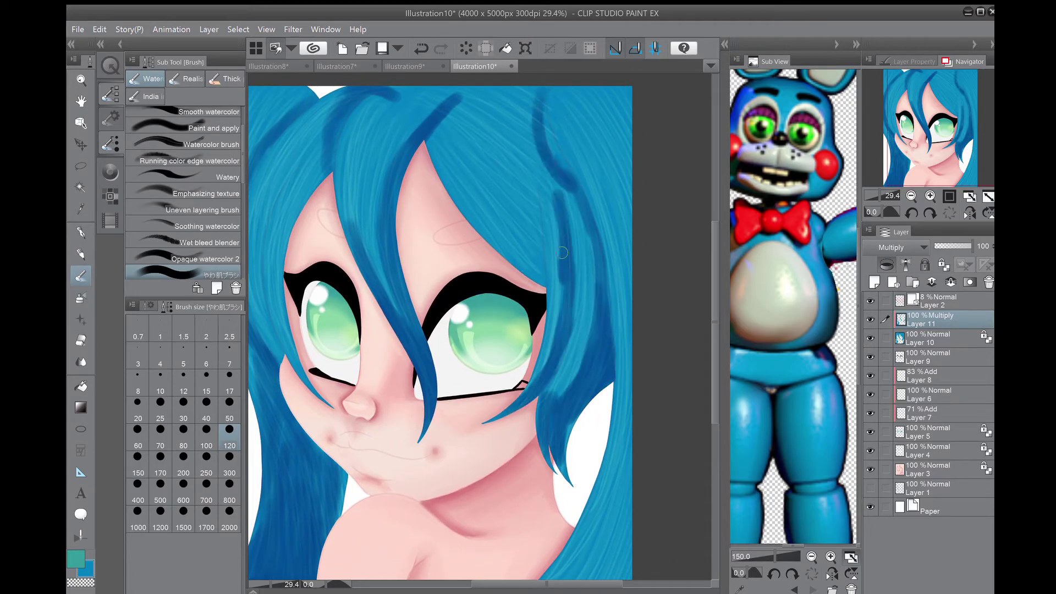
drag(570, 247, 536, 374)
Step: Shade the fringe edge above the right eye in darker blue along the forehead gap
drag(437, 127, 485, 208)
drag(443, 152, 528, 254)
drag(542, 159, 529, 282)
drag(427, 135, 469, 212)
mouse_move(443, 160)
mouse_down()
mouse_move(541, 273)
mouse_move(506, 212)
mouse_up()
Step: Darken the lower lengths of the right-side hair and ponytail with long blue shading strokes
mouse_move(603, 401)
mouse_down()
mouse_move(536, 517)
mouse_move(544, 498)
mouse_up()
mouse_move(606, 165)
mouse_down()
mouse_move(605, 402)
mouse_move(528, 525)
mouse_up()
mouse_move(600, 501)
mouse_down()
mouse_move(560, 503)
mouse_move(648, 557)
mouse_up()
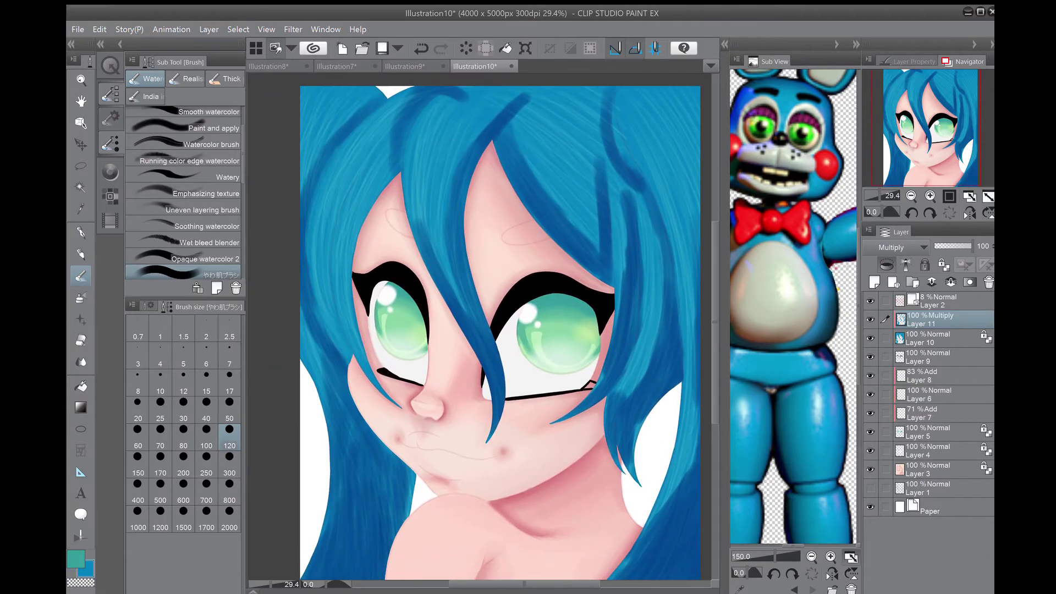
Step: Blur the fringe shading at size 600 and paint more dark blue shading on the strand beside the left eye
key(j)
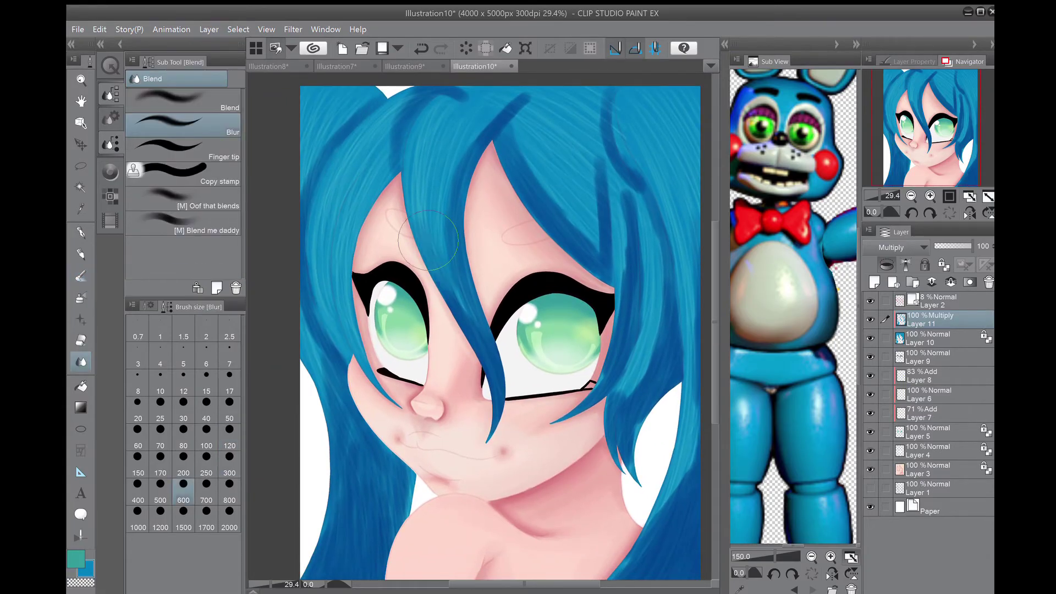
drag(594, 237, 597, 181)
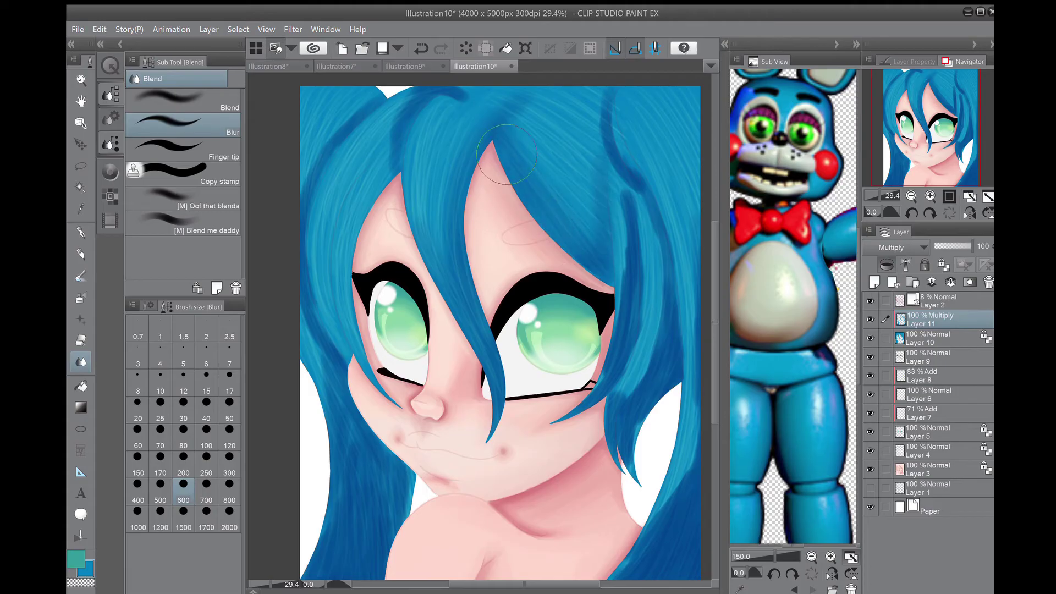
key(b)
drag(340, 236, 338, 314)
drag(385, 165, 341, 380)
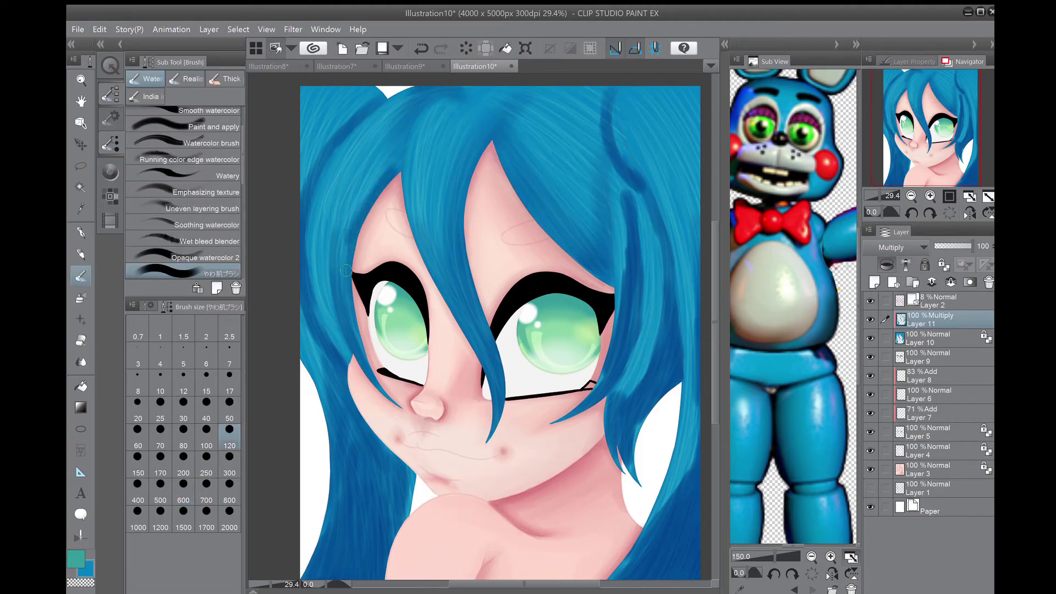
drag(352, 300, 330, 363)
Step: Blur the remaining shadow strokes on both sides of the hair and set the multiply layer's opacity to 81%
key(j)
mouse_move(627, 209)
mouse_down()
mouse_move(624, 341)
mouse_move(606, 369)
mouse_move(615, 387)
mouse_move(669, 295)
mouse_move(666, 376)
mouse_move(635, 395)
mouse_move(565, 240)
mouse_move(602, 205)
mouse_move(597, 408)
mouse_move(645, 429)
mouse_move(604, 144)
mouse_up()
mouse_move(635, 433)
mouse_down()
mouse_move(555, 356)
mouse_move(585, 428)
mouse_up()
scroll(537, 149, up, 3)
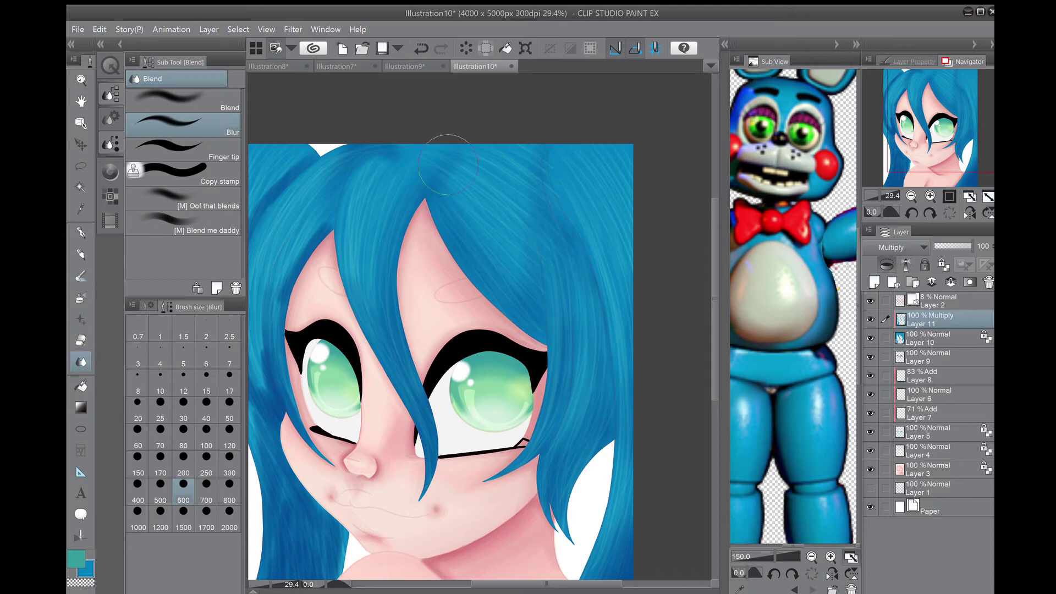
drag(270, 209, 396, 164)
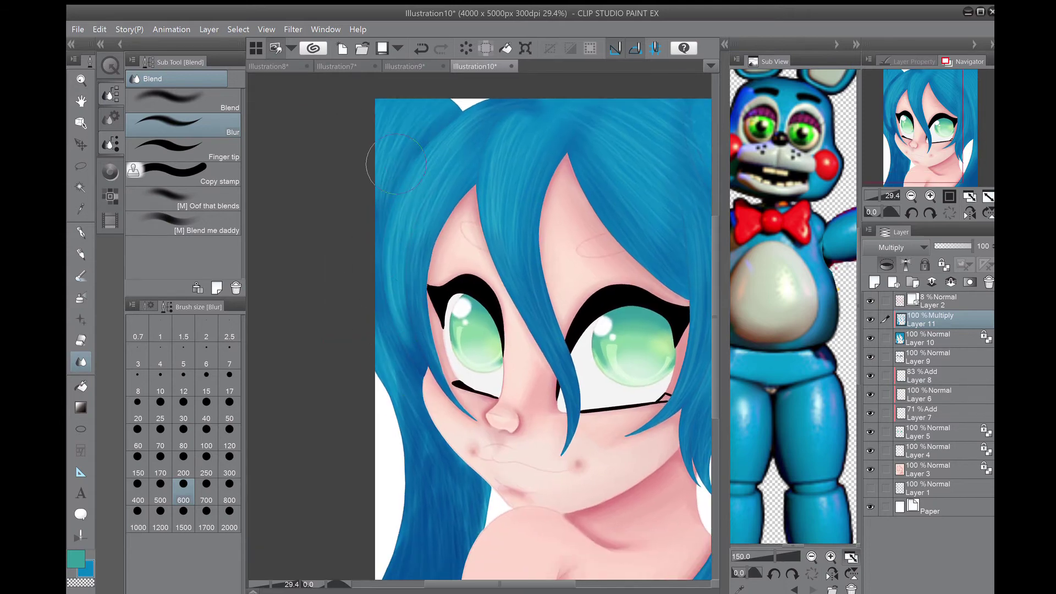
drag(455, 517, 523, 402)
mouse_move(971, 246)
mouse_down()
mouse_move(963, 246)
mouse_move(976, 257)
mouse_up()
key(ctrl+0)
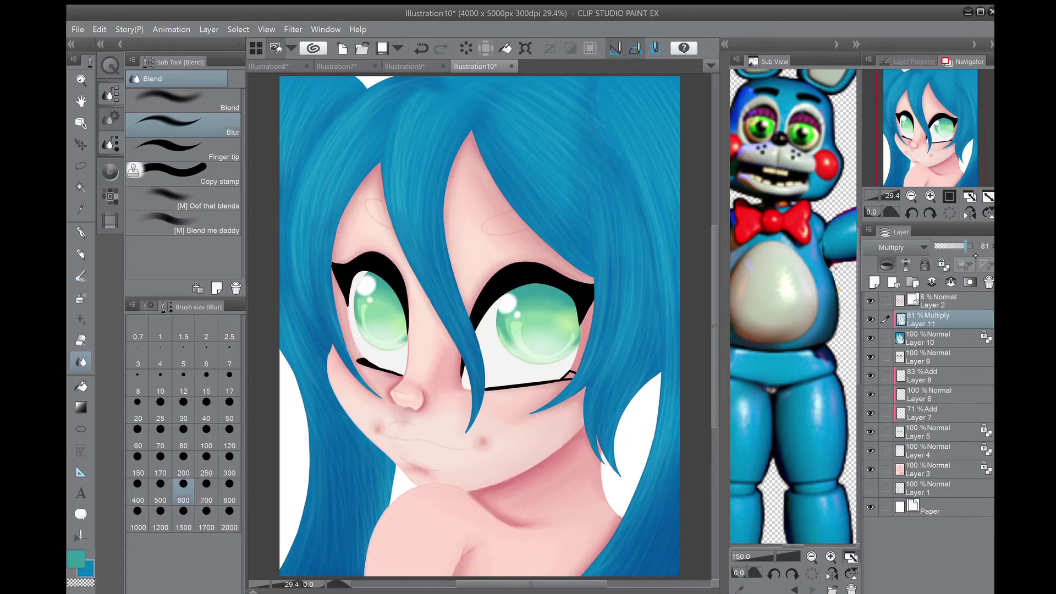
Step: Paint a light cyan highlight band across the upper hair on an Add layer at brush size 120
key(ctrl+z)
key(ctrl+z)
key(ctrl+z)
key(ctrl+z)
key(b)
click(110, 93)
drag(327, 137, 632, 181)
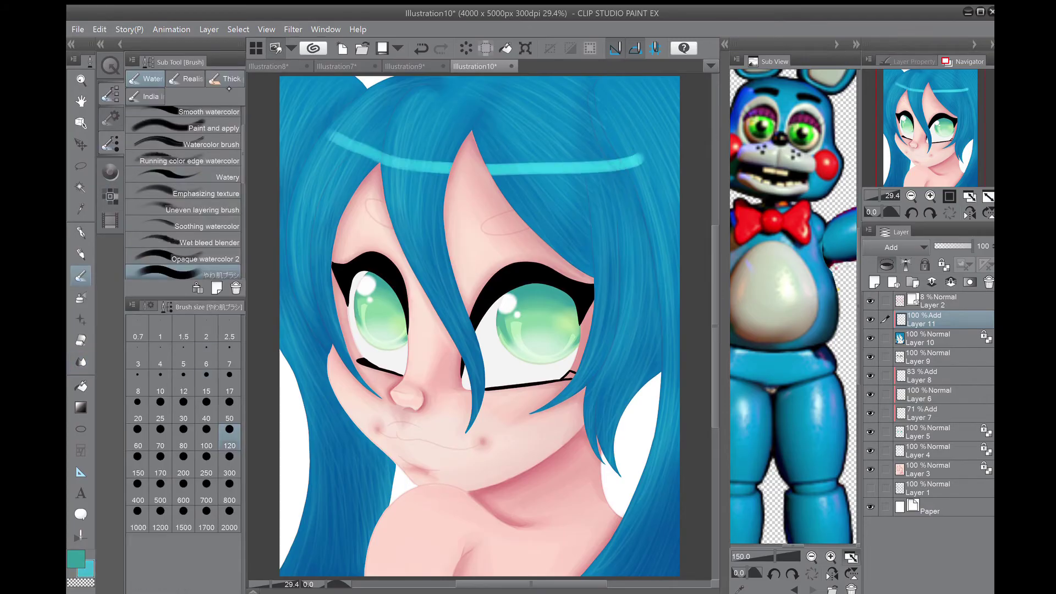
Step: Broaden the light cyan highlight across the left strands and the fringe
click(110, 65)
drag(290, 216, 448, 255)
mouse_move(627, 187)
mouse_down()
mouse_move(536, 212)
mouse_move(391, 220)
mouse_move(308, 165)
mouse_move(330, 157)
mouse_move(299, 227)
mouse_move(446, 171)
mouse_move(418, 253)
mouse_move(339, 153)
mouse_up()
Step: Blur the cyan highlight into the hair and set the Add layer's opacity to 73%
key(j)
mouse_move(498, 192)
mouse_down()
mouse_move(605, 201)
mouse_move(550, 204)
mouse_move(583, 212)
mouse_move(595, 234)
mouse_up()
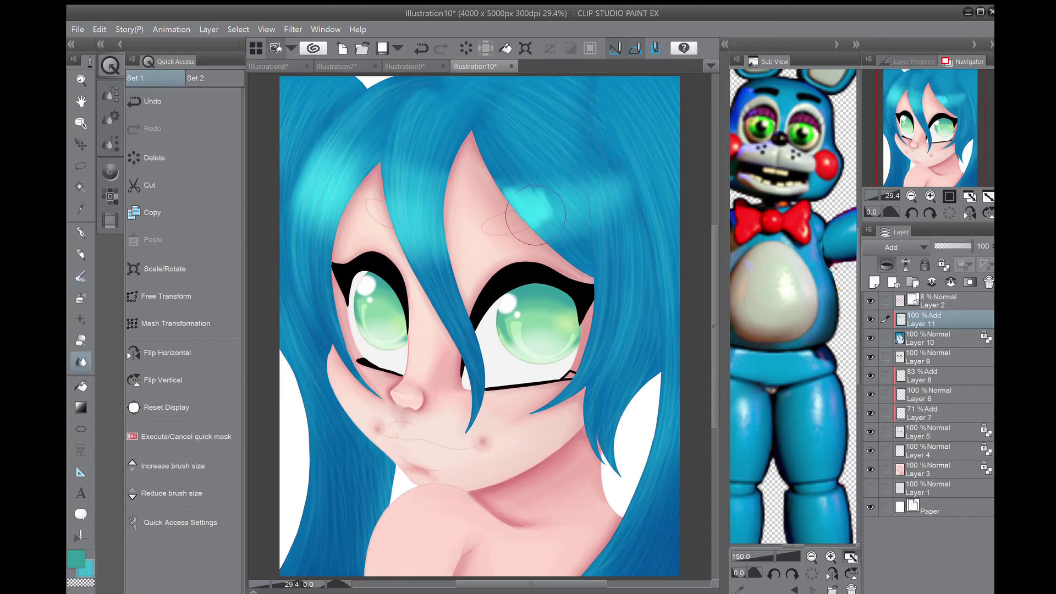
drag(971, 246, 962, 245)
key(b)
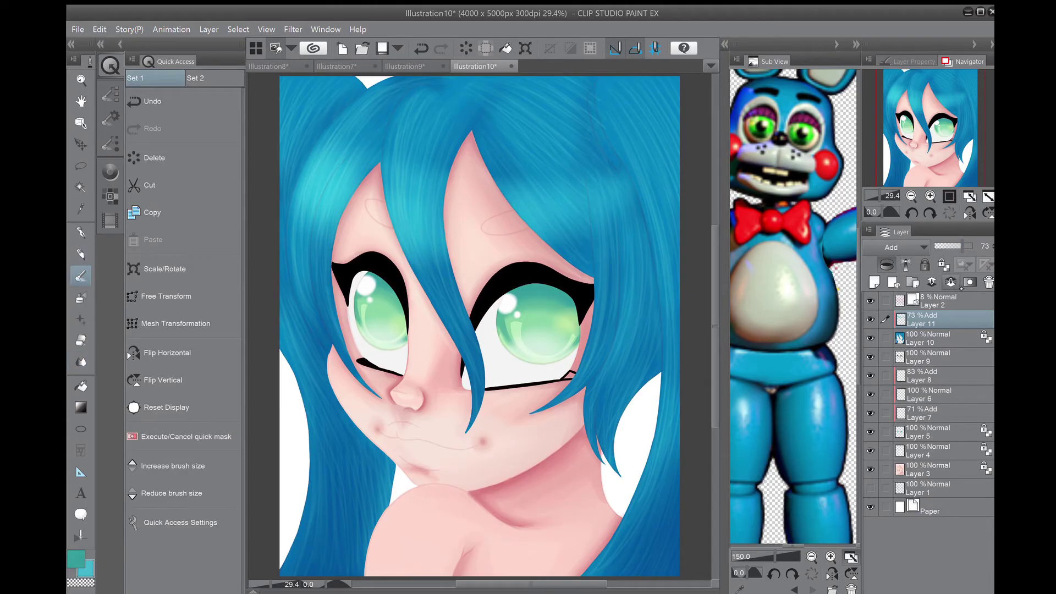
Step: Draw the blue eyebrows with the G-pen on a new Normal layer below the hair layer
key(ctrl+z)
key(ctrl+z)
key(ctrl+z)
key(p)
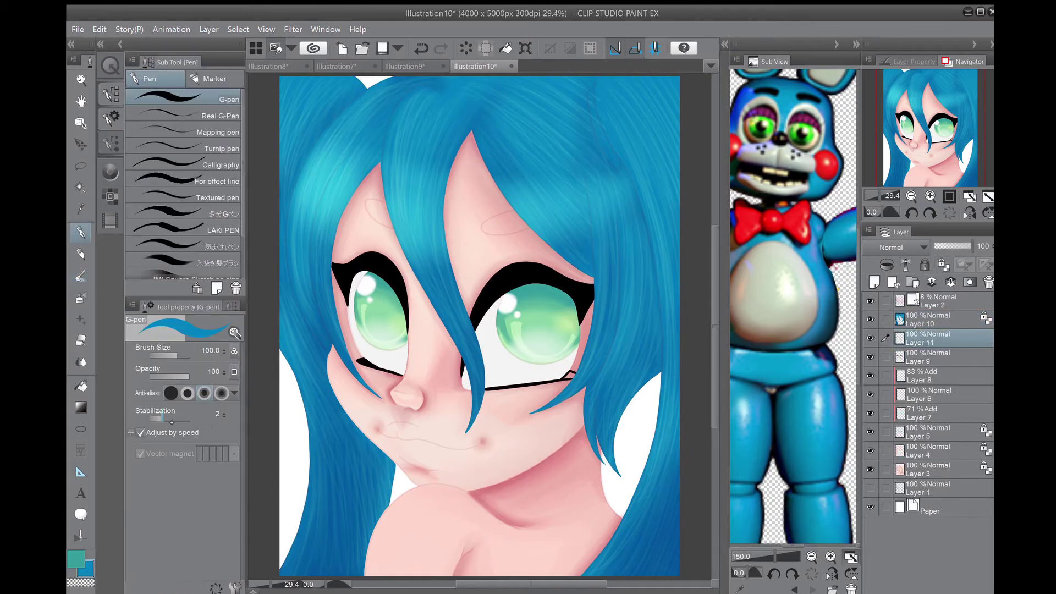
scroll(528, 213, up, 3)
drag(501, 201, 527, 248)
key(ctrl+z)
mouse_move(500, 203)
mouse_down()
mouse_move(485, 256)
mouse_move(544, 238)
mouse_move(552, 220)
mouse_move(488, 288)
mouse_move(495, 235)
mouse_move(530, 251)
mouse_up()
Step: Mirror the view to round off the right eyebrow's shape at pen size 100, and restore the full view
click(167, 352)
click(111, 94)
key(h)
mouse_move(392, 128)
mouse_down()
mouse_move(431, 135)
mouse_move(452, 165)
mouse_move(492, 159)
mouse_up()
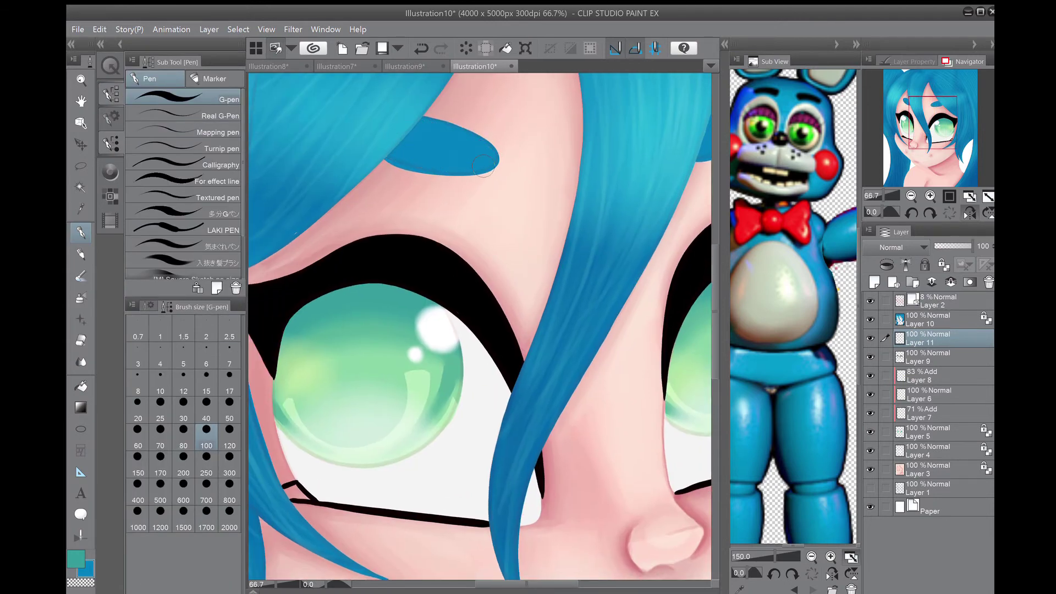
key(ctrl+0)
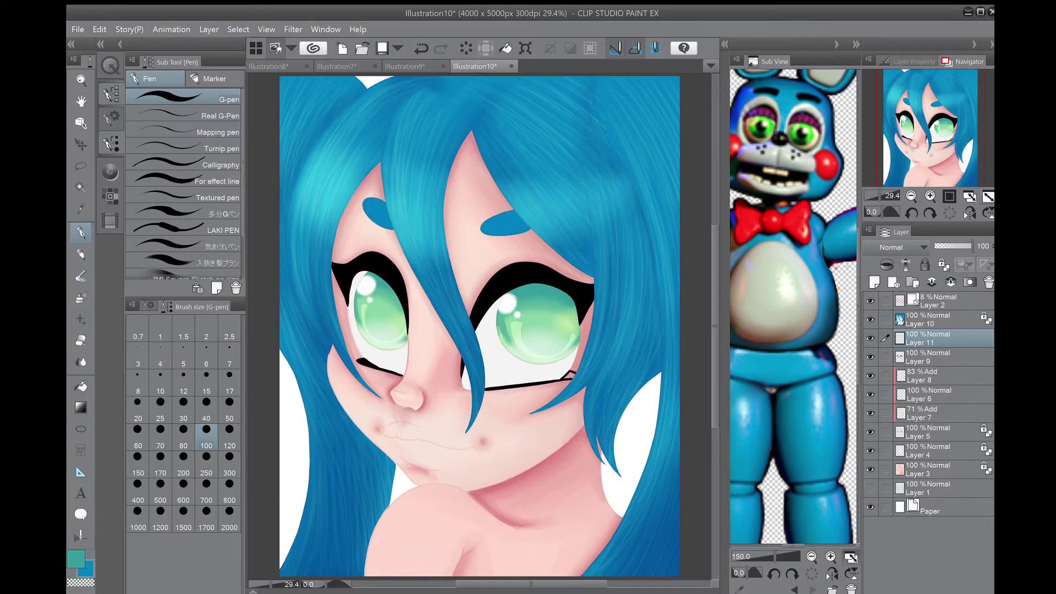
Step: Add a Screen layer above the skin layer and pick a pale skin tone (H 19, S 16, V 100) for the brush
click(879, 462)
key(ctrl+shift+n)
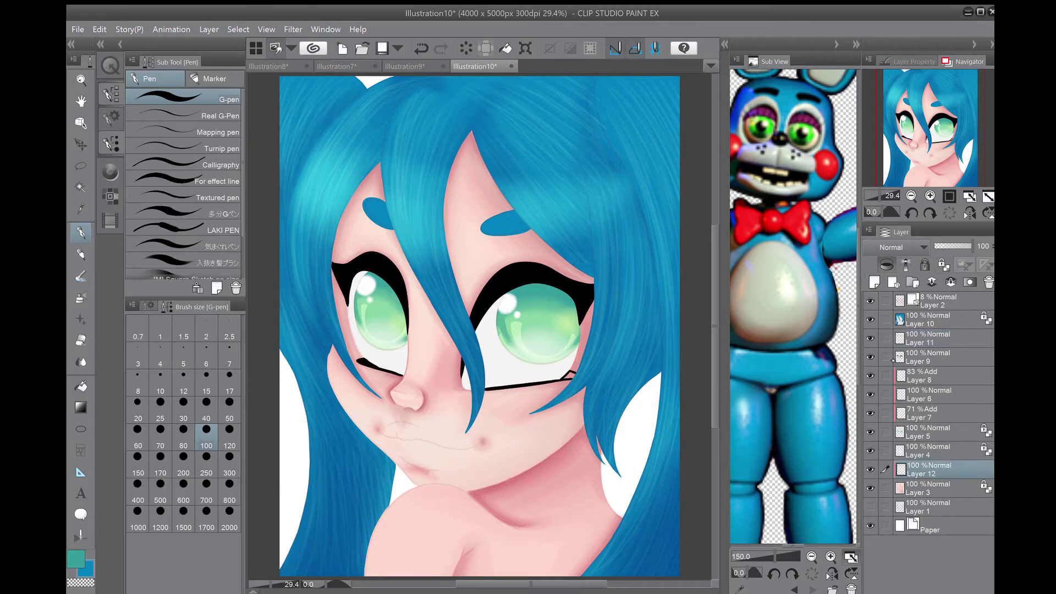
click(110, 172)
key(i)
key(b)
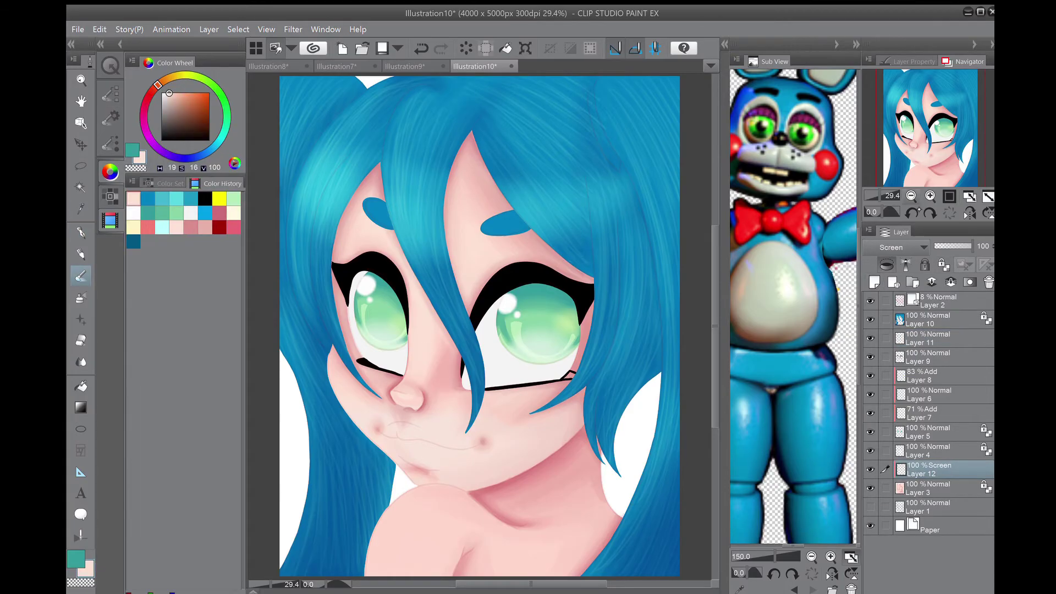
Step: Paint pale highlights on the nose bridge and tip, beside the nose, and below both eyes at brush size 80
scroll(438, 271, up, 3)
key(bracketleft)
key(bracketleft)
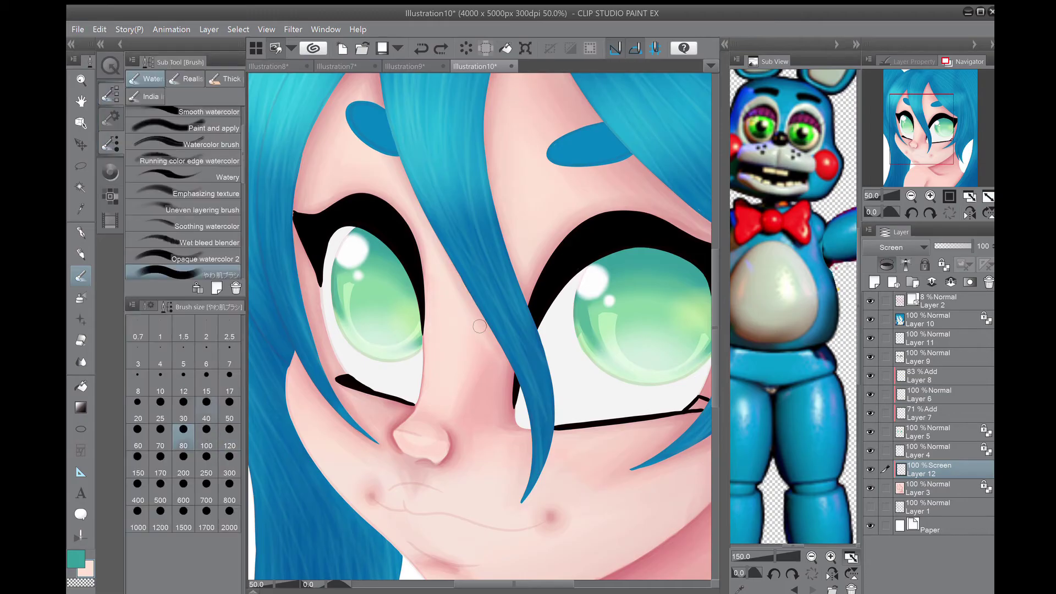
drag(437, 318, 461, 282)
drag(408, 430, 431, 431)
mouse_move(629, 449)
mouse_down()
mouse_move(668, 447)
mouse_move(633, 454)
mouse_up()
mouse_move(515, 355)
mouse_down()
mouse_move(502, 437)
mouse_move(489, 424)
mouse_up()
key(h)
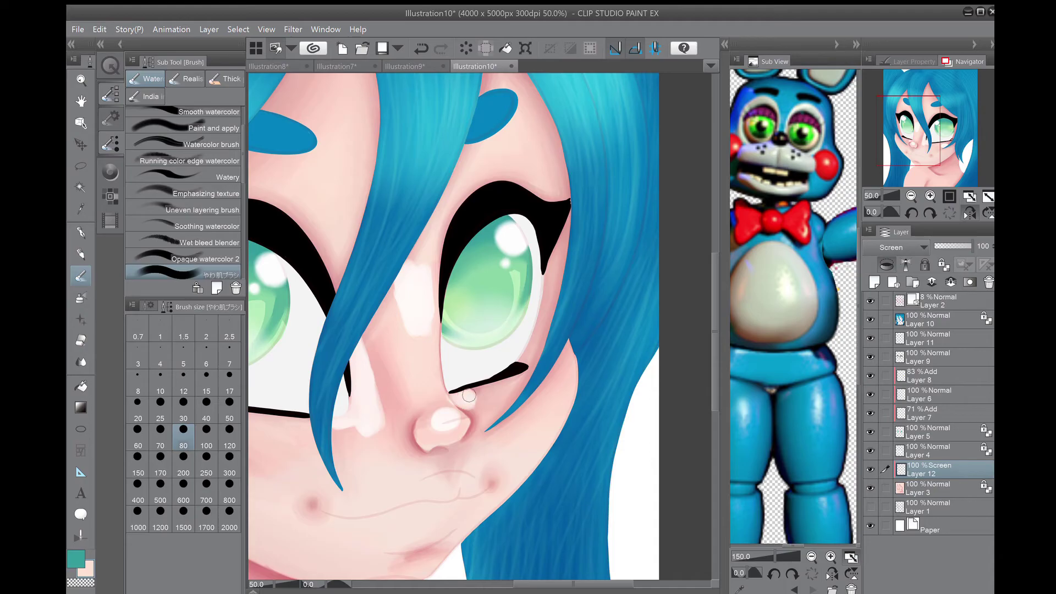
key(q)
key(h)
scroll(455, 395, down, 3)
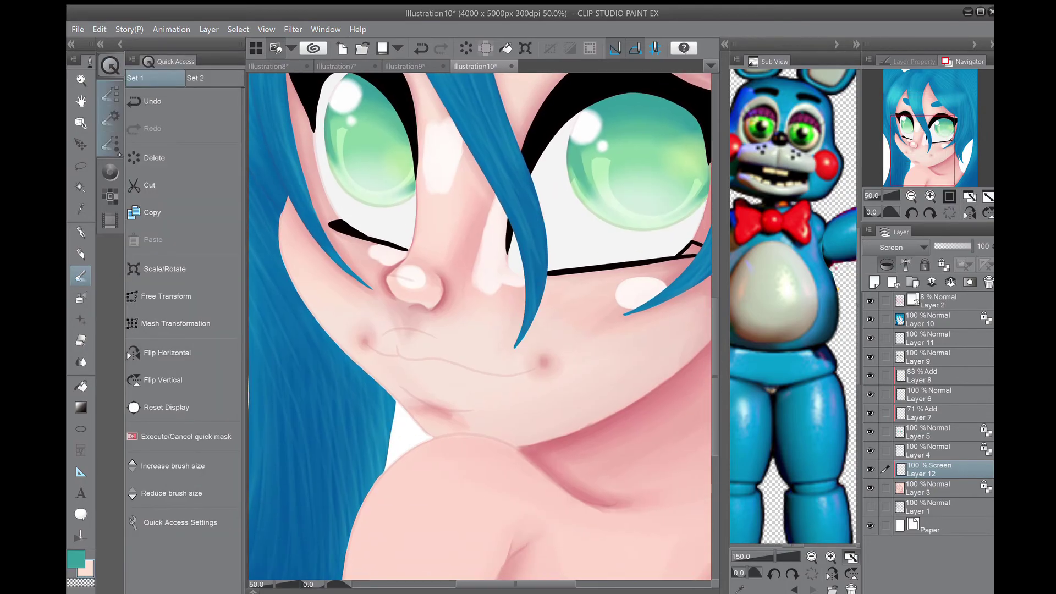
Step: Add fine pale highlights to the lower lip and the nose edges at brush size 17
key(q)
scroll(480, 326, up, 2)
drag(520, 445, 569, 459)
drag(569, 458, 524, 450)
drag(450, 179, 450, 213)
drag(544, 257, 566, 194)
scroll(548, 251, down, 5)
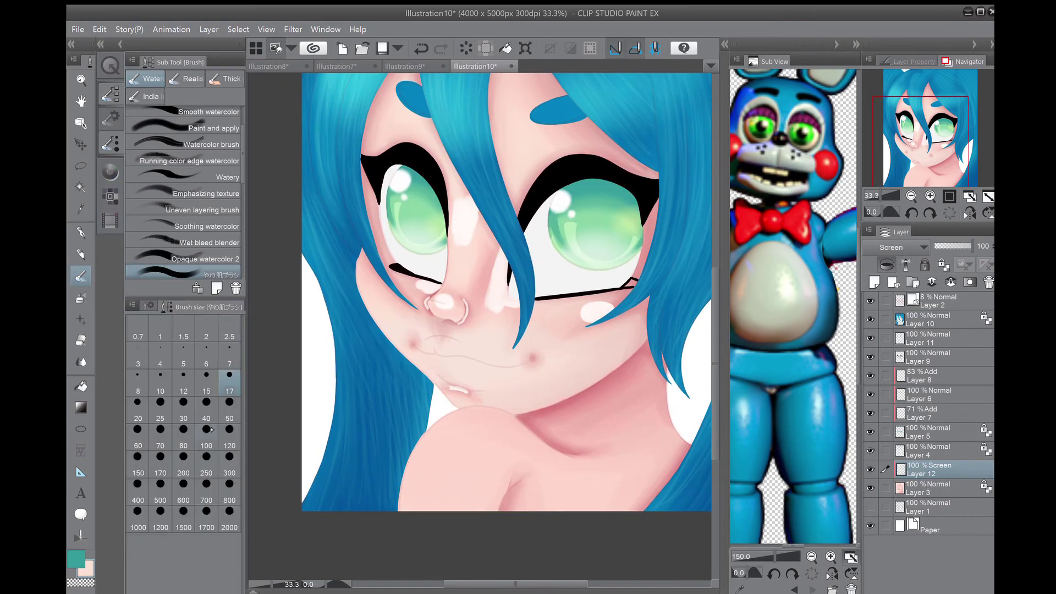
Step: Add a chin highlight at brush size 100, blur the pale face highlights, and set the Screen layer's opacity to 65%
click(206, 429)
mouse_move(443, 432)
mouse_down()
mouse_move(487, 421)
mouse_move(467, 437)
mouse_up()
key(j)
mouse_move(527, 311)
mouse_down()
mouse_move(609, 320)
mouse_move(470, 304)
mouse_move(418, 281)
mouse_move(454, 389)
mouse_move(505, 319)
mouse_move(461, 317)
mouse_up()
mouse_move(454, 415)
mouse_down()
mouse_move(479, 435)
mouse_move(528, 421)
mouse_up()
drag(971, 246, 958, 246)
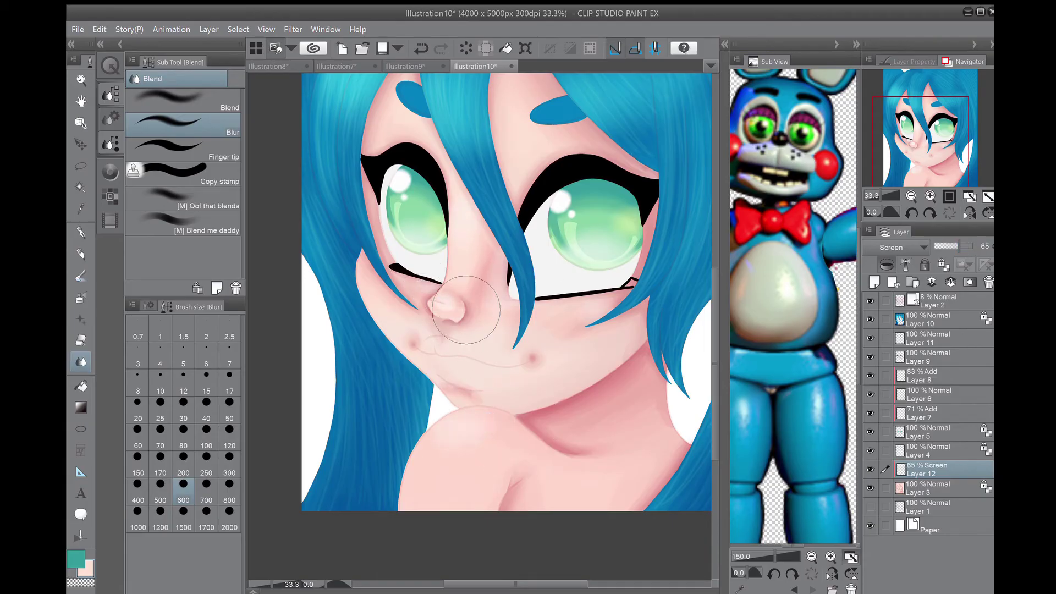
Step: Add a Normal layer beneath the Screen layer and paint dark red shading under the eyes and beside the nose, then blur it
key(ctrl+shift+n)
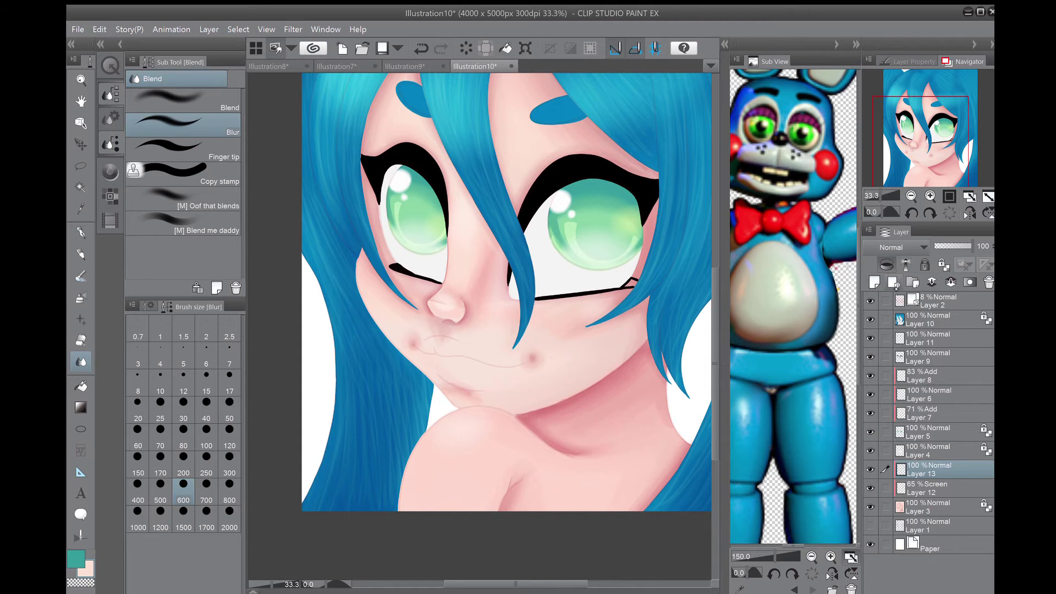
key(b)
drag(935, 469, 935, 493)
drag(553, 311, 611, 319)
key(ctrl+h)
mouse_move(542, 281)
mouse_down()
mouse_move(587, 279)
mouse_move(545, 287)
mouse_move(572, 303)
mouse_move(574, 326)
mouse_move(569, 307)
mouse_move(557, 333)
mouse_move(578, 301)
mouse_move(591, 324)
mouse_move(437, 316)
mouse_up()
key(j)
key(ctrl+h)
scroll(437, 316, down, 1)
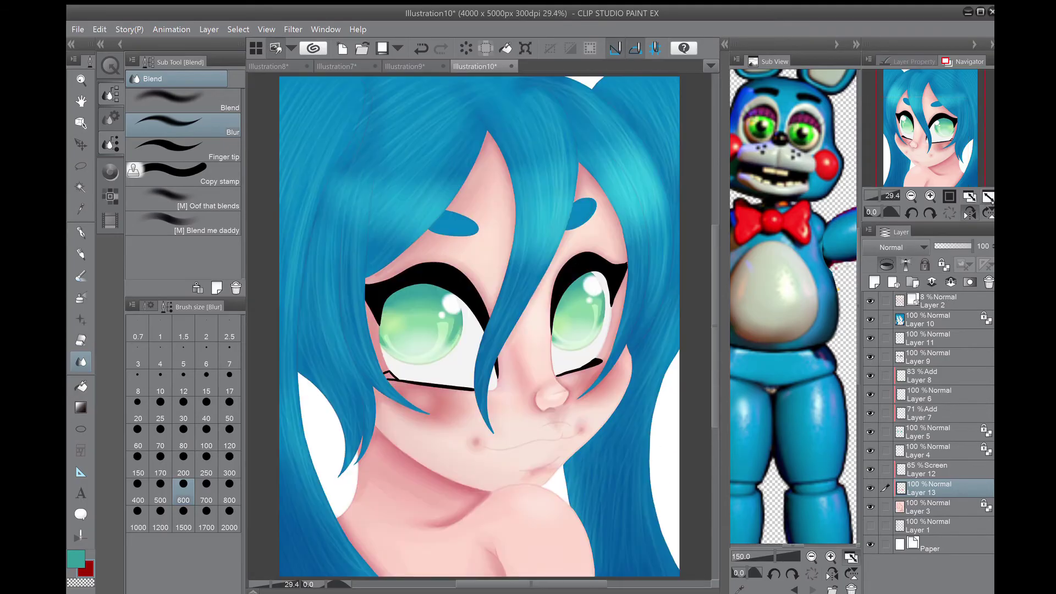
Step: Add a layer above the red shading, paint the nose tip pink (H 333, S 56, V 92) and blur it softly
key(ctrl+shift+n)
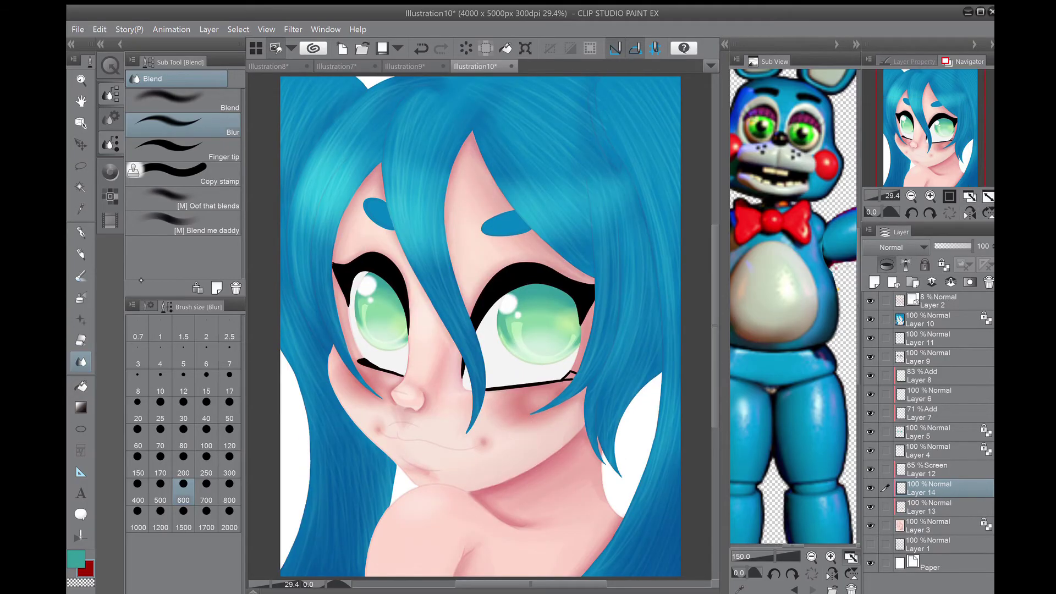
click(110, 172)
key(p)
scroll(356, 376, up, 4)
mouse_move(432, 399)
mouse_down()
mouse_move(459, 406)
mouse_move(446, 379)
mouse_move(433, 403)
mouse_move(523, 398)
mouse_up()
key(j)
scroll(360, 372, down, 3)
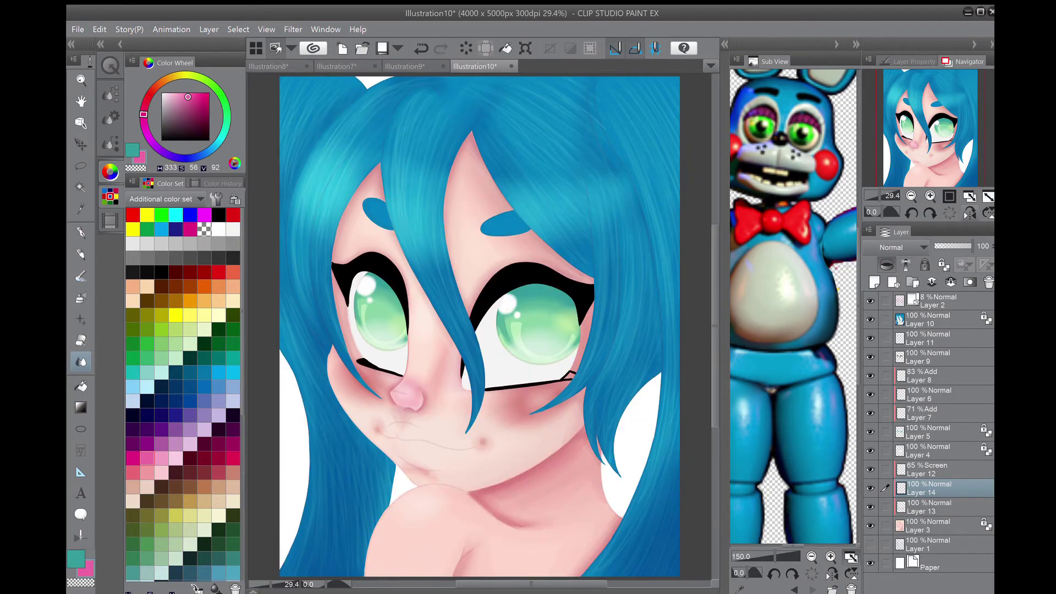
Step: Set the opacity of the red face shading layer, Layer 13, to 79%
click(929, 507)
drag(971, 245, 968, 254)
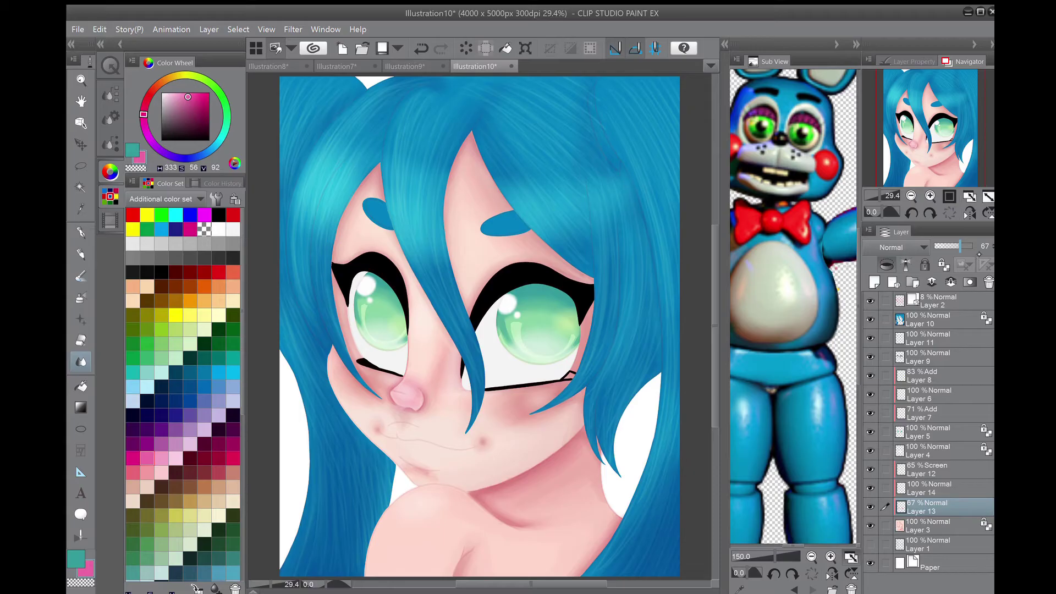
Step: Add a layer above the Screen layer and brush dark magenta (H 328, S 100, V 49) eyeshadow above the eyes
click(940, 473)
key(ctrl+shift+n)
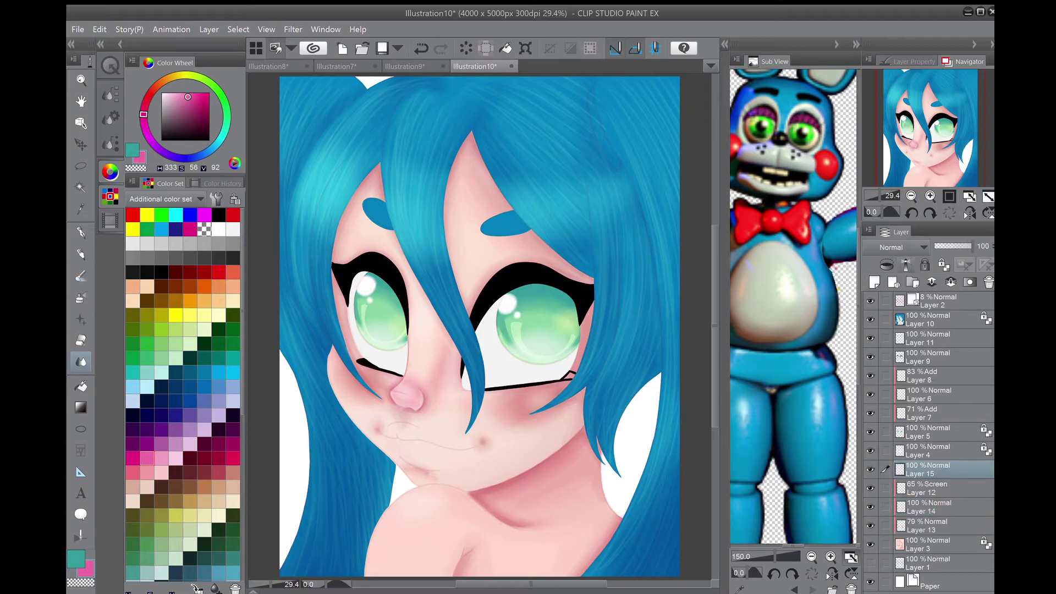
click(218, 445)
click(81, 276)
mouse_move(467, 308)
mouse_down()
mouse_move(578, 272)
mouse_move(465, 316)
mouse_up()
key(h)
drag(564, 248, 612, 264)
Step: Blur the magenta eyeshadow into the skin above both eyes, checking it in the mirrored view
key(j)
mouse_move(385, 269)
mouse_down()
mouse_move(495, 297)
mouse_move(484, 308)
mouse_up()
mouse_move(550, 275)
mouse_down()
mouse_move(582, 248)
mouse_move(555, 275)
mouse_up()
key(h)
drag(467, 247, 506, 303)
drag(495, 259, 522, 275)
Step: Add a new layer above the eyeshadow layer and switch the colour set to "hue shift colors"
key(ctrl+shift+n)
click(200, 199)
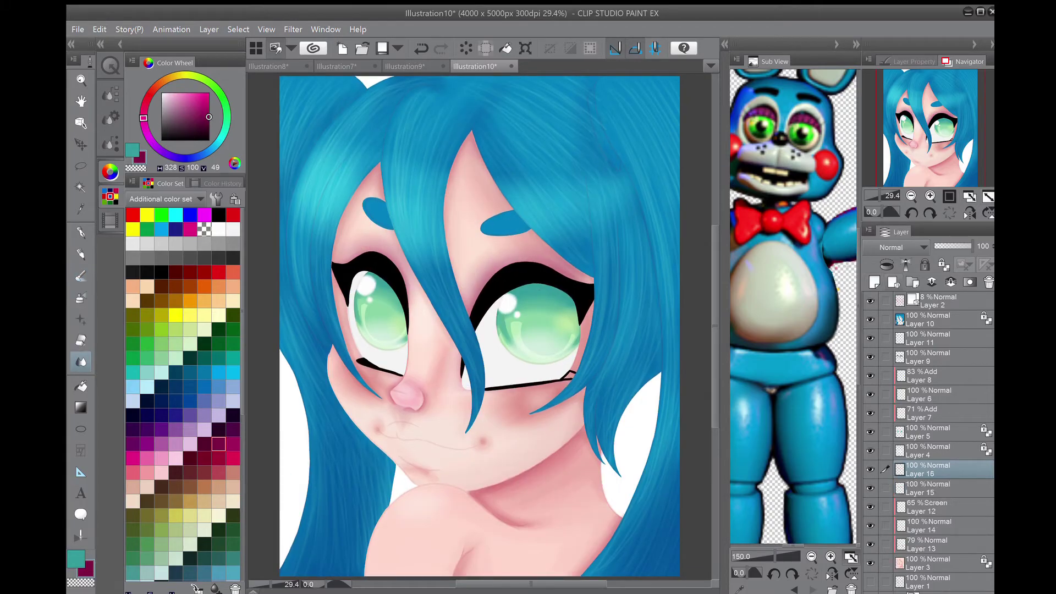
click(159, 231)
click(219, 258)
key(p)
scroll(911, 169, up, 3)
drag(456, 330, 484, 358)
alt+click(471, 337)
key(ctrl+z)
Step: Pick a pale pink (H 359, S 20, V 100) from the colour set and fill in both lips along the sketched mouth
click(132, 61)
click(215, 183)
click(163, 183)
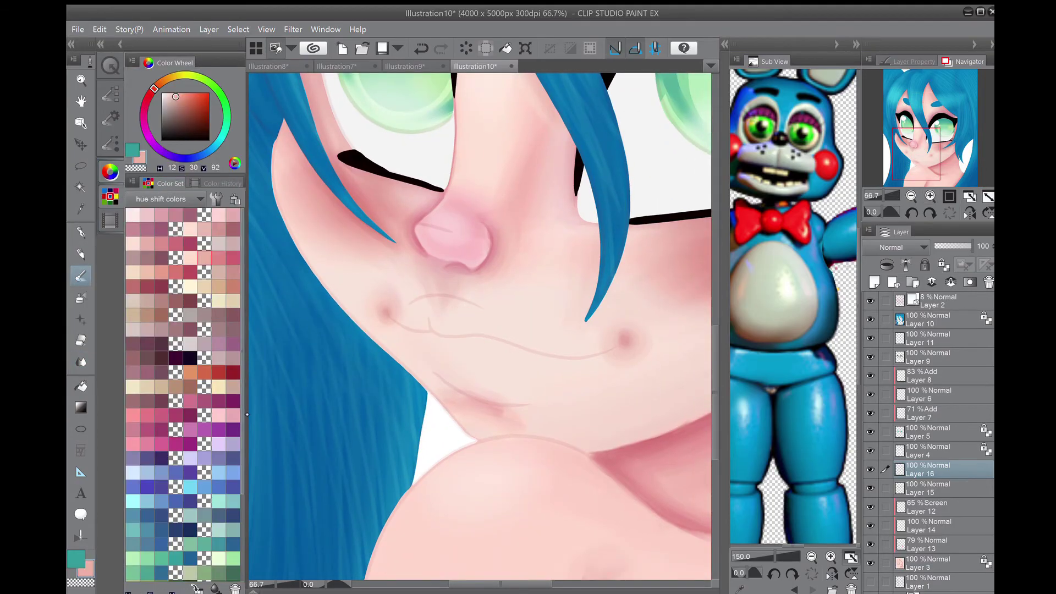
click(190, 229)
drag(448, 324, 501, 379)
mouse_move(490, 341)
mouse_down()
mouse_move(542, 365)
mouse_move(407, 319)
mouse_up()
mouse_move(407, 316)
mouse_down()
mouse_move(439, 310)
mouse_move(409, 333)
mouse_up()
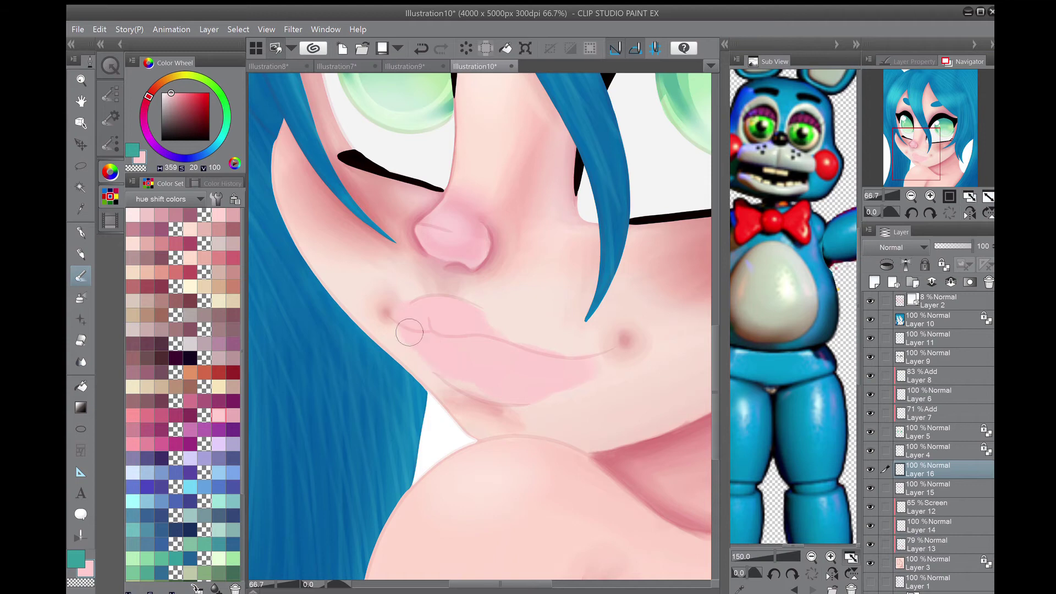
Step: Mirror the view to refine the outline and corners of the pink lips, and restore the full view
key(h)
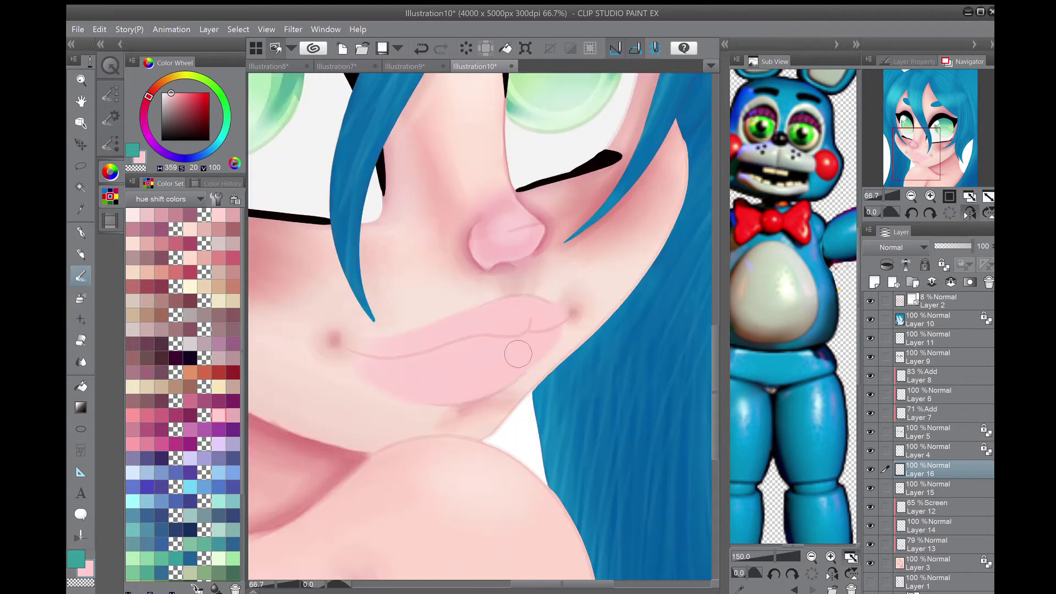
key(e)
key(b)
key(h)
key(j)
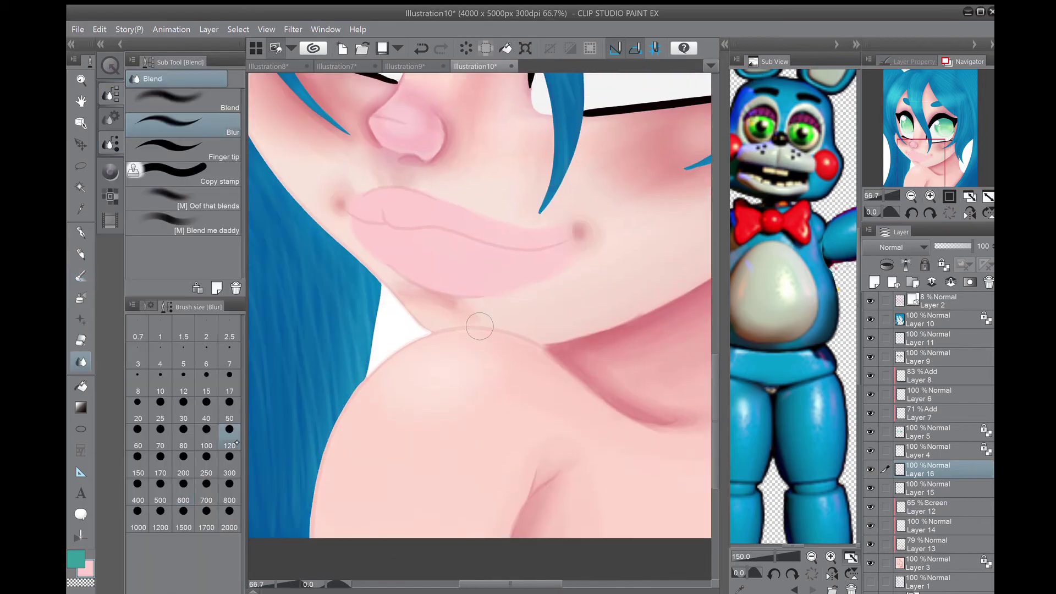
scroll(553, 242, down, 3)
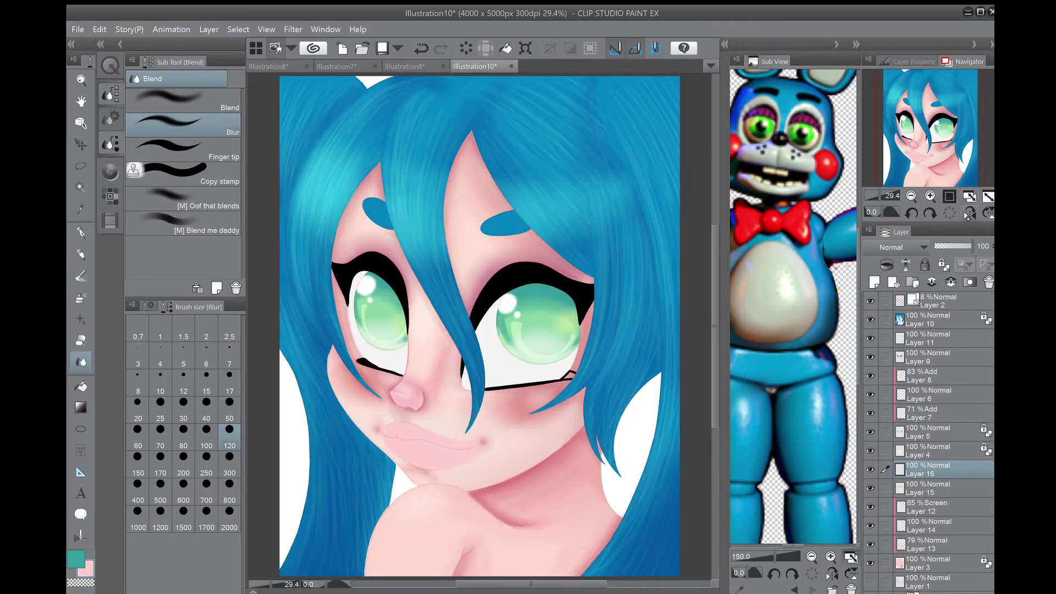
Step: Lock the lip layer's transparent pixels and paint the upper lip in a darker pink (H 354, S 25, V 90)
click(110, 172)
key(b)
key(h)
scroll(478, 330, up, 3)
drag(429, 396, 605, 418)
scroll(479, 330, down, 3)
key(h)
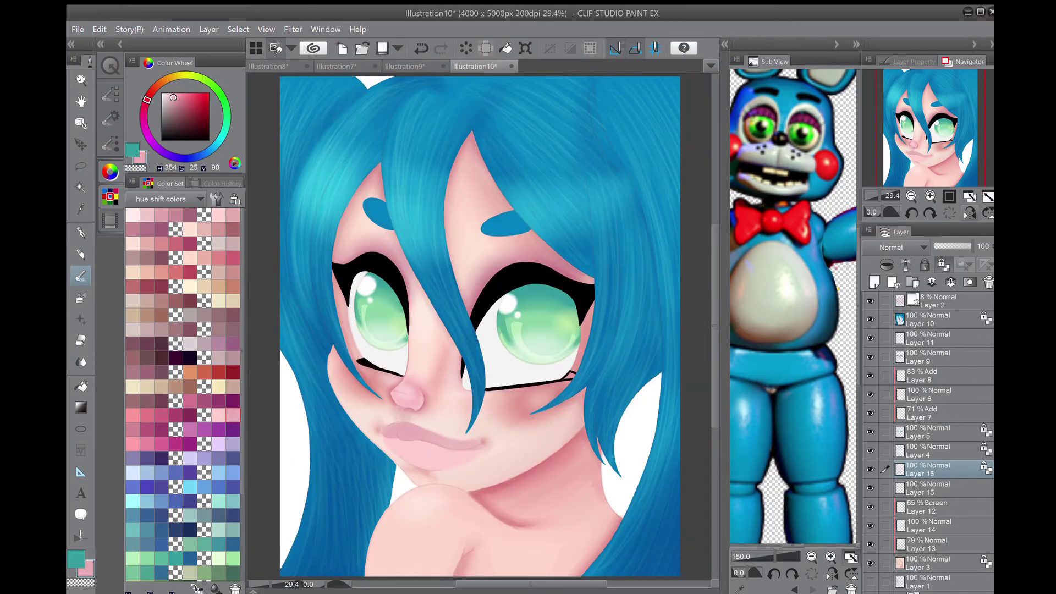
Step: Replace the red cheek shading on Layer 13 with pink blush ovals (H 336, S 54, V 85) under both eyes
click(935, 525)
click(935, 543)
click(110, 65)
click(110, 172)
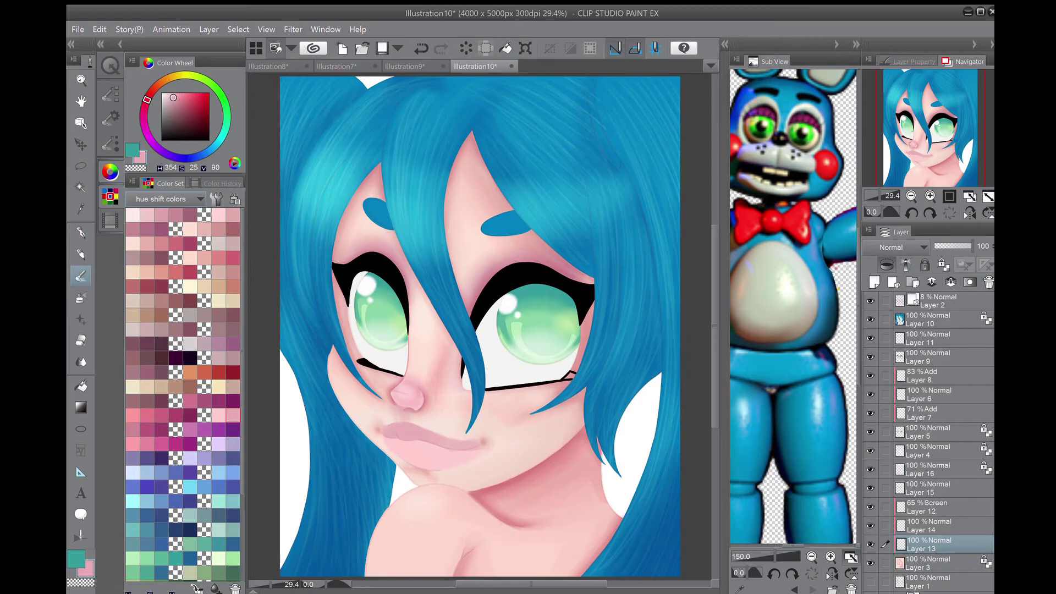
click(161, 443)
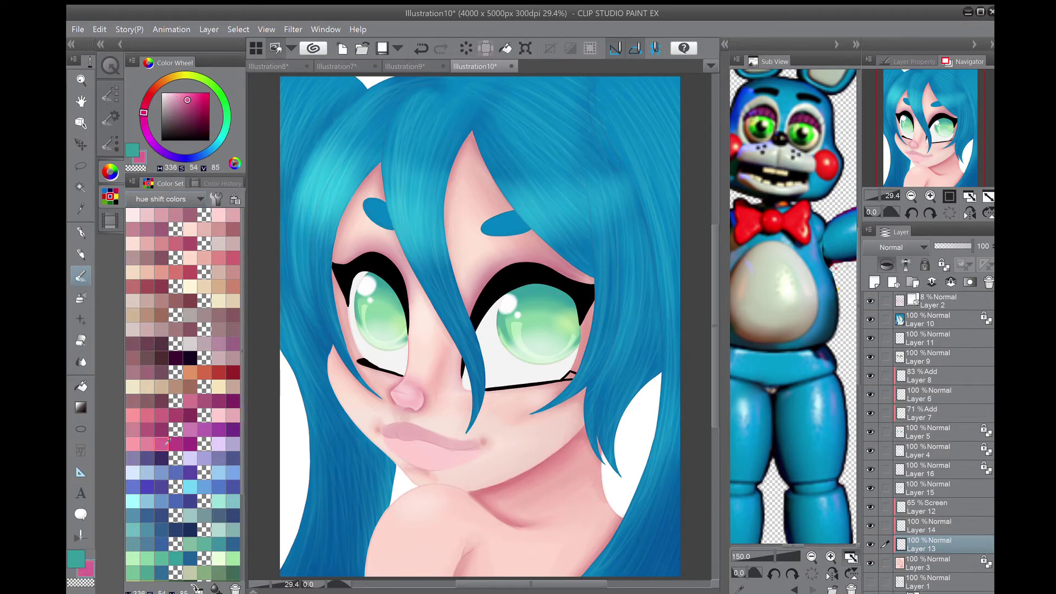
mouse_move(535, 403)
mouse_down()
mouse_move(511, 410)
mouse_move(555, 420)
mouse_up()
drag(342, 376, 374, 389)
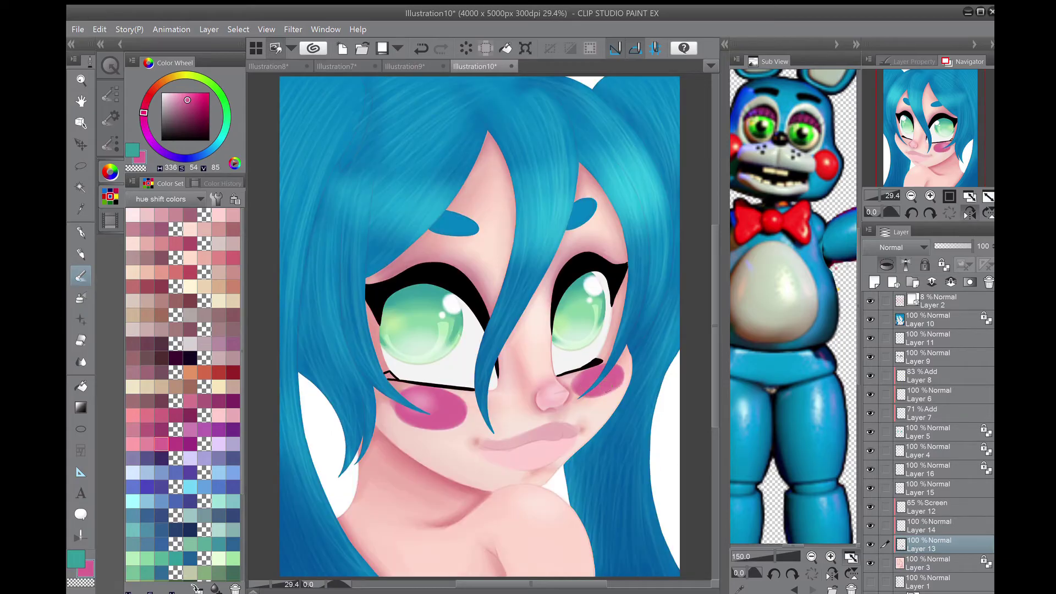
Step: Blur both pink blush ovals into the cheeks at brush size 600
key(j)
mouse_move(527, 417)
mouse_down()
mouse_move(511, 396)
mouse_move(541, 418)
mouse_up()
drag(352, 377, 374, 391)
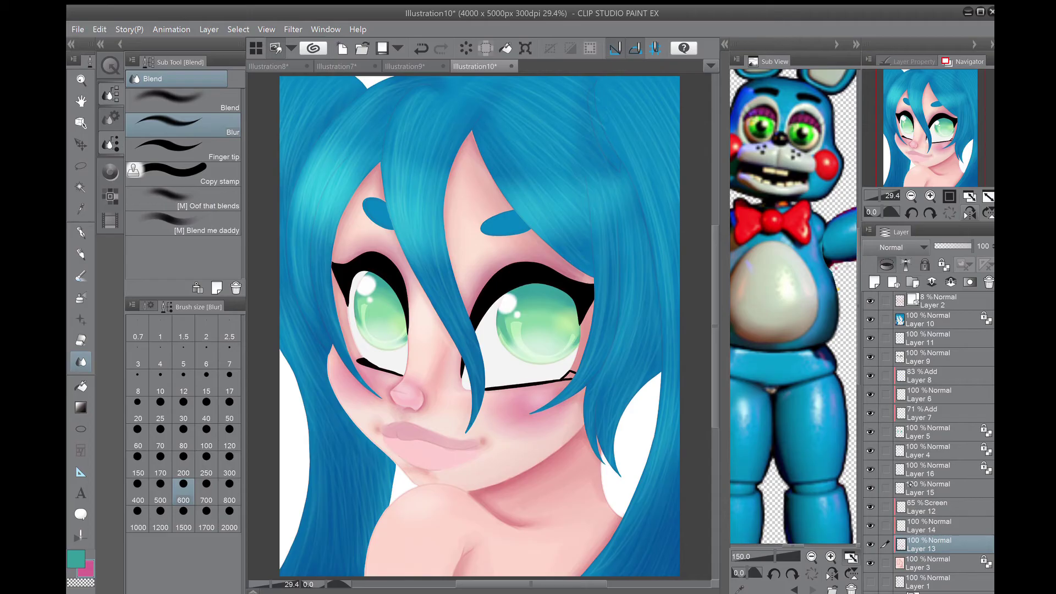
Step: Add a layer above the hair and draw a curved beige hair clip with the G-pen at size 100, sampling the reference rabbit's belly colour
click(935, 320)
key(ctrl+shift+n)
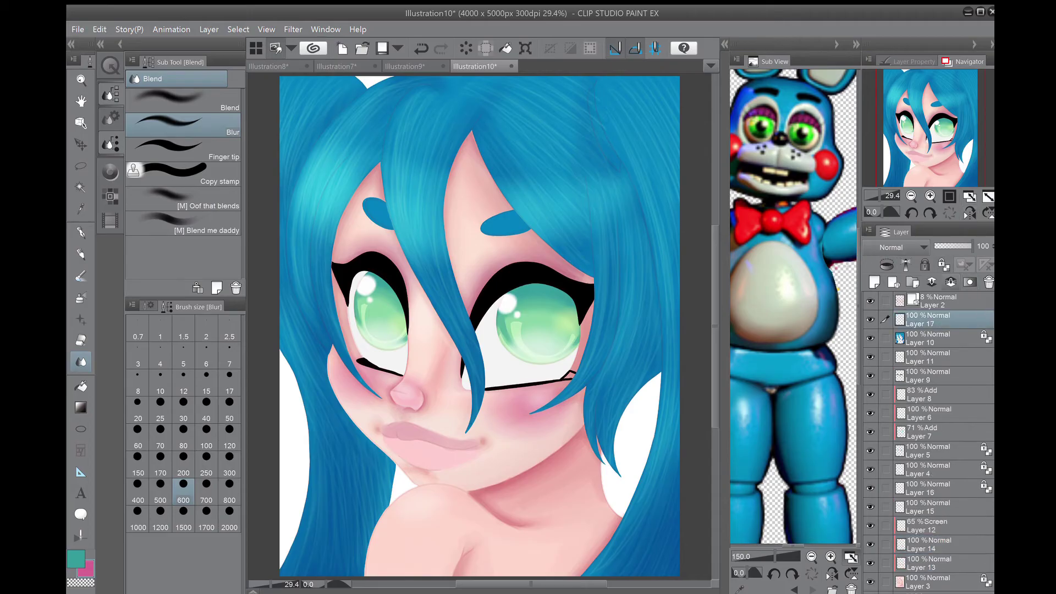
key(i)
key(p)
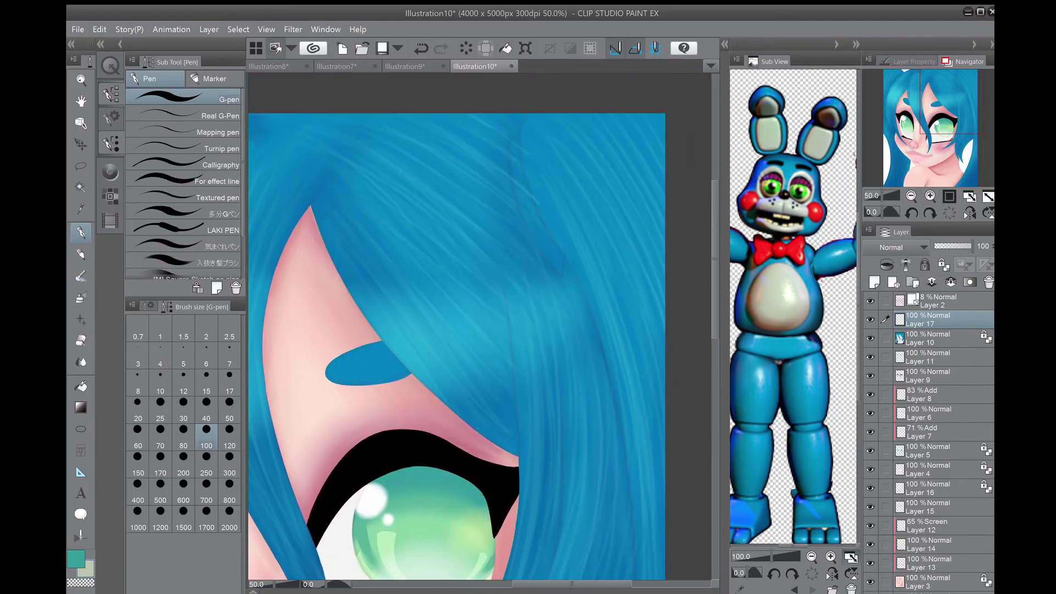
mouse_move(520, 135)
mouse_down()
mouse_move(566, 264)
mouse_move(560, 278)
mouse_move(564, 256)
mouse_up()
drag(514, 136, 558, 275)
mouse_move(509, 140)
mouse_down()
mouse_move(536, 231)
mouse_move(557, 257)
mouse_up()
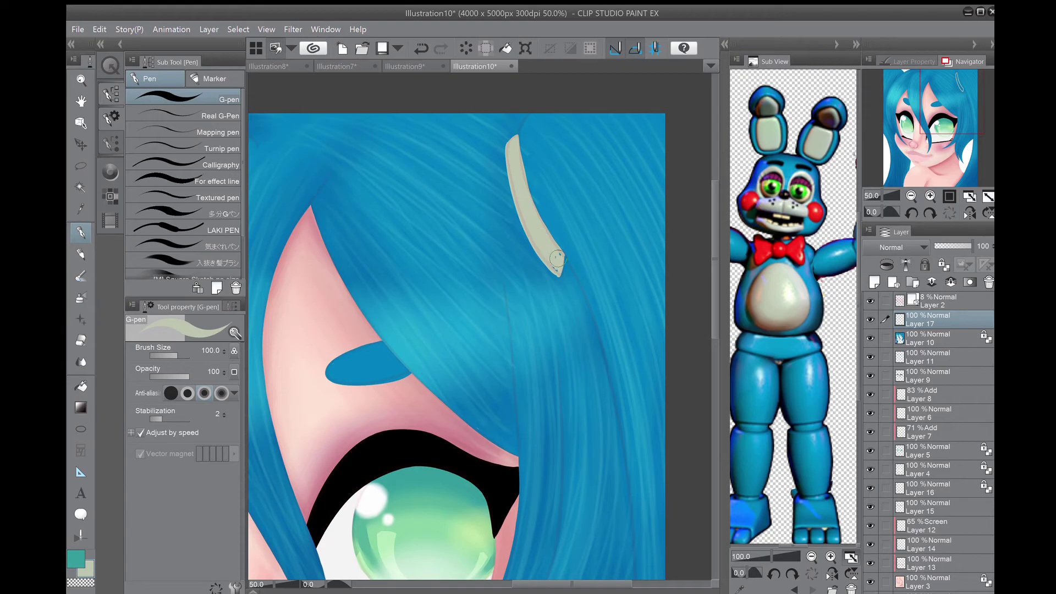
key(e)
key(ctrl+0)
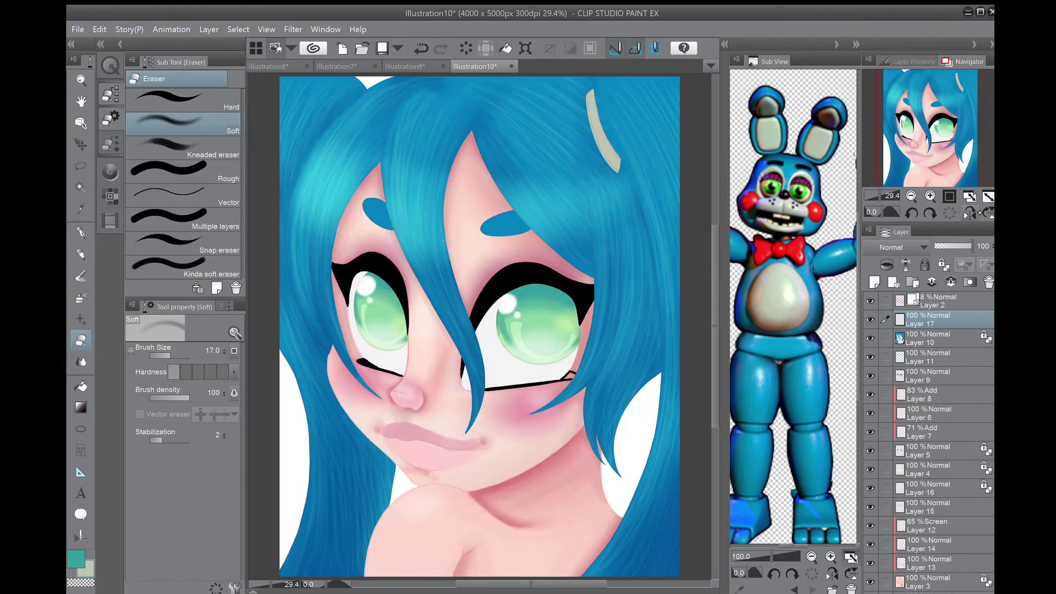
key(ctrl+shift+n)
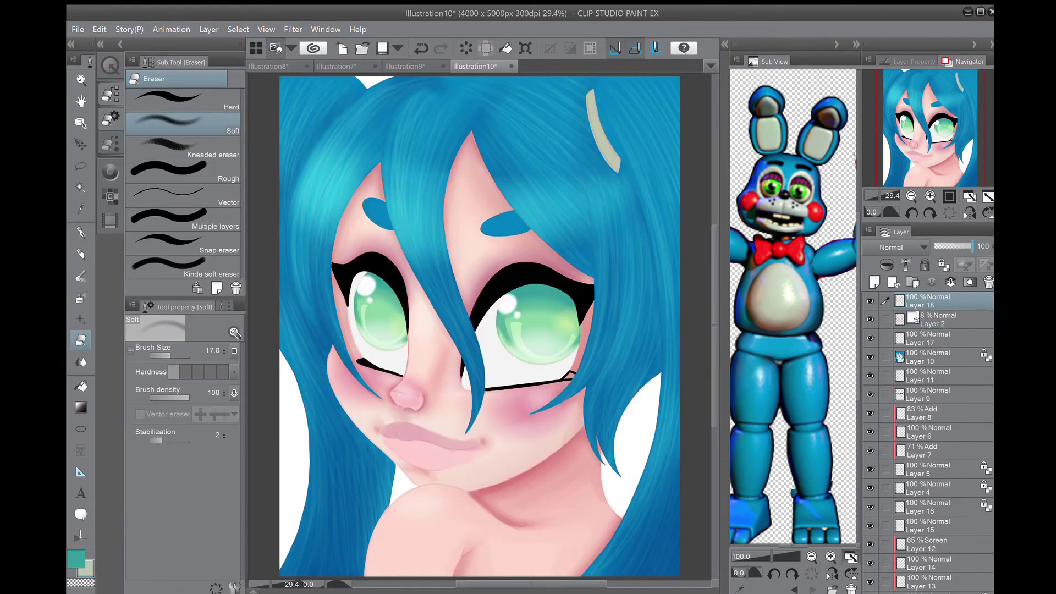
key(ctrl+plus)
key(ctrl+plus)
key(ctrl+0)
click(932, 329)
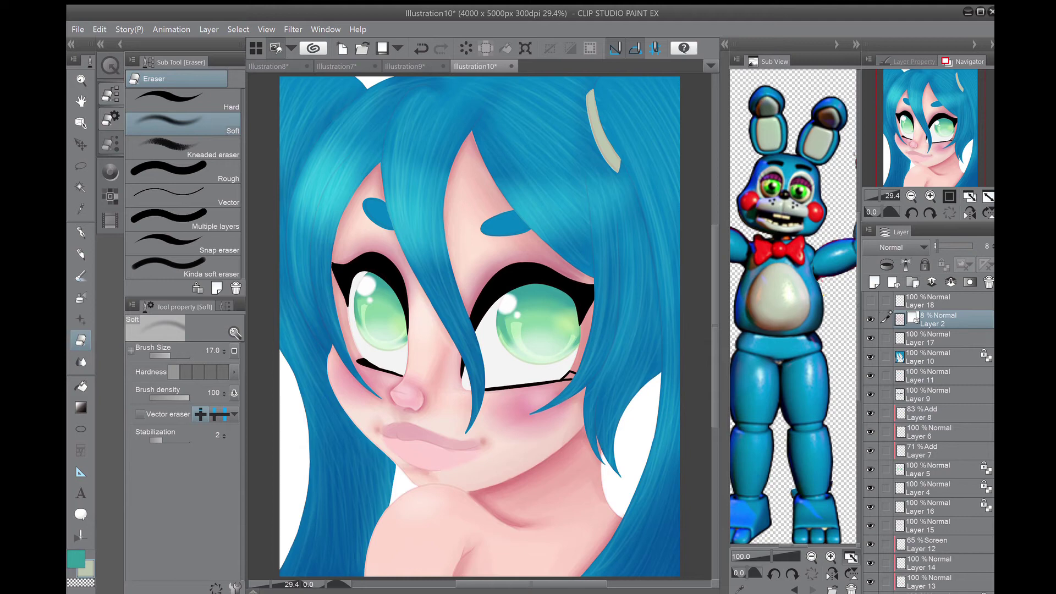
click(943, 307)
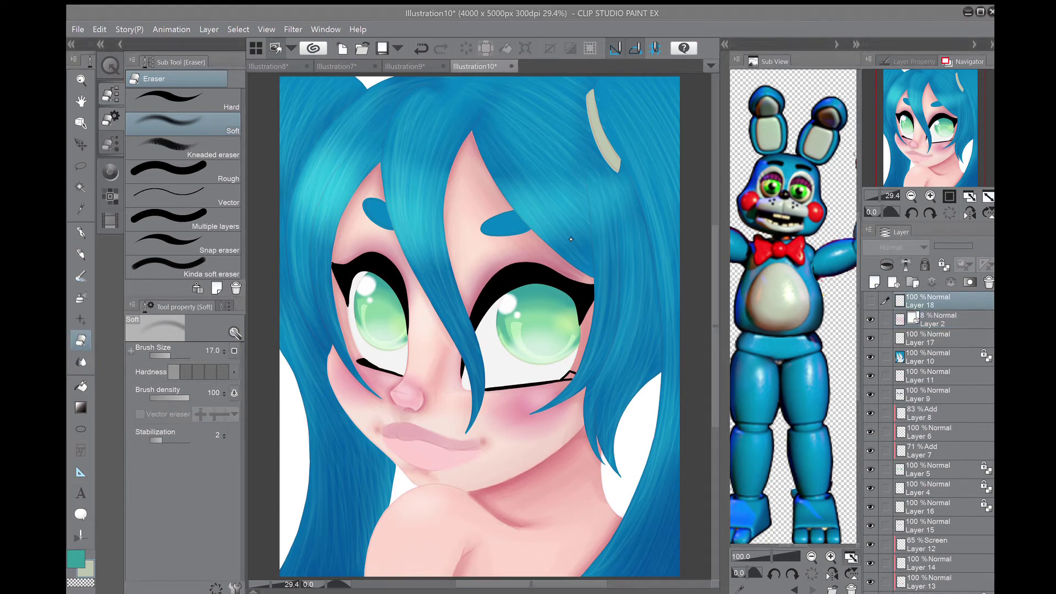
key(ctrl+z)
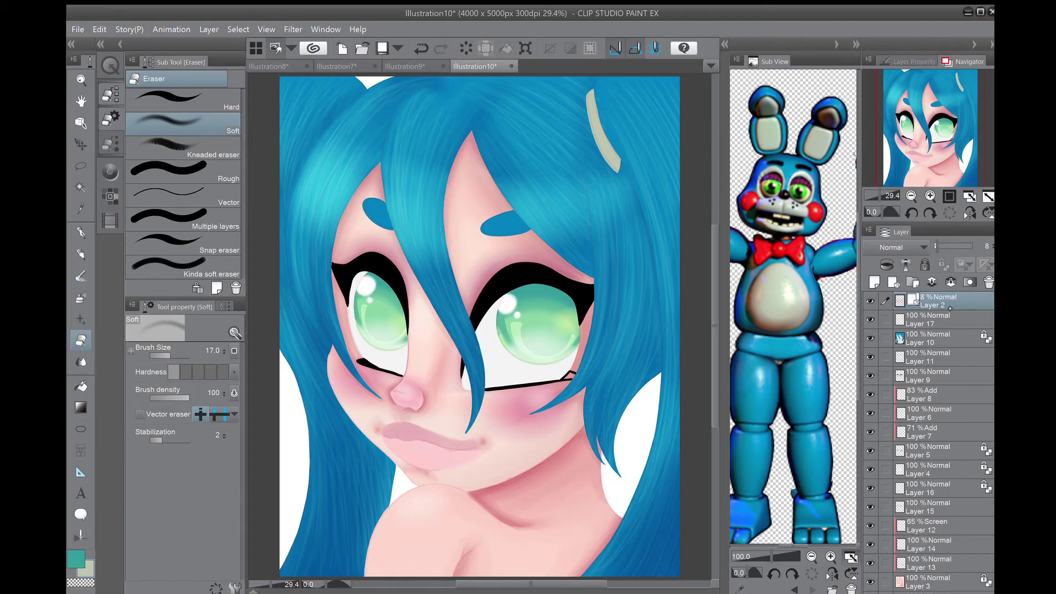
Step: Move the sketch layer, Layer 2, down the stack to sit directly above the Screen layer
drag(938, 310, 933, 495)
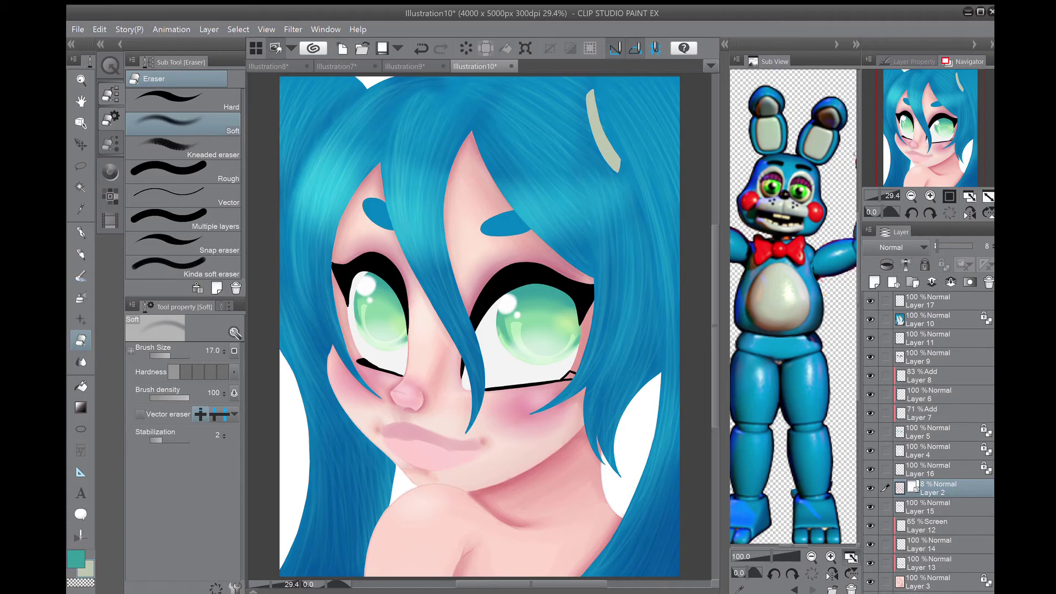
drag(947, 492, 948, 518)
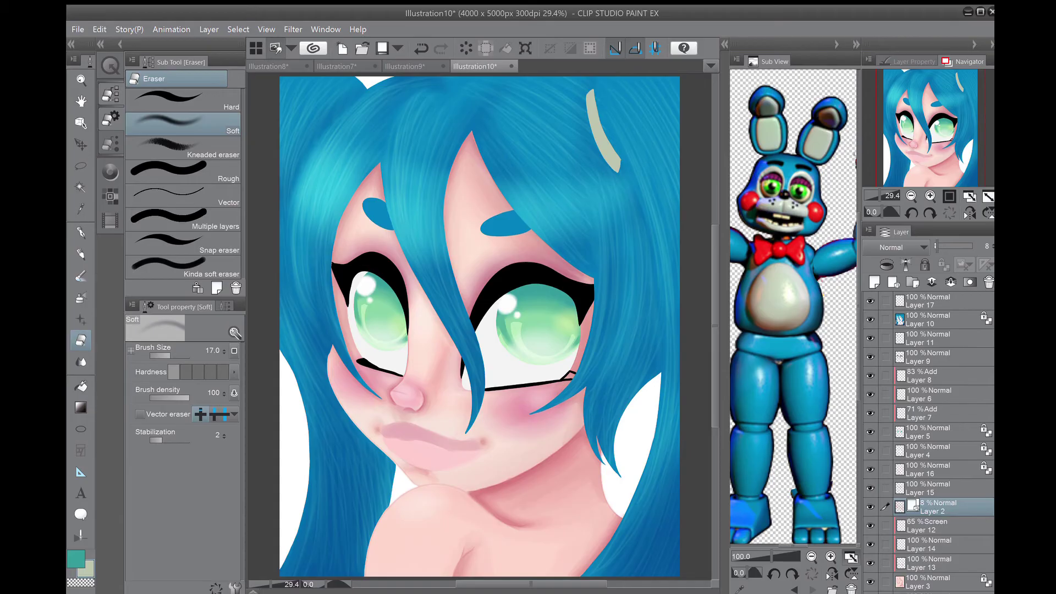
Step: Add a Multiply layer above the hair layer and choose a recent blue (H 199, S 99, V 75)
click(954, 324)
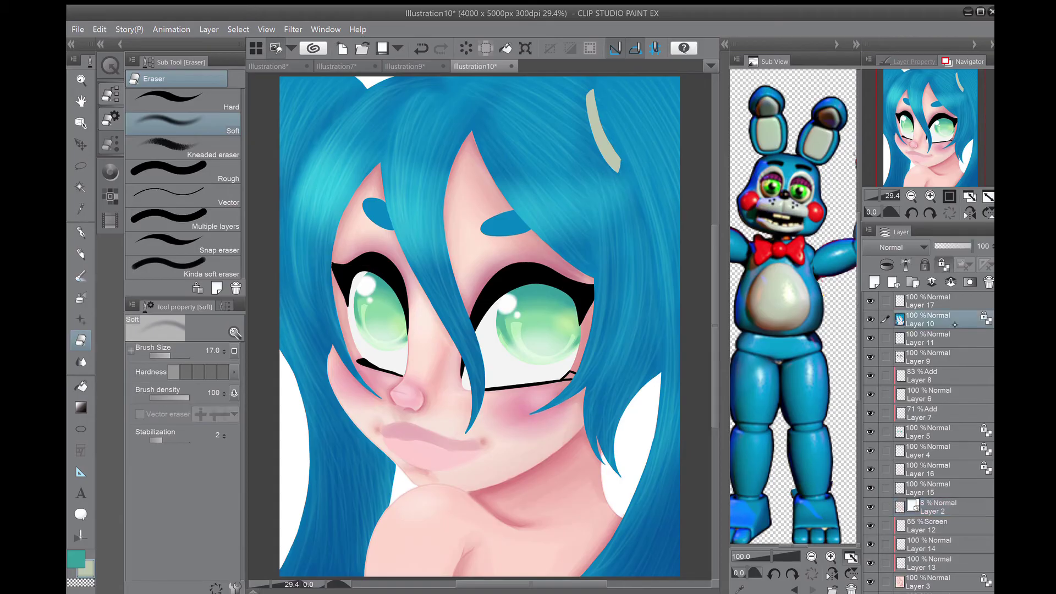
click(875, 282)
click(886, 264)
click(914, 295)
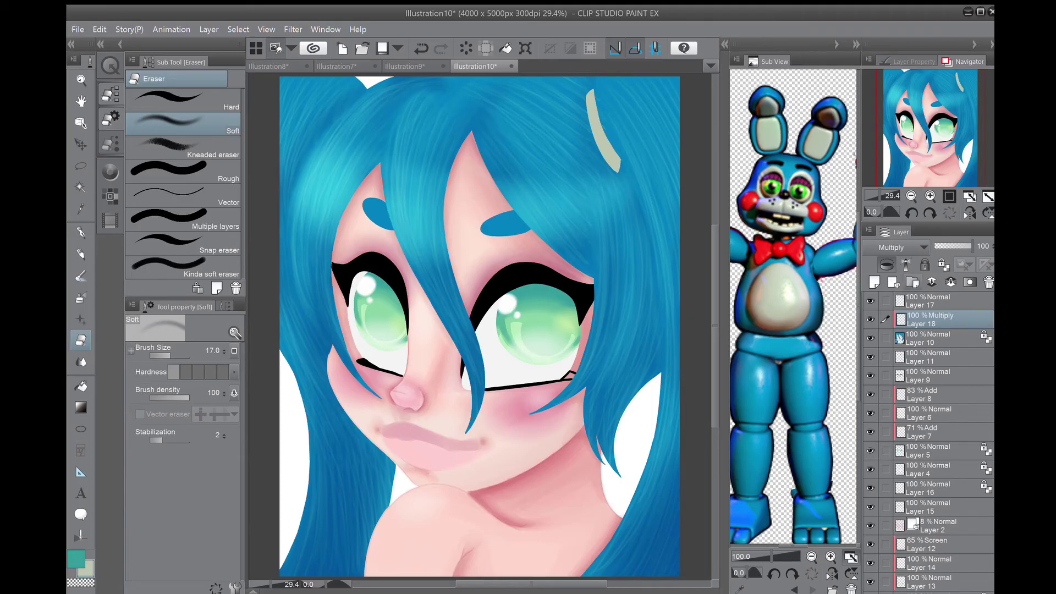
click(110, 172)
click(160, 232)
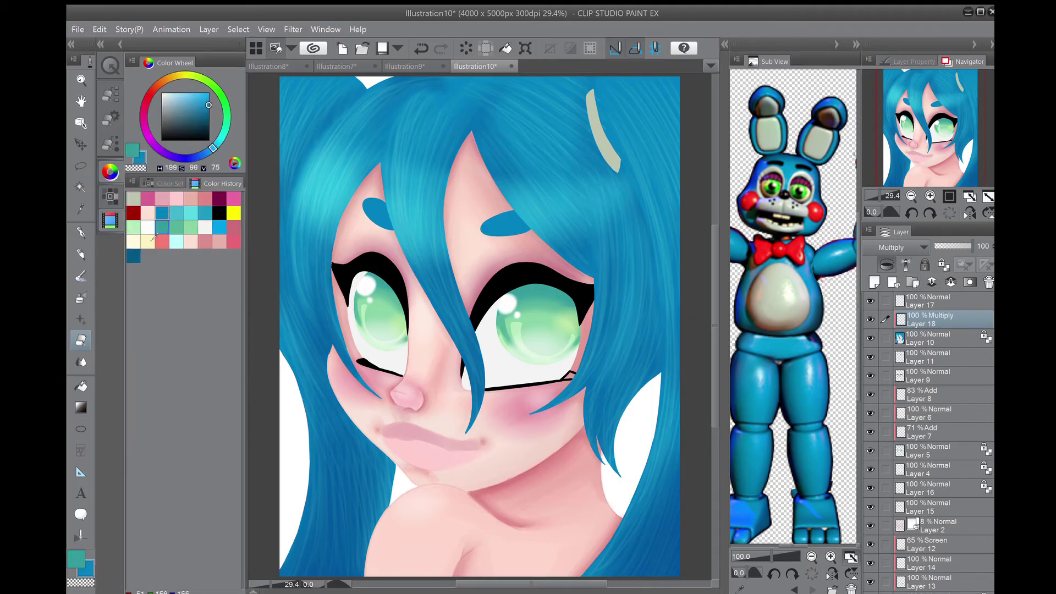
Step: Paint a blue shadow strand in the hair beneath the beige clip and blur it into the surrounding hair
key(b)
mouse_move(591, 196)
mouse_down()
mouse_move(592, 272)
mouse_move(581, 166)
mouse_move(591, 233)
mouse_move(584, 171)
mouse_move(585, 218)
mouse_up()
drag(575, 157, 586, 184)
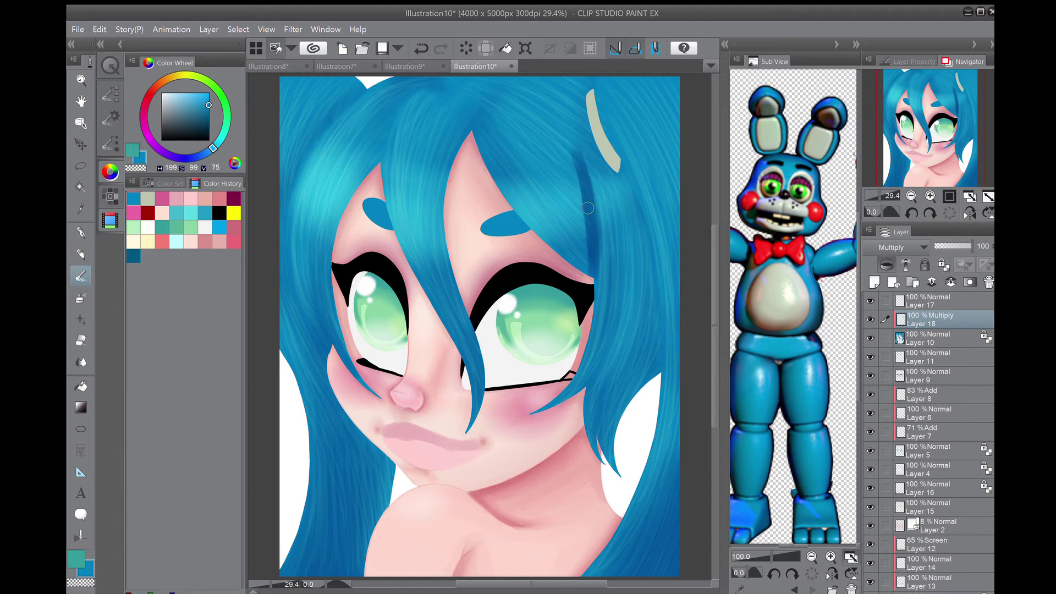
key(j)
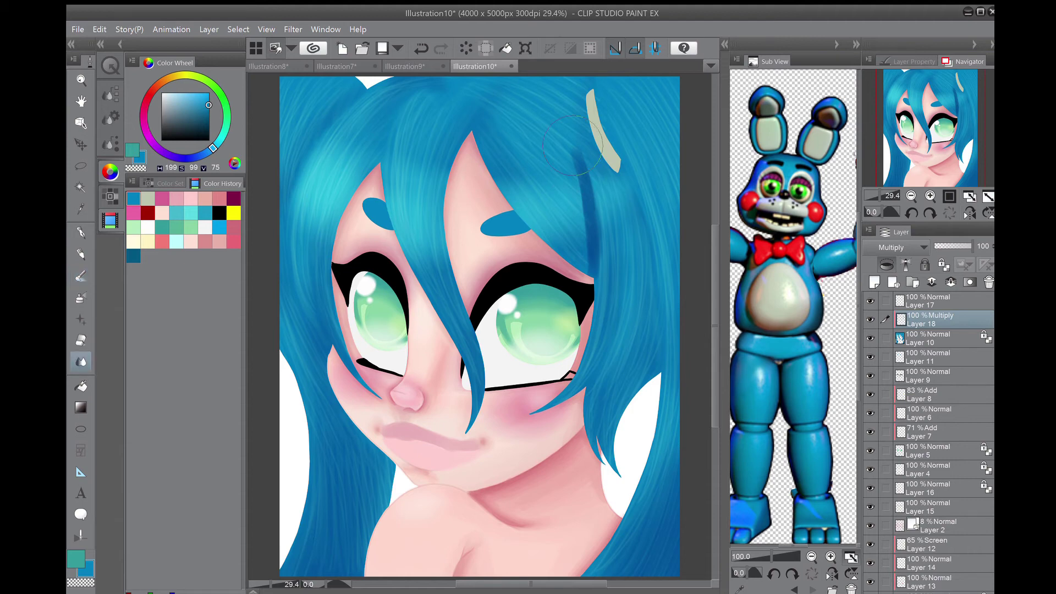
mouse_move(585, 163)
mouse_down()
mouse_move(589, 261)
mouse_move(571, 150)
mouse_move(590, 288)
mouse_move(589, 210)
mouse_move(576, 167)
mouse_move(589, 269)
mouse_move(572, 154)
mouse_move(584, 242)
mouse_up()
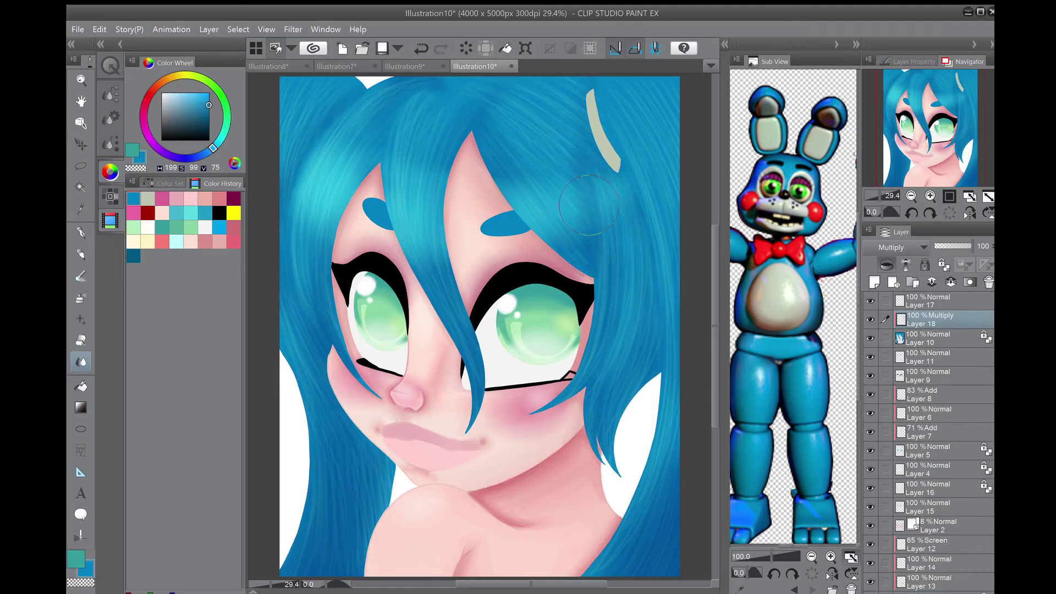
mouse_move(588, 204)
mouse_down()
mouse_move(587, 272)
mouse_move(573, 144)
mouse_move(599, 216)
mouse_up()
Step: Paint a blue shadow along the hair framing the left side of the face and blur it into the surrounding strands
click(82, 275)
mouse_move(351, 100)
mouse_down()
mouse_move(302, 151)
mouse_move(277, 228)
mouse_move(302, 333)
mouse_move(326, 355)
mouse_move(281, 299)
mouse_move(338, 417)
mouse_move(393, 470)
mouse_move(341, 435)
mouse_up()
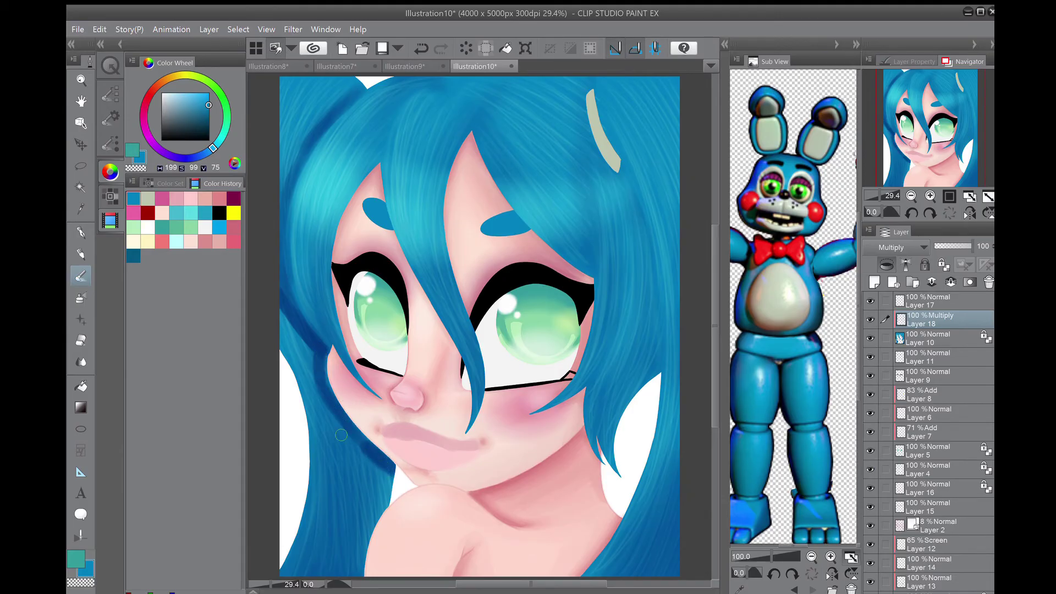
key(j)
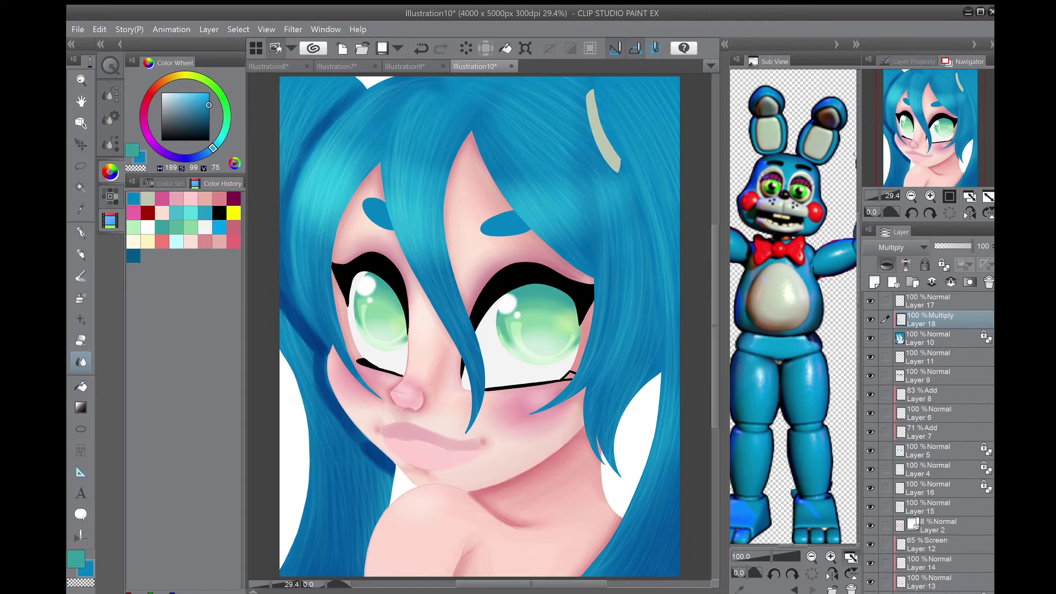
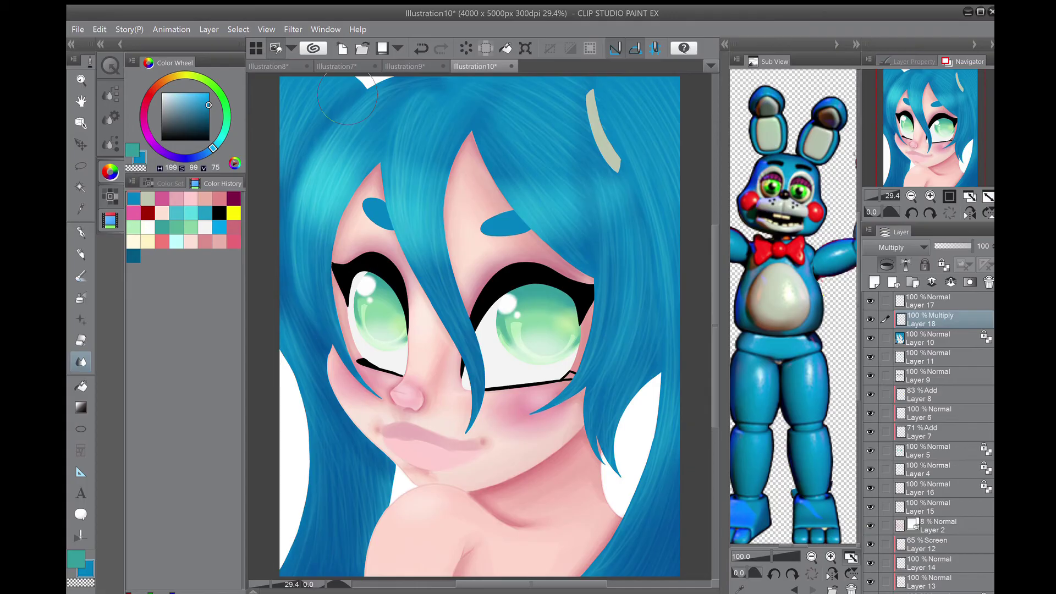
Step: Paint blue shadow down the long side strand beneath the beige hair clip and blur it into the hair
key(b)
mouse_move(630, 175)
mouse_down()
mouse_move(657, 297)
mouse_move(658, 368)
mouse_move(645, 250)
mouse_up()
drag(647, 385, 642, 236)
click(81, 361)
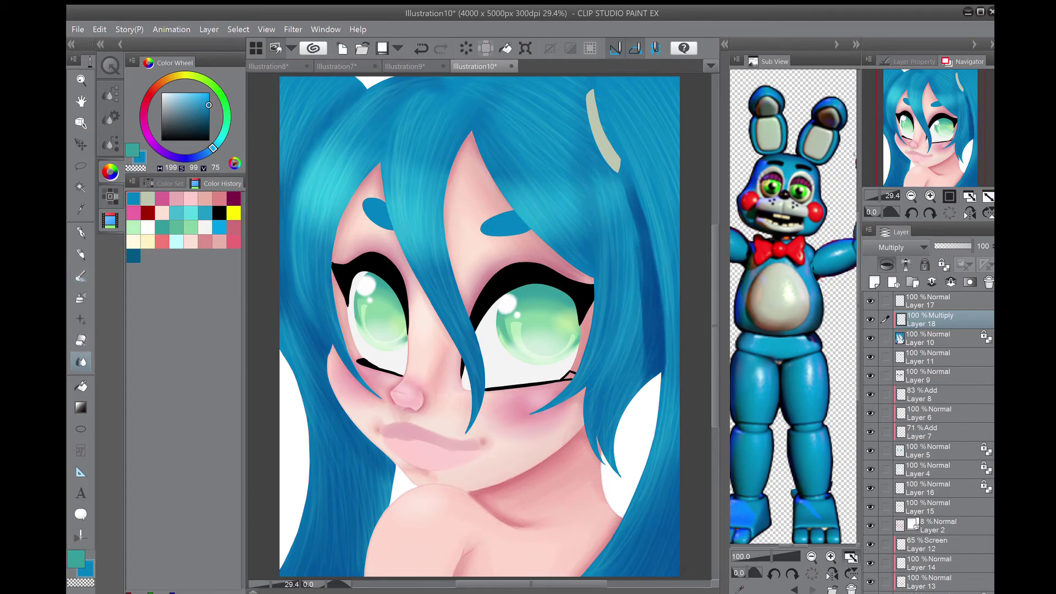
mouse_move(642, 240)
mouse_down()
mouse_move(657, 295)
mouse_move(653, 277)
mouse_move(655, 388)
mouse_move(660, 347)
mouse_move(643, 383)
mouse_move(628, 198)
mouse_move(642, 291)
mouse_move(638, 370)
mouse_move(640, 269)
mouse_move(650, 324)
mouse_move(644, 256)
mouse_move(660, 330)
mouse_move(623, 164)
mouse_move(655, 236)
mouse_up()
Step: Paint short blue shadows in the hair at both ends of the beige clip and blur them softly
key(b)
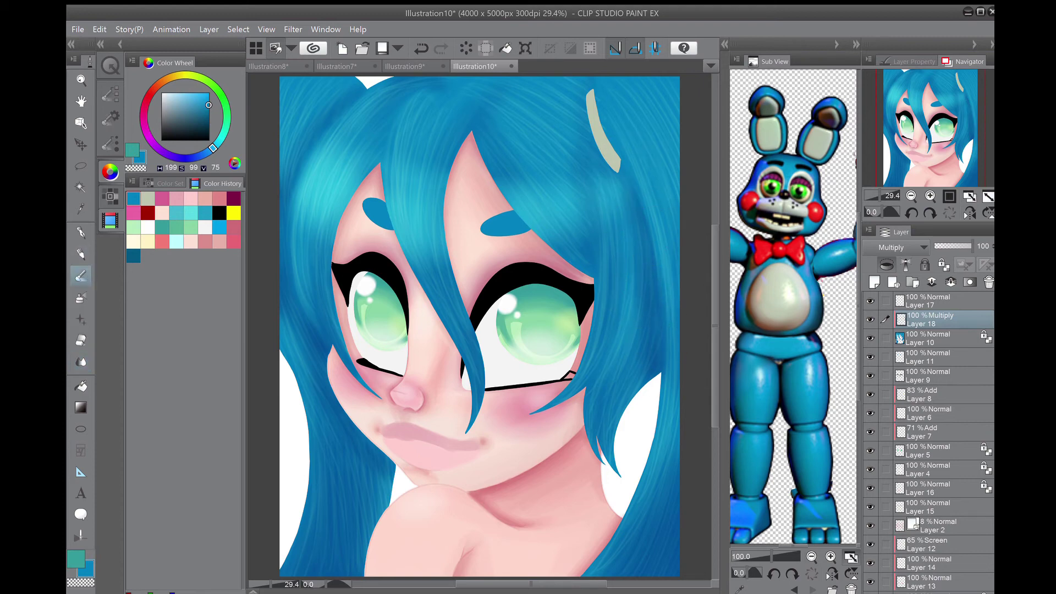
mouse_move(594, 92)
mouse_down()
mouse_move(588, 78)
mouse_move(591, 88)
mouse_up()
mouse_move(619, 164)
mouse_down()
mouse_move(642, 248)
mouse_move(632, 225)
mouse_up()
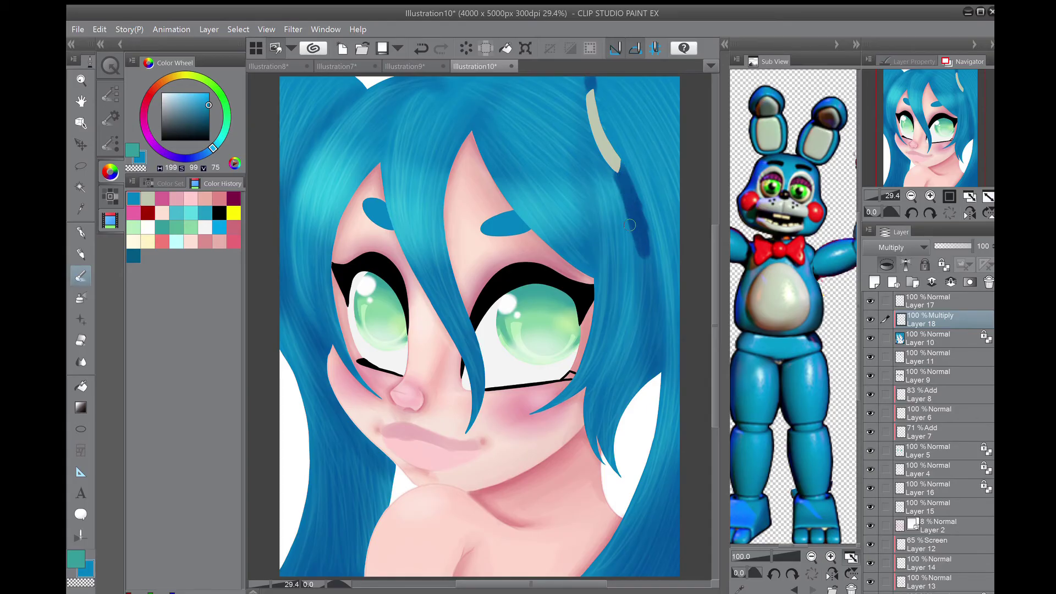
key(j)
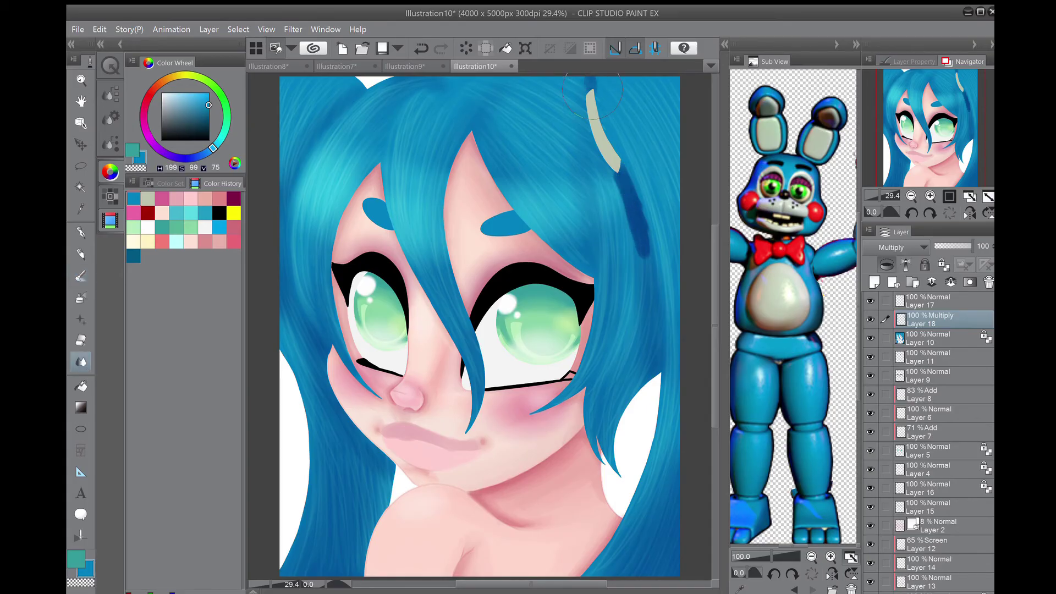
mouse_move(627, 187)
mouse_down()
mouse_move(641, 229)
mouse_move(623, 168)
mouse_move(651, 245)
mouse_move(640, 227)
mouse_move(637, 282)
mouse_move(625, 169)
mouse_move(643, 241)
mouse_move(632, 199)
mouse_move(657, 247)
mouse_move(630, 181)
mouse_move(659, 354)
mouse_move(644, 394)
mouse_move(656, 343)
mouse_move(645, 334)
mouse_move(635, 381)
mouse_move(646, 245)
mouse_move(643, 289)
mouse_move(625, 186)
mouse_move(663, 344)
mouse_move(650, 316)
mouse_move(654, 363)
mouse_move(654, 321)
mouse_up()
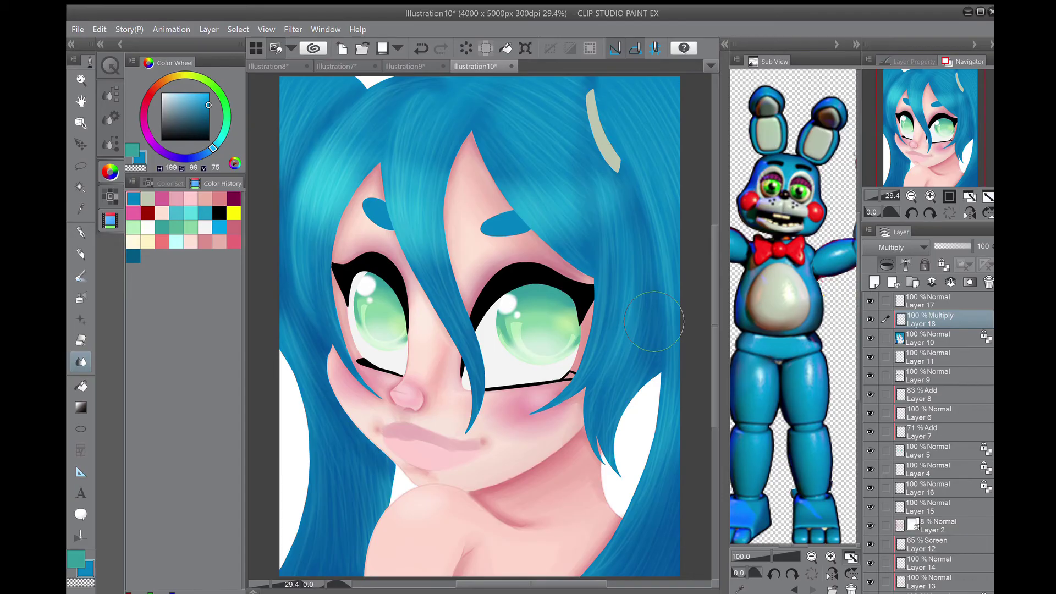
Step: Merge the Multiply shadow layer down into the hair layer and select the sketch layer, Layer 2
click(953, 285)
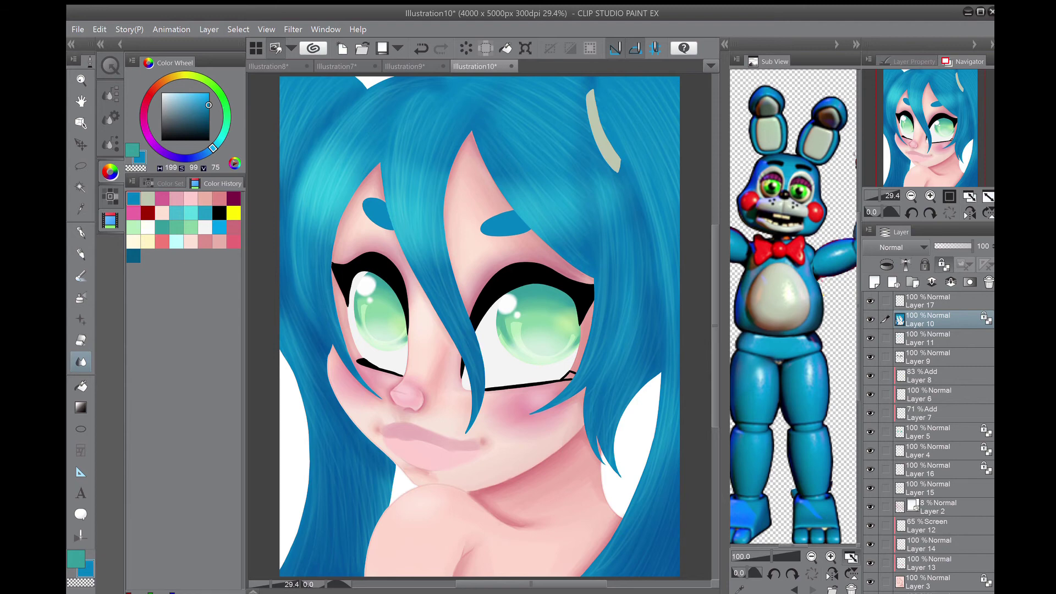
scroll(929, 443, down, 2)
click(939, 557)
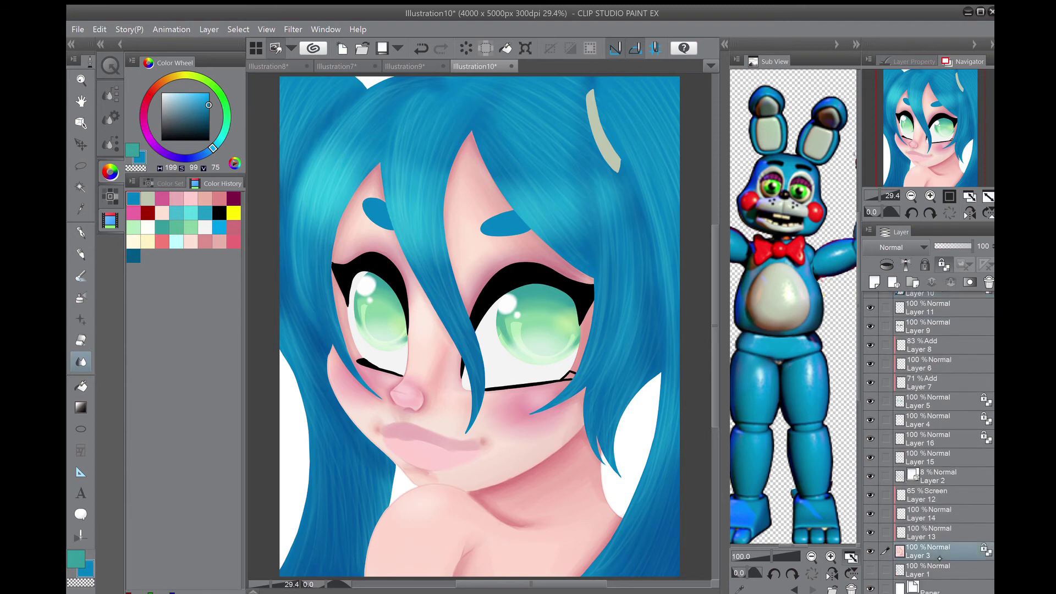
click(935, 495)
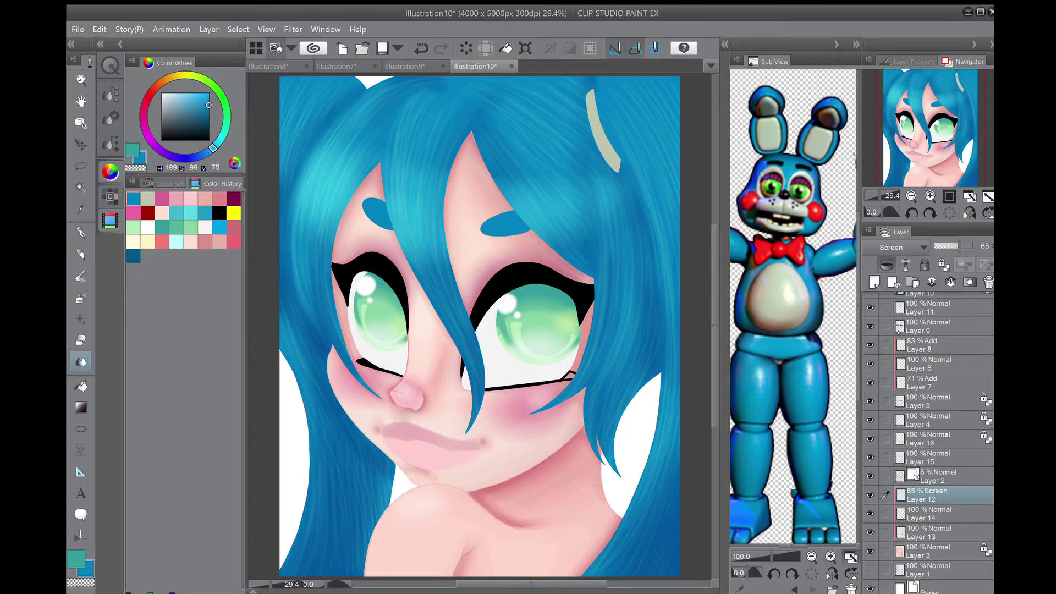
scroll(929, 442, up, 2)
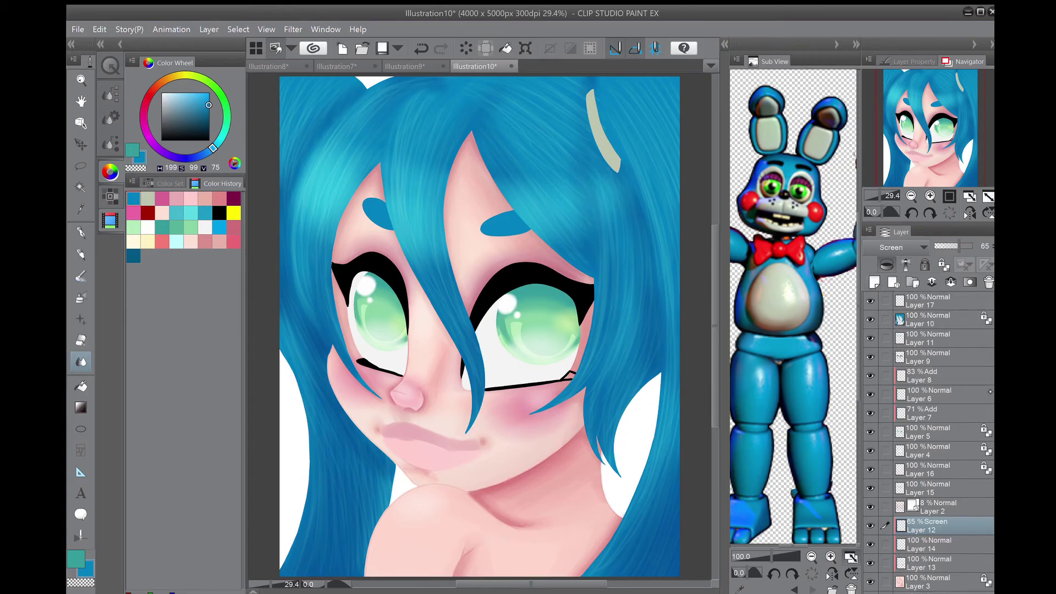
scroll(929, 442, down, 2)
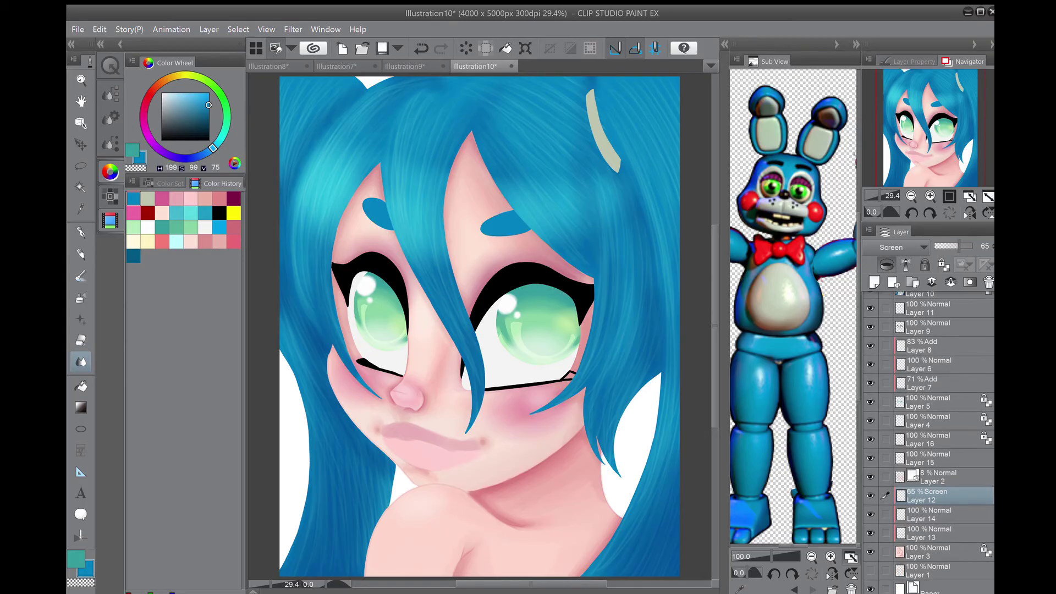
click(939, 484)
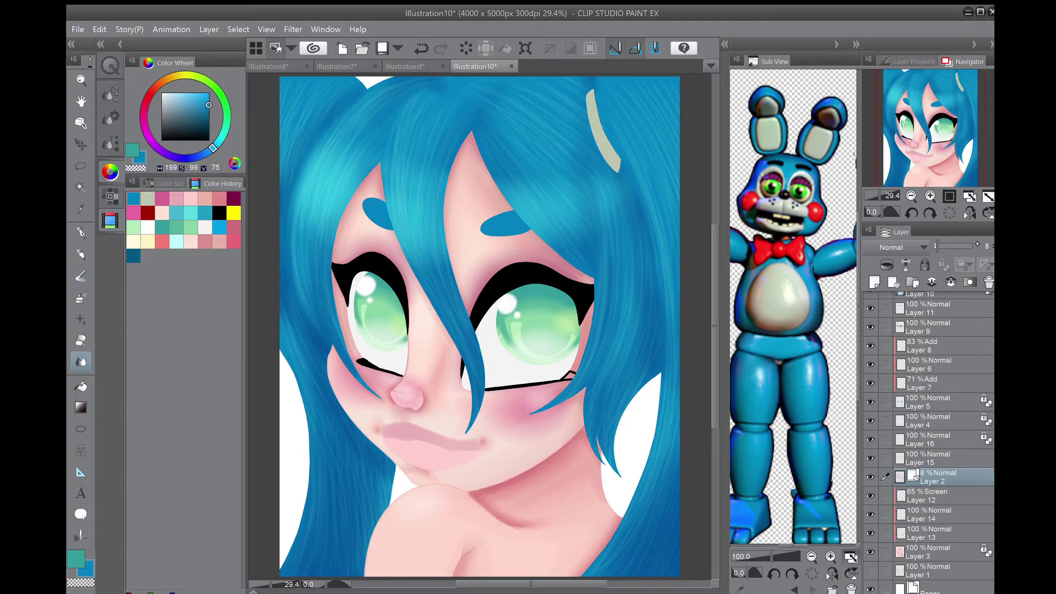
Step: Try painting over the sketch line on the nose on Layer 2 with the Skin Brush at size 50
scroll(920, 153, up, 5)
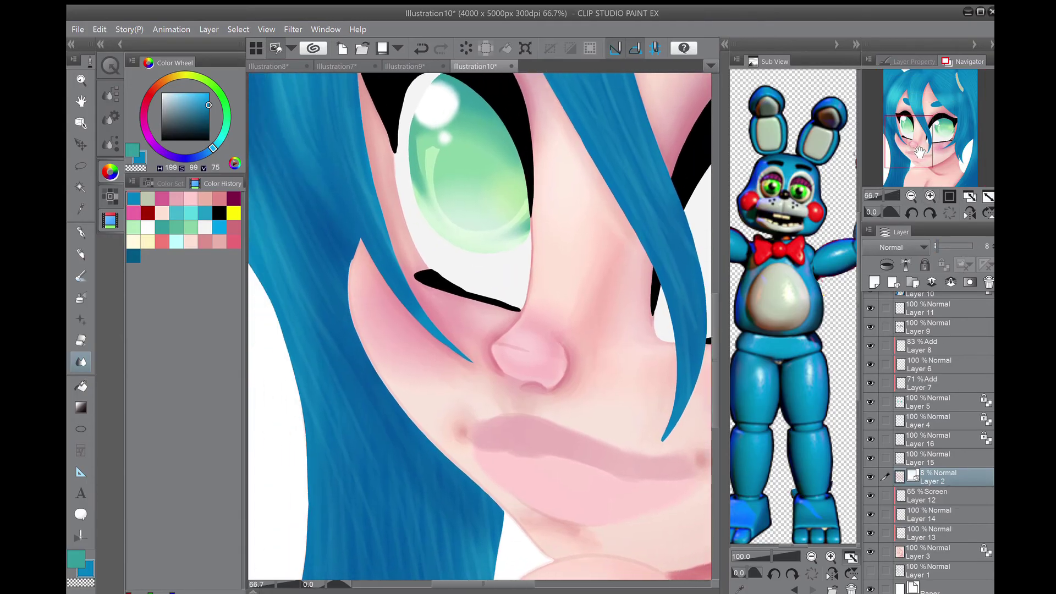
drag(919, 152, 917, 151)
click(81, 275)
click(110, 143)
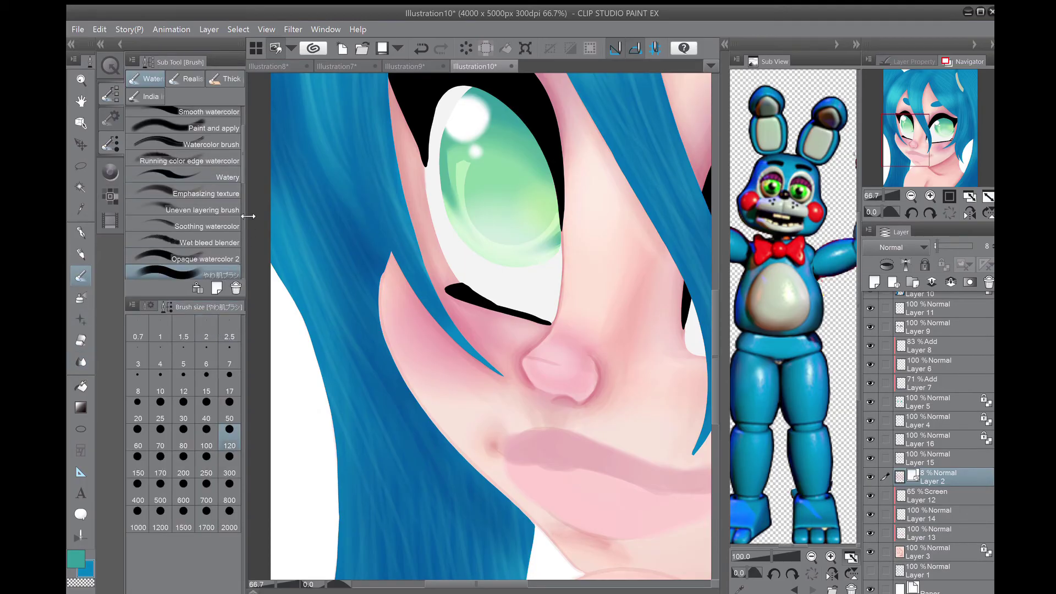
scroll(185, 193, down, 10)
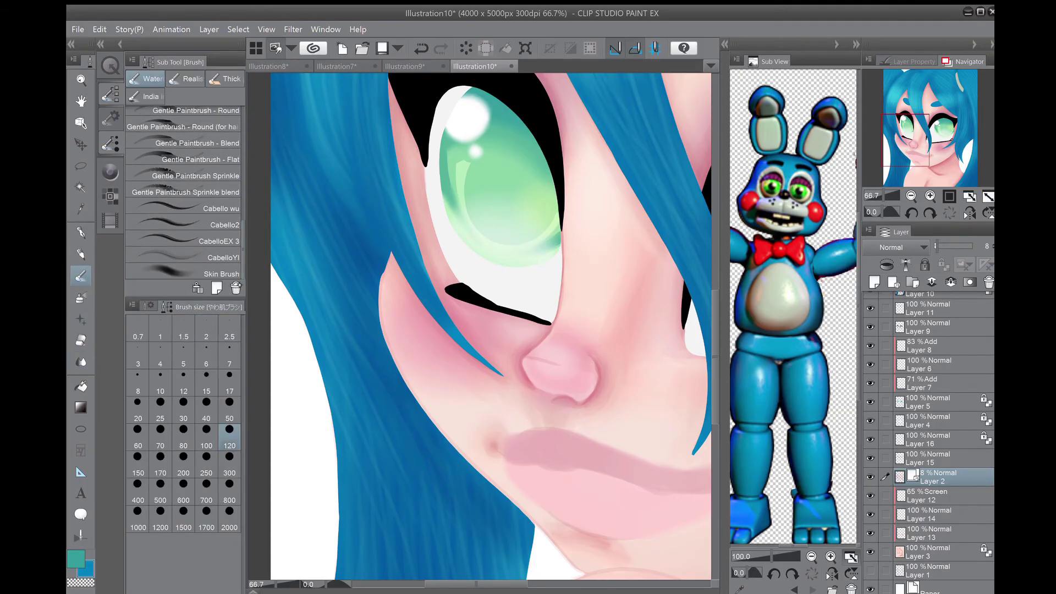
click(220, 273)
click(238, 417)
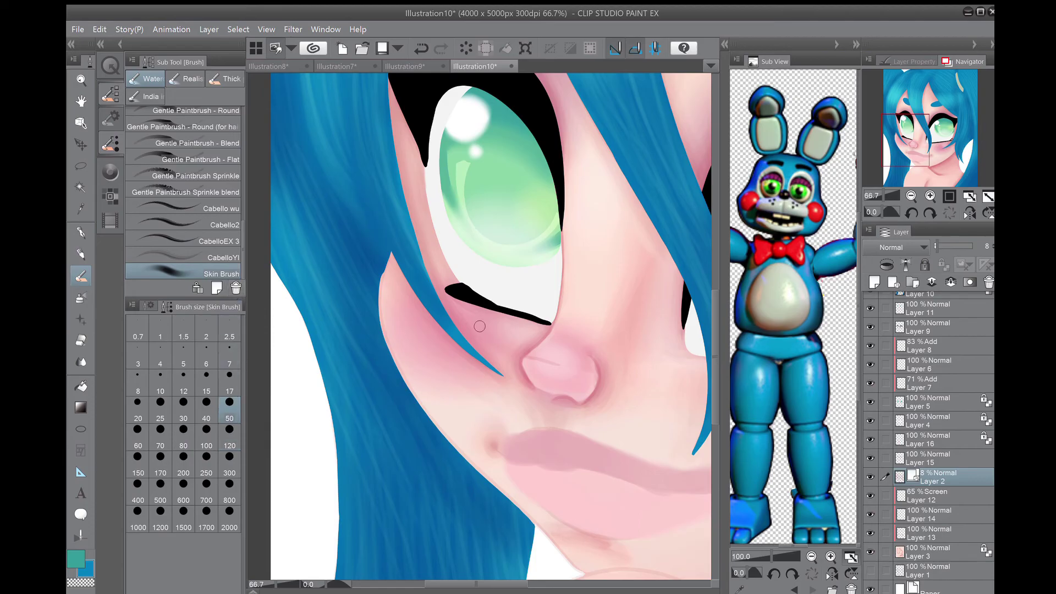
scroll(480, 326, up, 4)
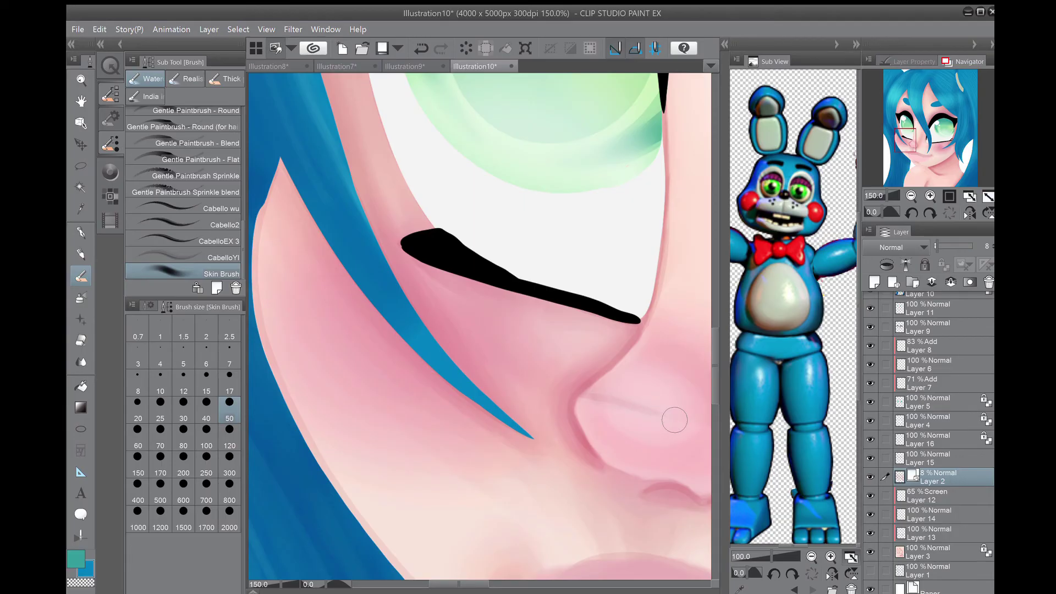
mouse_move(566, 349)
mouse_down()
mouse_move(642, 401)
mouse_move(649, 381)
mouse_up()
Step: Raise Layer 2's opacity to 43%, and undo that change along with the stroke on the nose
click(110, 66)
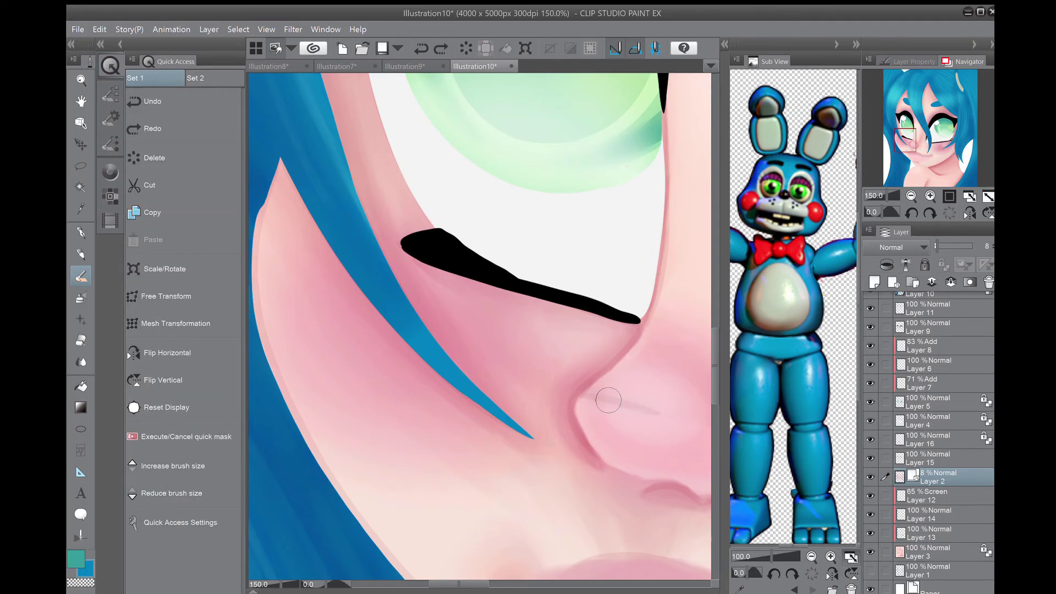
mouse_move(936, 246)
mouse_down()
mouse_move(974, 246)
mouse_move(951, 246)
mouse_up()
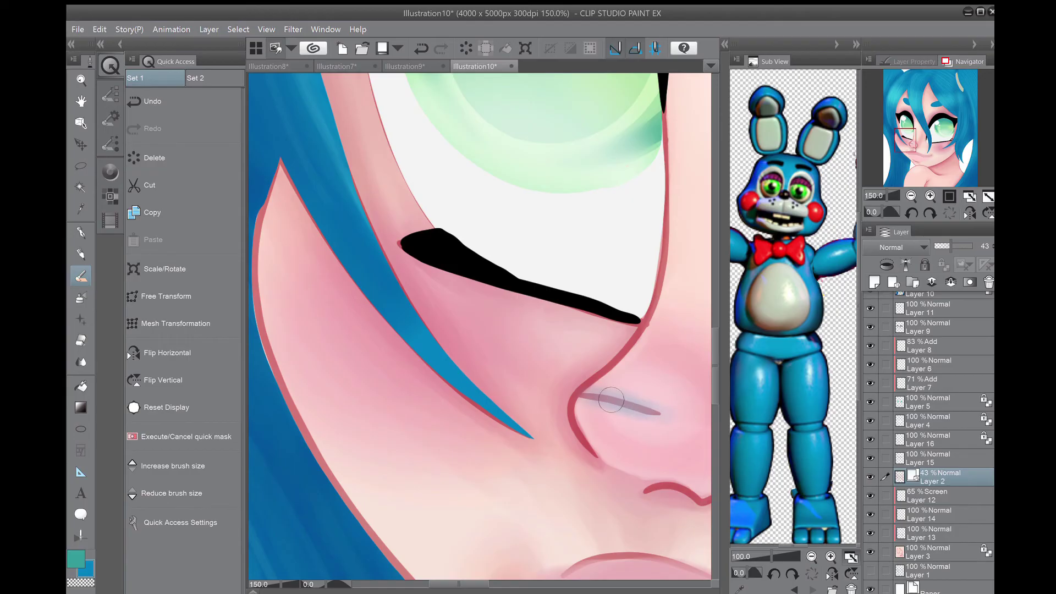
click(153, 101)
click(223, 130)
click(217, 108)
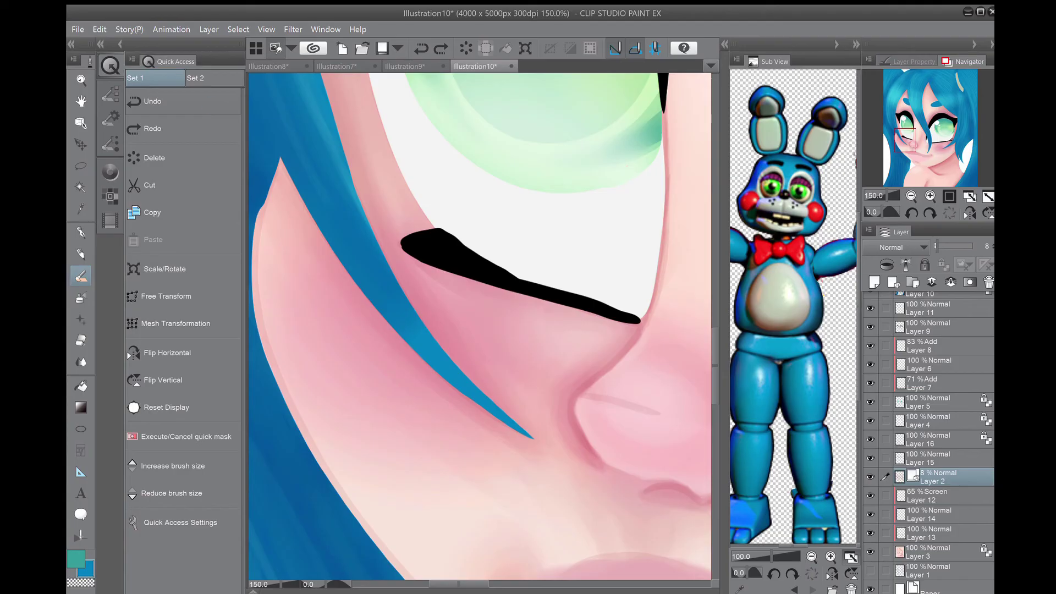
Step: Set the sketch layer's opacity to 11% and add a new layer directly above it
click(963, 246)
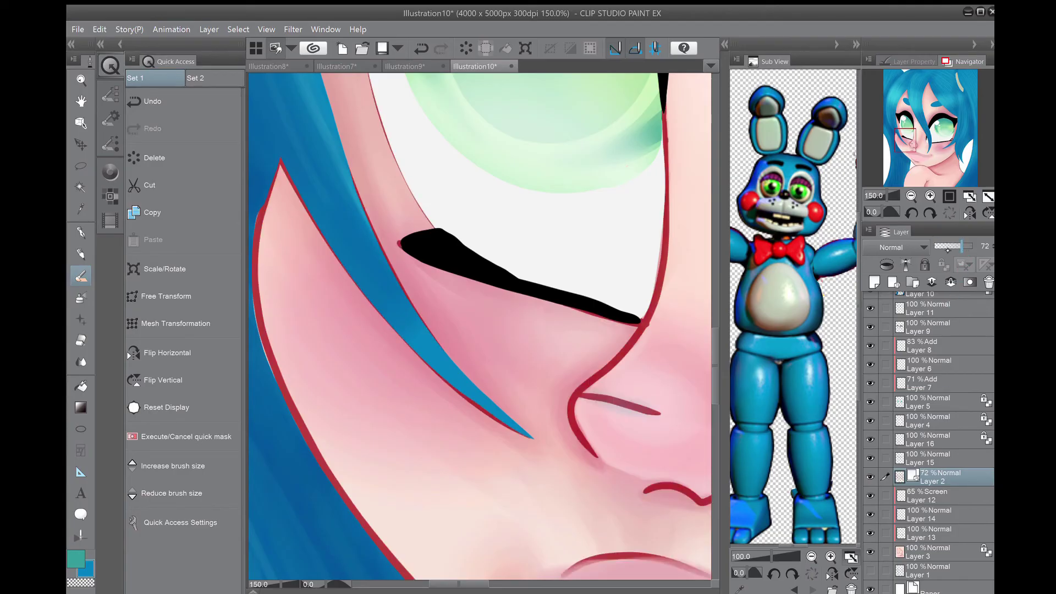
drag(961, 246, 936, 246)
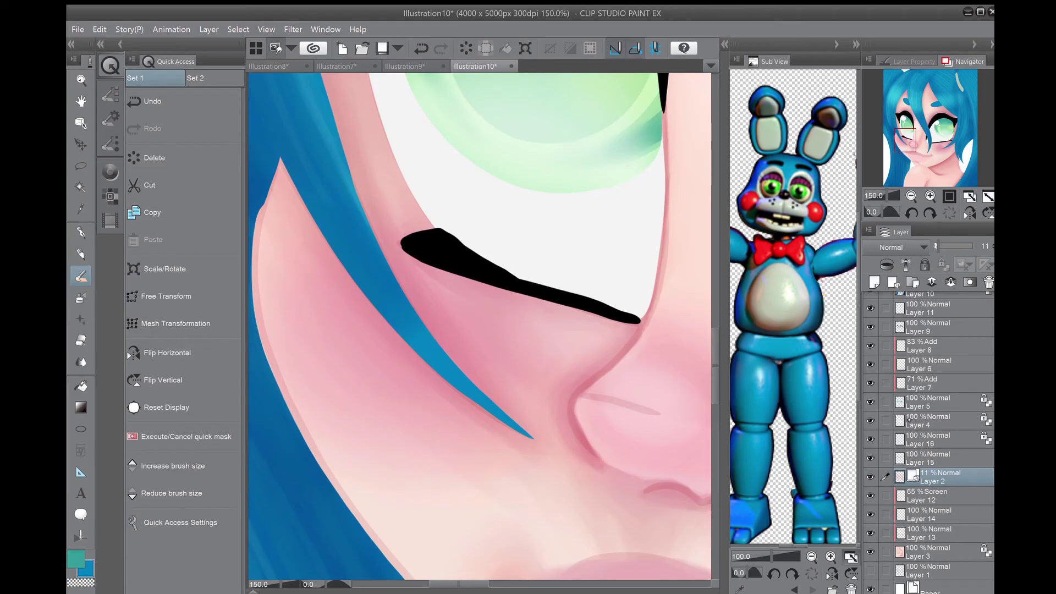
click(874, 283)
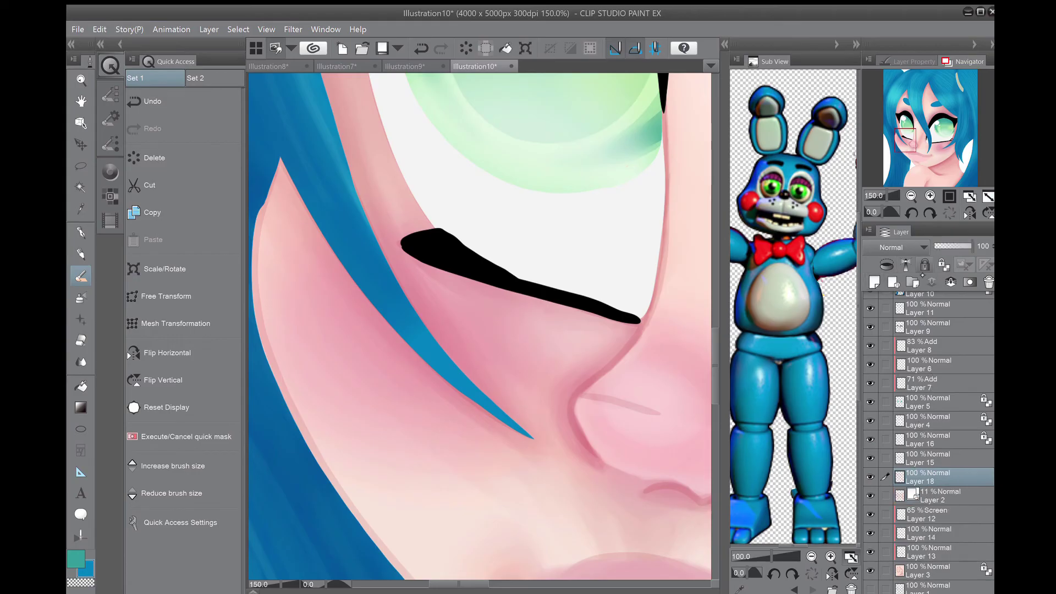
Step: Sample the light skin tone from the nose bridge beside the inner edge of the left eye
key(i)
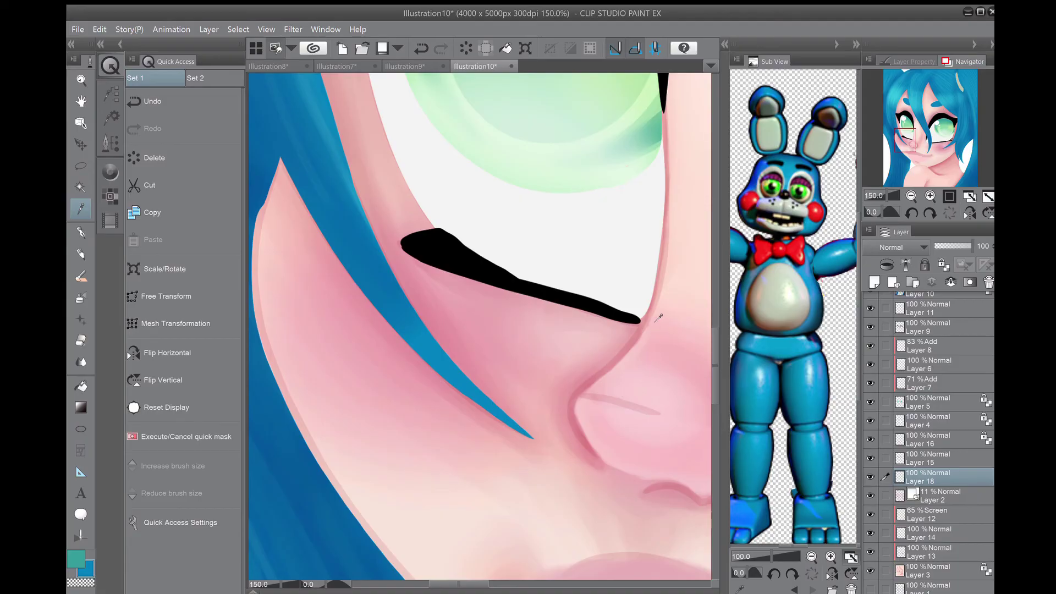
scroll(480, 326, up, 5)
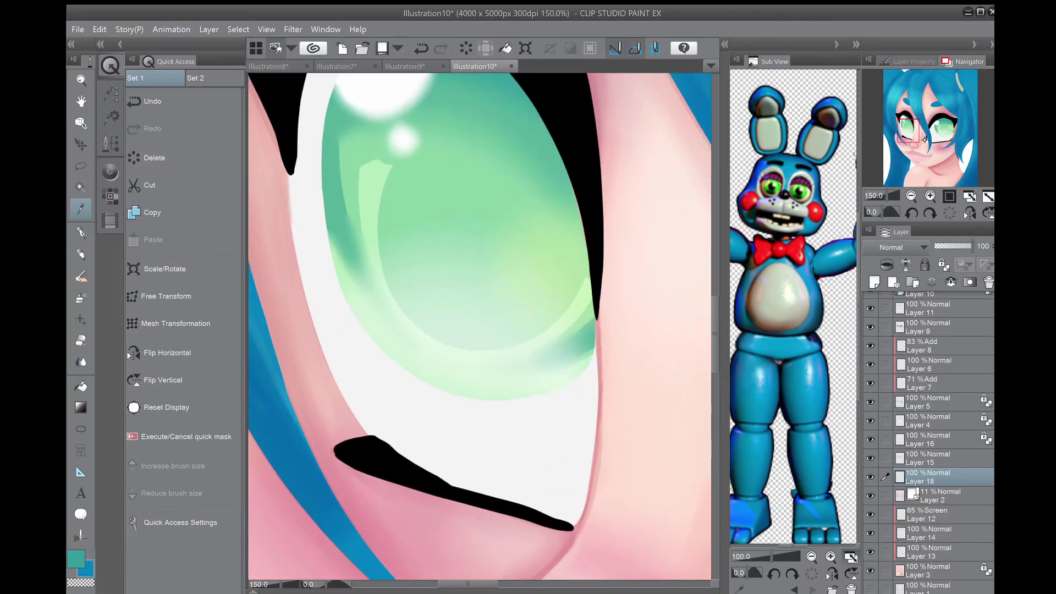
click(609, 341)
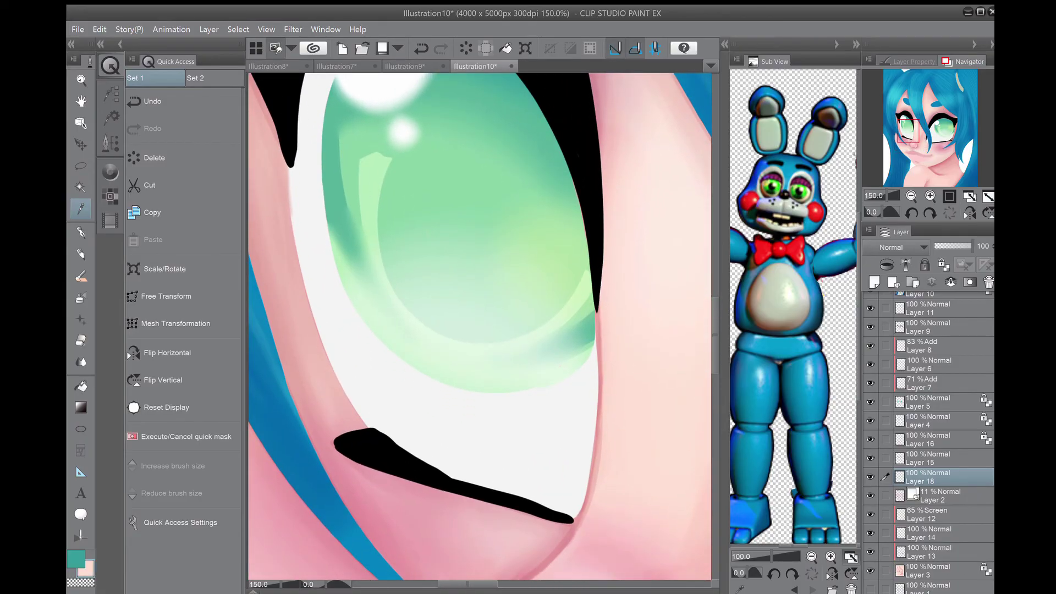
Step: Try covering the sketch line along the left eye's inner edge with skin-tone Skin Brush strokes, and undo them
key(j)
mouse_move(598, 314)
mouse_down()
mouse_move(604, 380)
mouse_move(264, 105)
mouse_up()
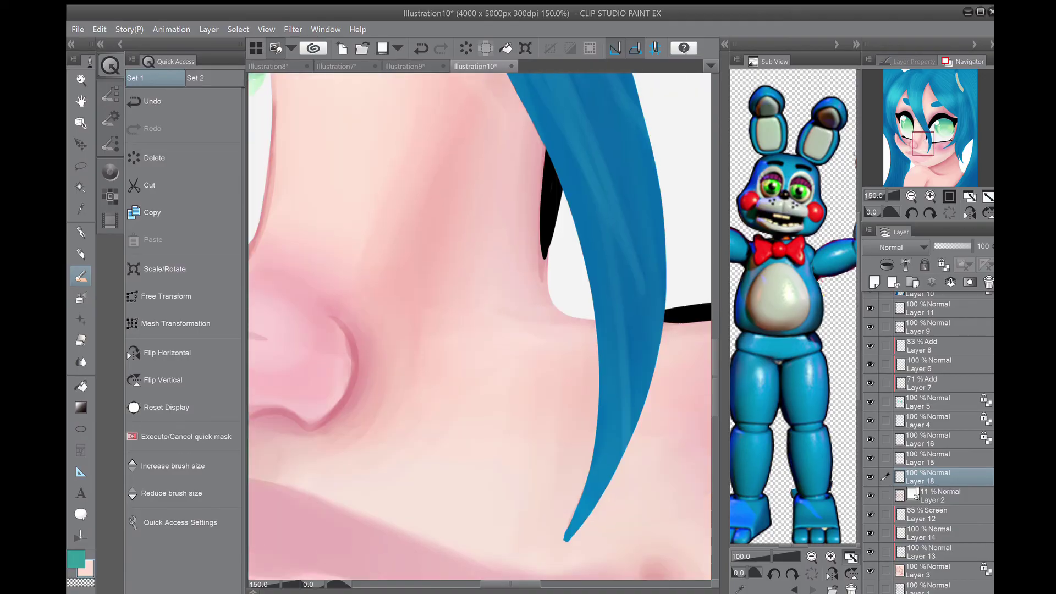
mouse_move(926, 148)
mouse_down()
mouse_move(910, 144)
mouse_move(919, 135)
mouse_up()
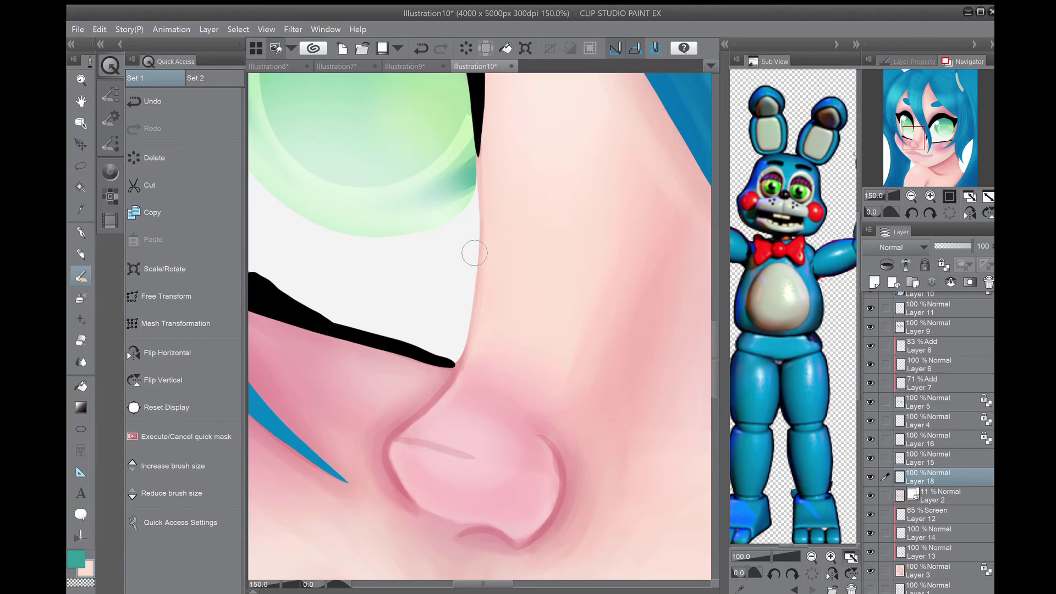
mouse_move(474, 253)
mouse_down()
mouse_move(467, 367)
mouse_move(457, 383)
mouse_move(466, 373)
mouse_move(388, 437)
mouse_move(387, 473)
mouse_move(405, 500)
mouse_move(387, 457)
mouse_up()
key(ctrl+z)
key(ctrl+z)
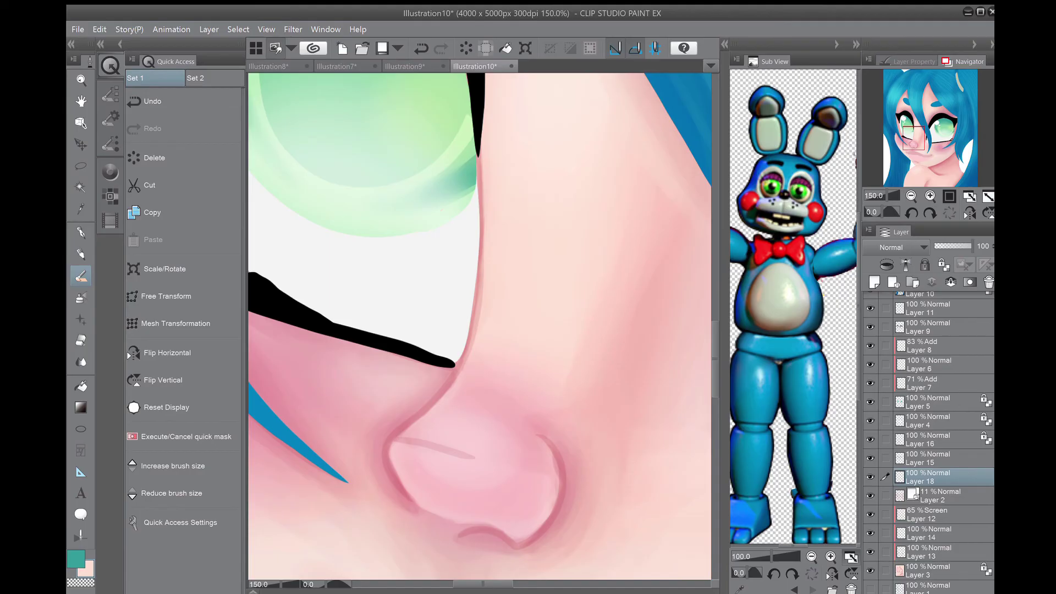
Step: Paint over the sketch line along the left eye's inner edge in skin tone with the やわ肌ブラシ brush at size 17
click(110, 95)
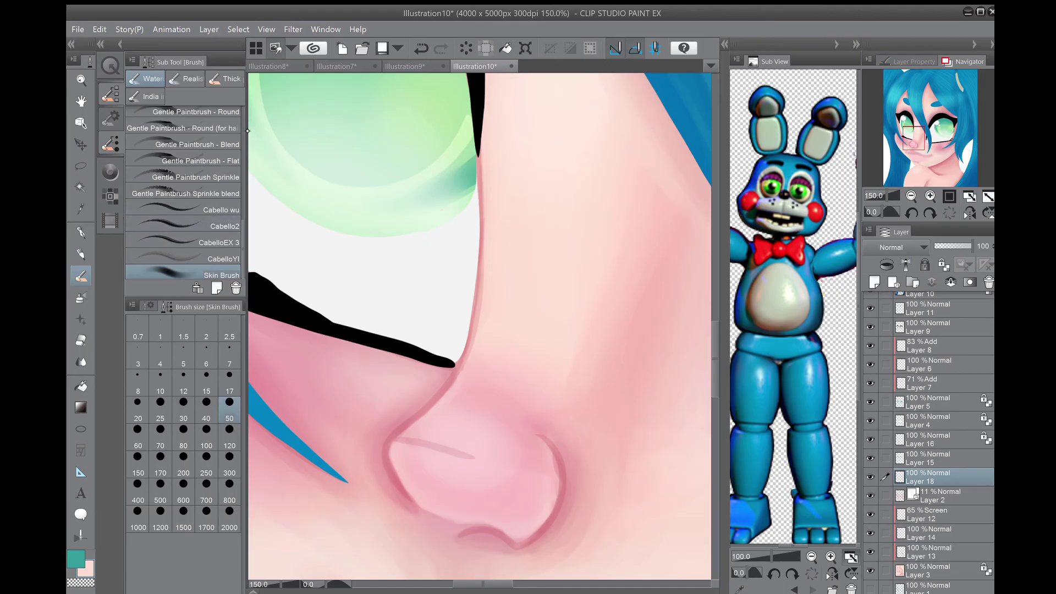
scroll(246, 127, up, 5)
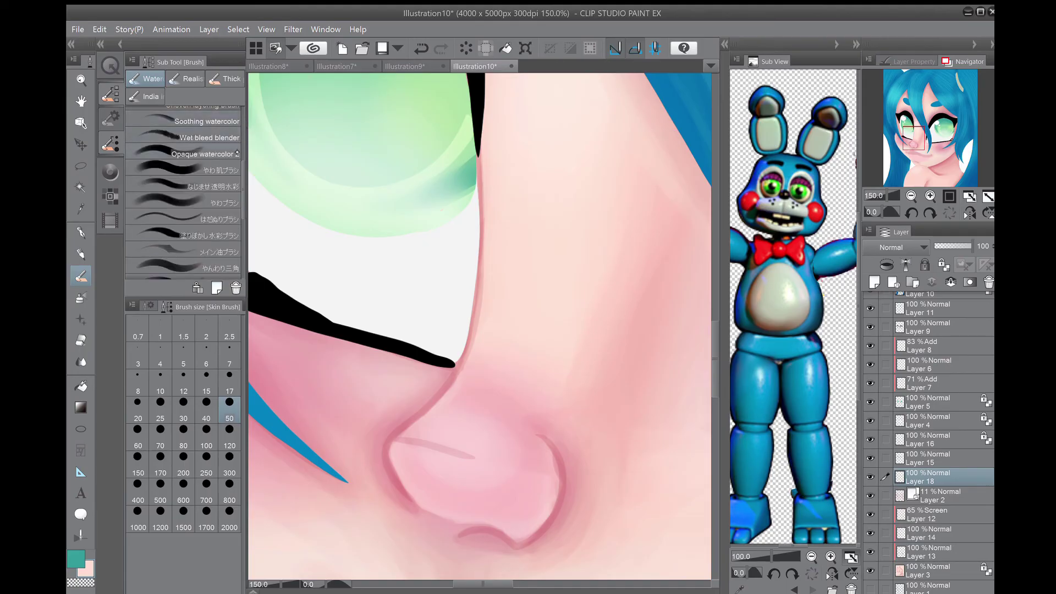
click(232, 171)
click(229, 385)
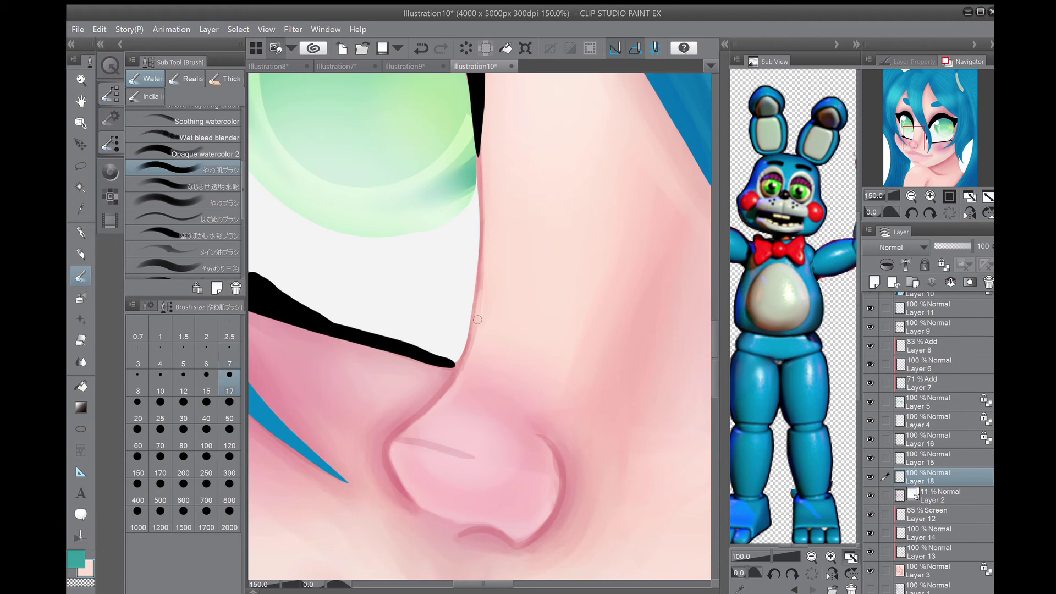
drag(477, 323, 482, 252)
mouse_move(480, 214)
mouse_down()
mouse_move(480, 246)
mouse_move(479, 187)
mouse_up()
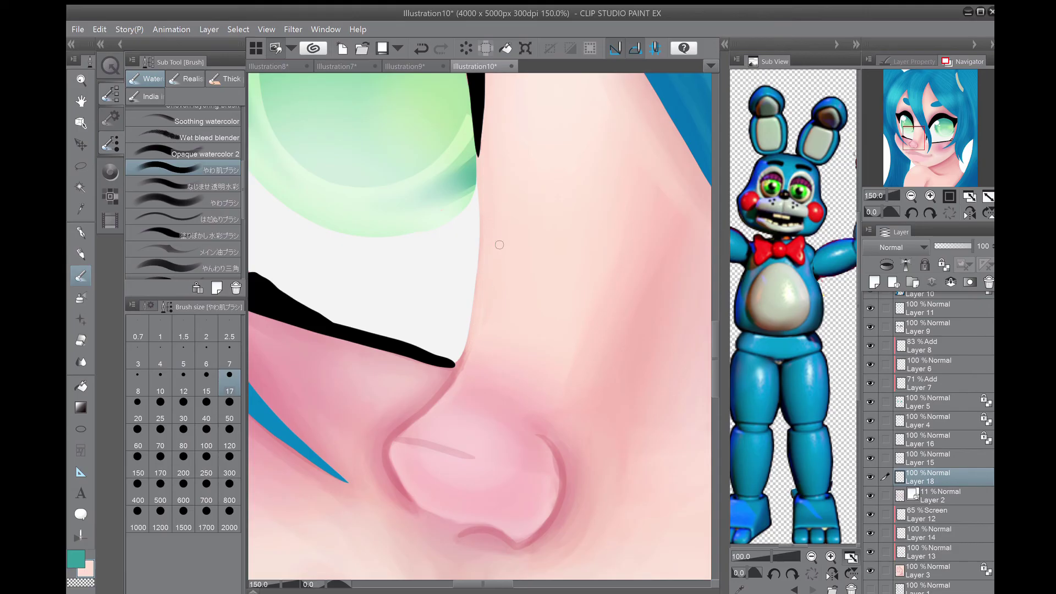
Step: Sample the pink skin tone beside the nose and paint over the nose's sketch line with the やわ肌ブラシ brush at size 17
drag(917, 137, 917, 141)
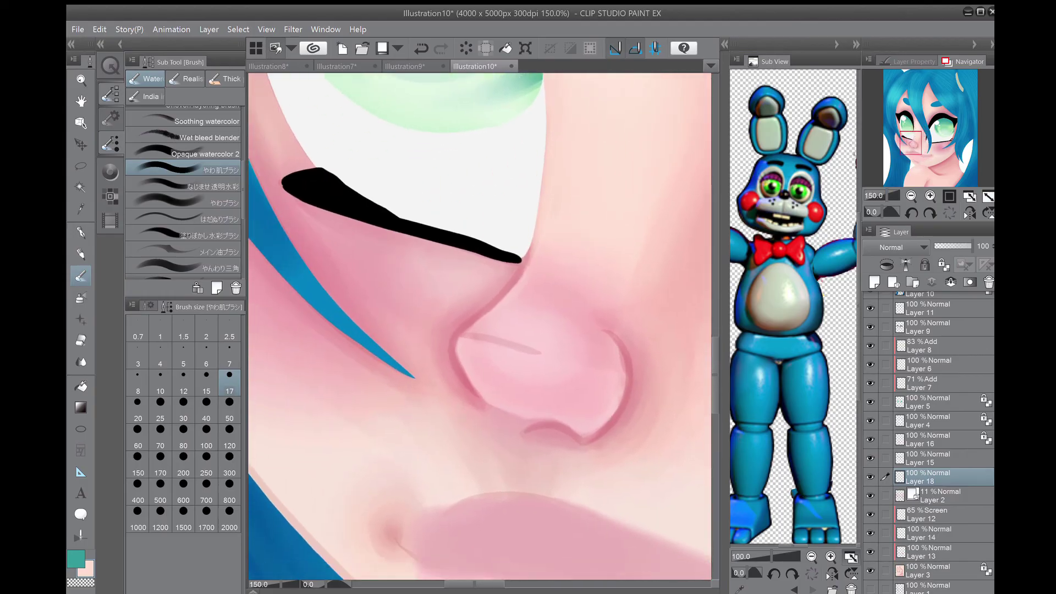
key(i)
click(489, 299)
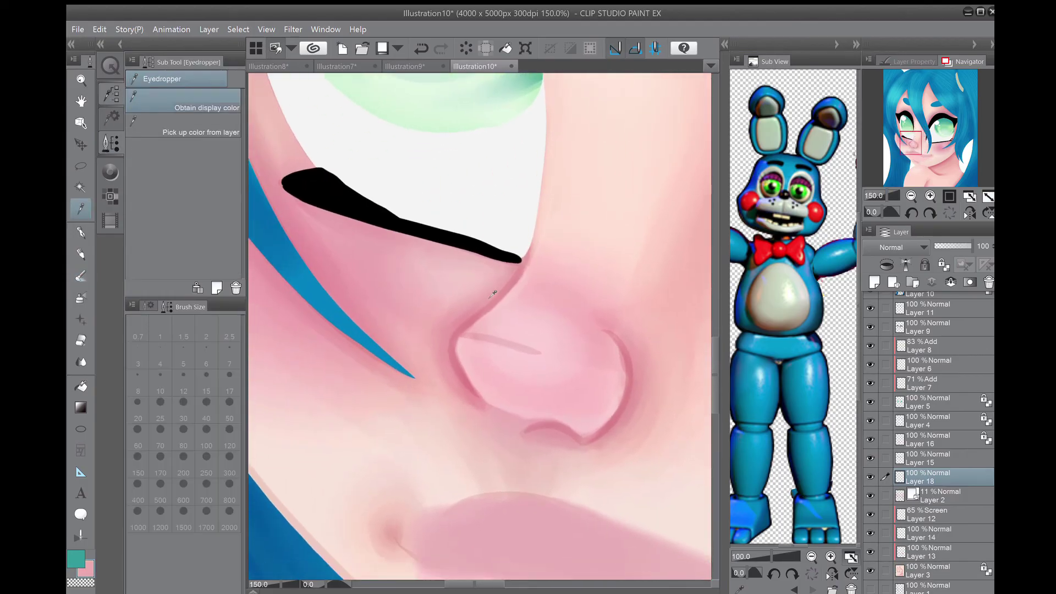
key(b)
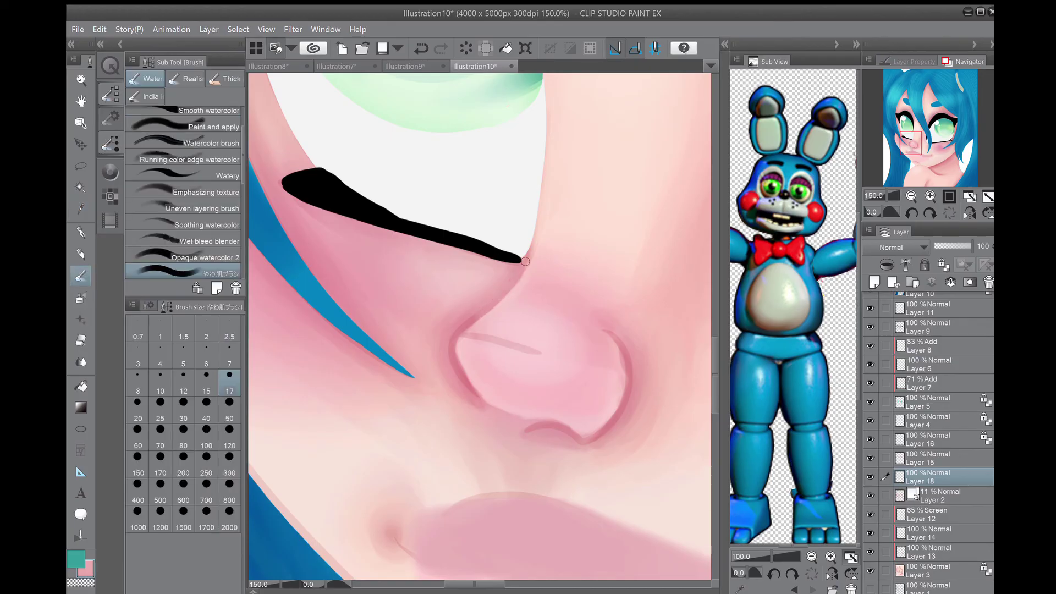
mouse_move(485, 306)
mouse_down()
mouse_move(455, 341)
mouse_move(473, 393)
mouse_up()
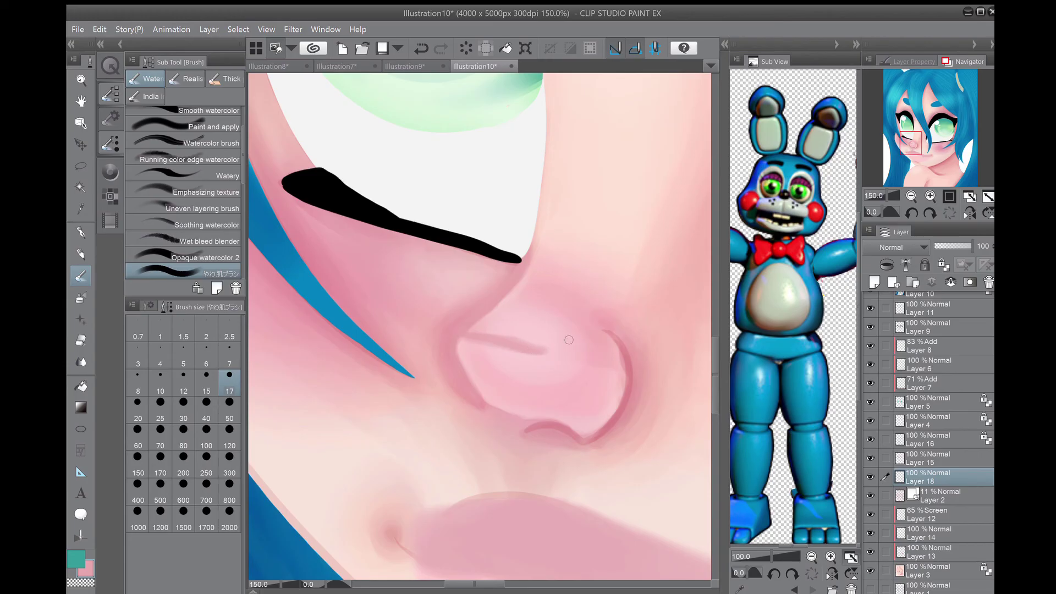
key(ctrl+0)
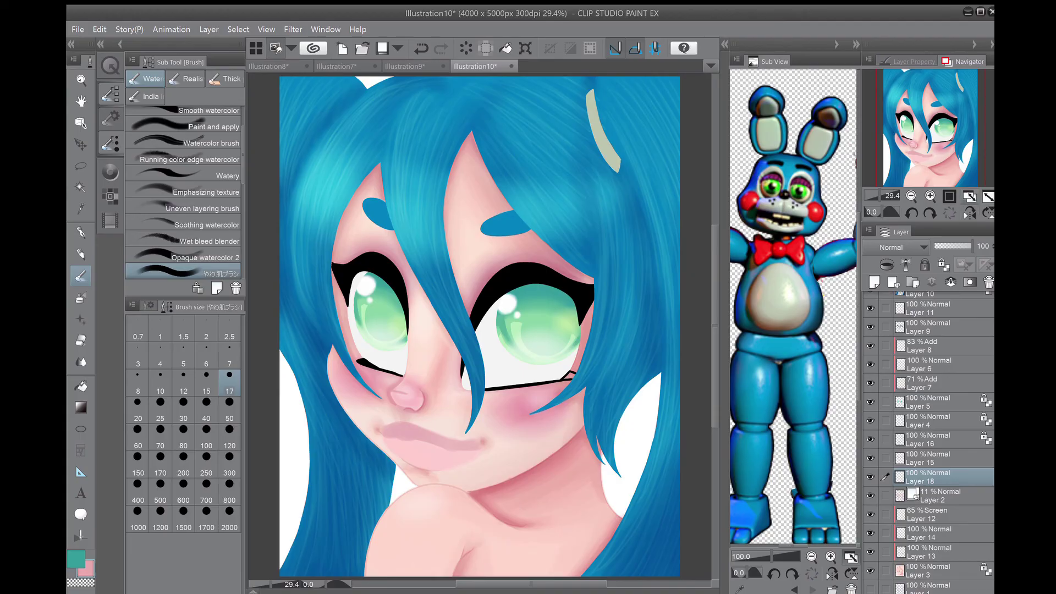
click(930, 195)
drag(933, 165, 926, 168)
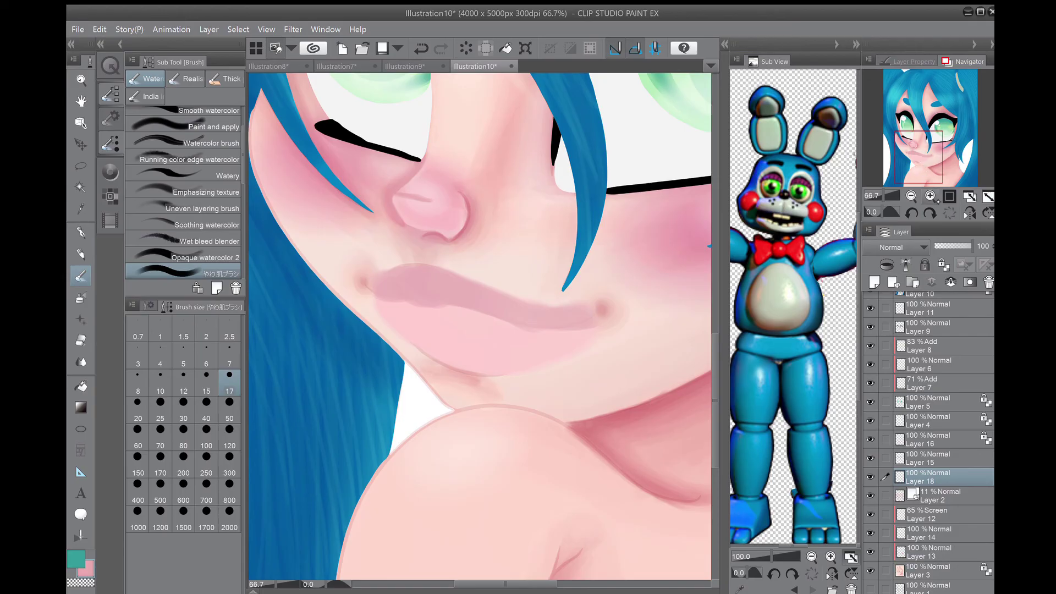
key(ctrl+plus)
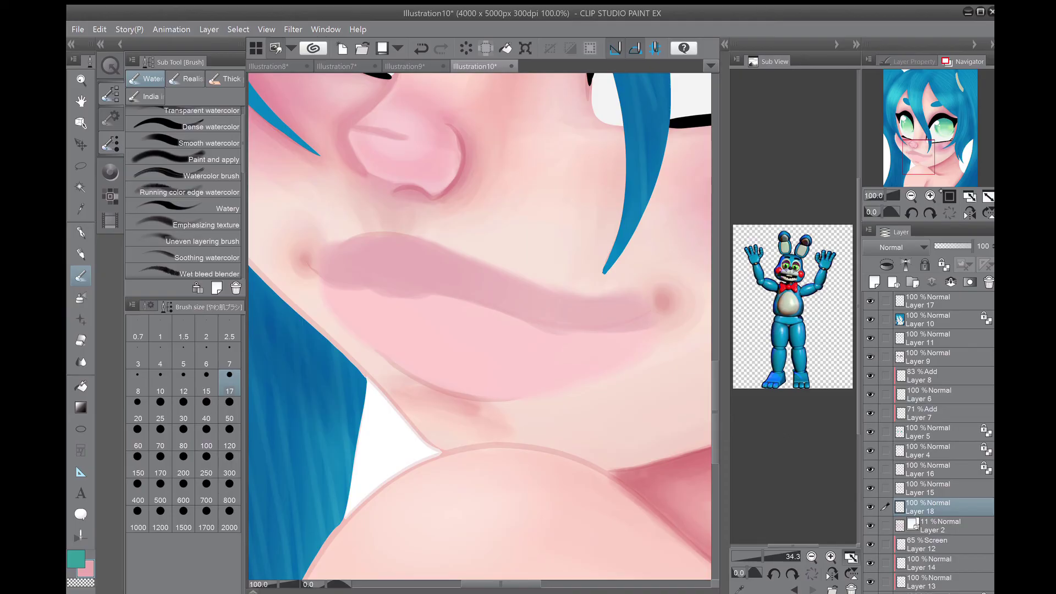
Step: On the 11% sketch layer, soften the lines around the nose and the left eye's inner edge with the Blur tool at size 120
key(ctrl+plus)
key(j)
mouse_move(575, 302)
mouse_down()
mouse_move(547, 267)
mouse_move(542, 349)
mouse_move(472, 365)
mouse_move(526, 368)
mouse_up()
ctrl+shift+click(547, 266)
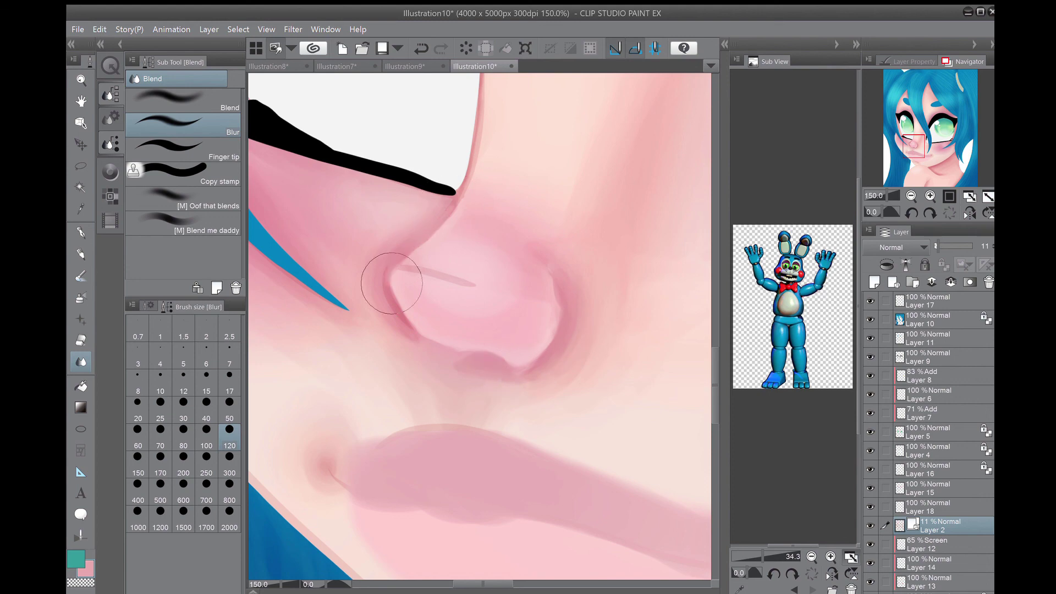
drag(447, 211, 463, 427)
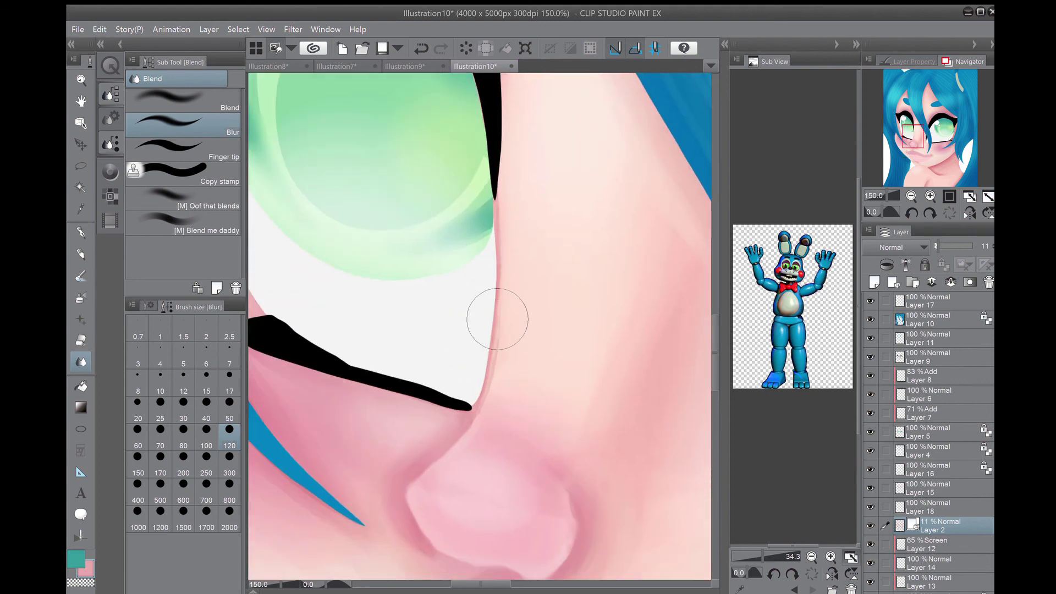
drag(632, 550, 341, 204)
drag(596, 361, 320, 283)
drag(594, 339, 578, 236)
Step: Blur the sketch lines along the neck shadow beneath the jaw
click(930, 174)
click(929, 173)
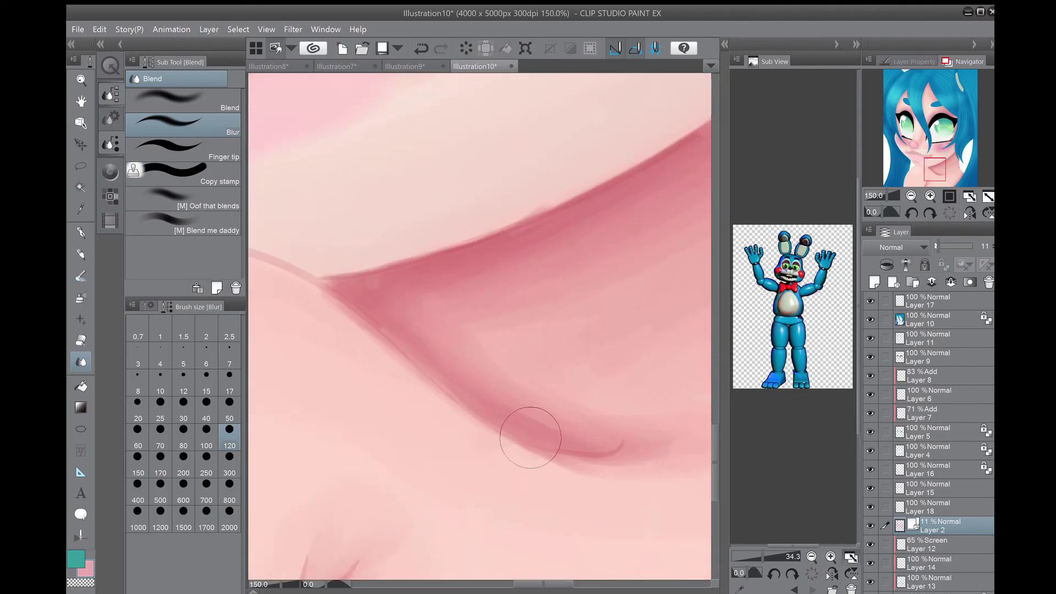
drag(583, 354, 436, 224)
drag(350, 336, 474, 207)
Step: Blur the sketch line along the shoulder's outer edge, and undo the last stroke beside the white gap
click(110, 66)
mouse_move(410, 415)
mouse_down()
mouse_move(416, 327)
mouse_move(515, 138)
mouse_up()
click(110, 94)
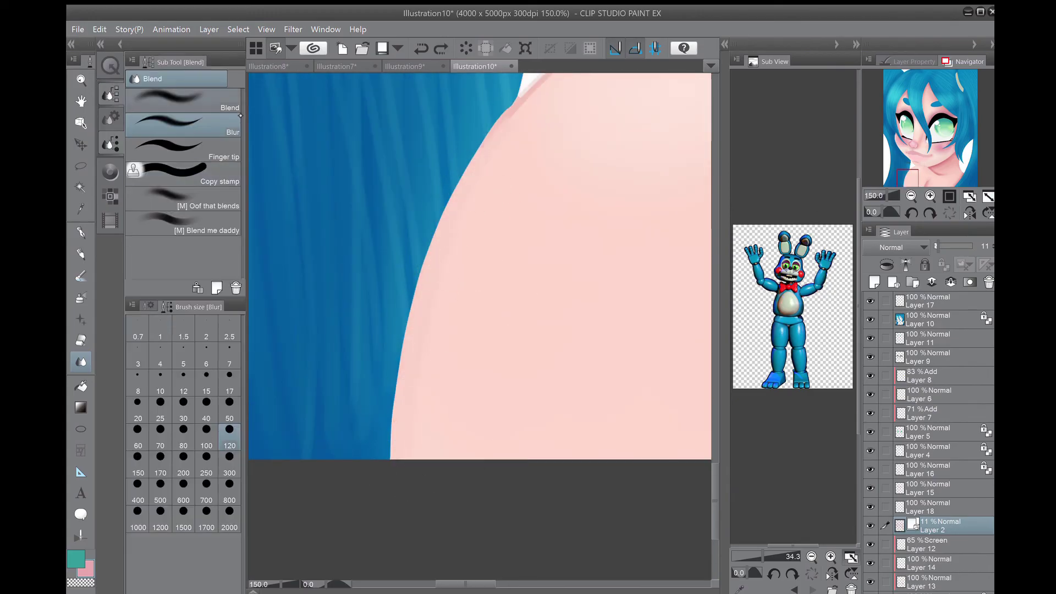
drag(526, 116, 471, 243)
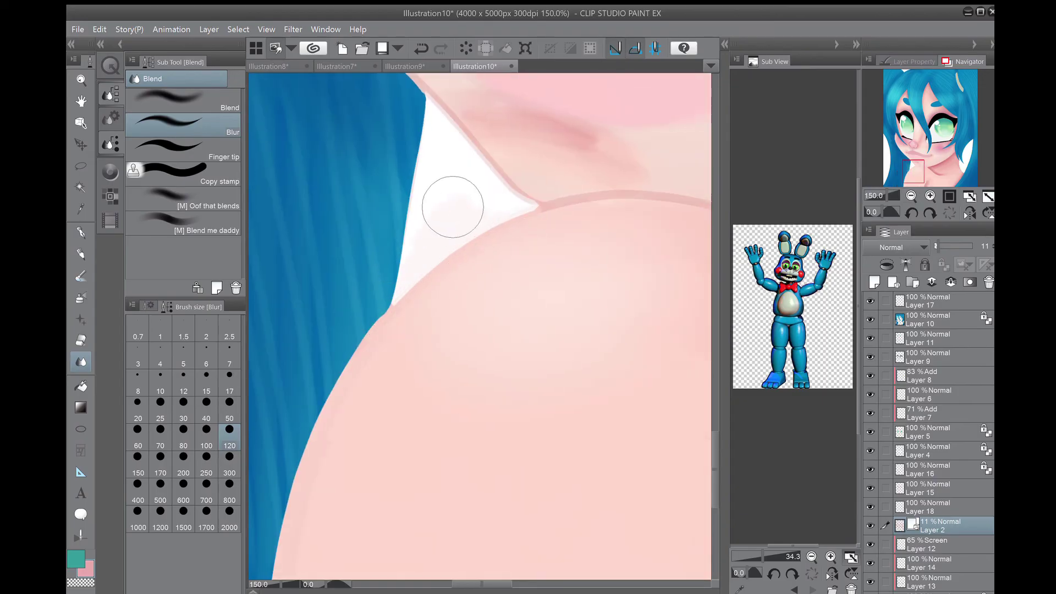
click(110, 66)
key(ctrl+z)
Step: Blur the sketch line in the armpit crease below the shoulder
mouse_move(325, 452)
mouse_down()
mouse_move(558, 207)
mouse_move(495, 275)
mouse_move(537, 331)
mouse_move(556, 294)
mouse_up()
key(i)
click(537, 331)
key(j)
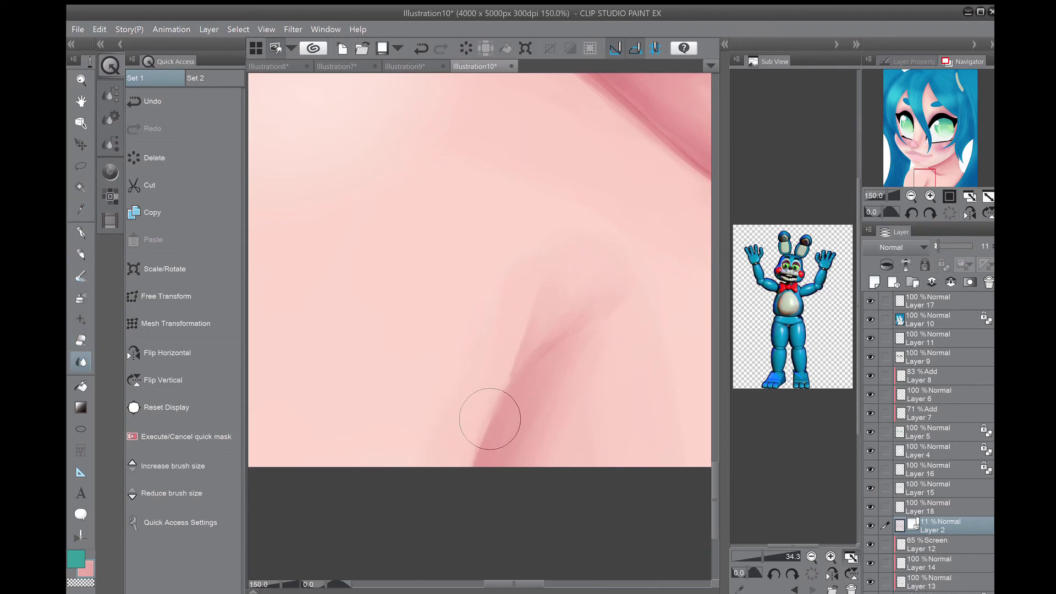
Step: Blur the sketch line along the neck's outer edge between the hair strands, undoing and redoing the first stroke
drag(913, 124, 956, 165)
key(ctrl+alt+0)
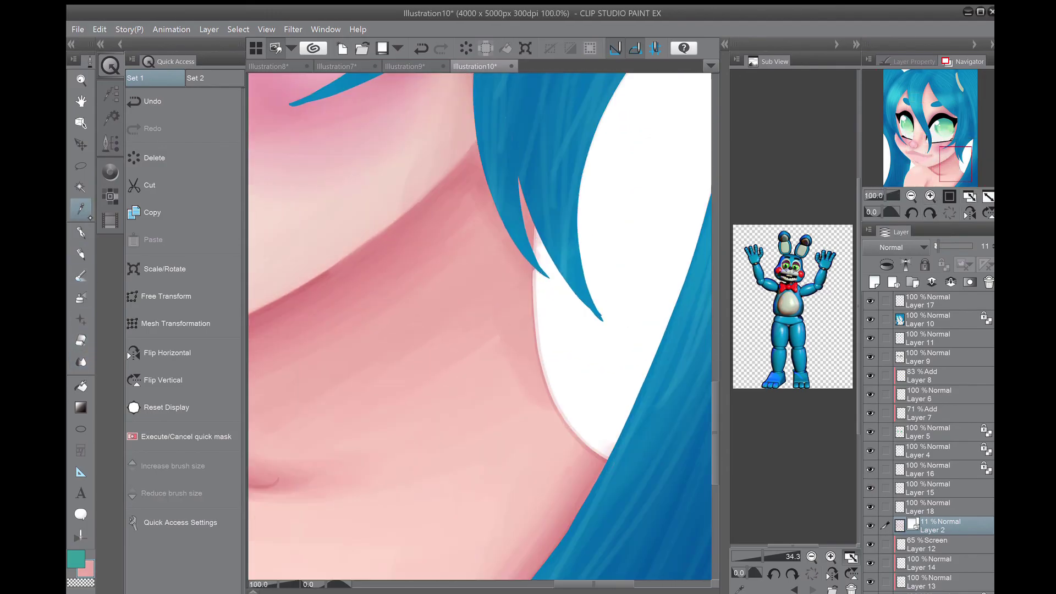
key(i)
click(542, 325)
key(j)
mouse_move(542, 324)
mouse_down()
mouse_move(566, 444)
mouse_move(591, 440)
mouse_up()
click(208, 103)
drag(547, 366, 588, 443)
alt+click(540, 331)
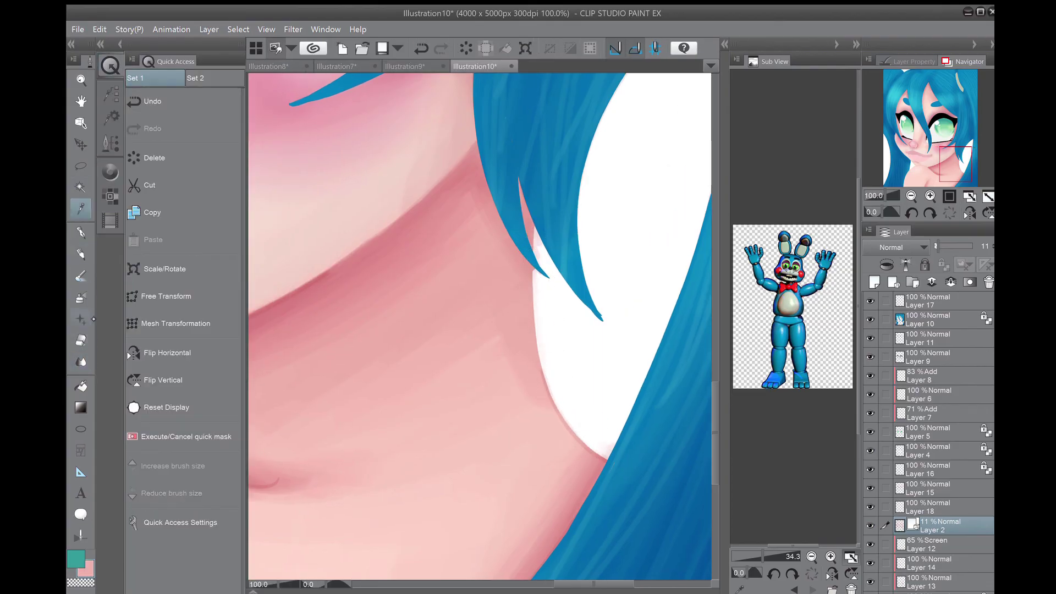
alt+click(551, 394)
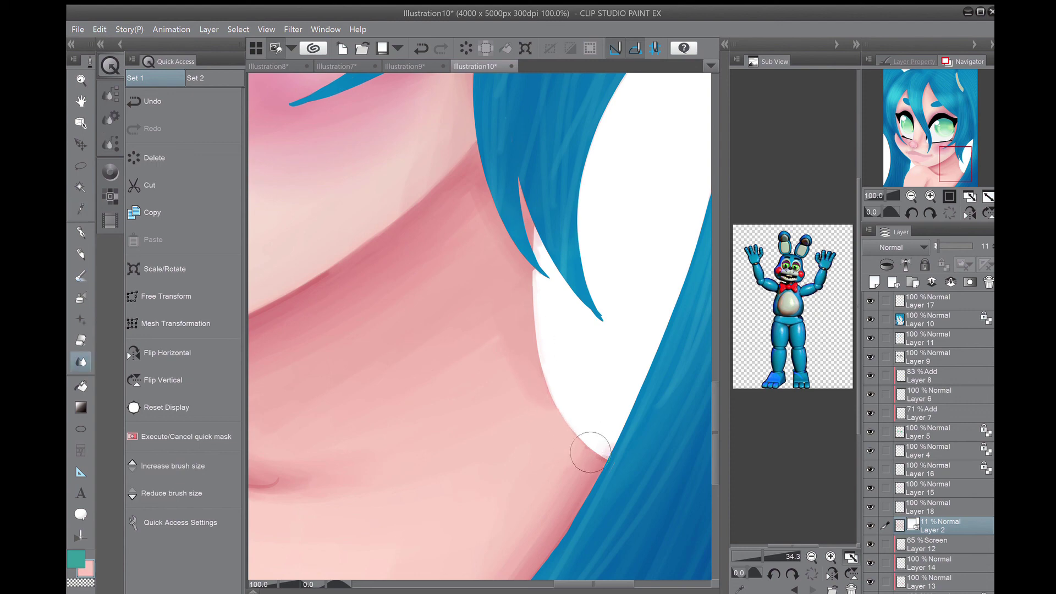
Step: Blur the sketch lines under the jaw and along the top of the shoulder where it meets the chin
drag(946, 164, 928, 164)
alt+click(418, 407)
scroll(479, 324, down, 5)
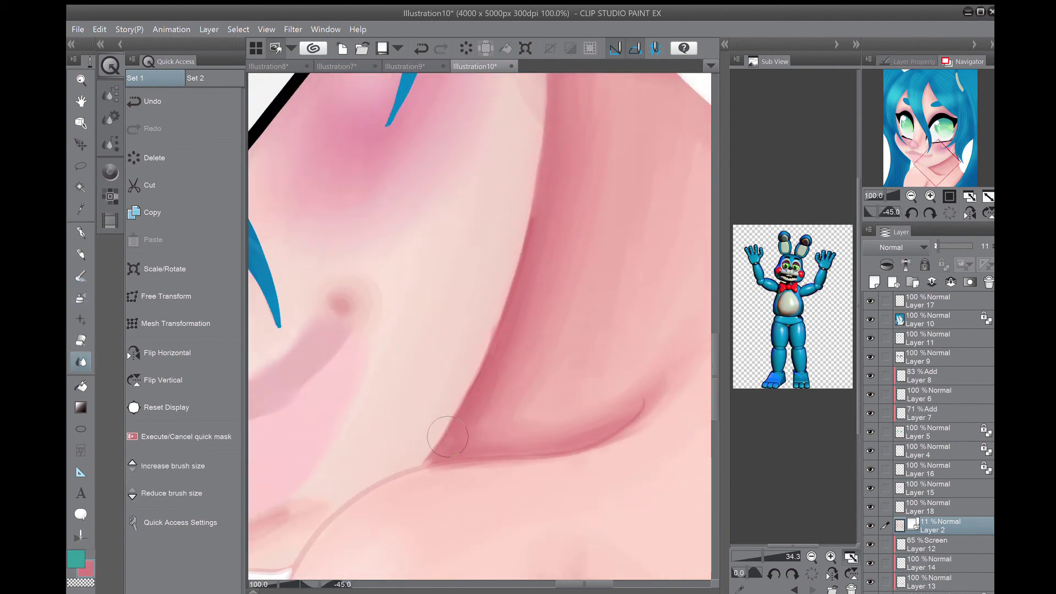
scroll(440, 495, up, 5)
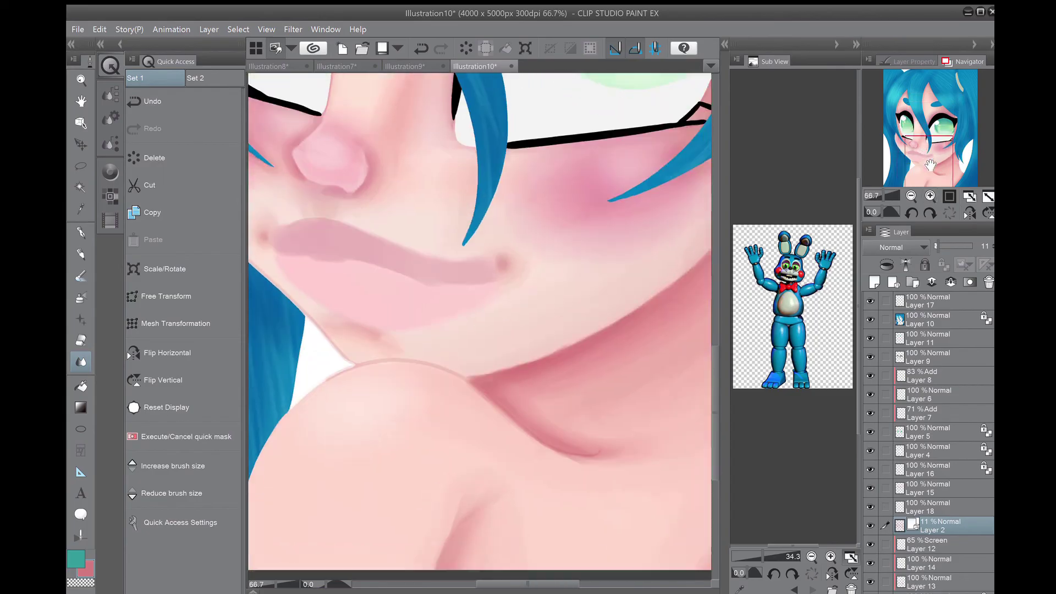
scroll(478, 308, up, 2)
drag(440, 330, 460, 360)
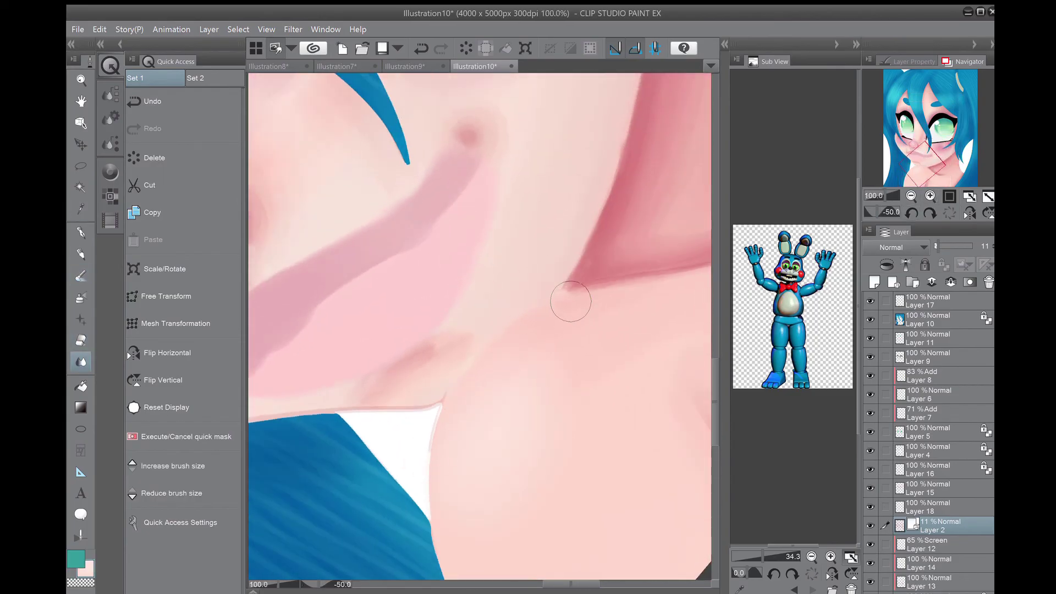
Step: Add a Multiply layer above the 65% Screen layer, then paint and blur a dusky pink shadow line between chin and shoulder
click(926, 545)
key(ctrl+shift+n)
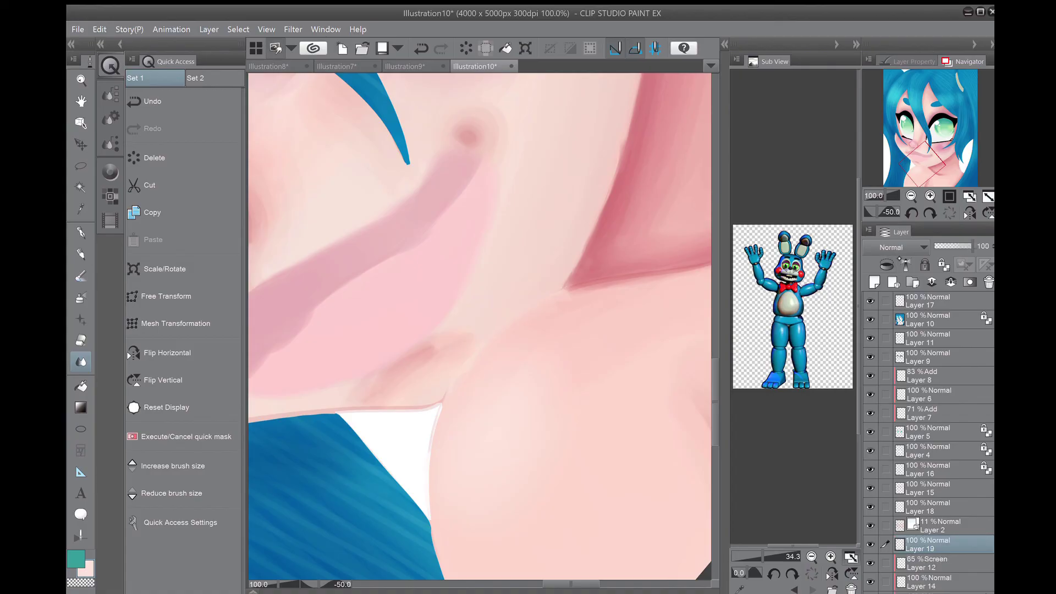
key(b)
mouse_move(440, 397)
mouse_down()
mouse_move(459, 365)
mouse_move(557, 292)
mouse_move(546, 294)
mouse_up()
key(j)
mouse_move(465, 346)
mouse_down()
mouse_move(436, 394)
mouse_move(441, 379)
mouse_up()
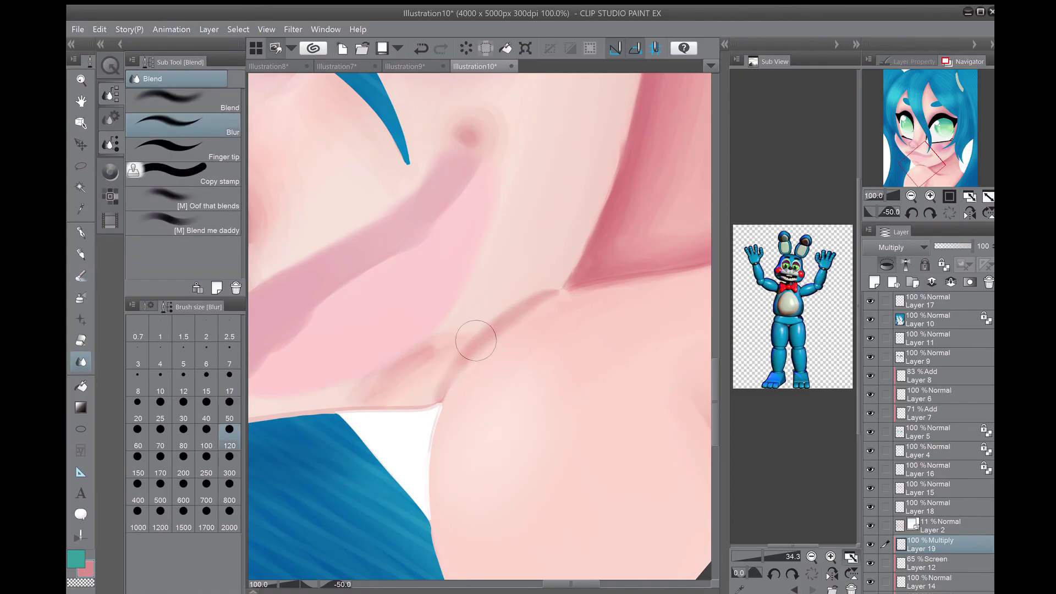
Step: Undo the last blur, repaint the shadow line between chin and shoulder, and soften its edge with the Soft eraser at size 17
key(ctrl+0)
click(110, 65)
click(152, 101)
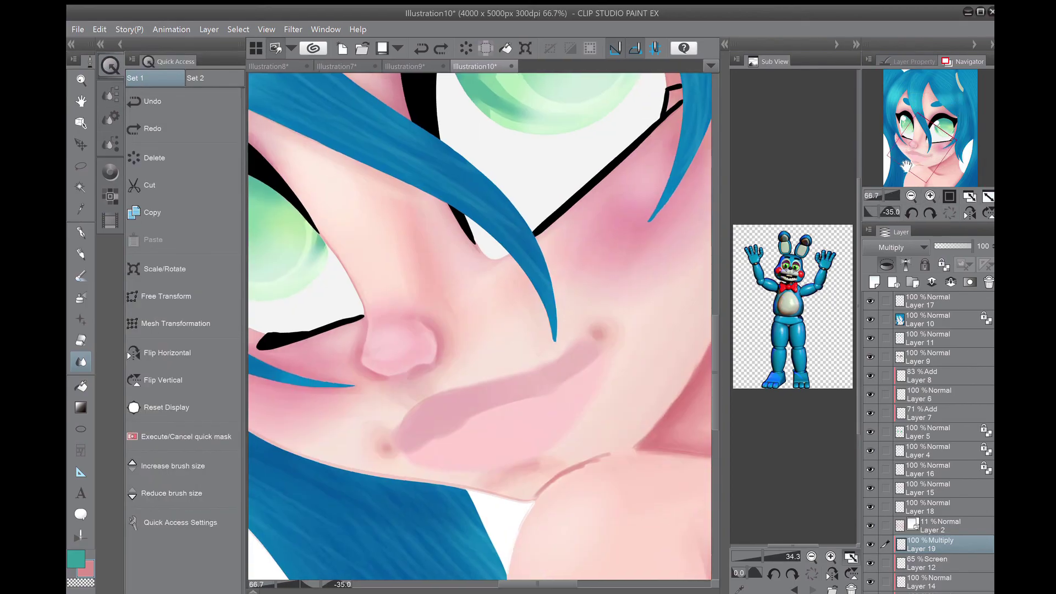
key(b)
mouse_move(406, 392)
mouse_down()
mouse_move(493, 280)
mouse_move(514, 270)
mouse_up()
key(b)
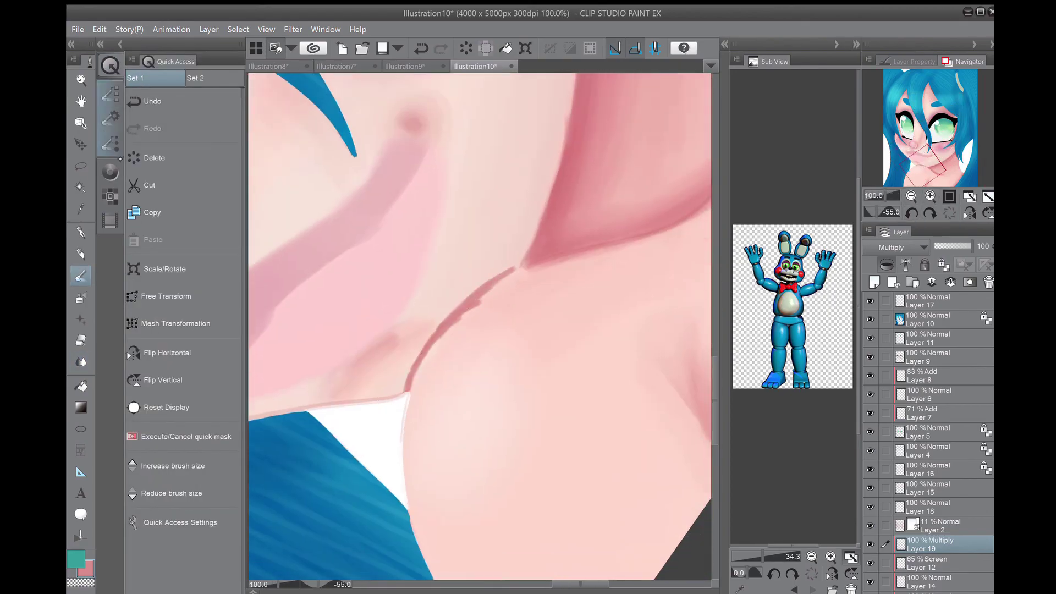
mouse_move(410, 385)
mouse_down()
mouse_move(484, 286)
mouse_move(514, 267)
mouse_up()
key(e)
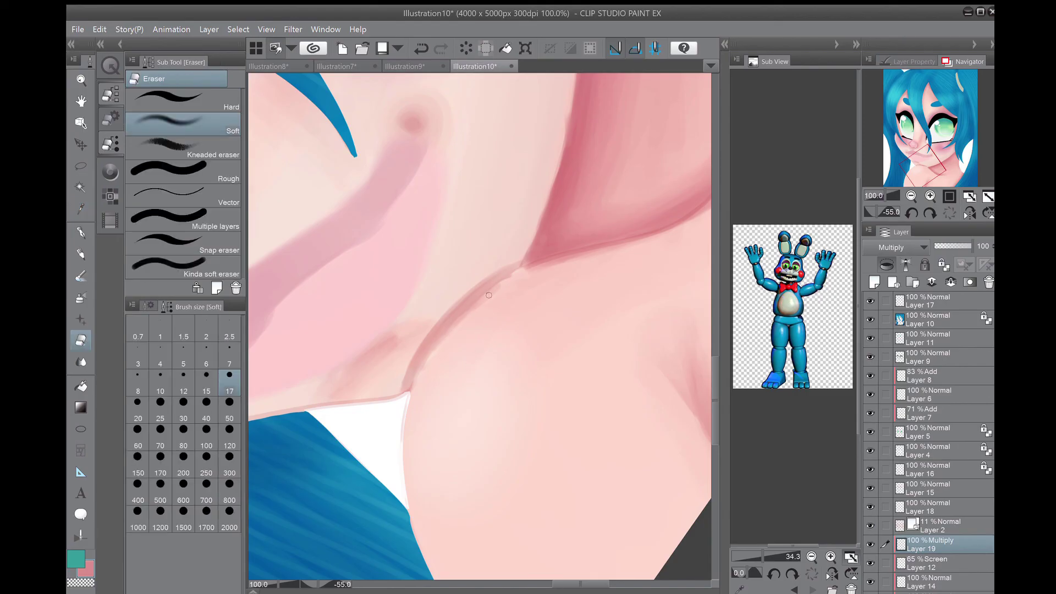
key(b)
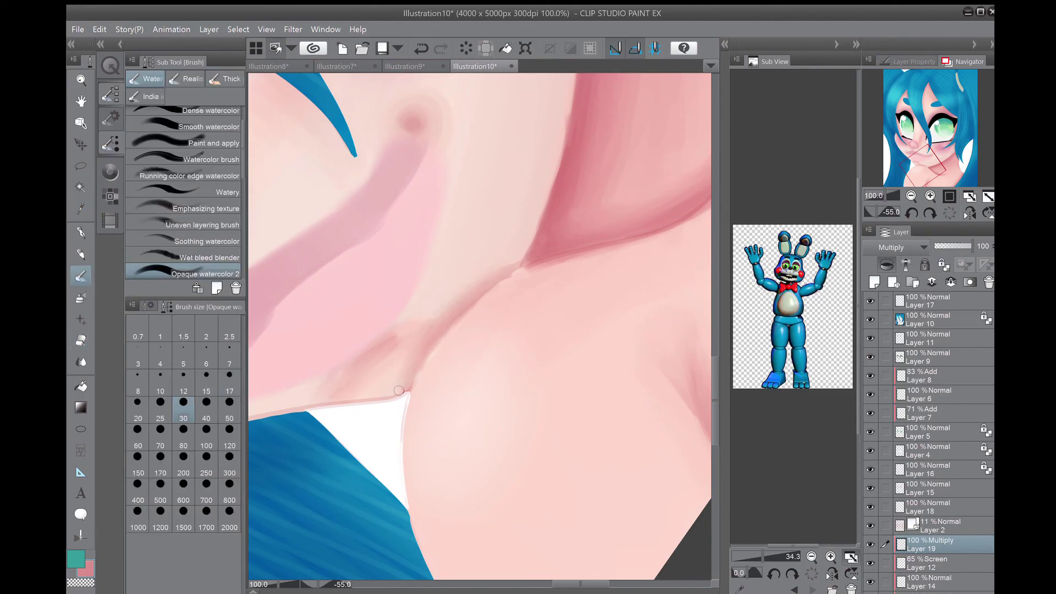
Step: On the 11% sketch layer, blur the remaining lines along the chin, jaw and left cheek
key(ctrl+0)
key(ctrl+alt+0)
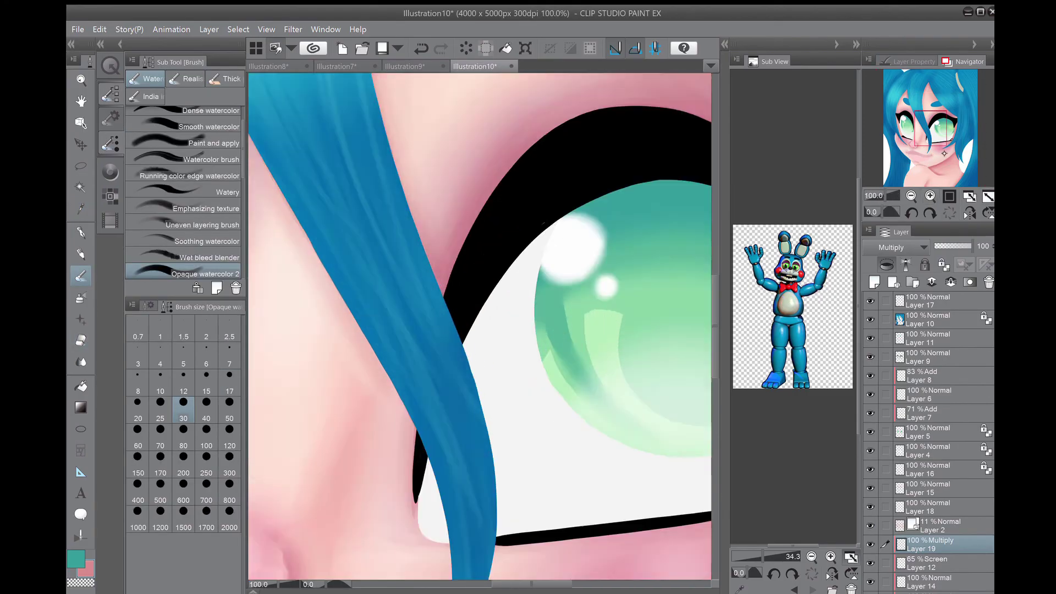
drag(934, 128, 921, 162)
click(939, 522)
key(j)
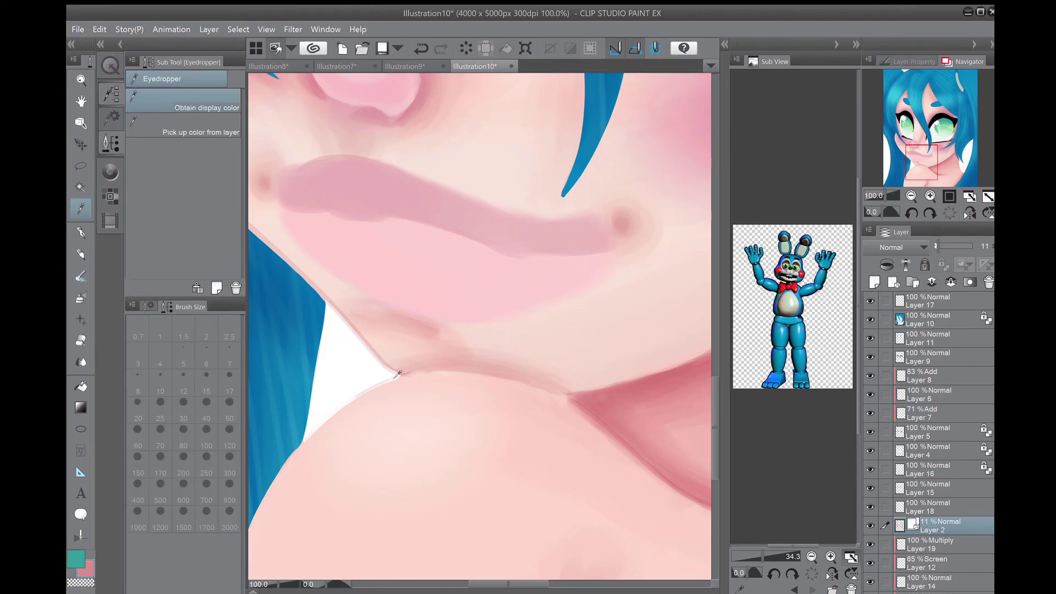
alt+click(292, 254)
drag(436, 330, 636, 451)
drag(414, 295, 492, 363)
mouse_move(313, 151)
mouse_down()
mouse_move(406, 299)
mouse_move(434, 372)
mouse_up()
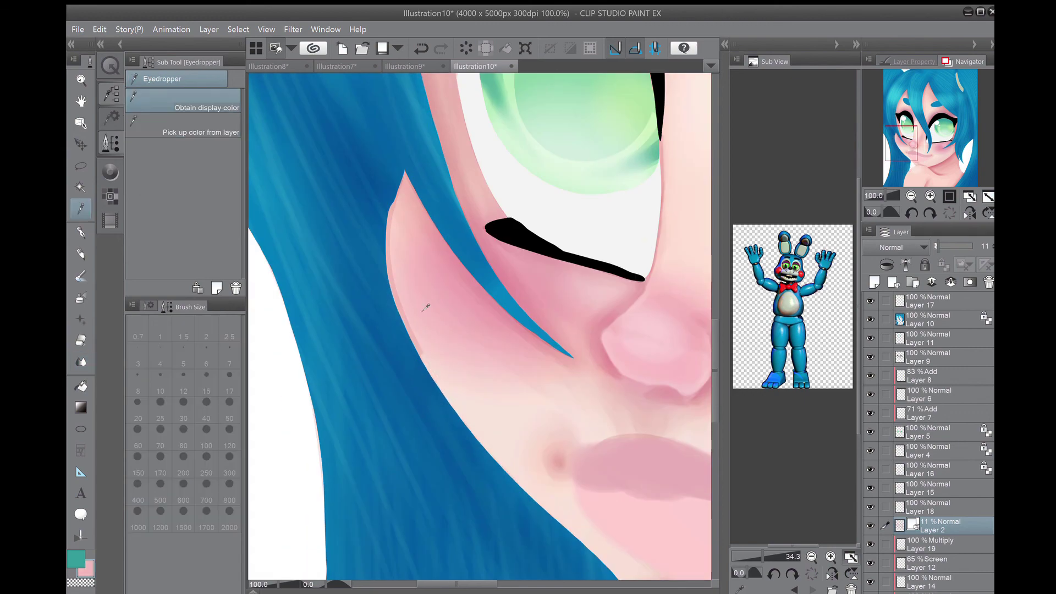
key(j)
click(952, 154)
scroll(498, 305, down, 5)
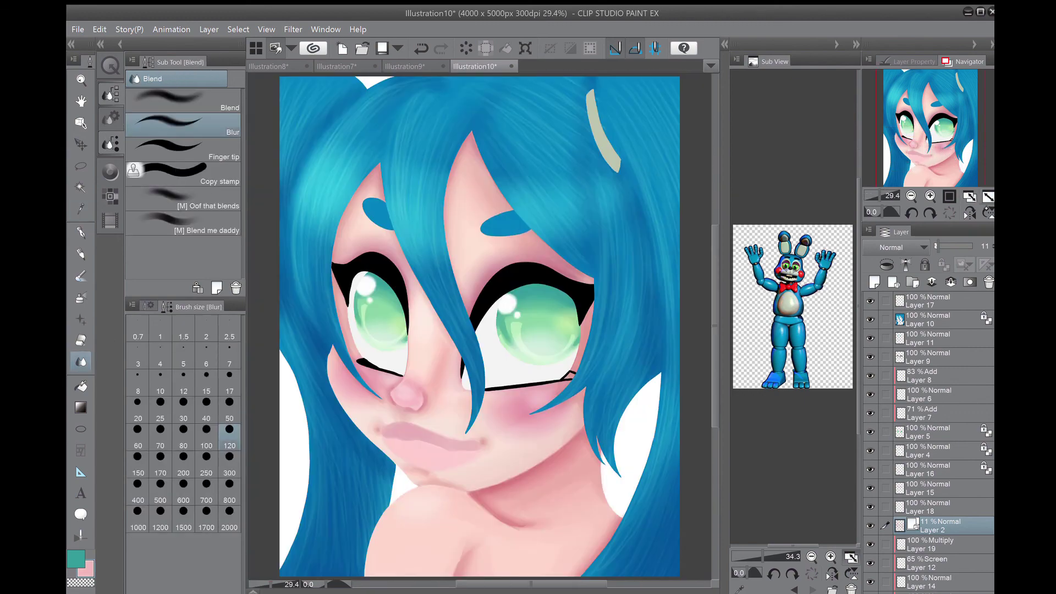
Step: On the Multiply layer, darken the nose's left contour in deep pink with the やわ肌ブラシ brush at size 10
scroll(497, 306, up, 5)
drag(497, 305, 502, 165)
key(b)
scroll(528, 124, up, 2)
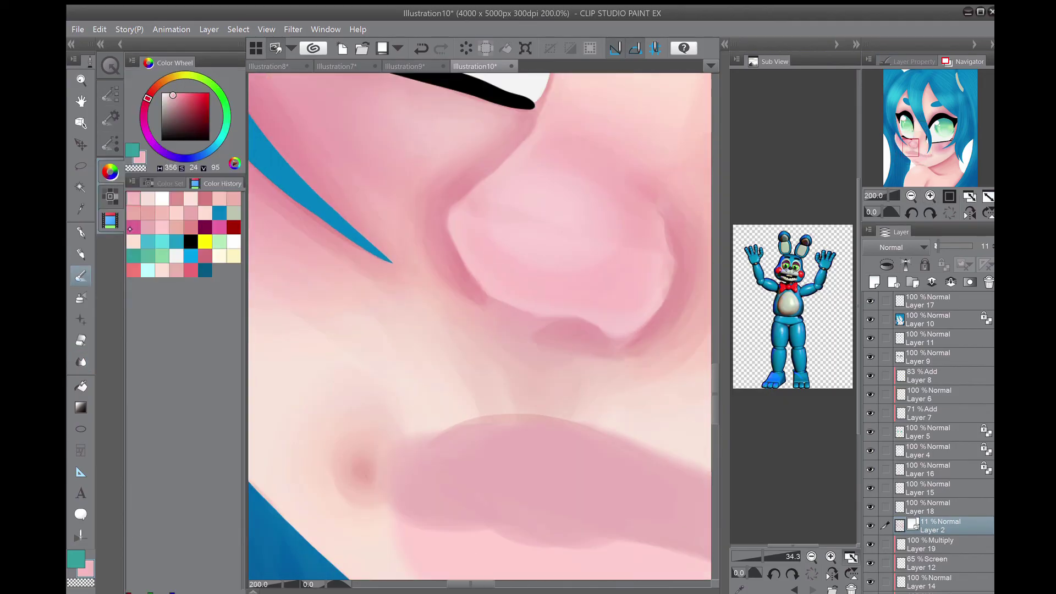
key(ctrl+z)
key(ctrl+y)
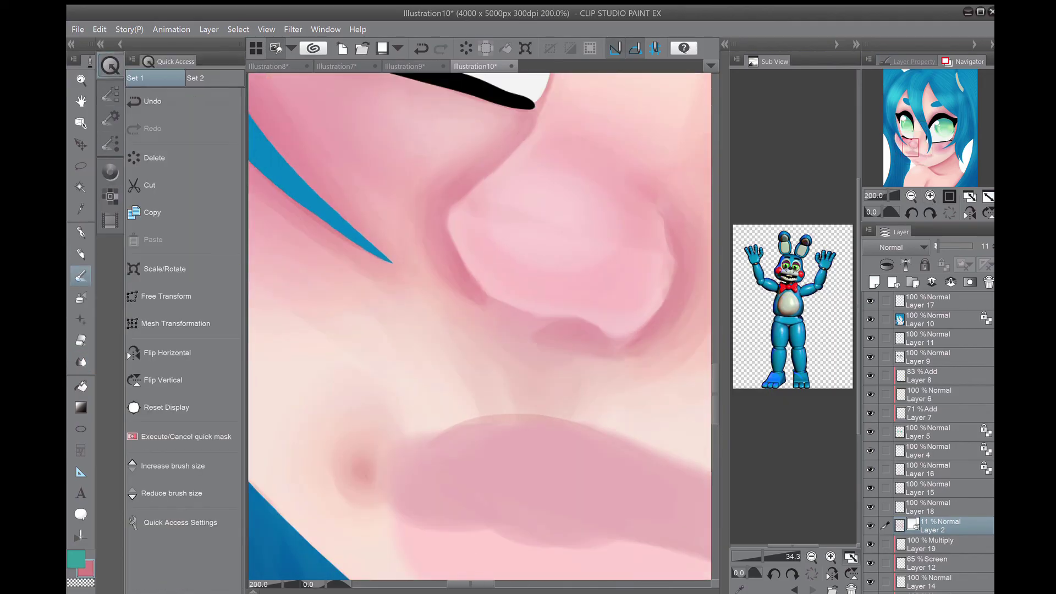
scroll(184, 220, down, 4)
click(209, 197)
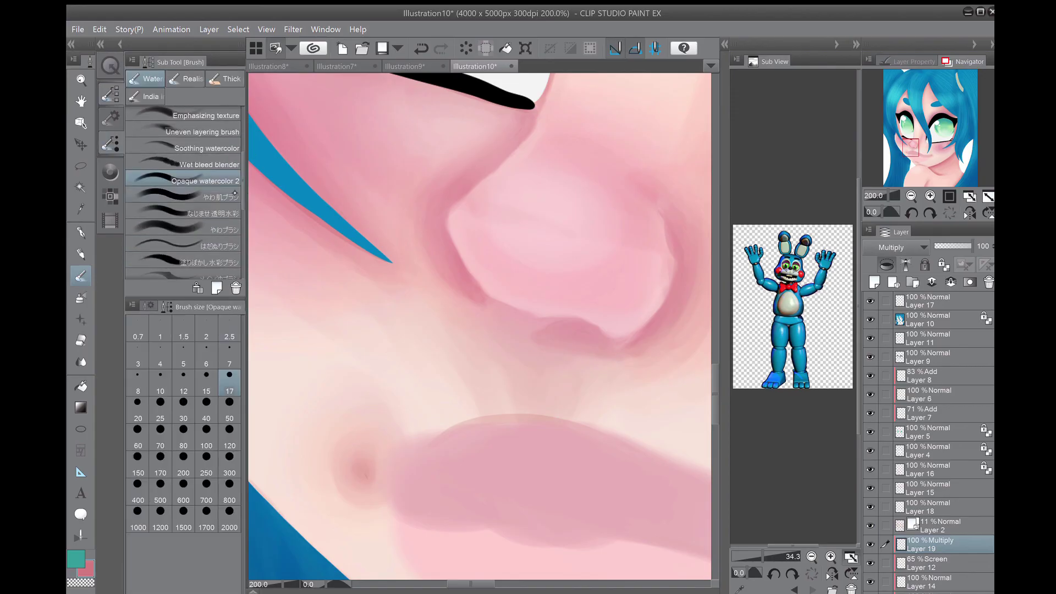
click(160, 375)
mouse_move(533, 107)
mouse_down()
mouse_move(481, 176)
mouse_move(457, 256)
mouse_move(483, 293)
mouse_up()
drag(448, 220, 484, 295)
Step: Paint the nose's underside, nostril and right contour in the same deep pink on the Multiply layer
drag(550, 220, 511, 270)
drag(584, 392, 631, 346)
mouse_move(621, 263)
mouse_down()
mouse_move(612, 367)
mouse_move(640, 297)
mouse_move(607, 380)
mouse_up()
scroll(550, 330, down, 3)
scroll(550, 330, up, 2)
key(minus)
key(minus)
key(minus)
key(minus)
key(minus)
mouse_move(547, 352)
mouse_down()
mouse_move(566, 329)
mouse_move(553, 349)
mouse_move(550, 343)
mouse_up()
key(ctrl+0)
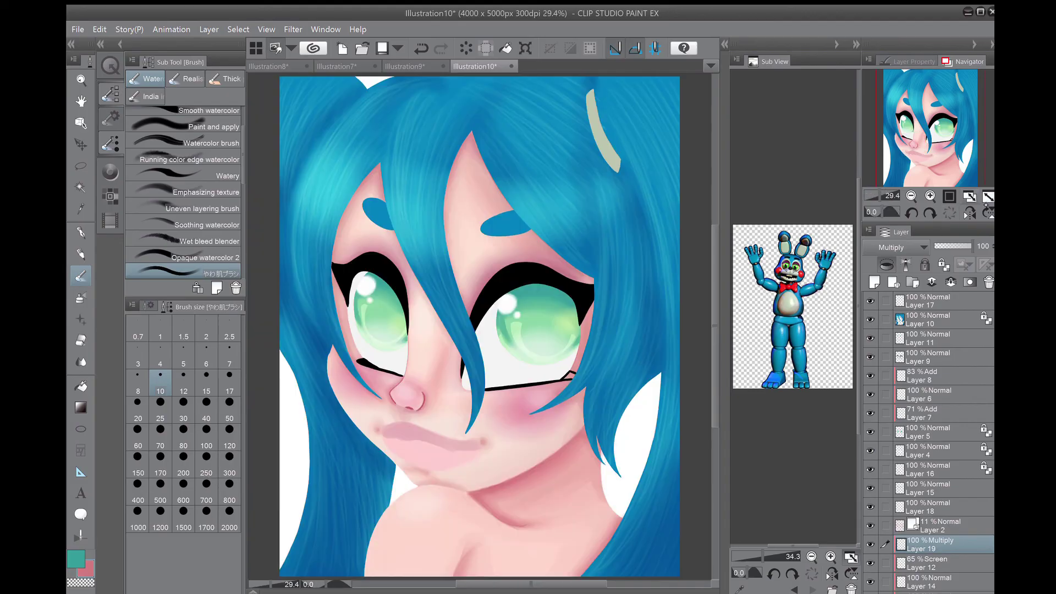
Step: Blend the new nose contour strokes into the skin with the Blur tool at size 120
key(ctrl+alt+0)
key(j)
mouse_move(484, 193)
mouse_down()
mouse_move(424, 248)
mouse_move(401, 286)
mouse_up()
drag(424, 242, 396, 281)
mouse_move(467, 308)
mouse_down()
mouse_move(501, 330)
mouse_move(528, 292)
mouse_up()
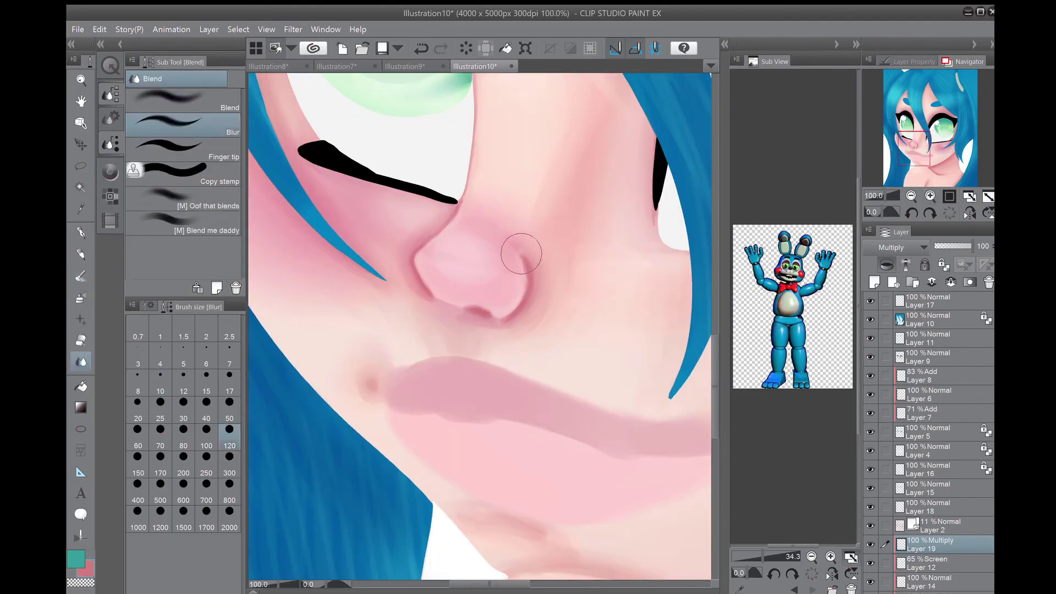
key(ctrl+0)
Step: Flip the canvas view and back, then try a blur stroke across the left cheek and undo it
scroll(930, 440, down, 2)
click(970, 213)
click(969, 213)
drag(344, 383, 410, 393)
key(ctrl+z)
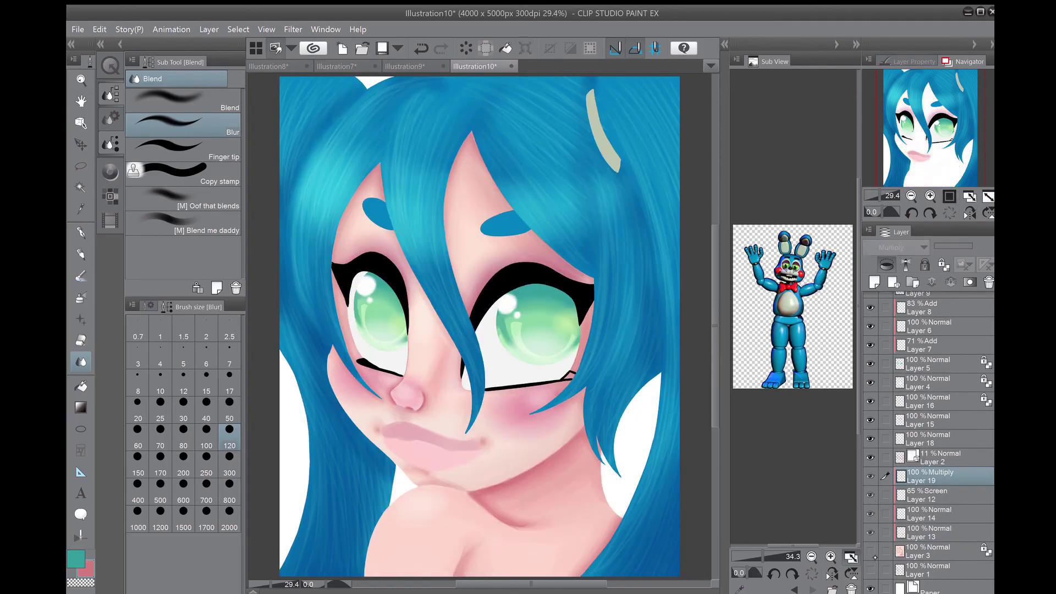
Step: Find and select the lip layer (Layer 16), then sample the upper lip's mauve pink as the painting colour
click(870, 382)
click(870, 385)
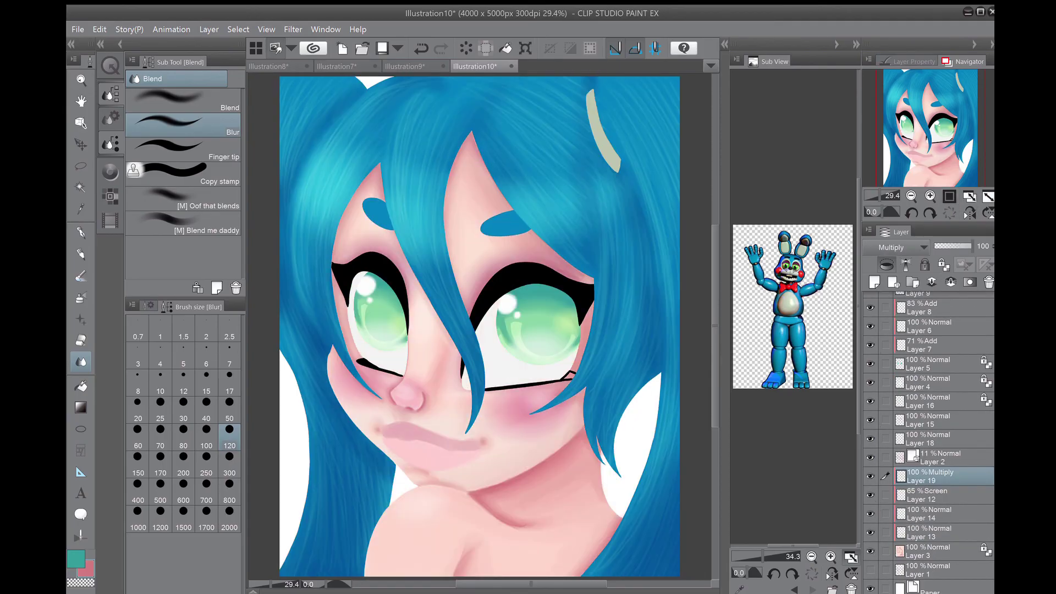
scroll(883, 385, up, 2)
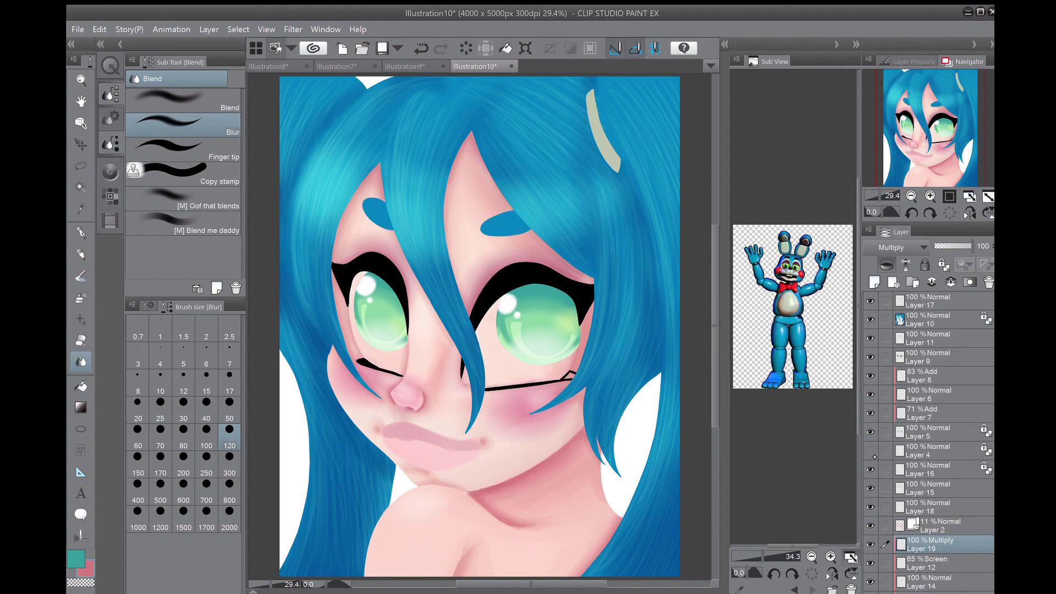
click(930, 469)
scroll(385, 396, up, 4)
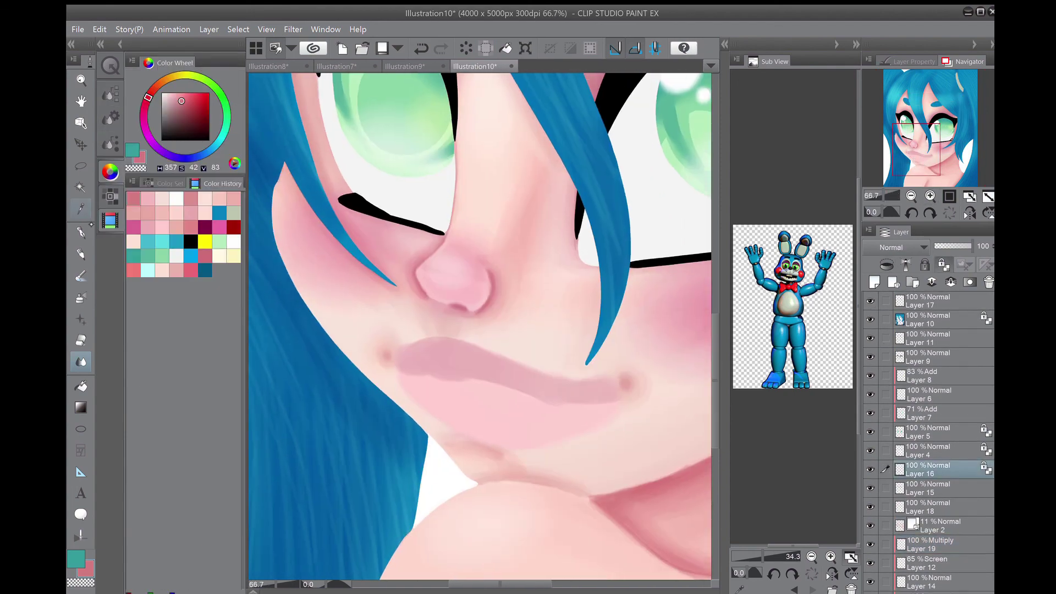
key(b)
scroll(479, 327, up, 1)
scroll(480, 326, down, 2)
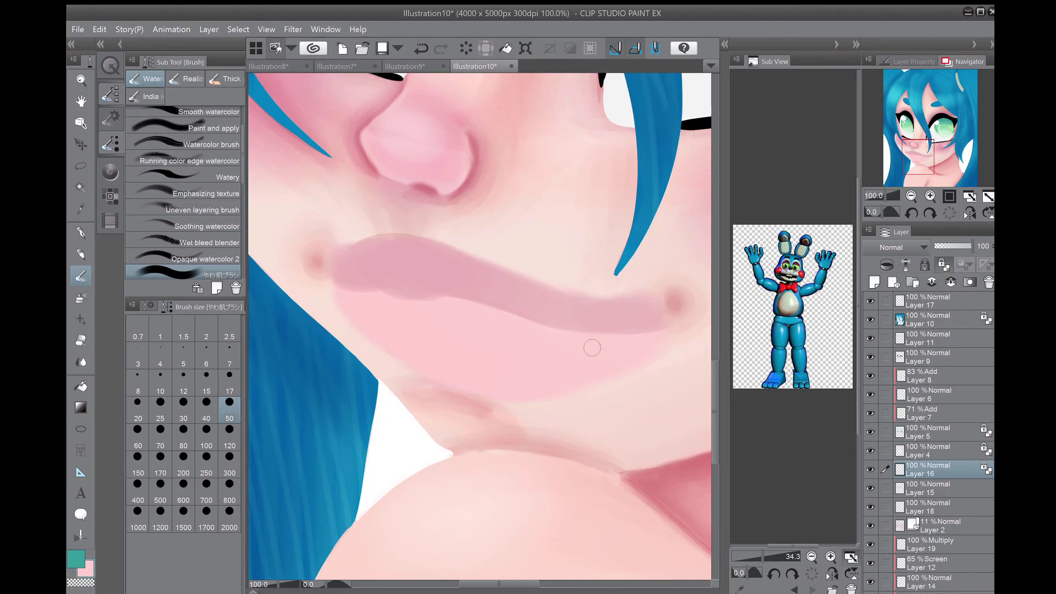
key(i)
scroll(400, 290, up, 1)
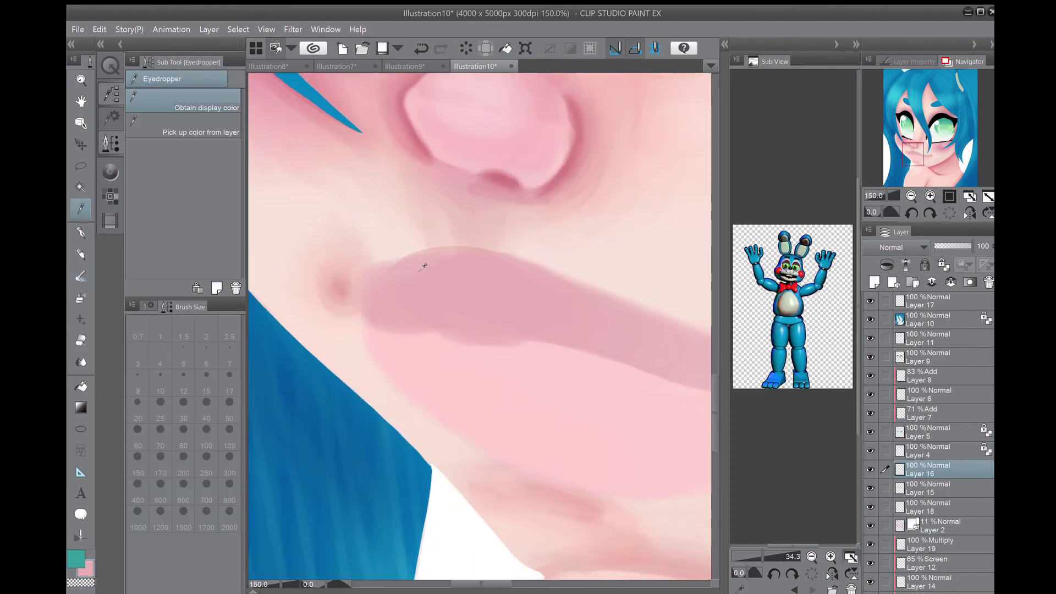
Step: Add a new layer directly above the lip layer and set its blending mode to Multiply
key(b)
key(h)
key(h)
click(875, 282)
scroll(895, 247, down, 2)
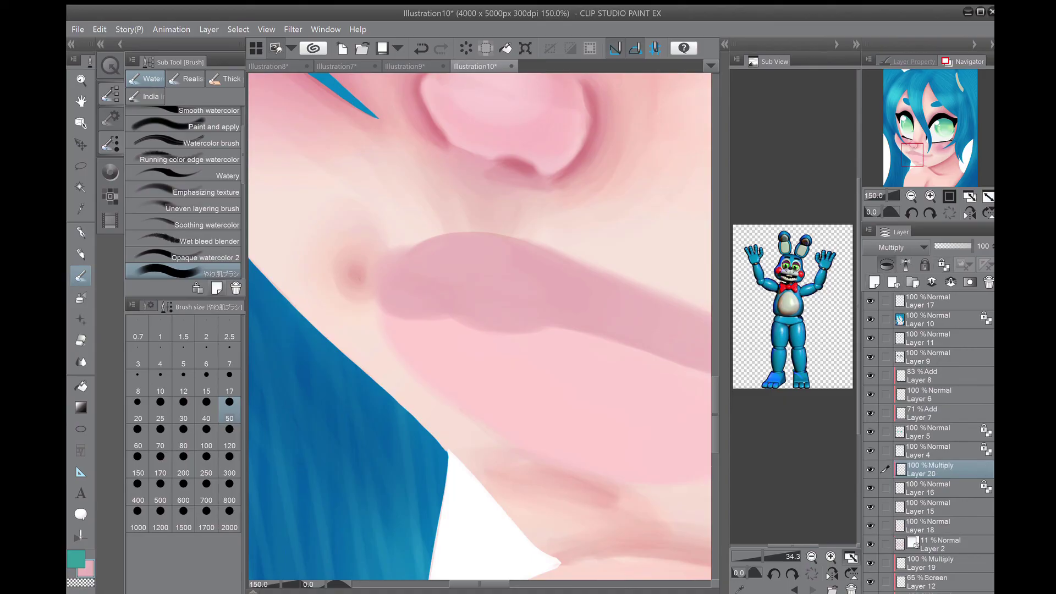
Step: Paint the parting line between the upper and lower lips in pink with the やわ肌ブラシ brush at size 20
key([)
key([)
key([)
key([)
mouse_move(441, 279)
mouse_down()
mouse_move(450, 305)
mouse_move(652, 345)
mouse_up()
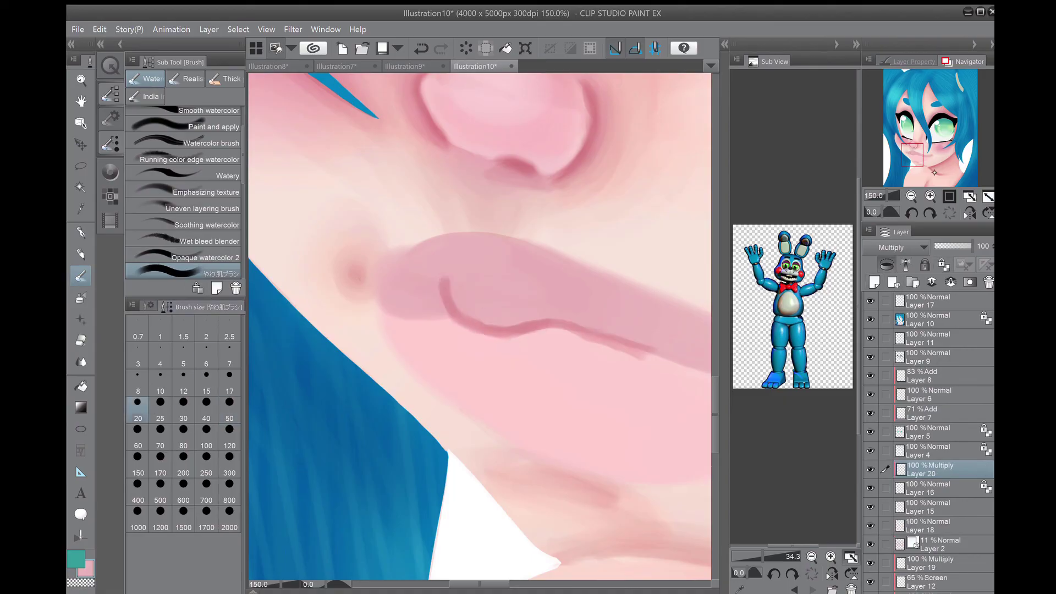
scroll(479, 330, down, 1)
key(minus)
key(minus)
key(minus)
drag(493, 312, 615, 212)
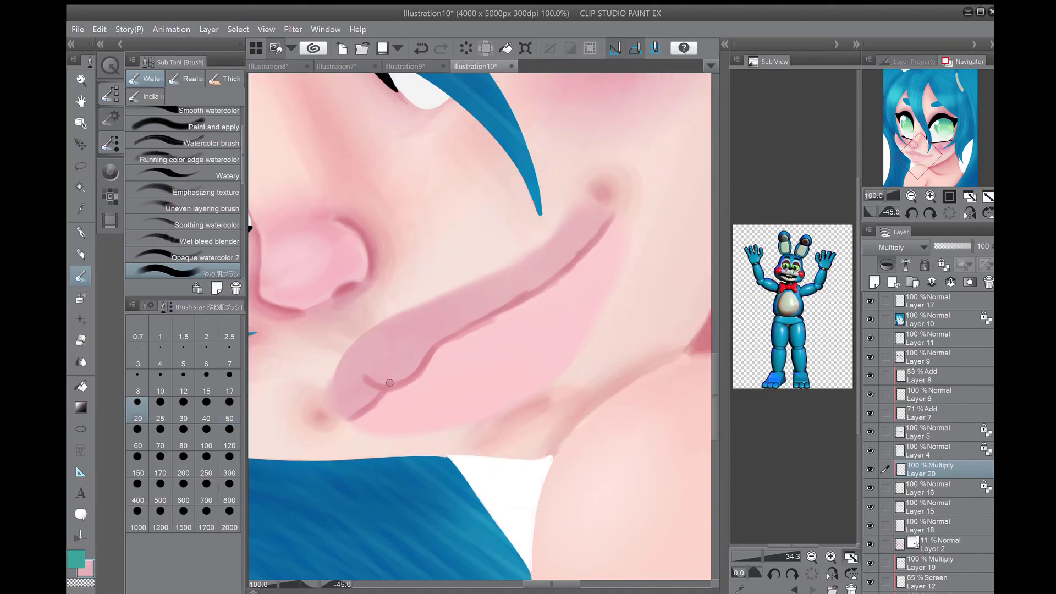
Step: Soften the painted lip parting line with the Blur tool at size 120
key(equal)
key(equal)
key(equal)
key(j)
drag(451, 315, 565, 341)
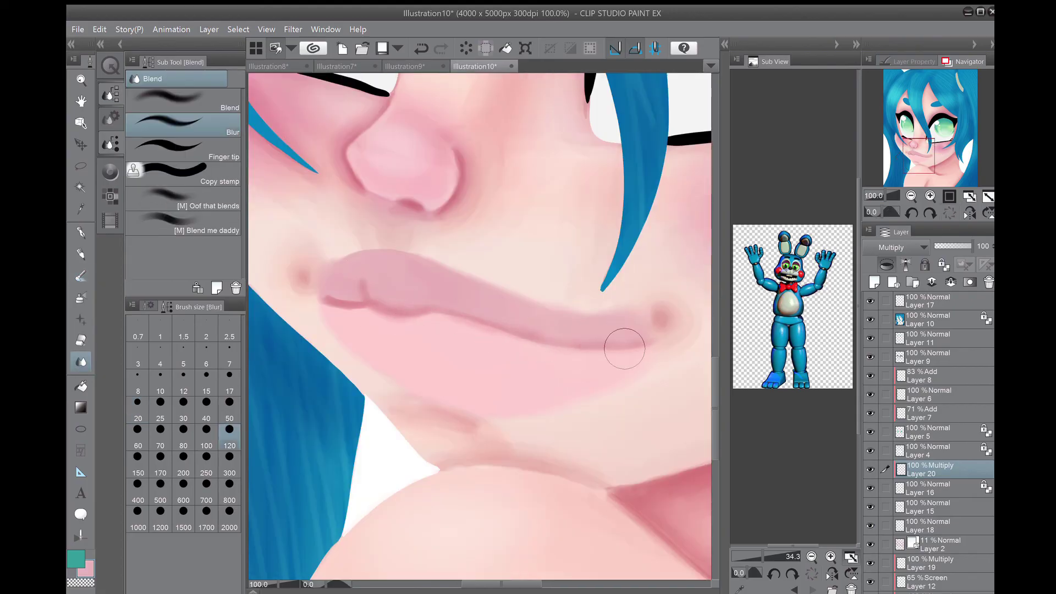
Step: Add a new layer in Add mode above the lip shading and paint two bright highlight spots on the lower lip
key(ctrl+0)
key(ctrl+shift+n)
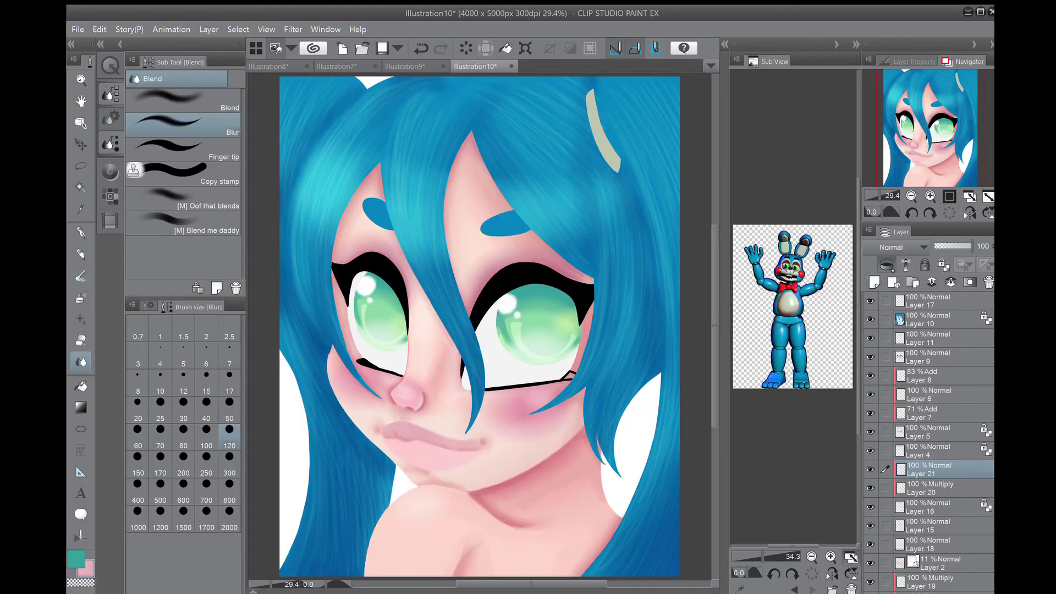
key(b)
scroll(429, 435, up, 3)
mouse_move(500, 379)
mouse_down()
mouse_move(522, 367)
mouse_move(552, 393)
mouse_move(497, 371)
mouse_move(563, 397)
mouse_up()
click(514, 378)
click(402, 395)
Step: Check the lip highlights on the whole portrait by flipping the canvas view horizontally and back
key(h)
key(j)
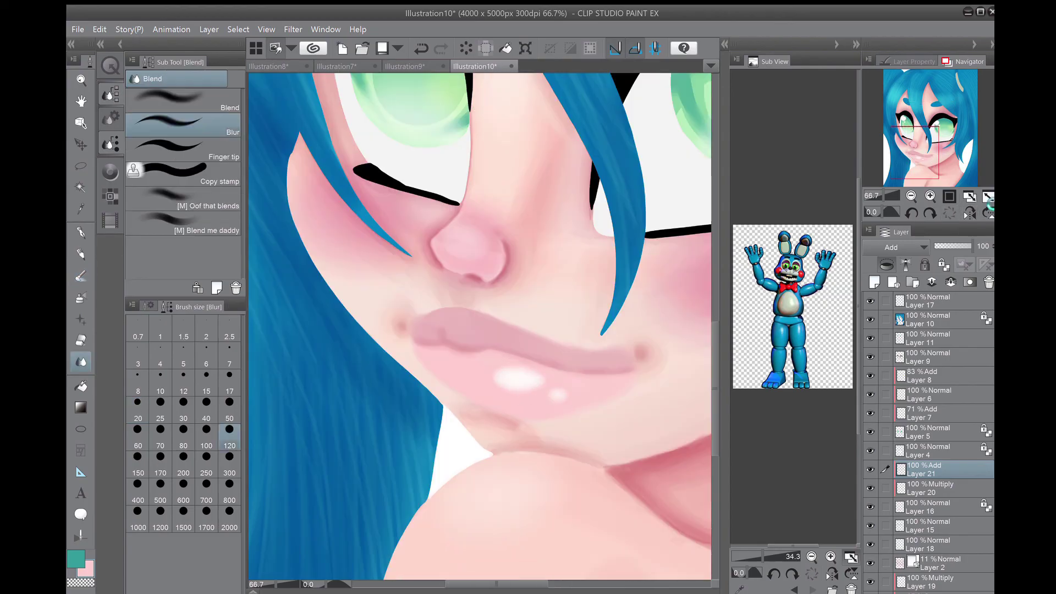
click(989, 197)
click(970, 213)
click(970, 213)
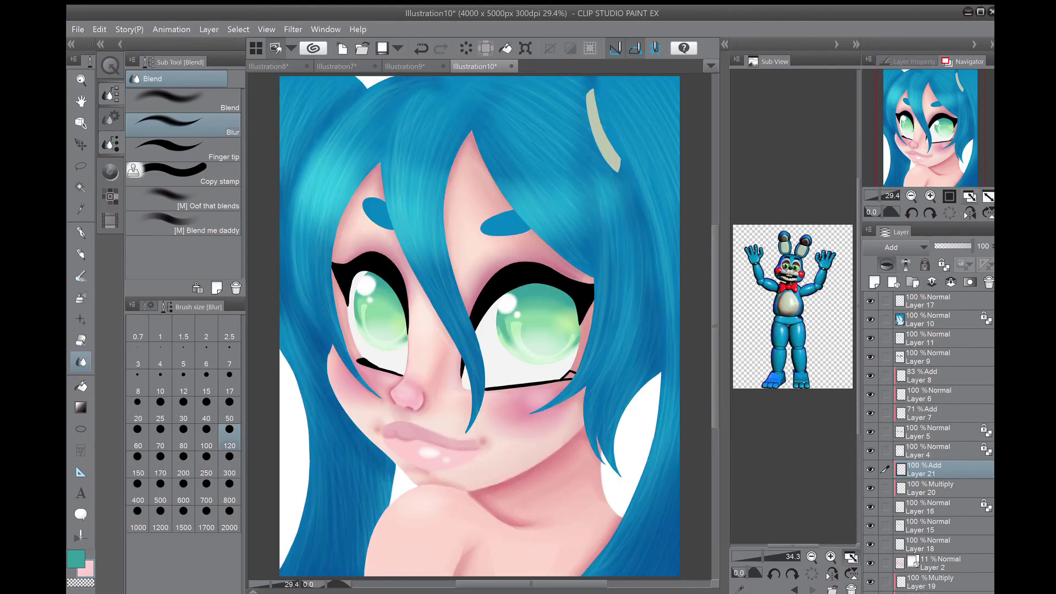